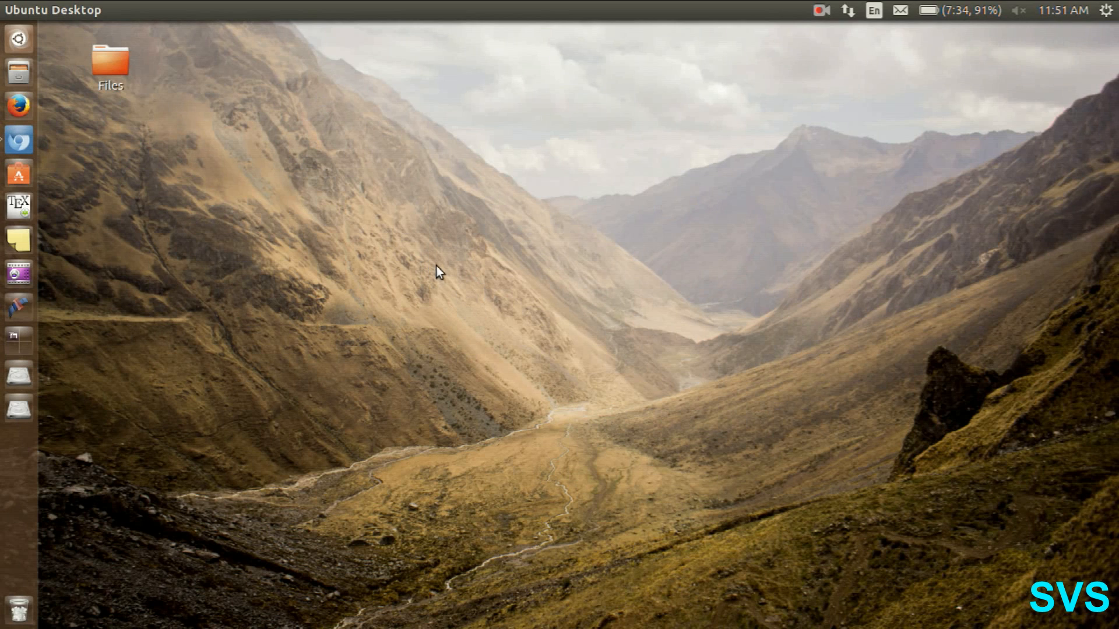
Step: Switch to the Chromium workspace and look through the Xfig User Manual introduction down to its example figures
key(super+s)
key(Right)
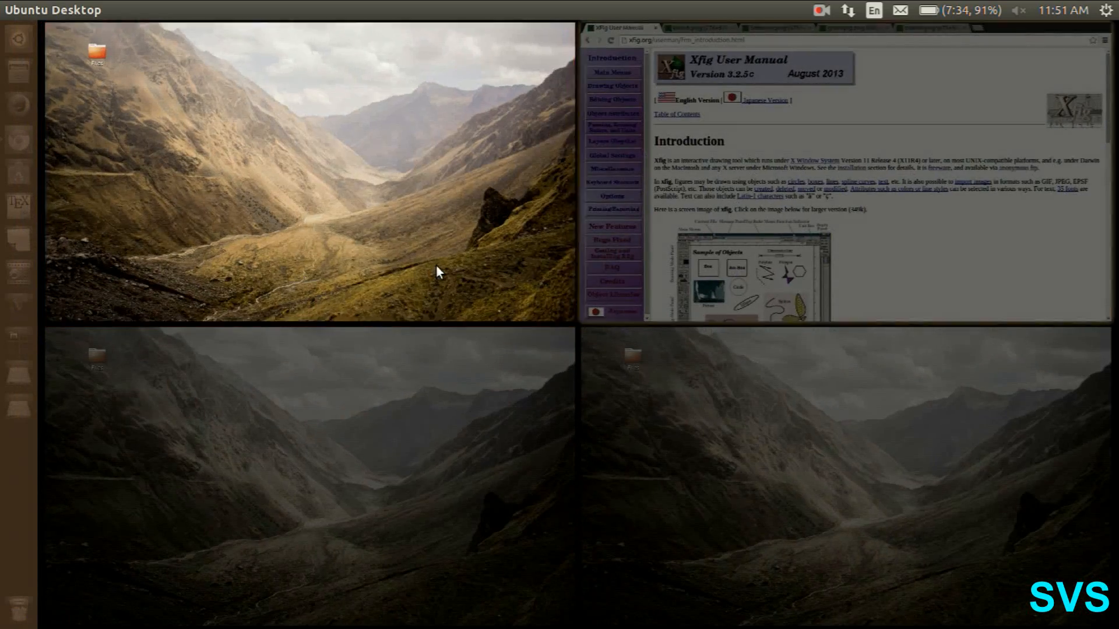
key(Return)
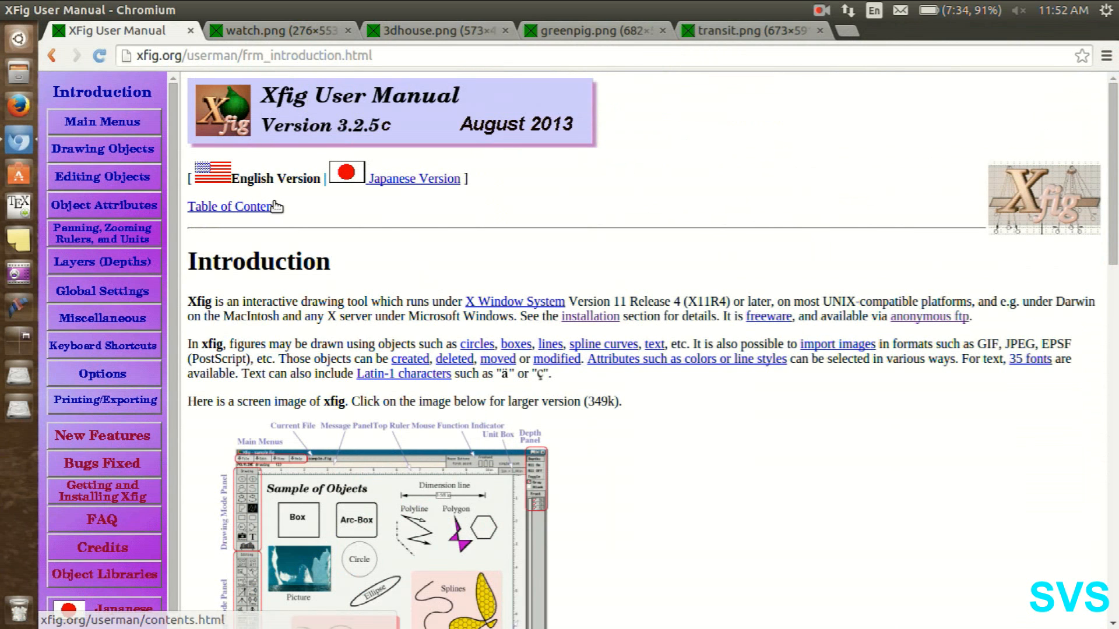
scroll(357, 295, down, 5)
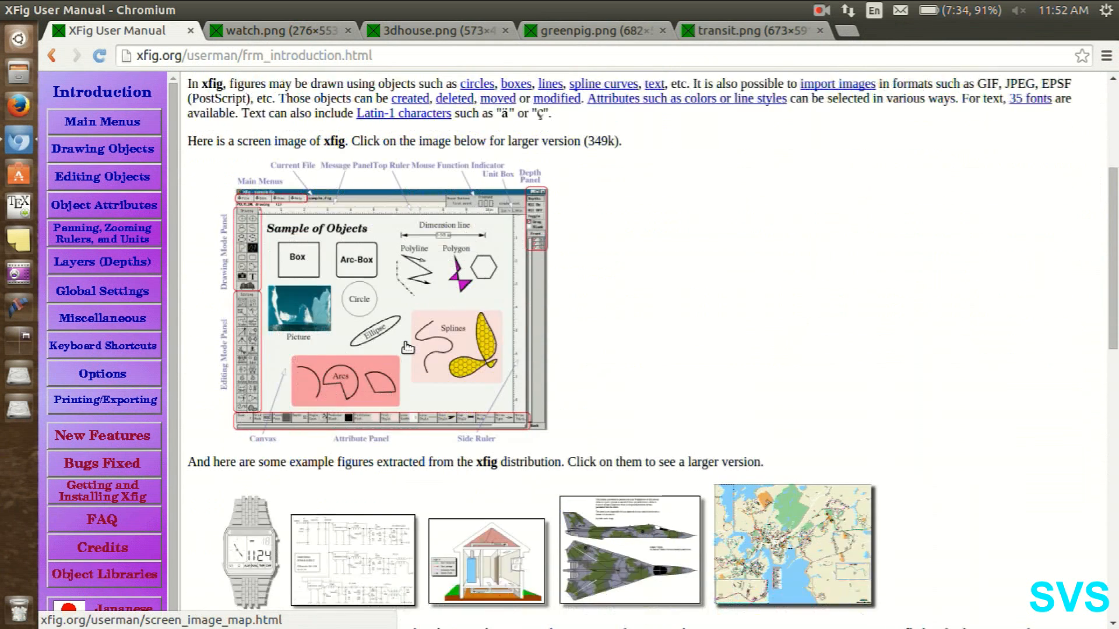
scroll(408, 350, down, 5)
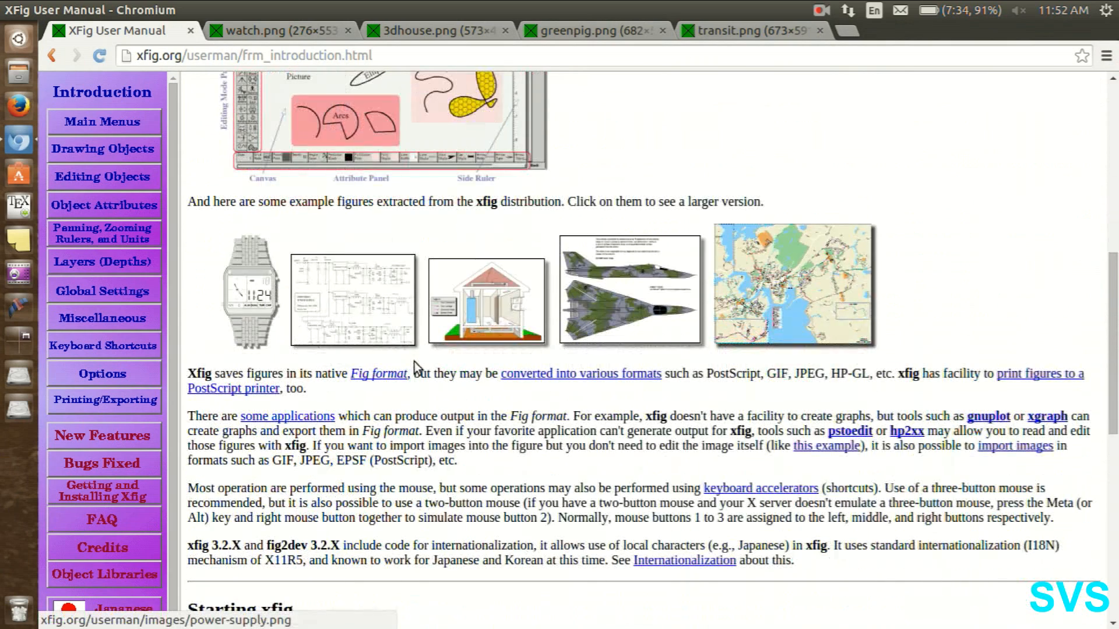
scroll(349, 334, down, 1)
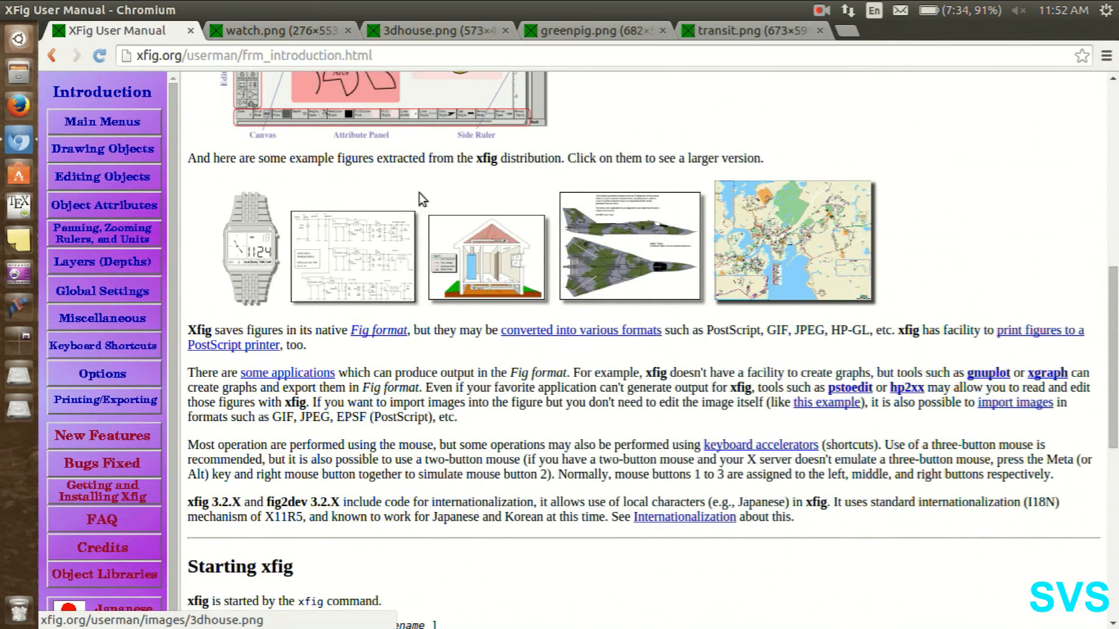
Step: View the example figures watch.png, 3dhouse.png, greenpig.png and transit.png one after another
key(ctrl+Tab)
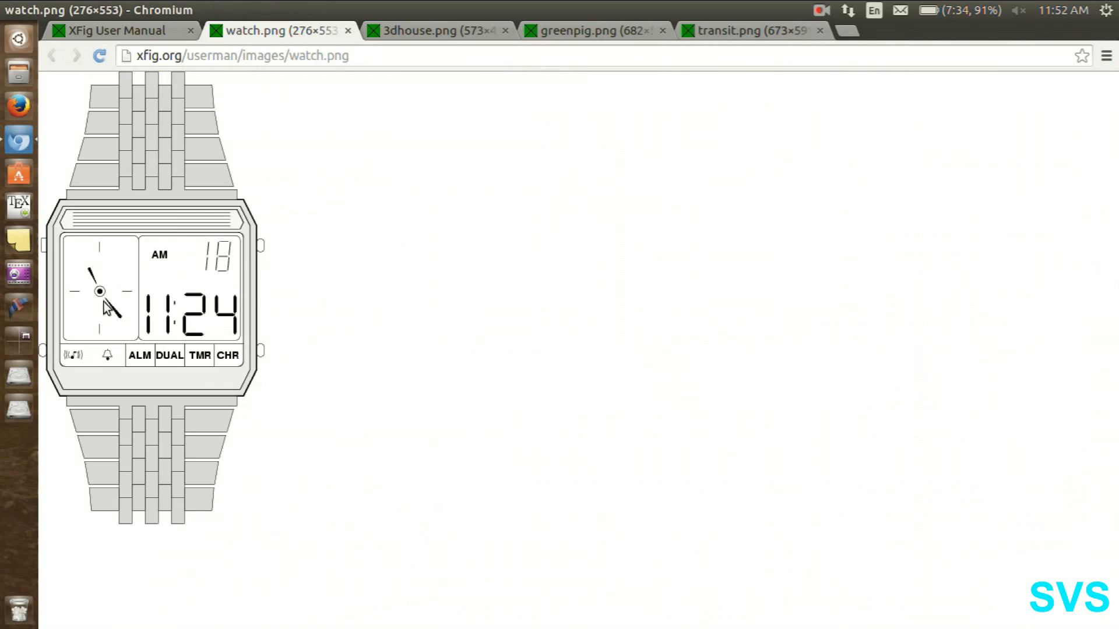
key(ctrl+Tab)
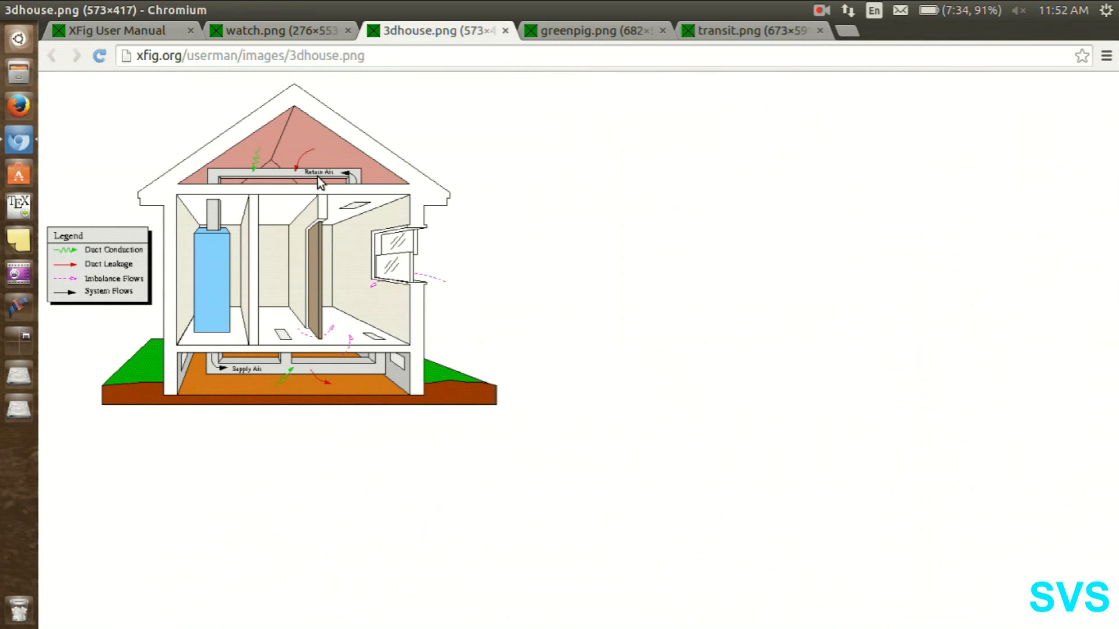
key(ctrl+Tab)
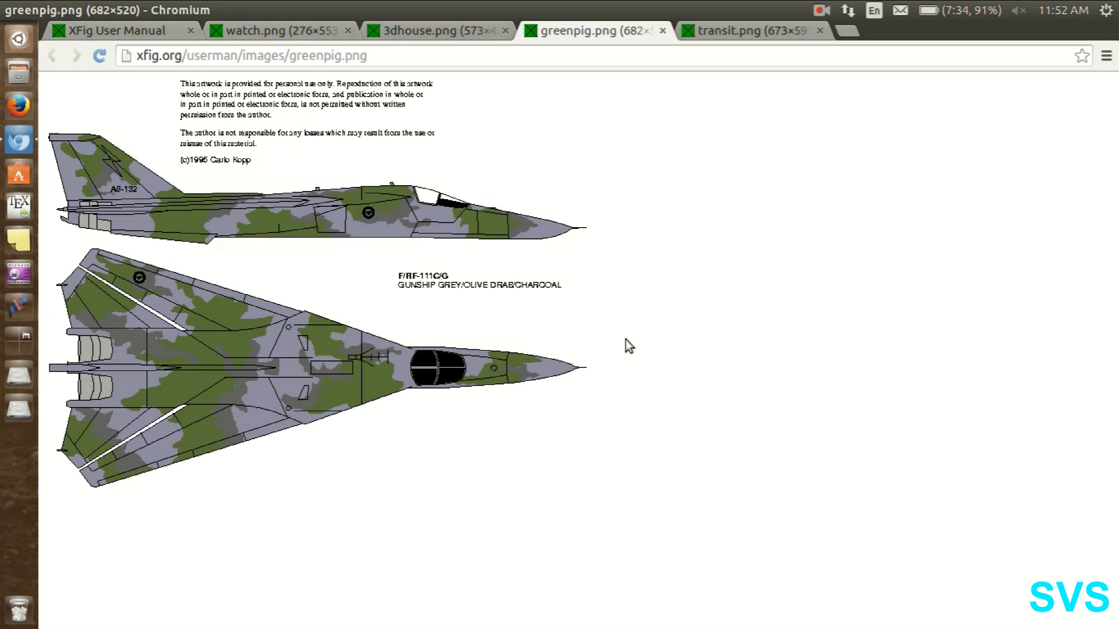
key(ctrl+Tab)
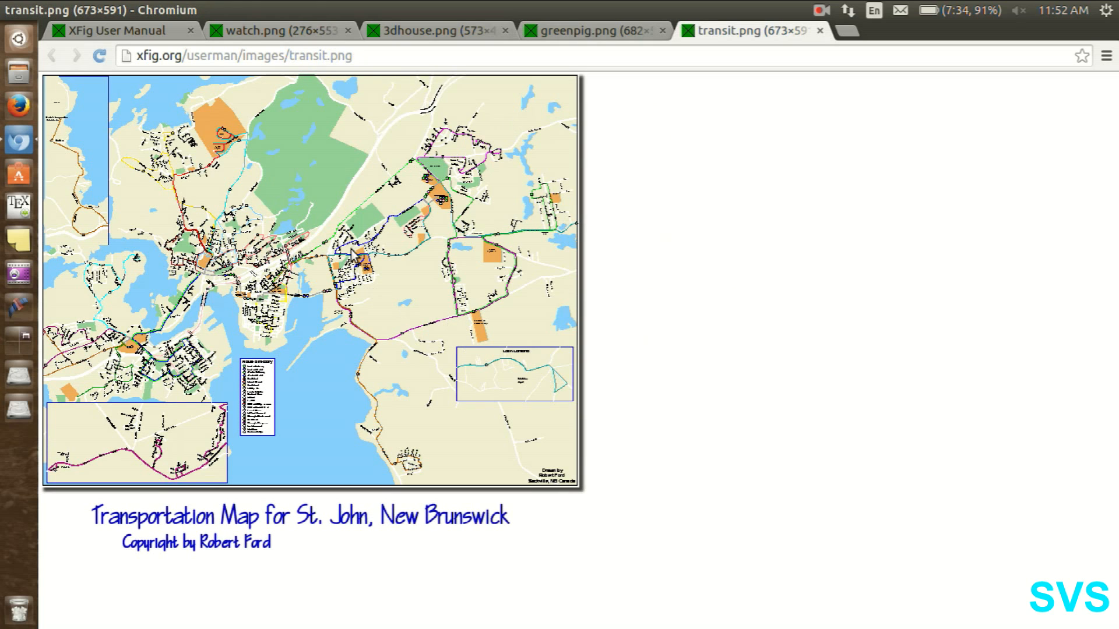
Step: Return to the first, empty workspace and search Ubuntu Software Center for "Latex"
key(super+s)
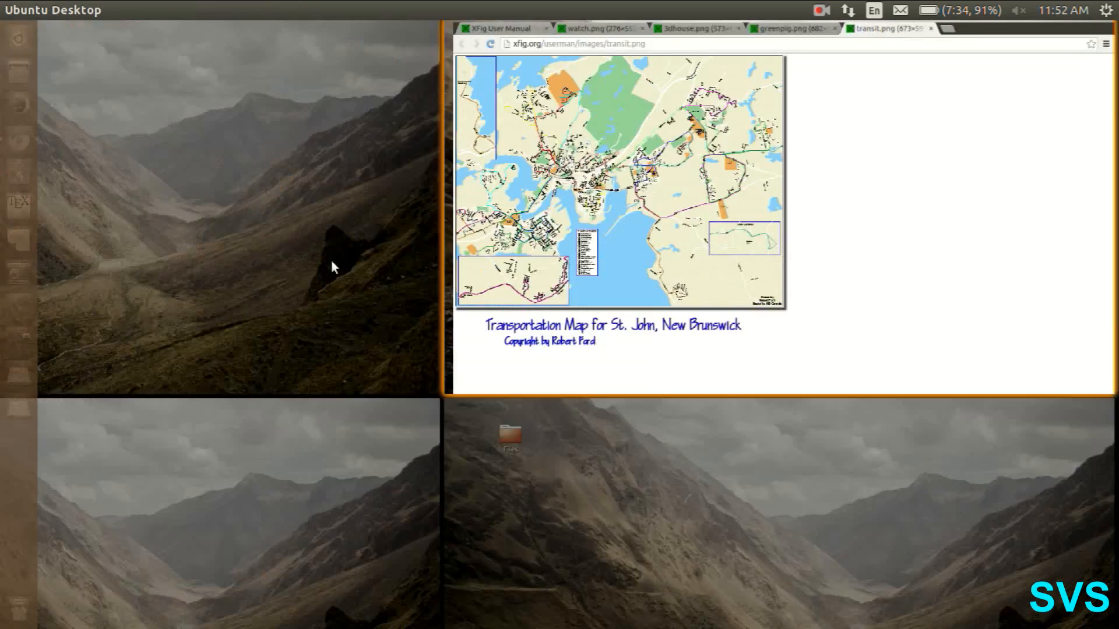
click(425, 233)
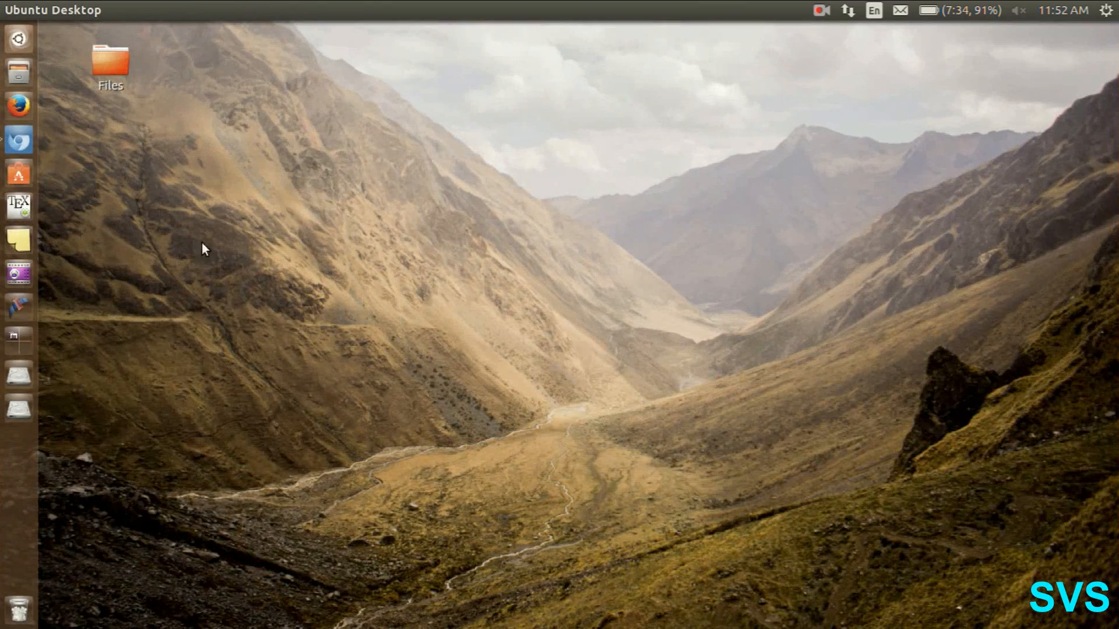
click(14, 170)
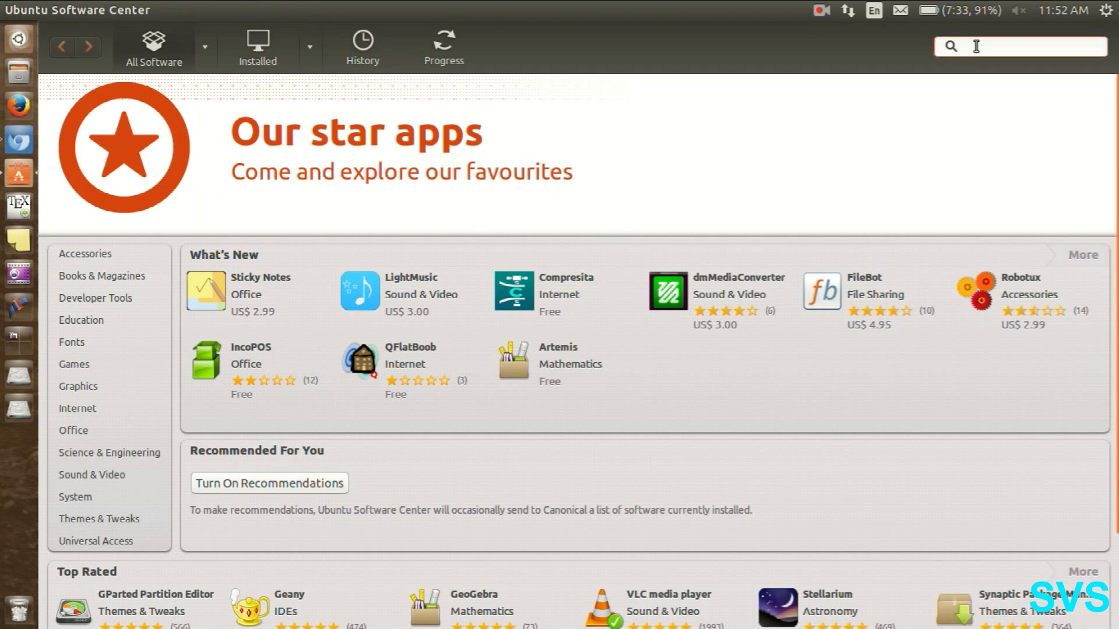
text(Latex)
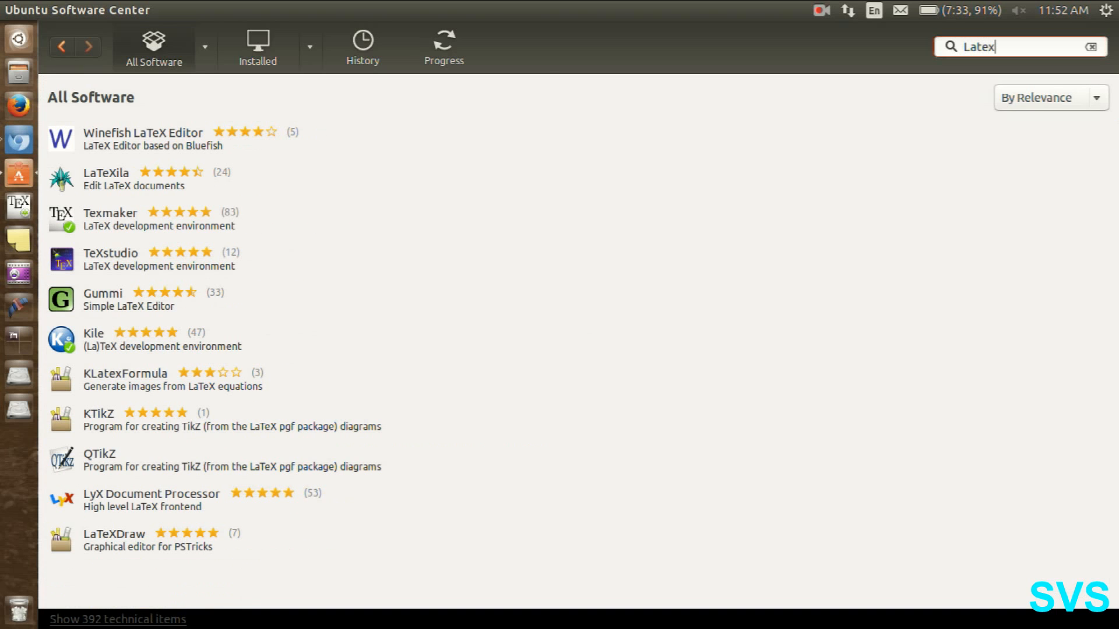
Step: Review Texmaker's package details and optional add-ons, and return to the search results
click(102, 218)
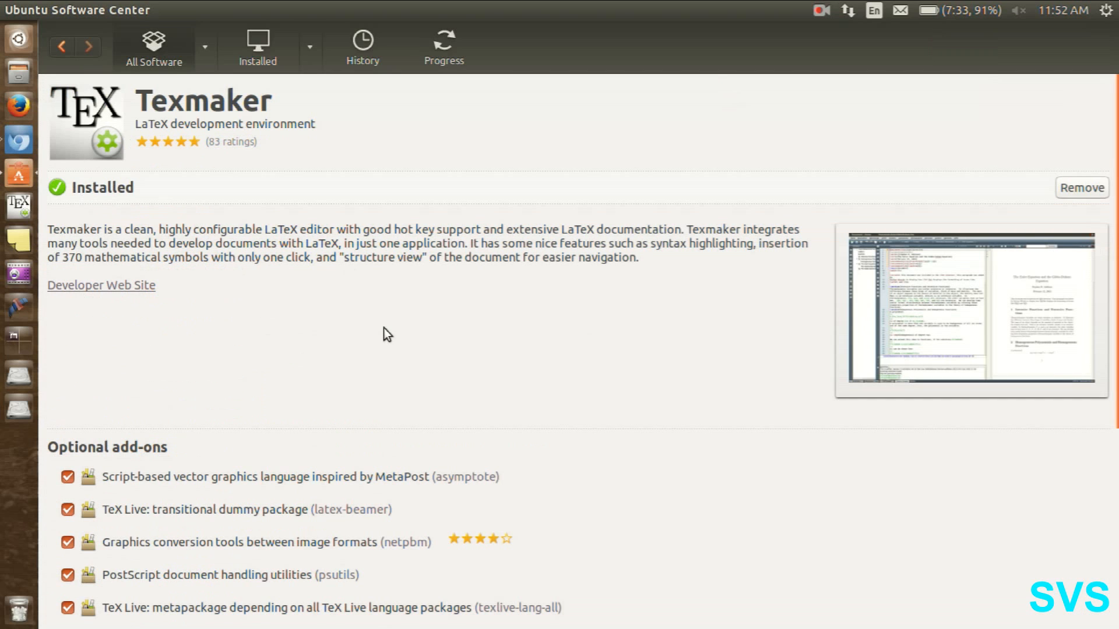
scroll(384, 327, down, 3)
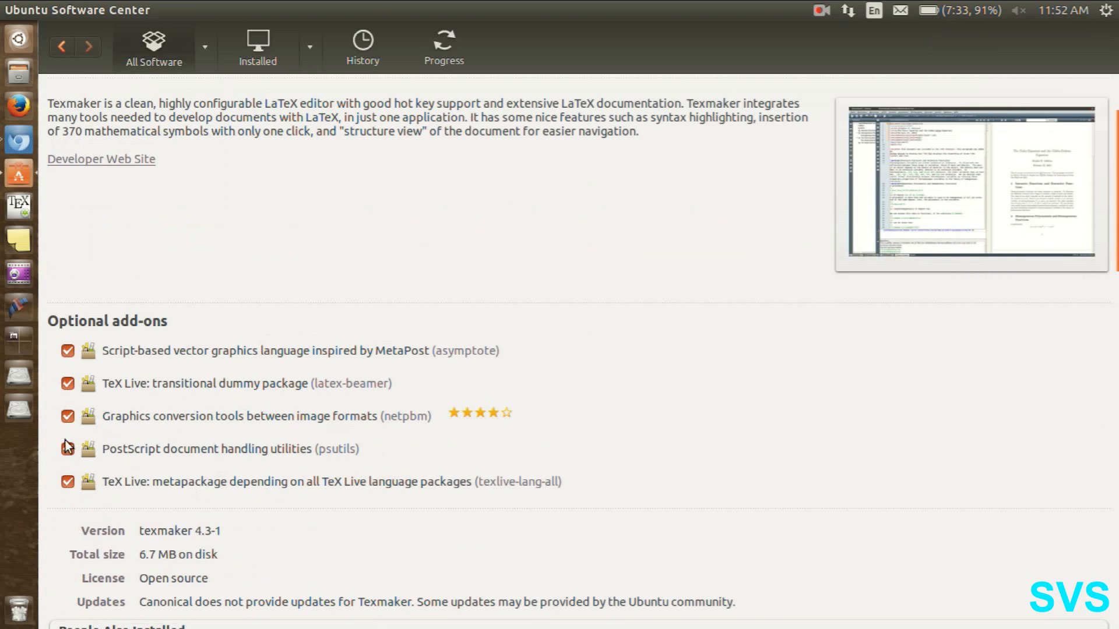
scroll(275, 452, down, 5)
scroll(314, 442, up, 8)
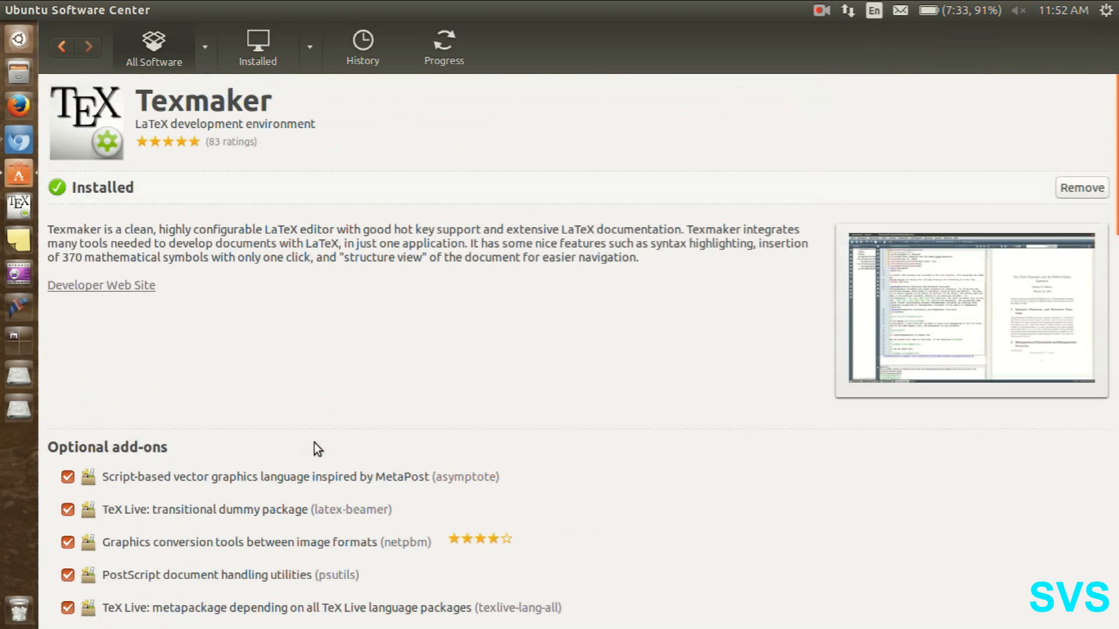
click(63, 46)
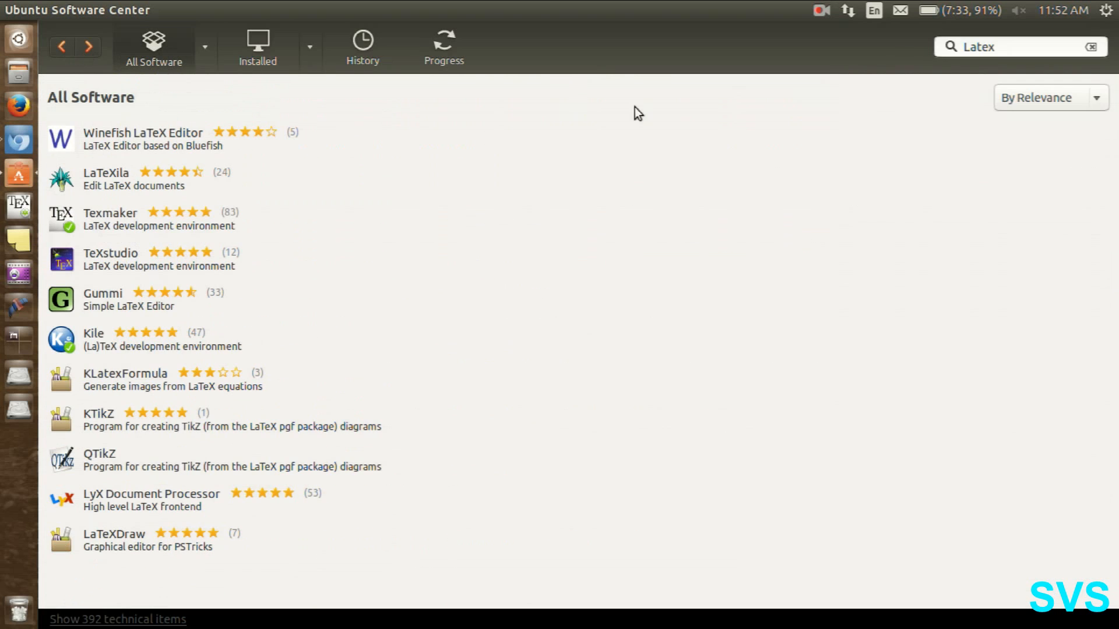
Step: Search the software catalogue for "xfig", review the package's details and optional add-ons, and return to the results
double_click(1023, 52)
text(xfig)
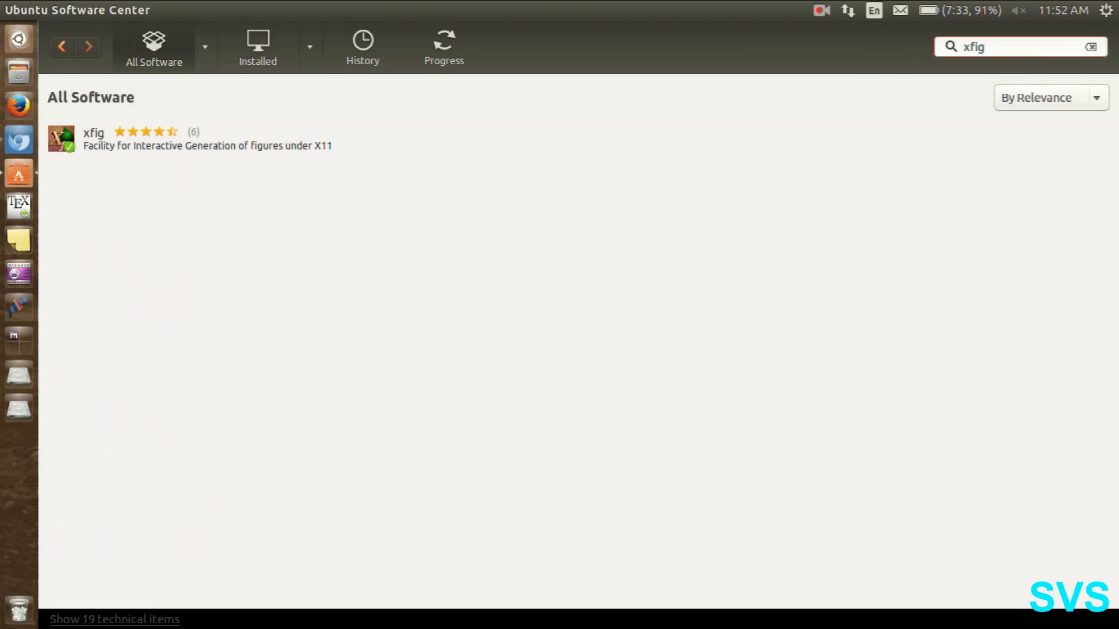
click(97, 149)
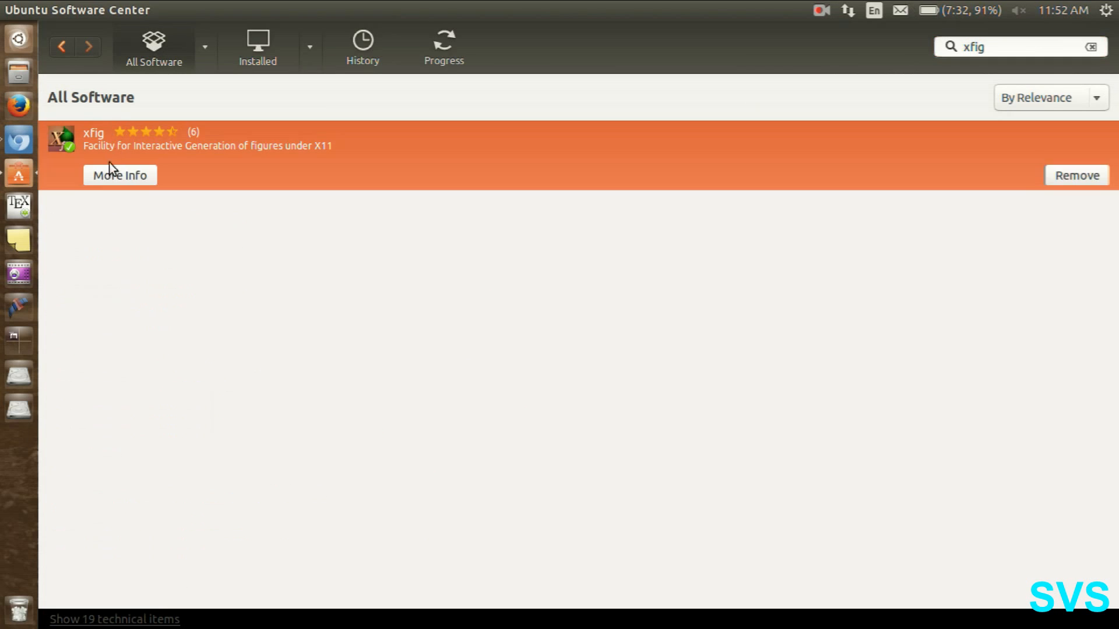
click(108, 176)
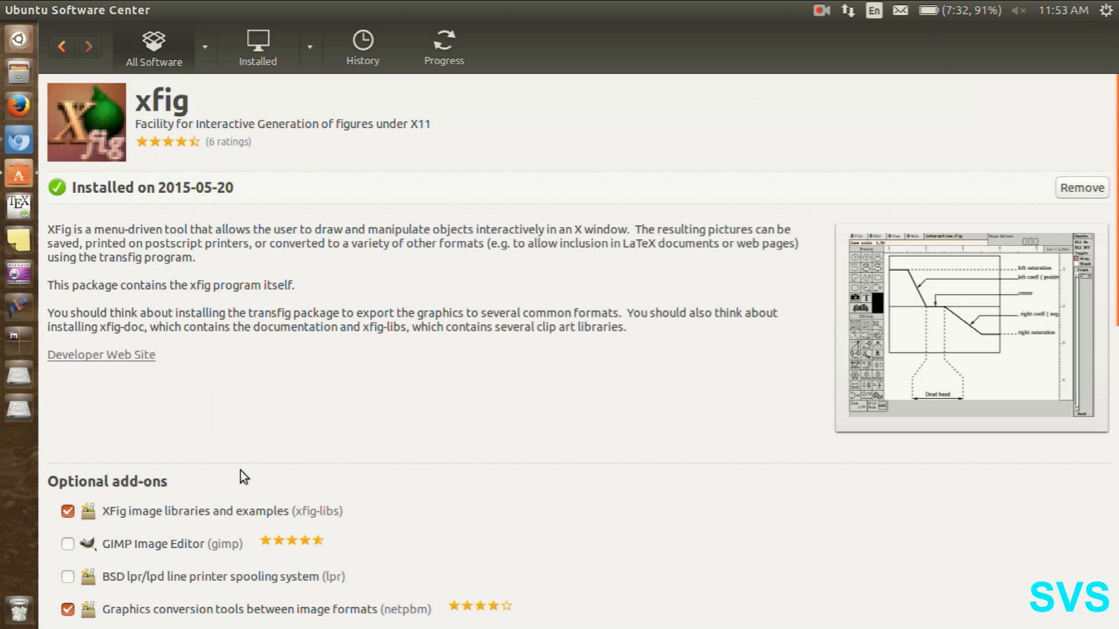
scroll(229, 453, down, 3)
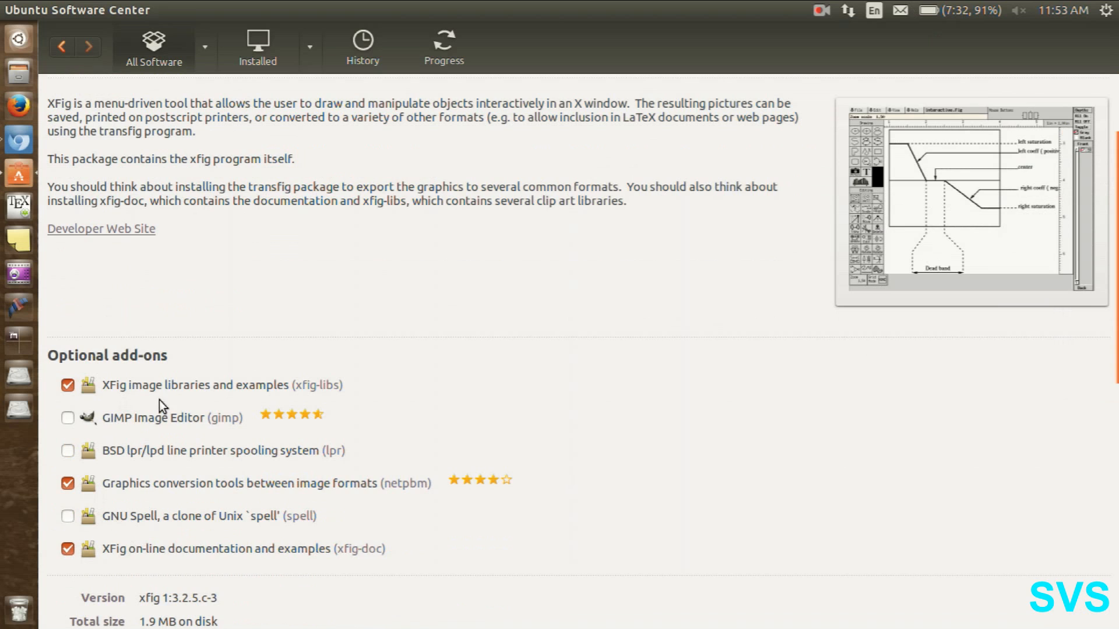
scroll(175, 415, down, 3)
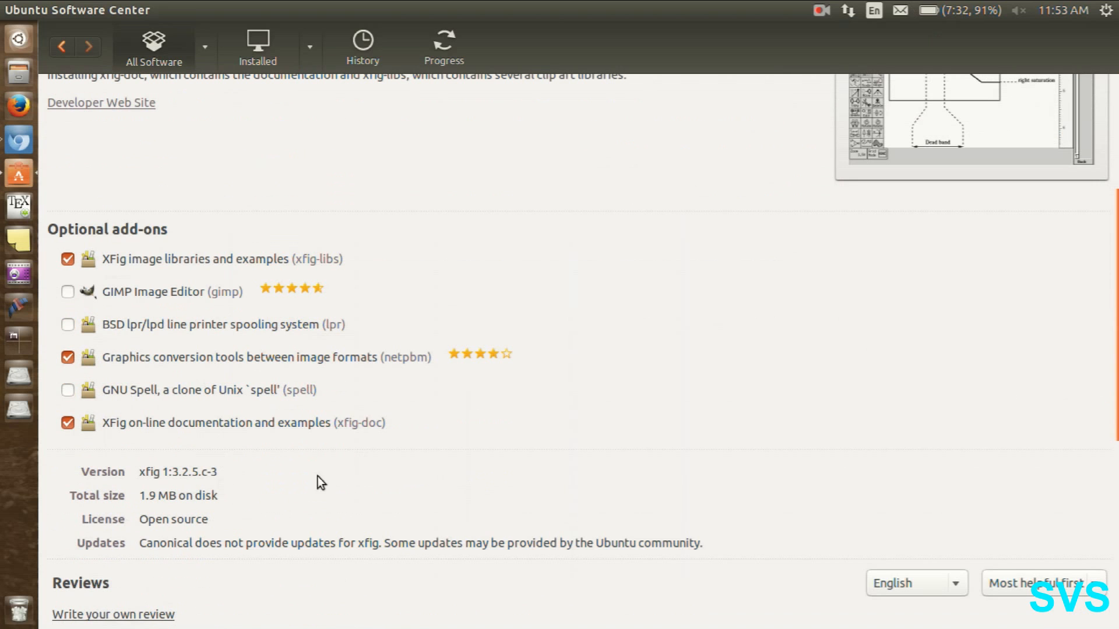
scroll(584, 477, up, 6)
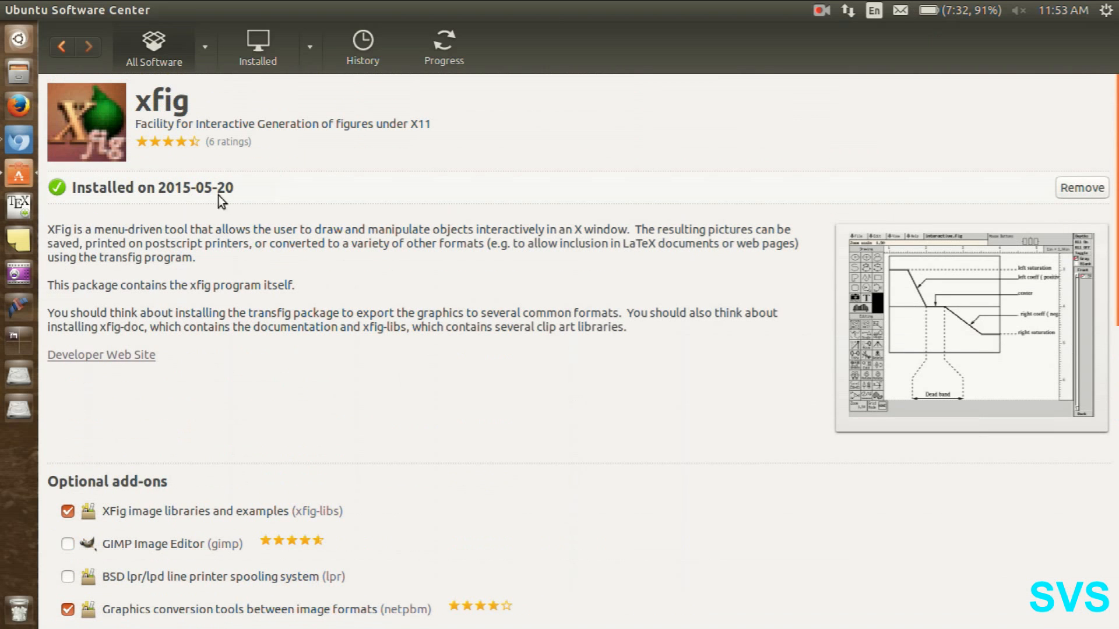
click(58, 48)
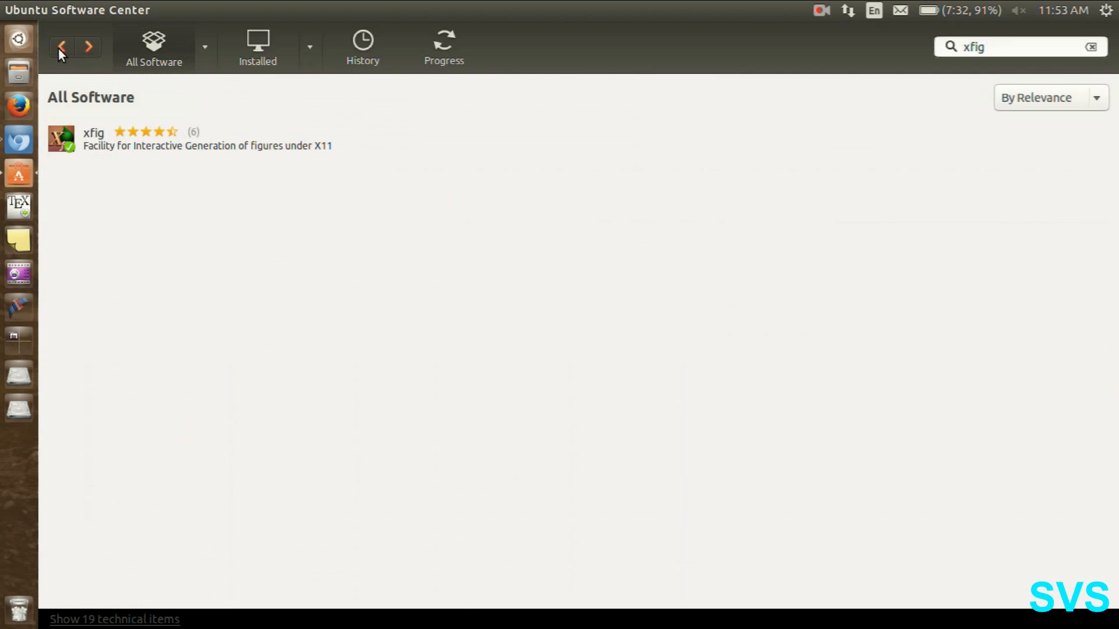
Step: Search the software catalogue for "fig2ps" and open the xfig file converter's package details
double_click(999, 43)
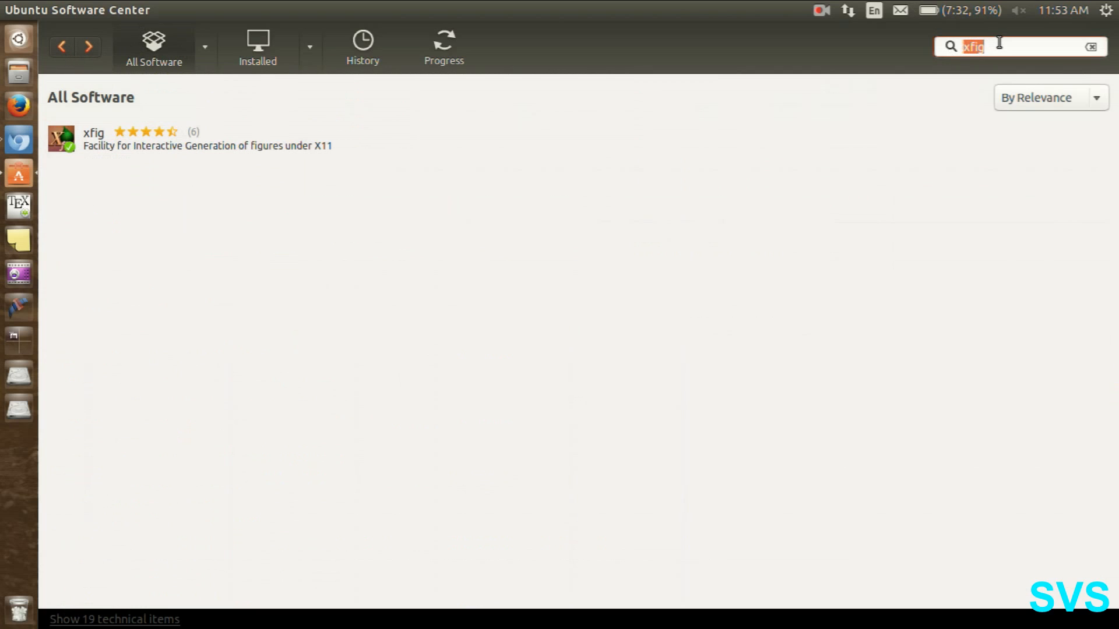
text(fig2)
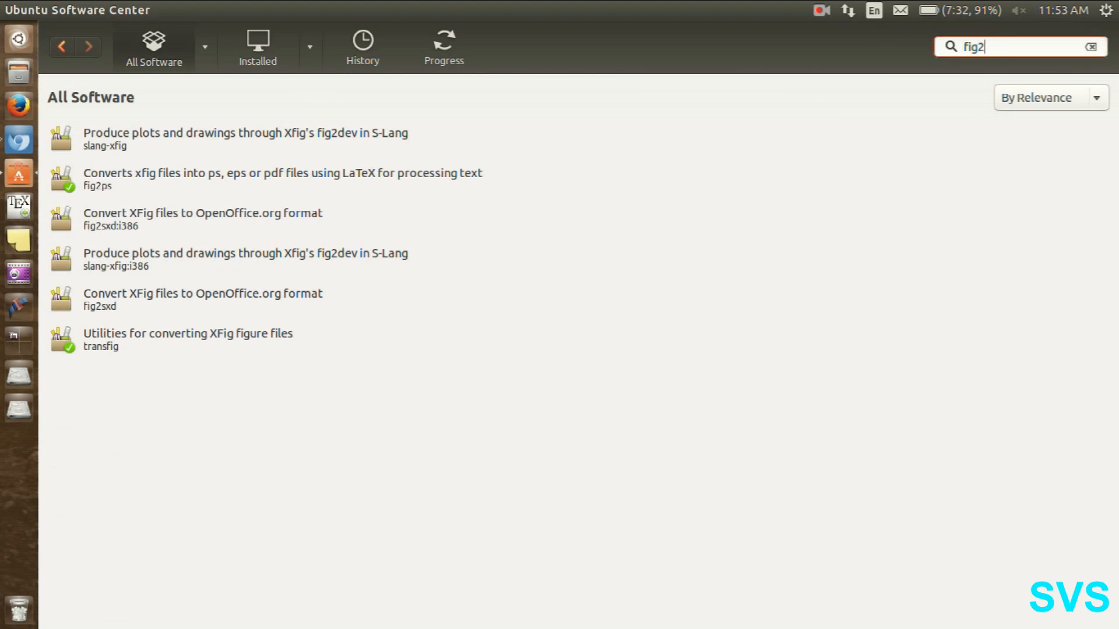
text(p)
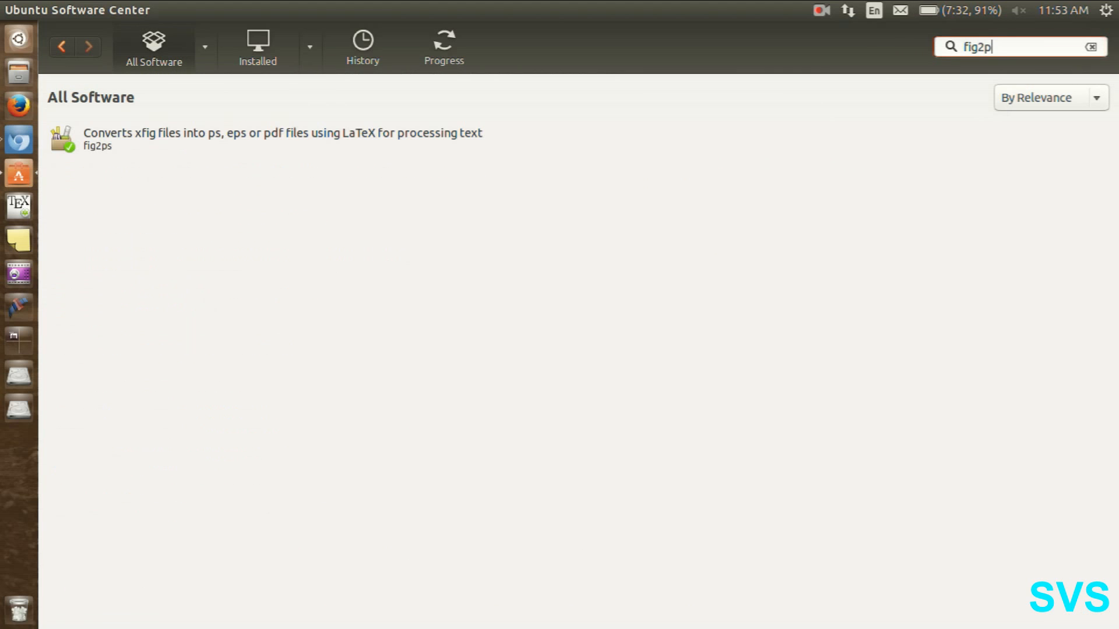
text(s)
drag(1001, 46, 924, 51)
click(130, 139)
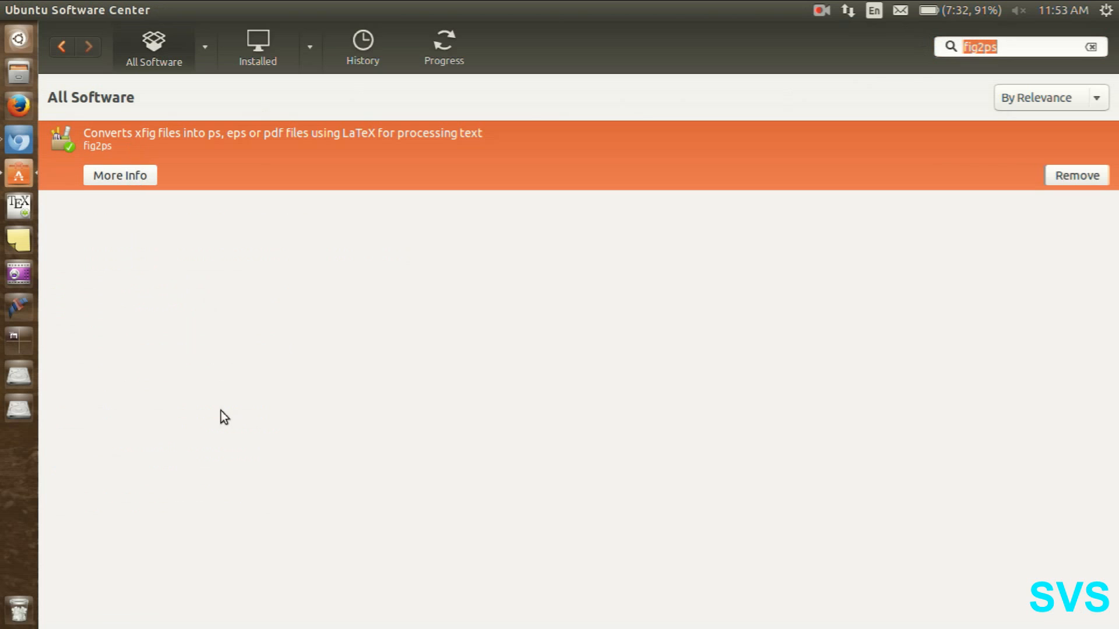
key(Return)
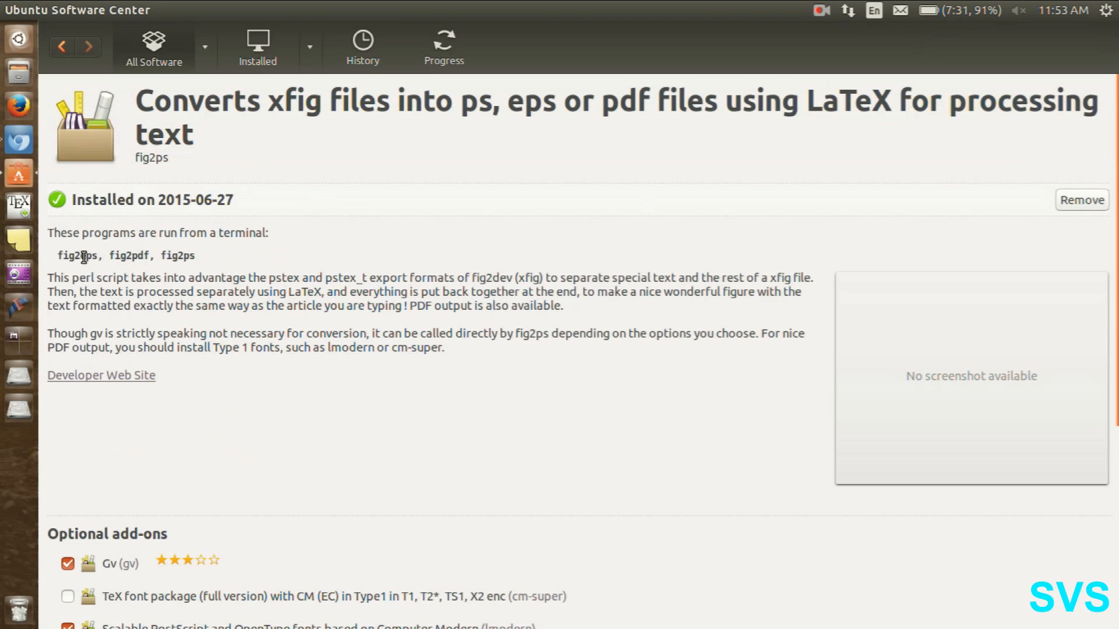
Step: Review the fig2ps package's terminal commands, highlighting "eps" in fig2eps, and look over its optional add-ons
drag(81, 257, 97, 257)
scroll(224, 321, down, 3)
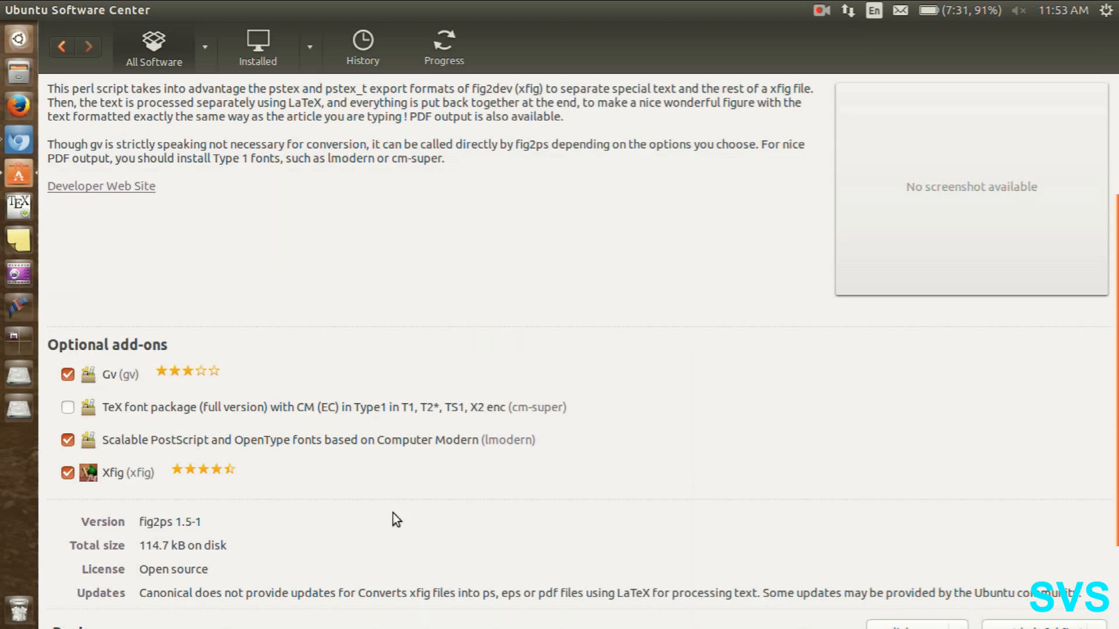
scroll(299, 466, down, 1)
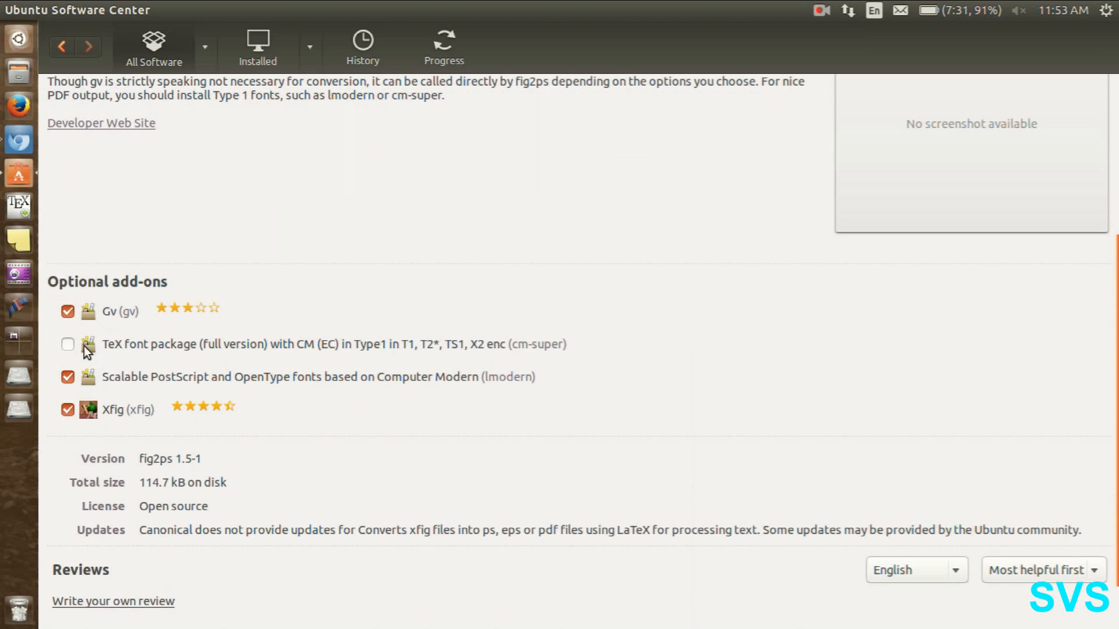
scroll(402, 408, up, 4)
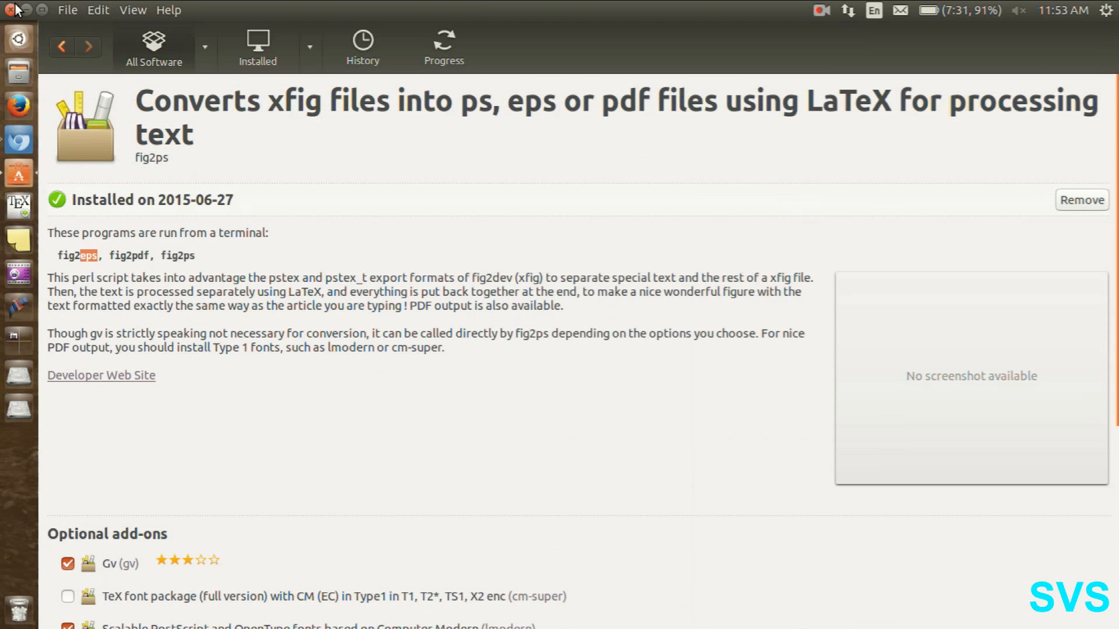
Step: Close Ubuntu Software Center and switch to the lower-right empty workspace
click(11, 10)
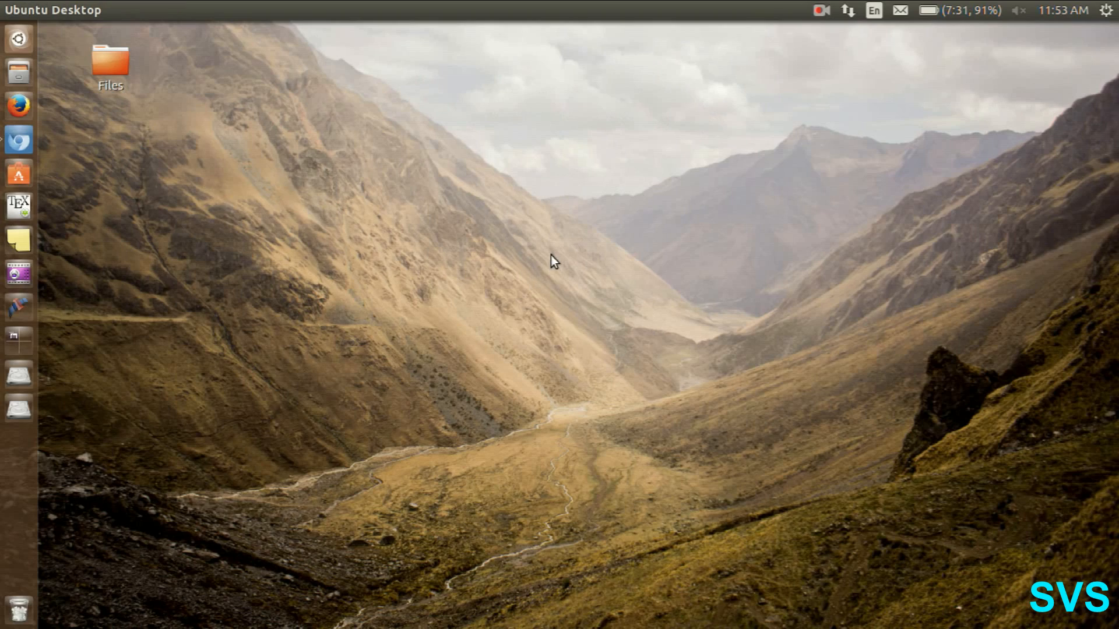
key(super+s)
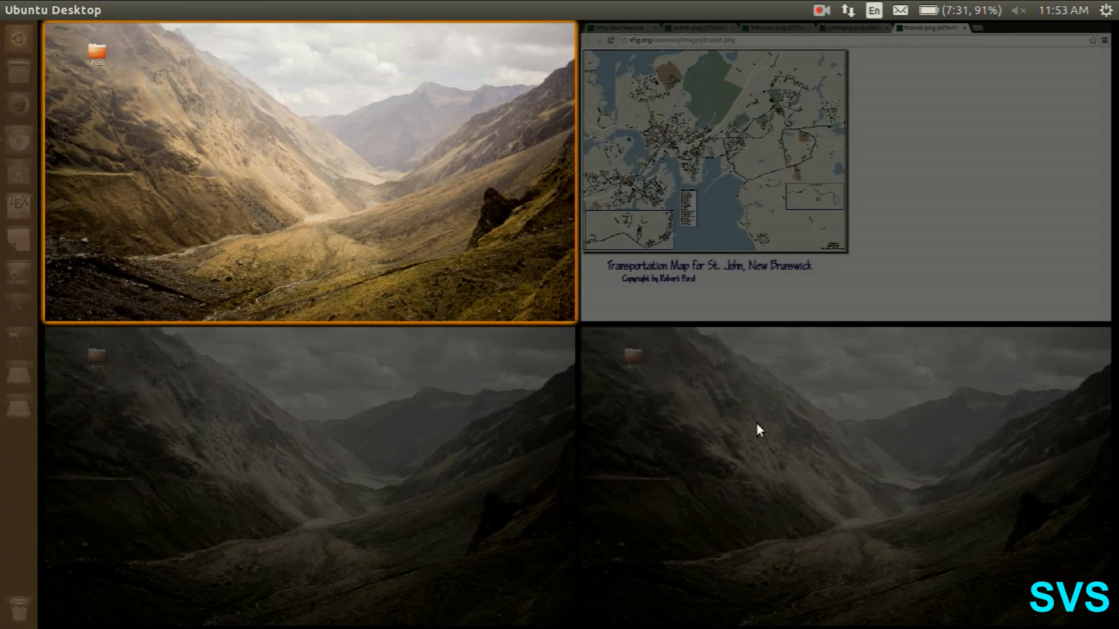
click(756, 425)
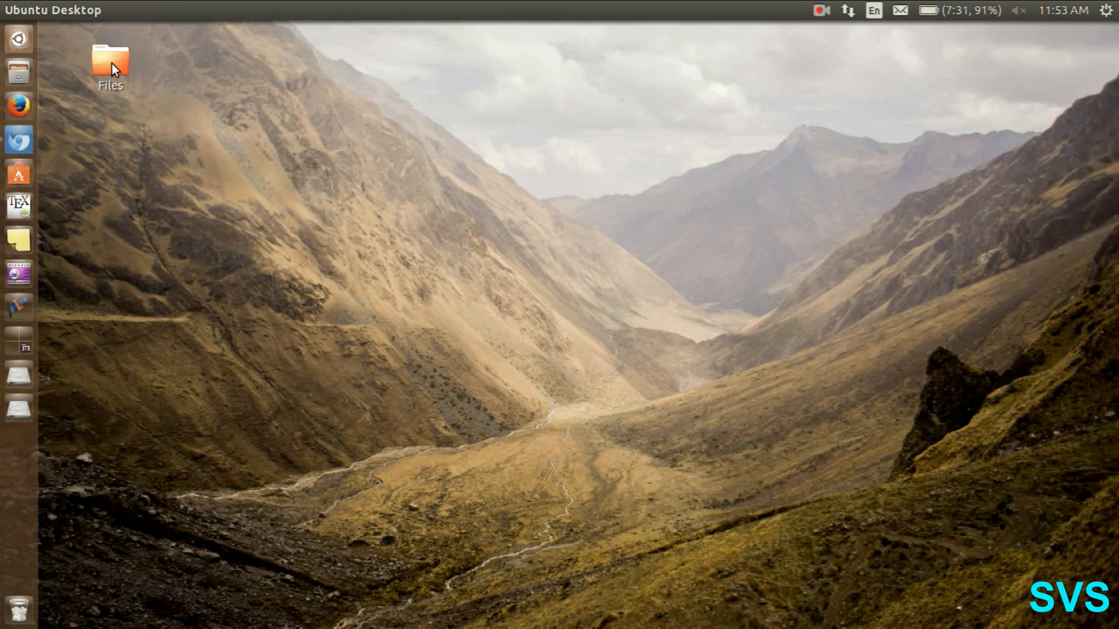
Step: Open first.eps from the desktop's Files folder and check its file size in its properties
double_click(112, 64)
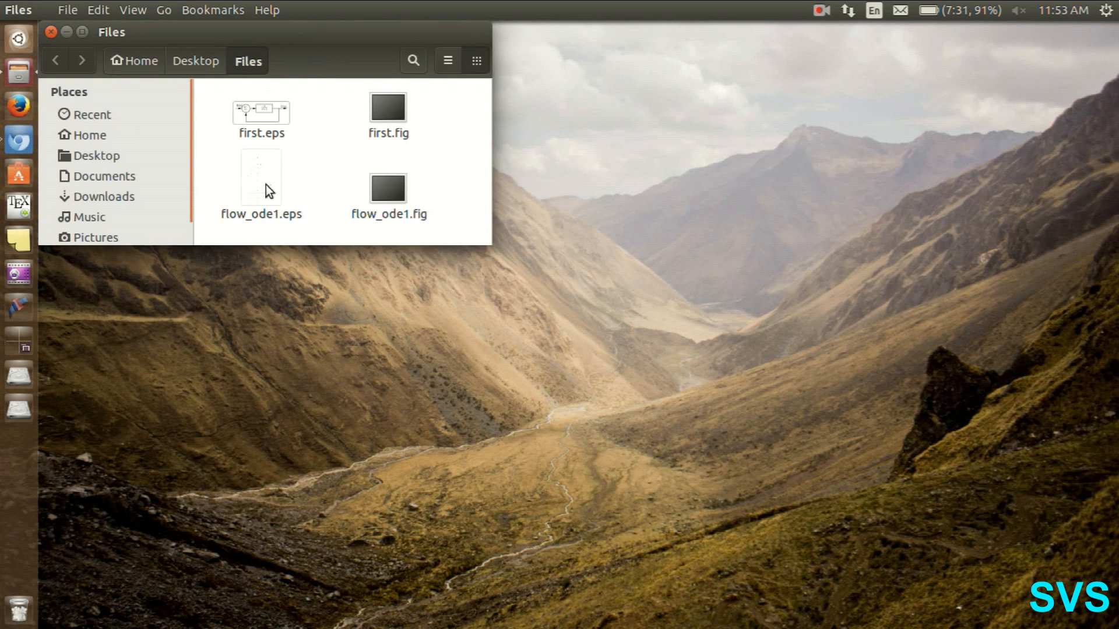
double_click(268, 116)
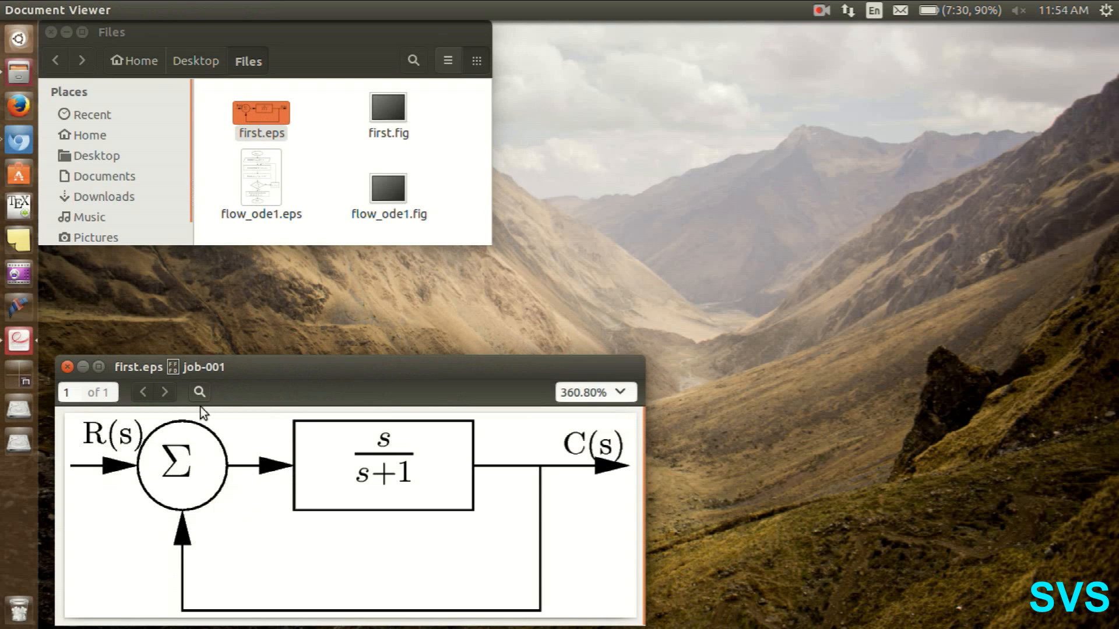
right_click(251, 110)
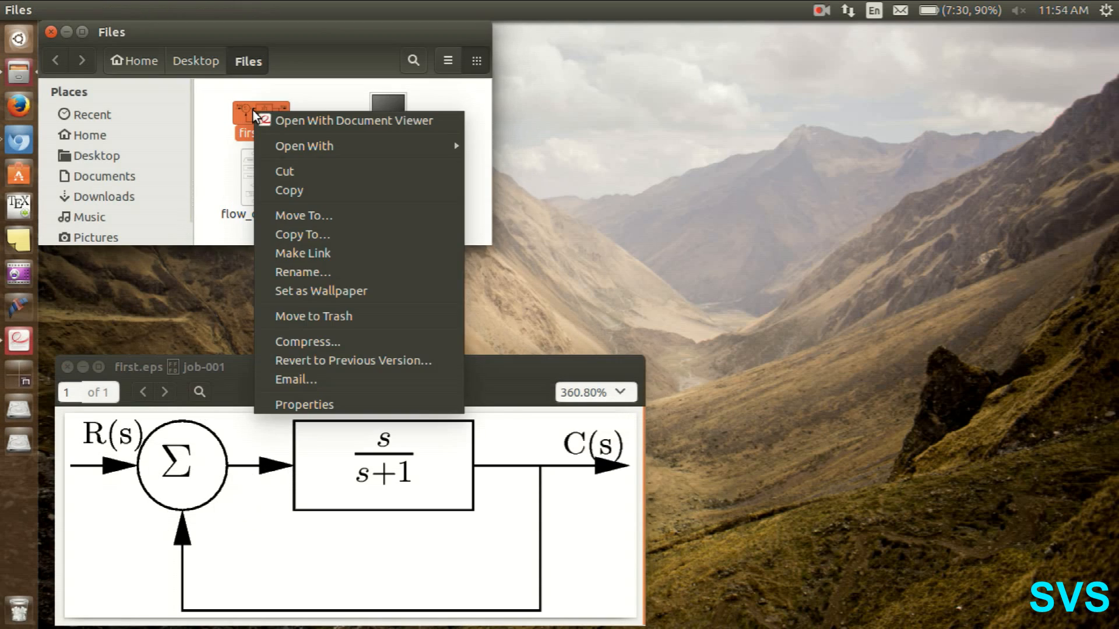
click(292, 407)
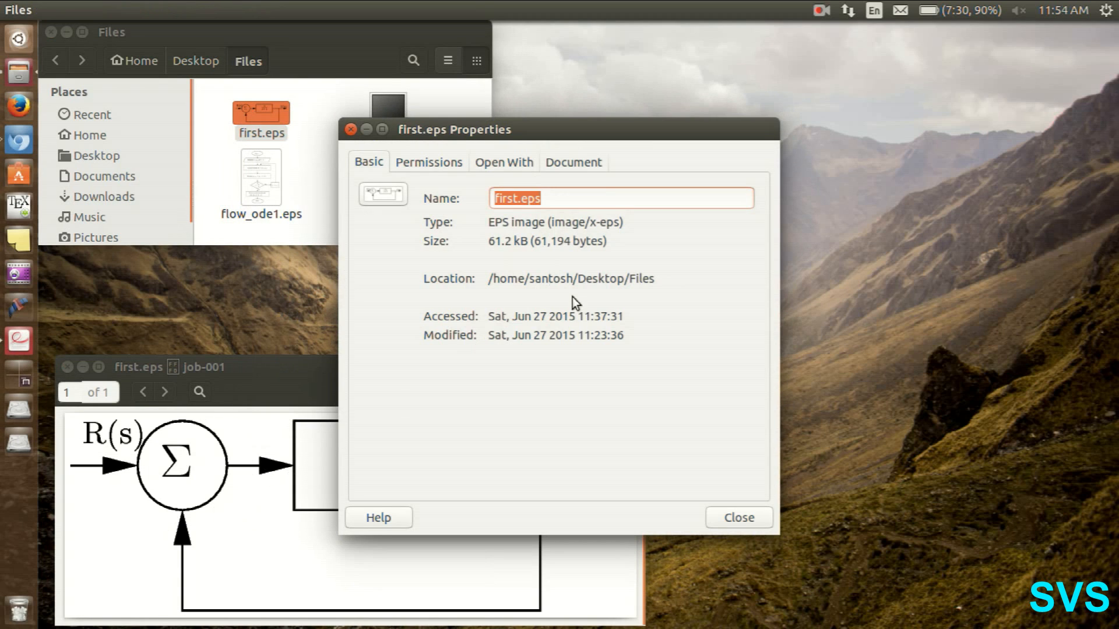
drag(489, 242, 554, 244)
click(599, 241)
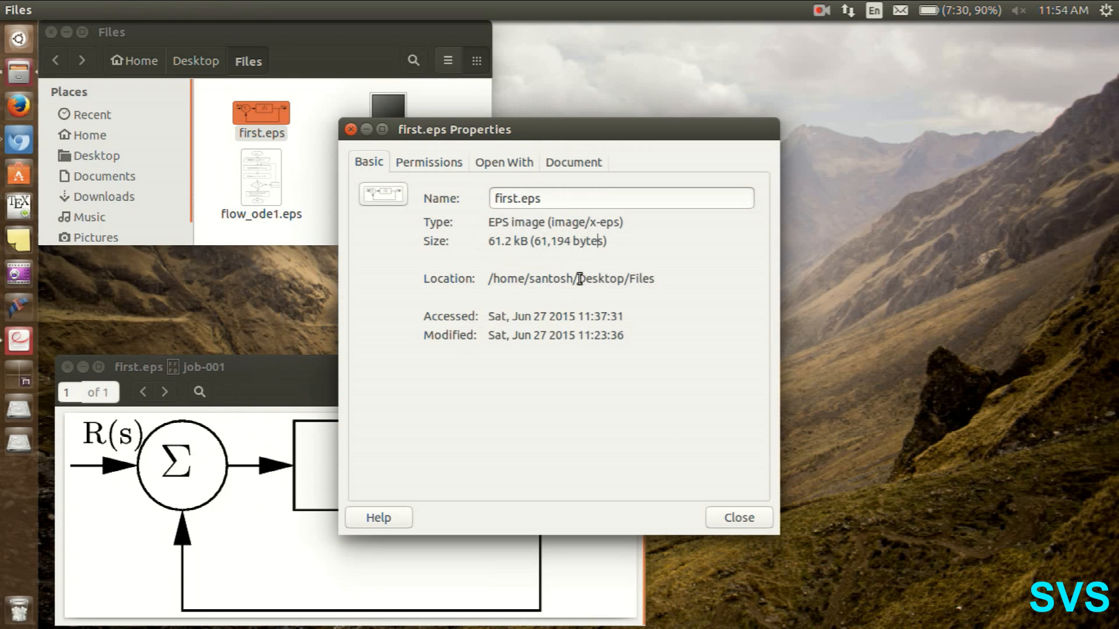
click(739, 519)
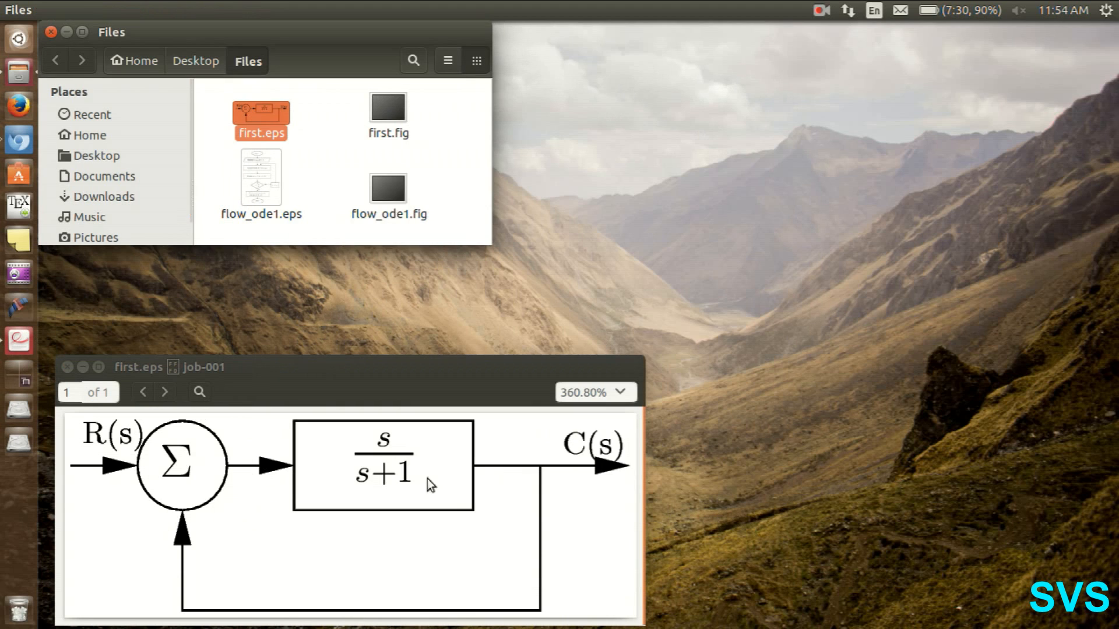
click(348, 174)
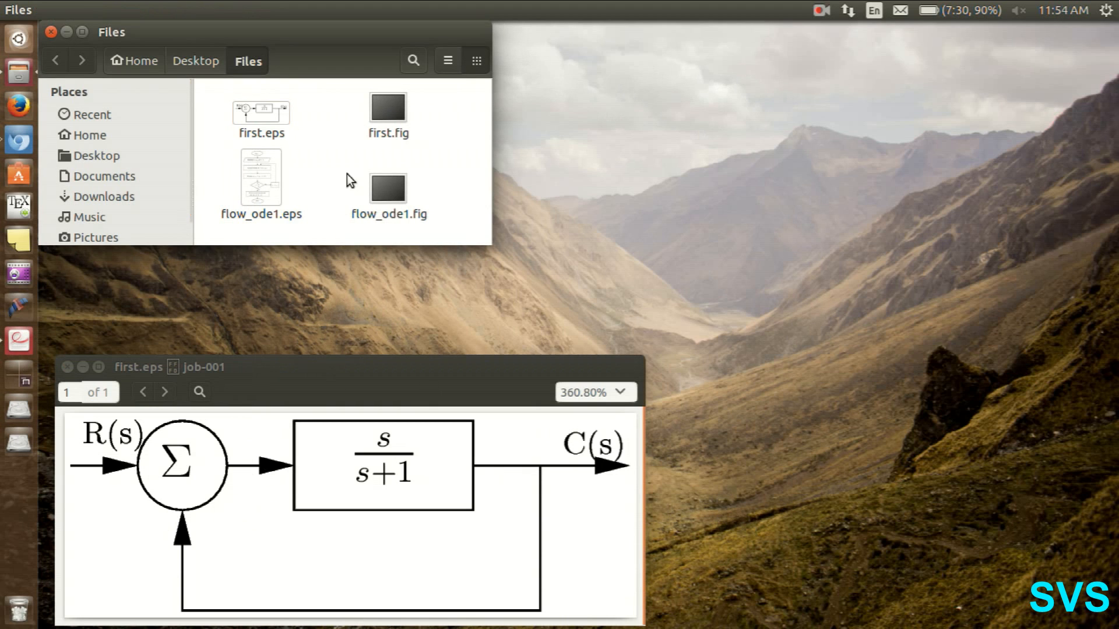
Step: Open flow_ode1.eps, inspect the flowchart's equations up close, and close both figure windows
double_click(274, 190)
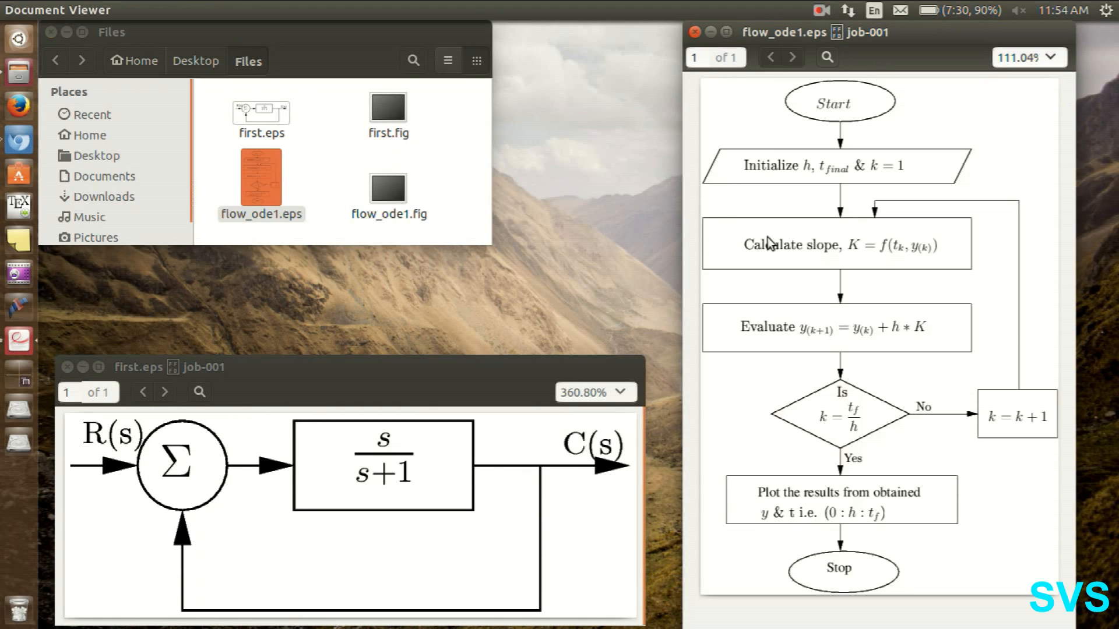
scroll(851, 172, up, 8)
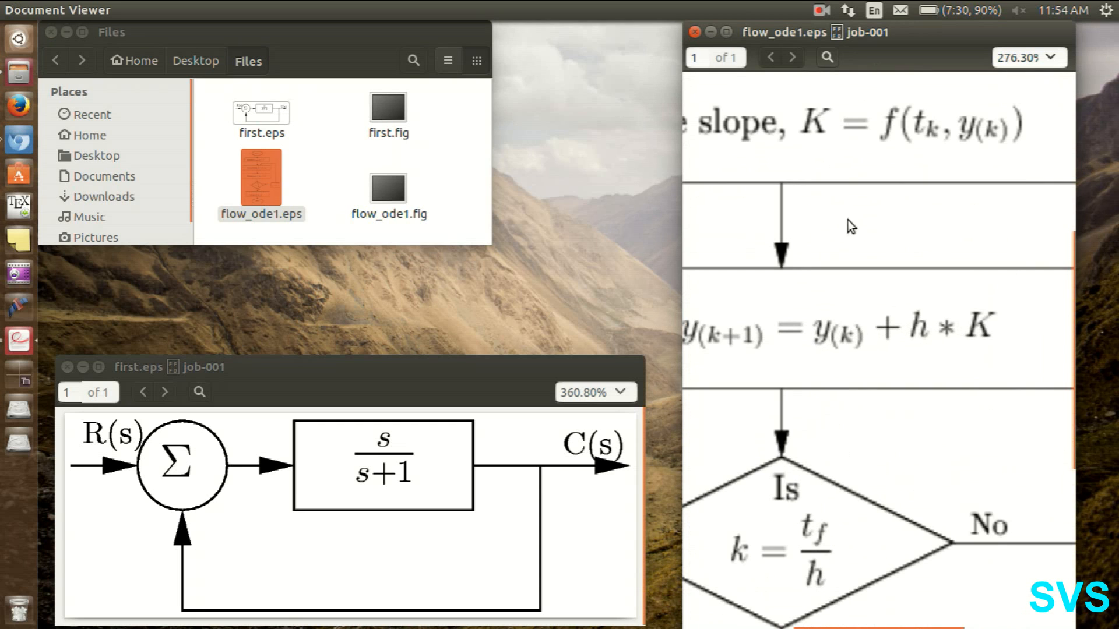
scroll(834, 320, down, 7)
scroll(834, 320, down, 1)
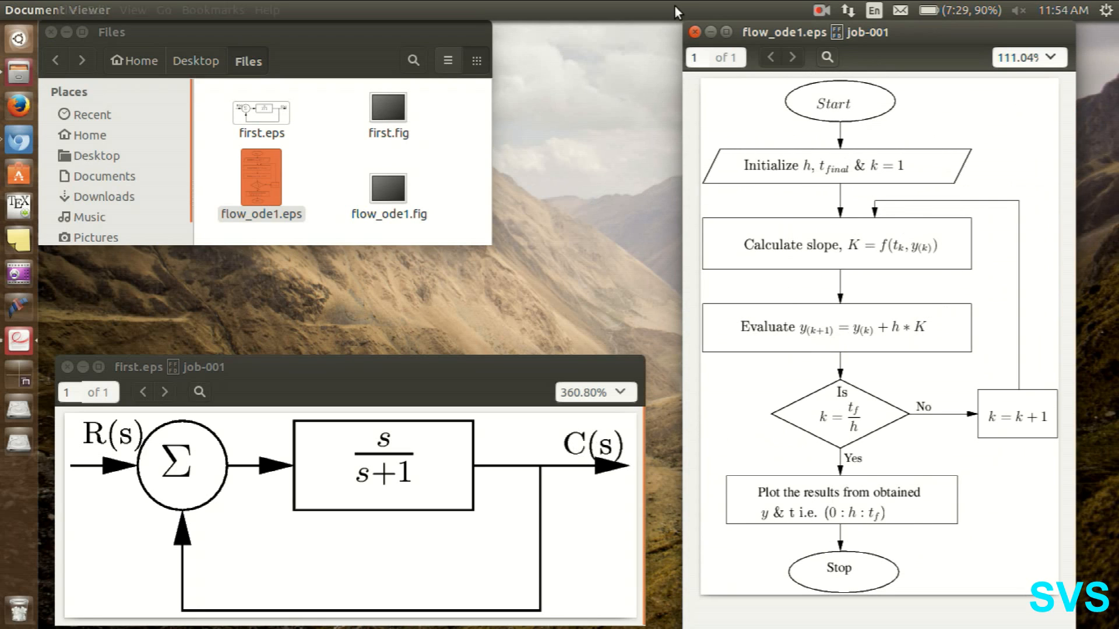
click(695, 32)
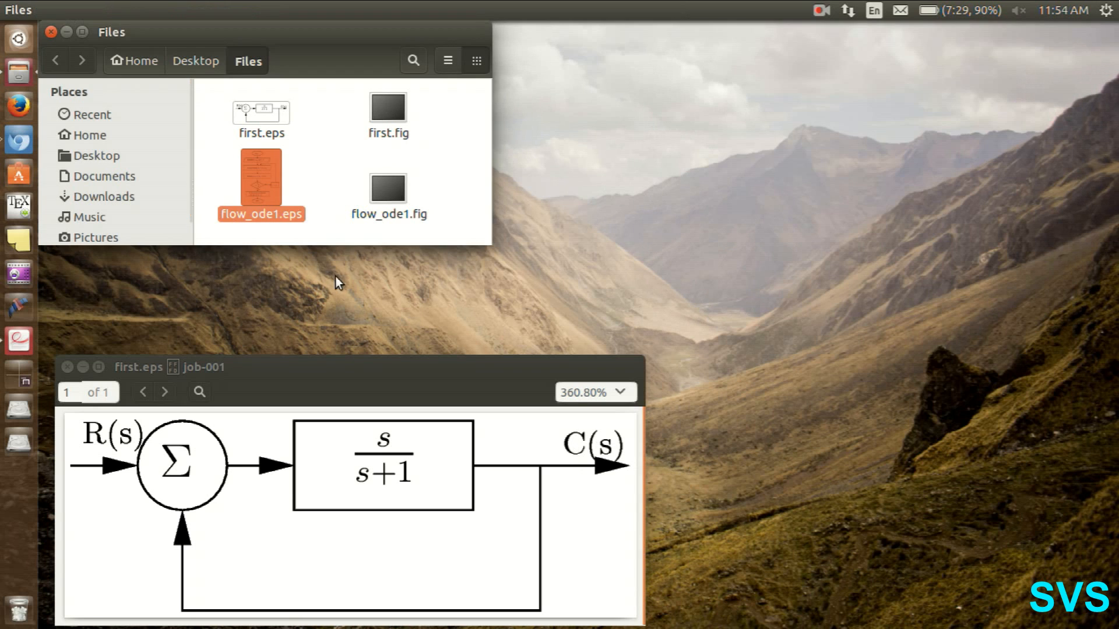
click(68, 367)
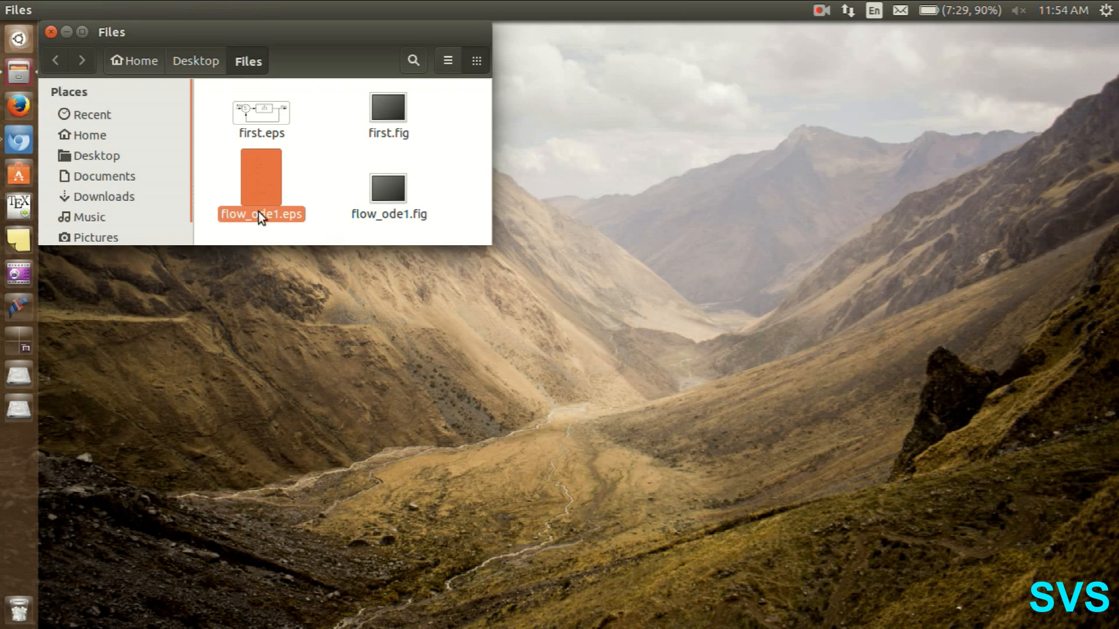
Step: Reopen first.eps as the reference figure and switch to the empty upper-left workspace
double_click(261, 112)
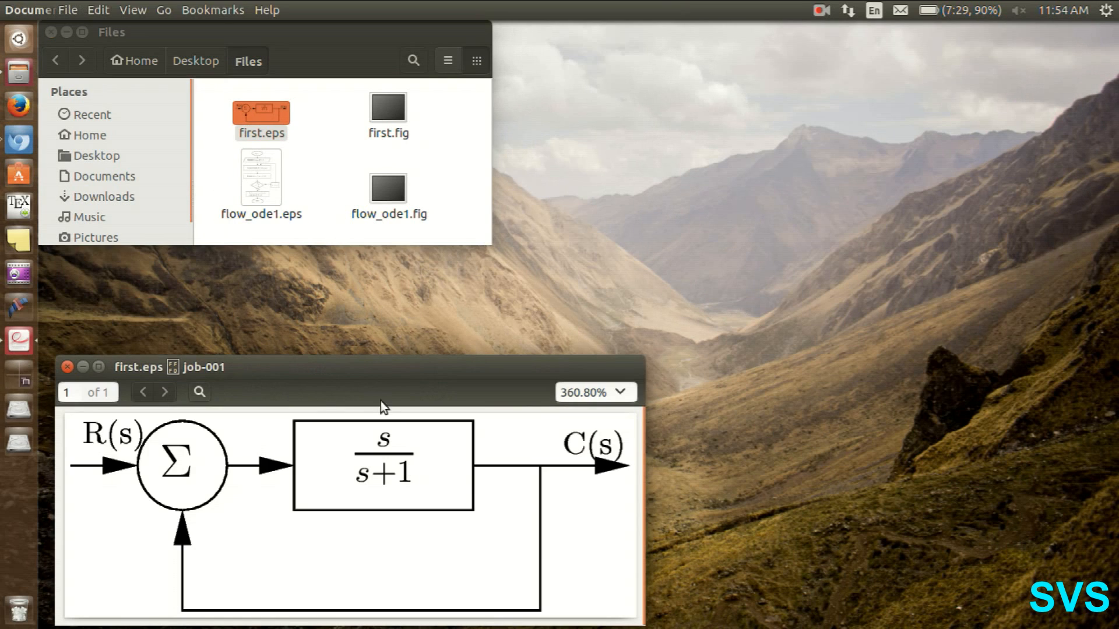
click(447, 319)
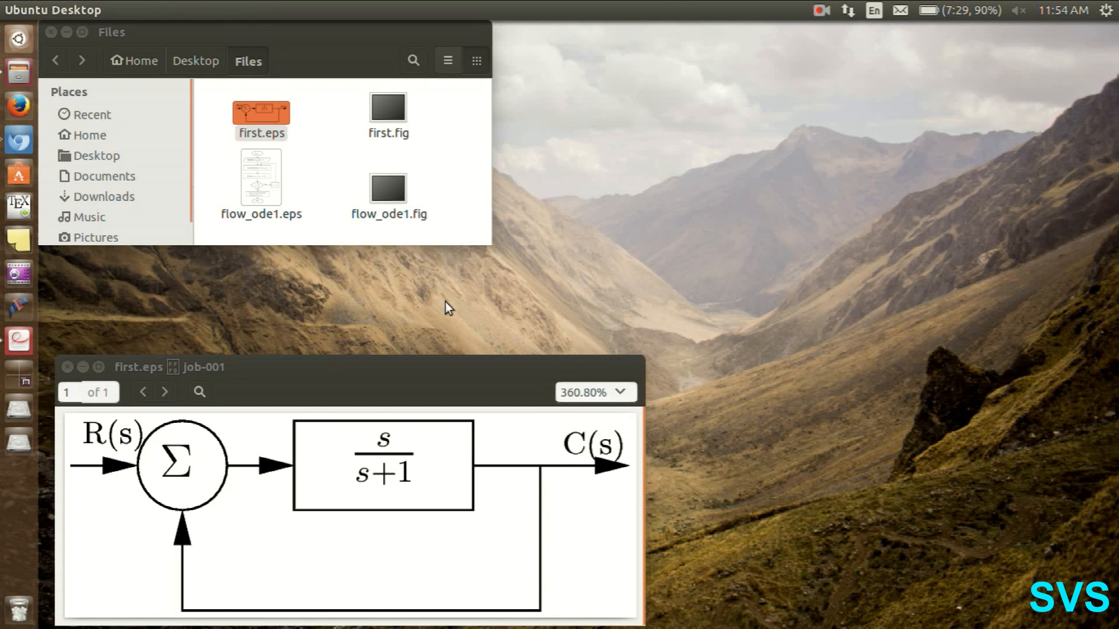
key(super+s)
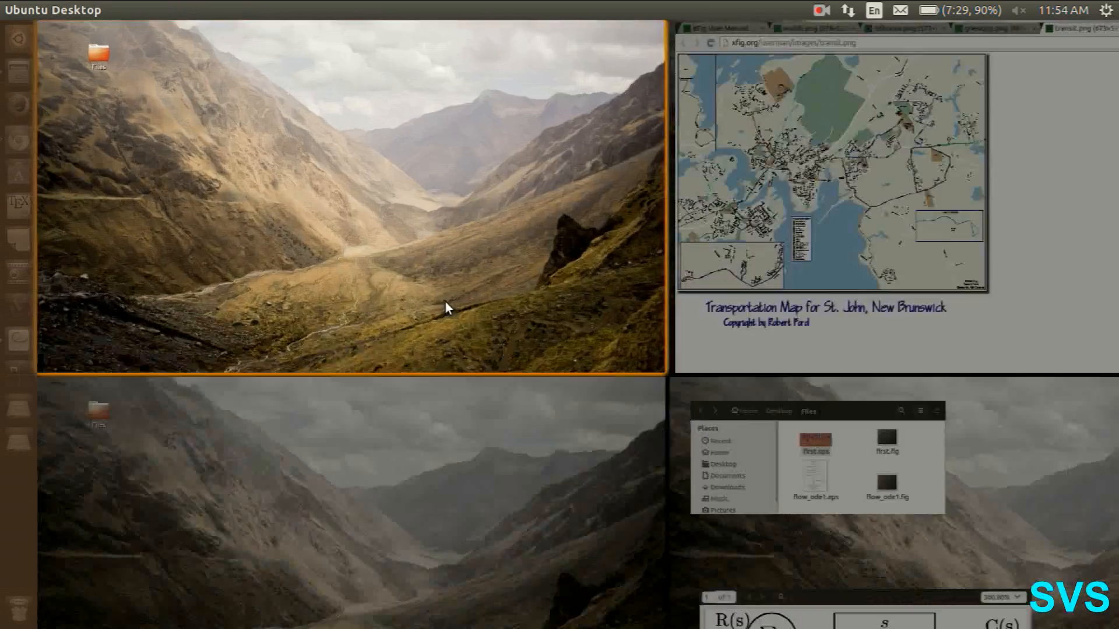
click(445, 301)
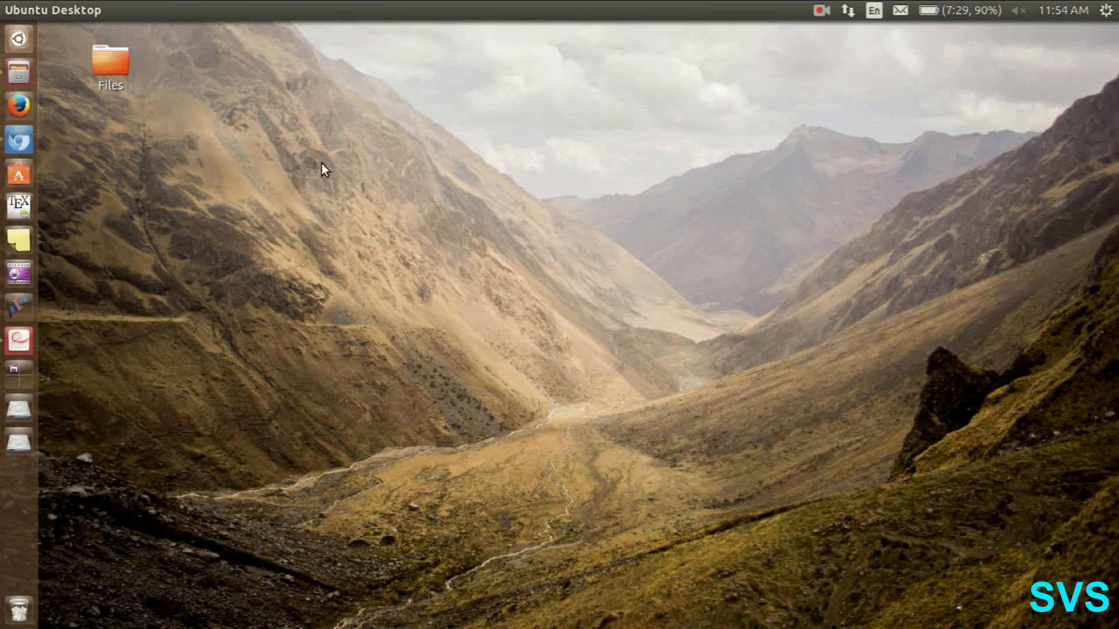
Step: Launch xfig from the application search and maximize its window
key(super)
text(x)
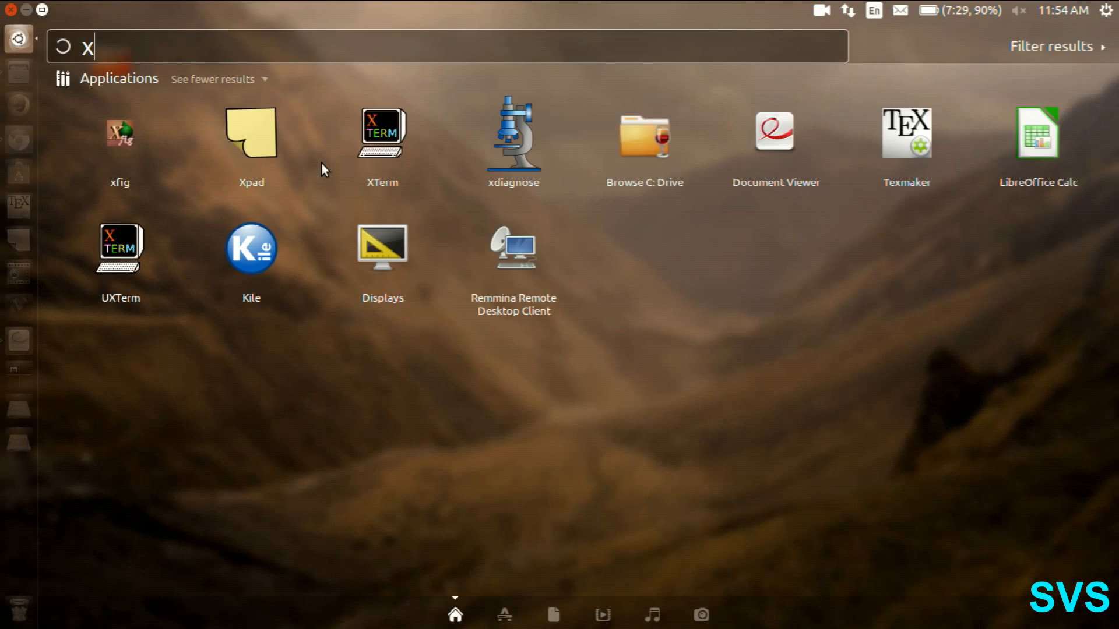
text(fig)
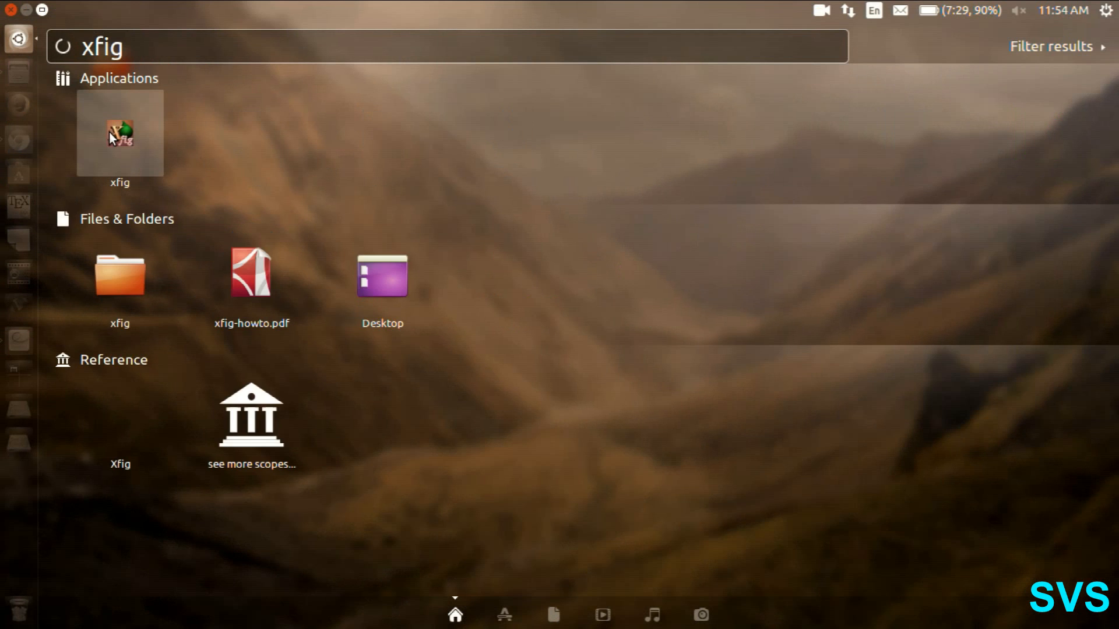
click(113, 133)
drag(300, 36, 337, 11)
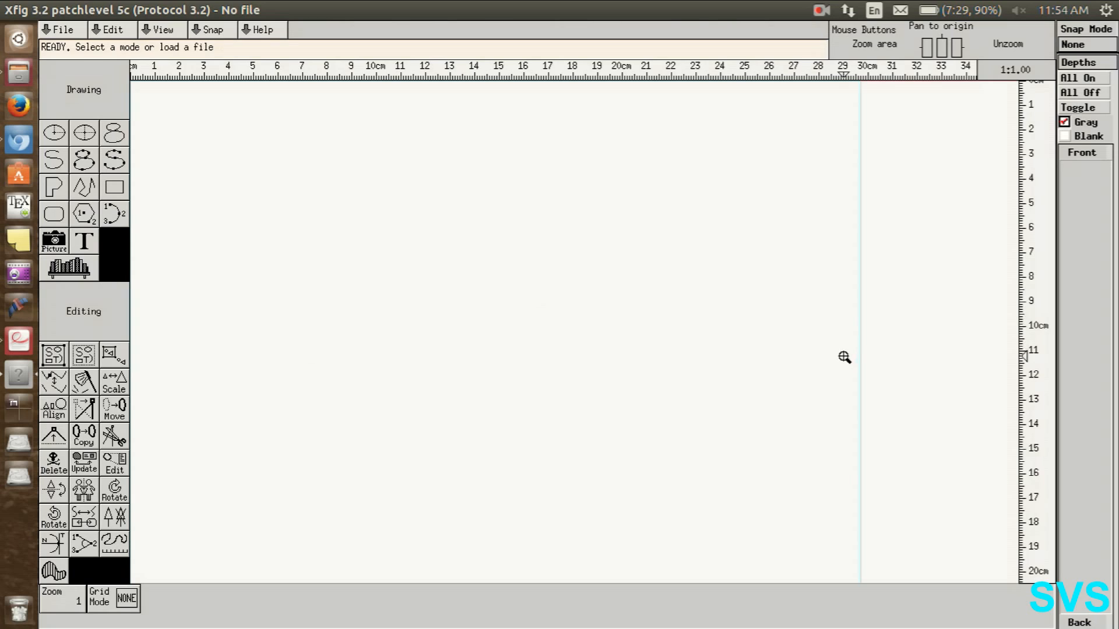
Step: Zoom the Xfig canvas to 0.70 so the whole ISO A4 page fits in view
scroll(844, 361, up, 1)
scroll(816, 365, down, 1)
scroll(402, 344, down, 2)
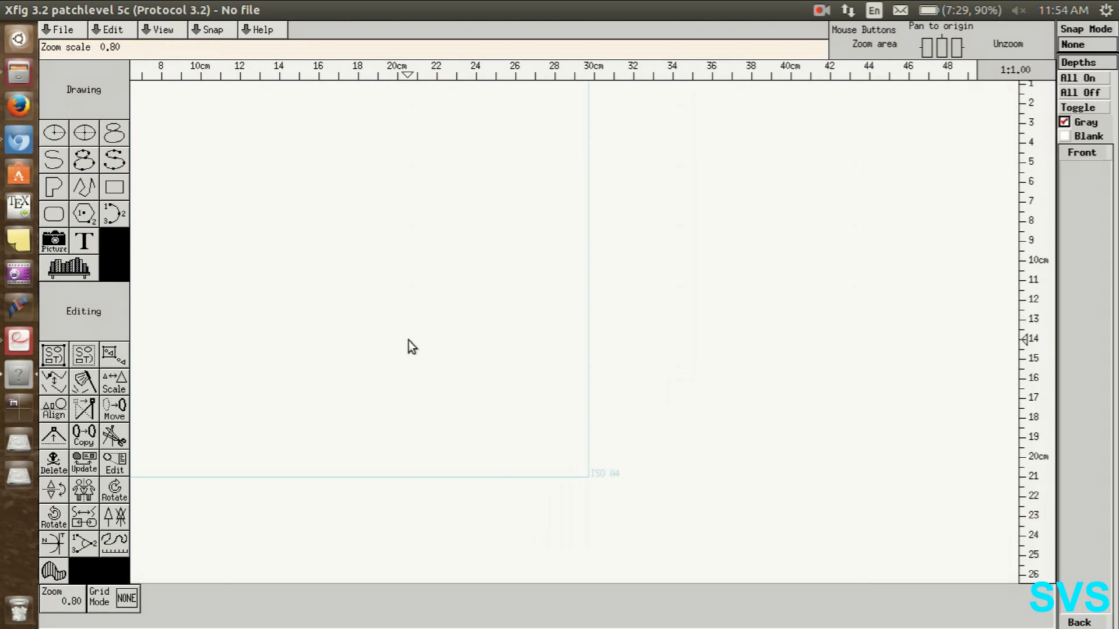
scroll(409, 340, up, 2)
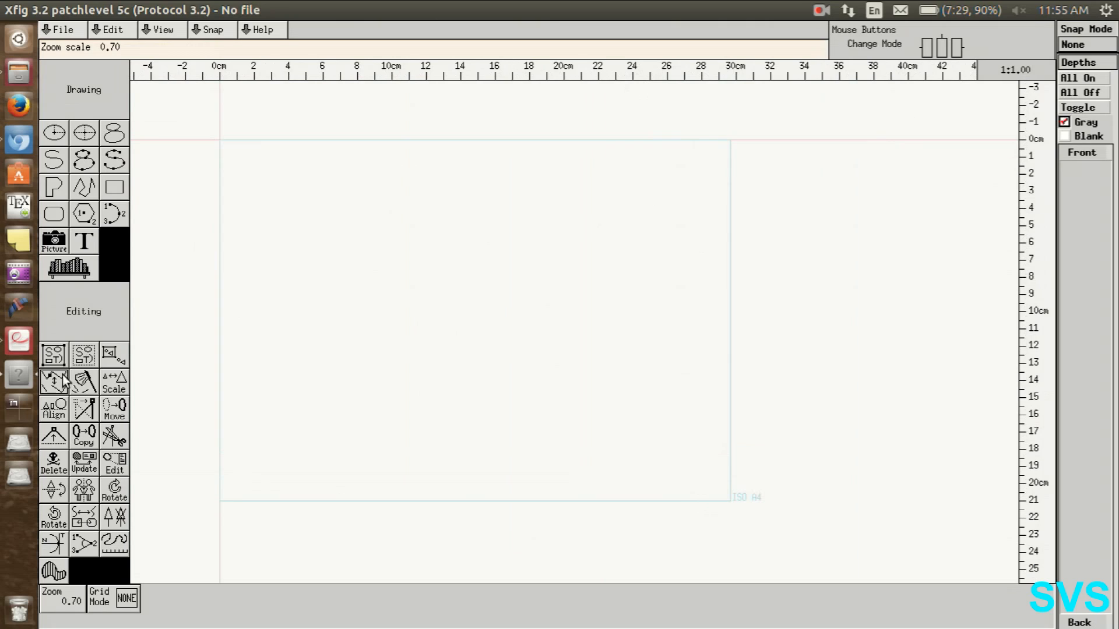
Step: Look at the first.eps block diagram in the lower-right workspace and return to Xfig
click(12, 414)
click(761, 480)
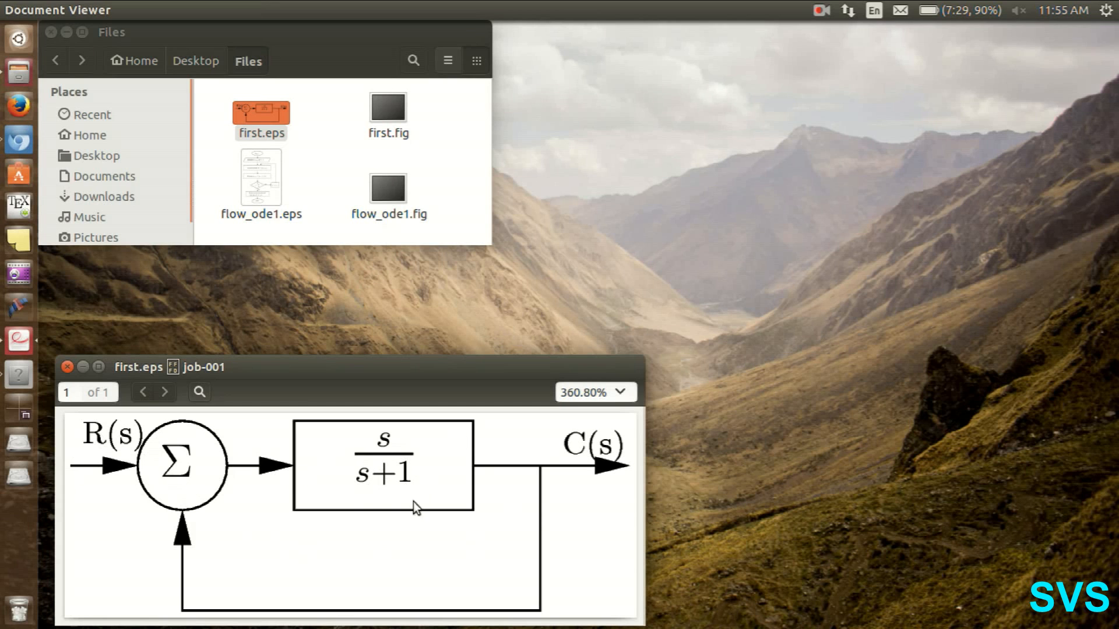
click(14, 379)
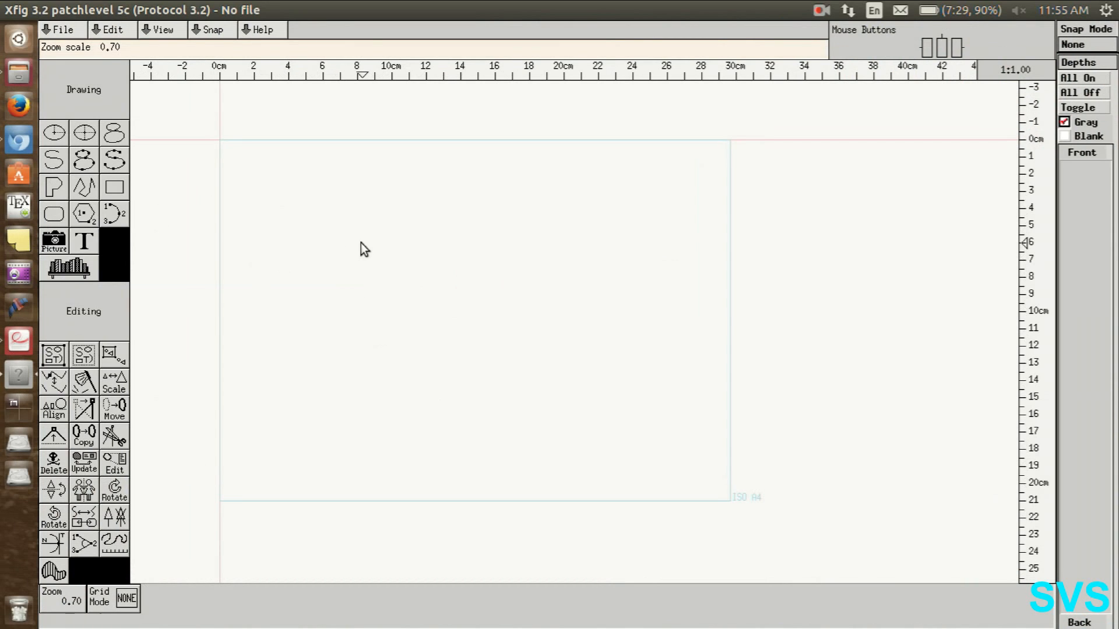
Step: Review the commands Xfig offers for file handling, editing, viewing and snapping
scroll(361, 243, up, 1)
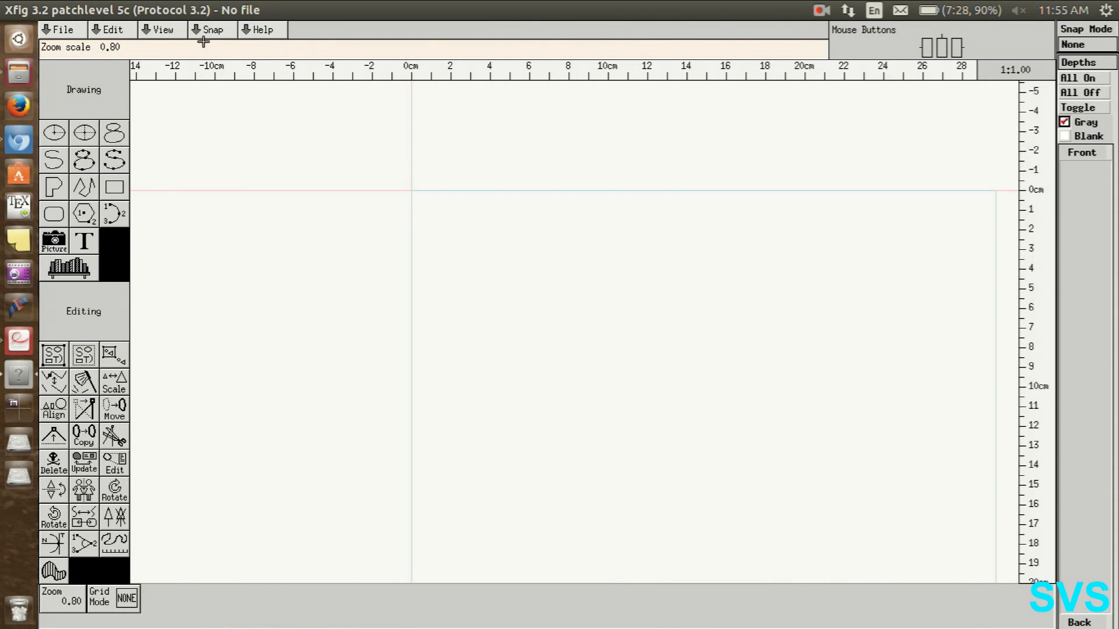
click(57, 29)
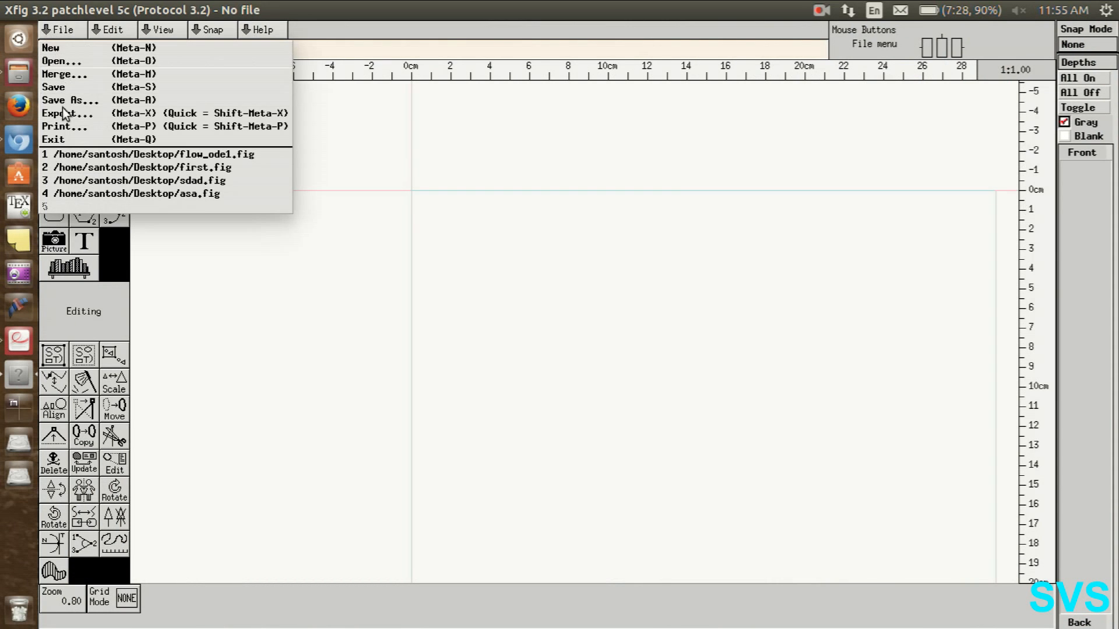
click(112, 29)
click(113, 30)
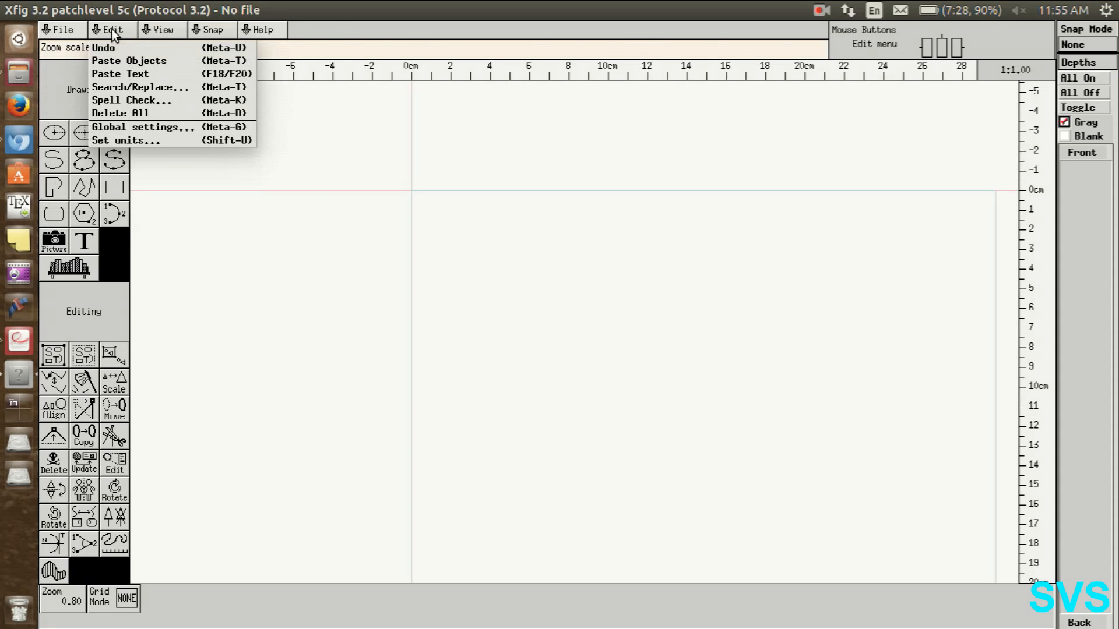
click(160, 29)
click(161, 33)
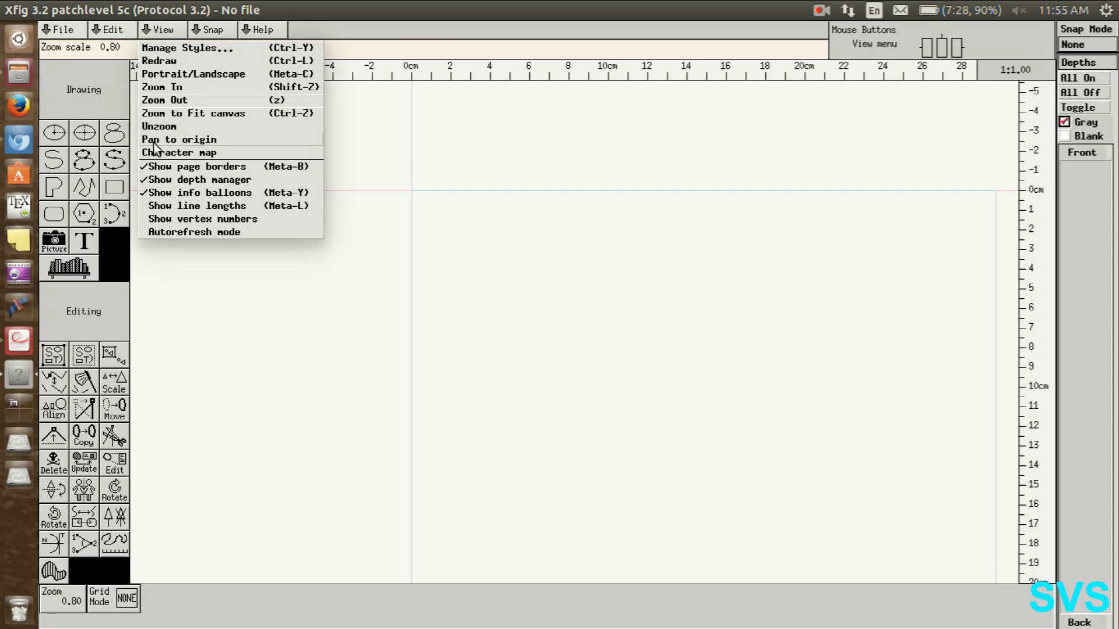
click(221, 33)
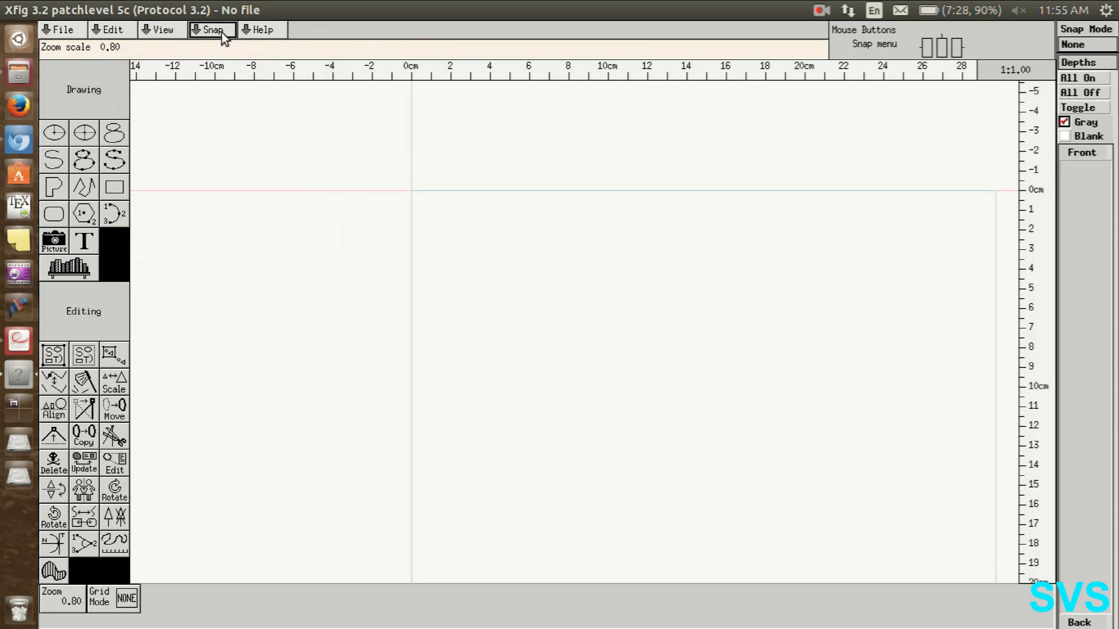
Step: Open Xfig's How-To Guide (PDF), go back to its title page, and close the guide
click(259, 30)
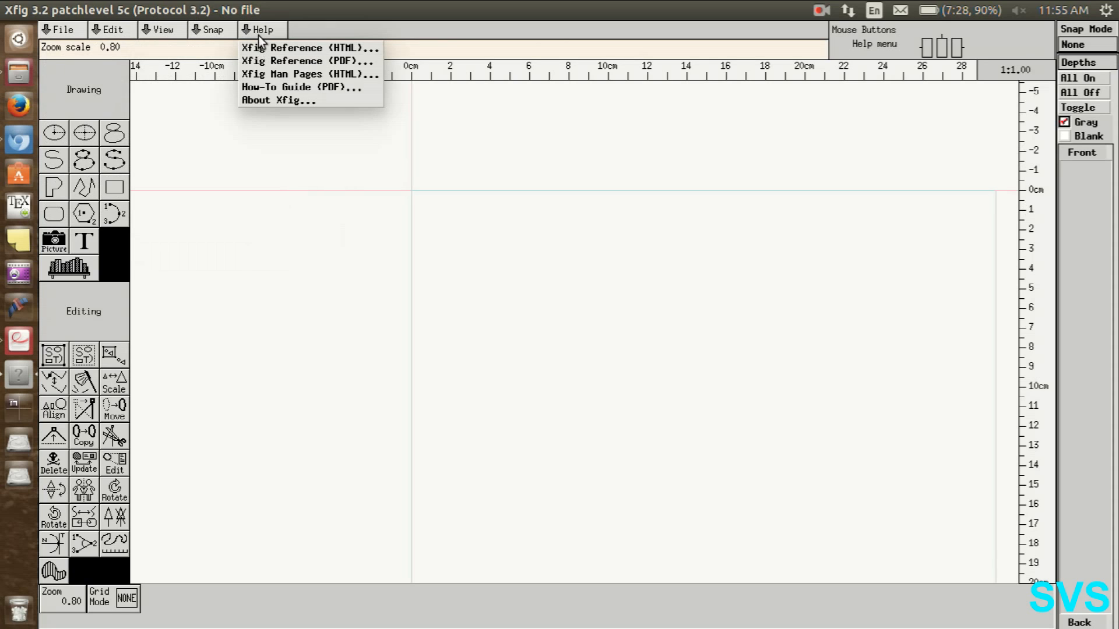
click(262, 86)
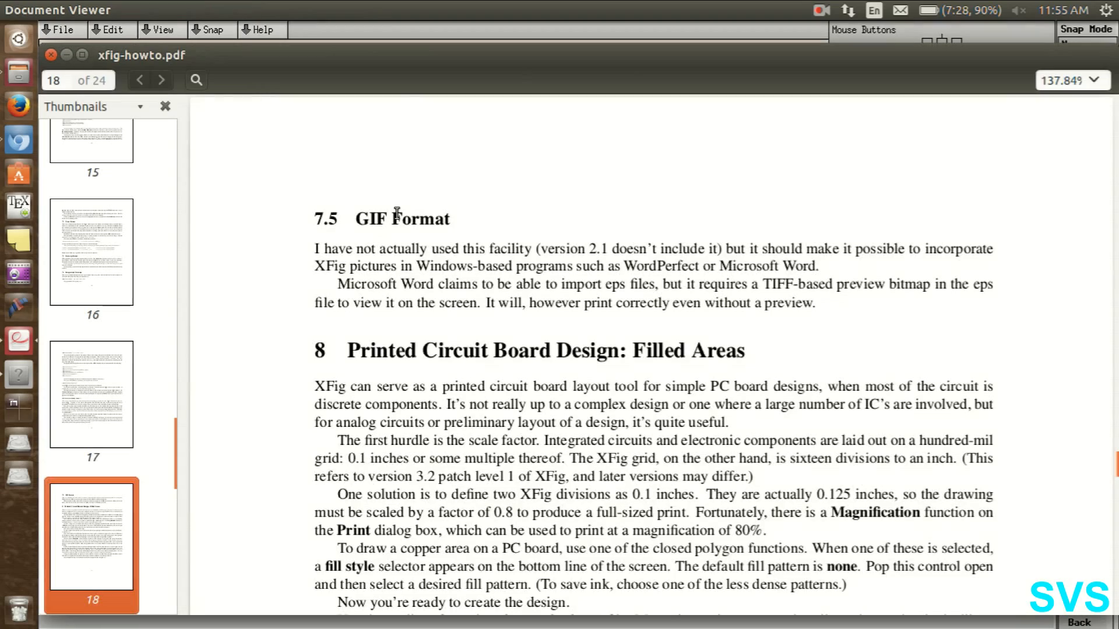
scroll(414, 221, up, 10)
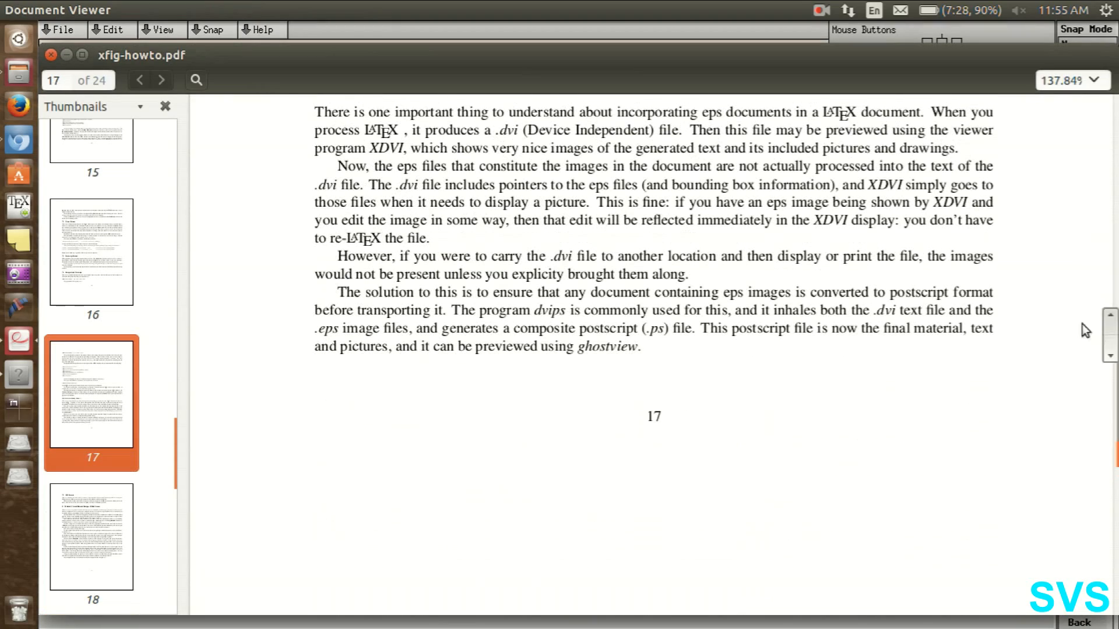
drag(1110, 333, 1110, 117)
click(1107, 111)
drag(1106, 324, 1105, 203)
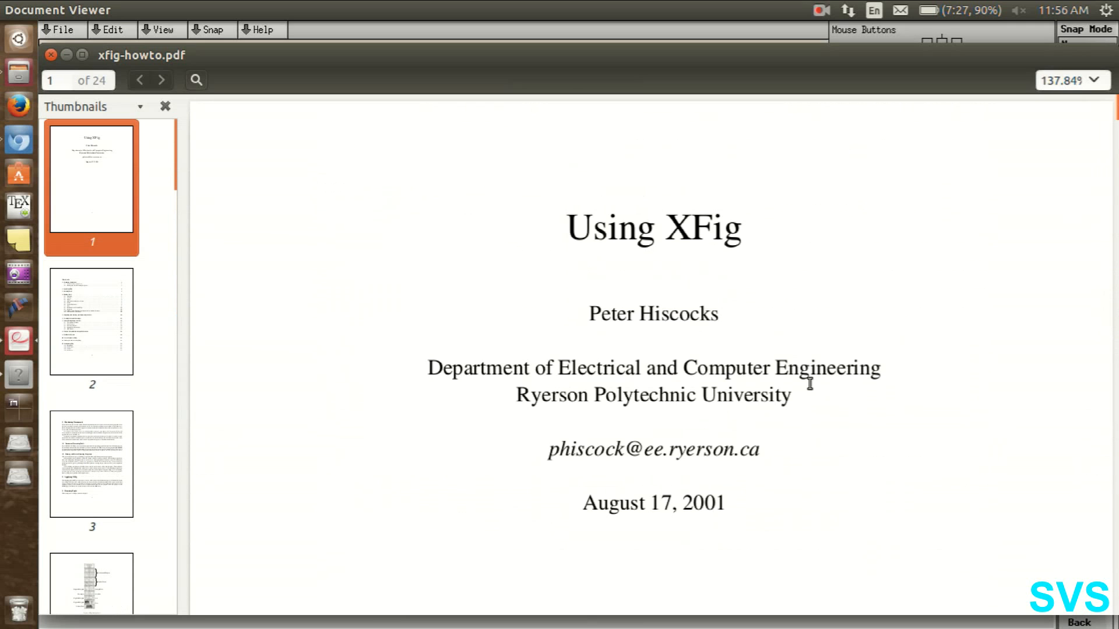
scroll(687, 431, down, 5)
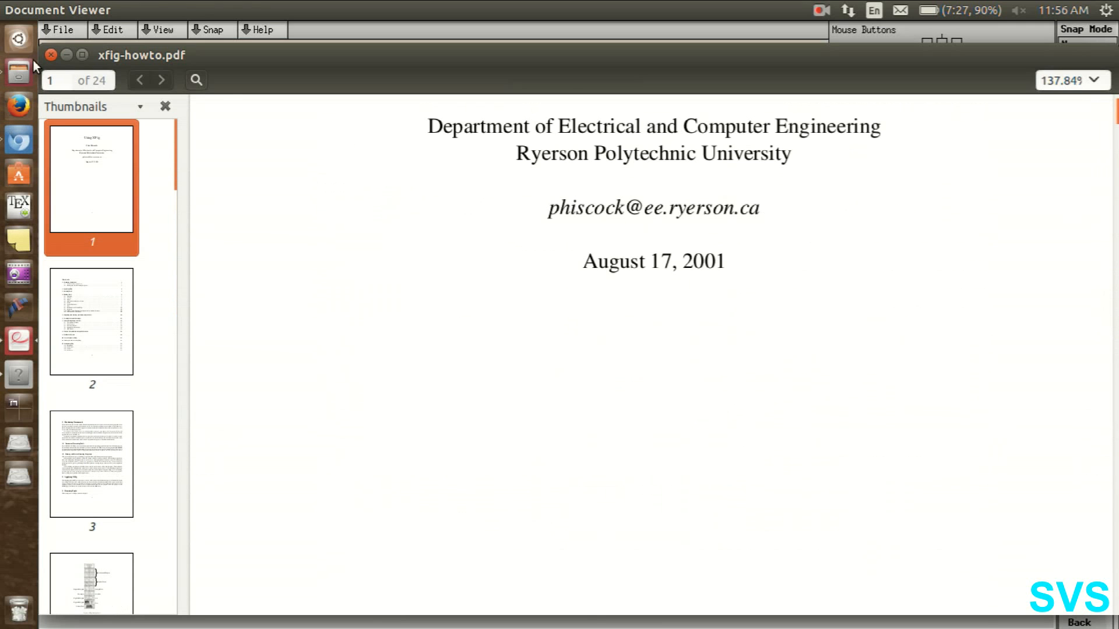
click(51, 54)
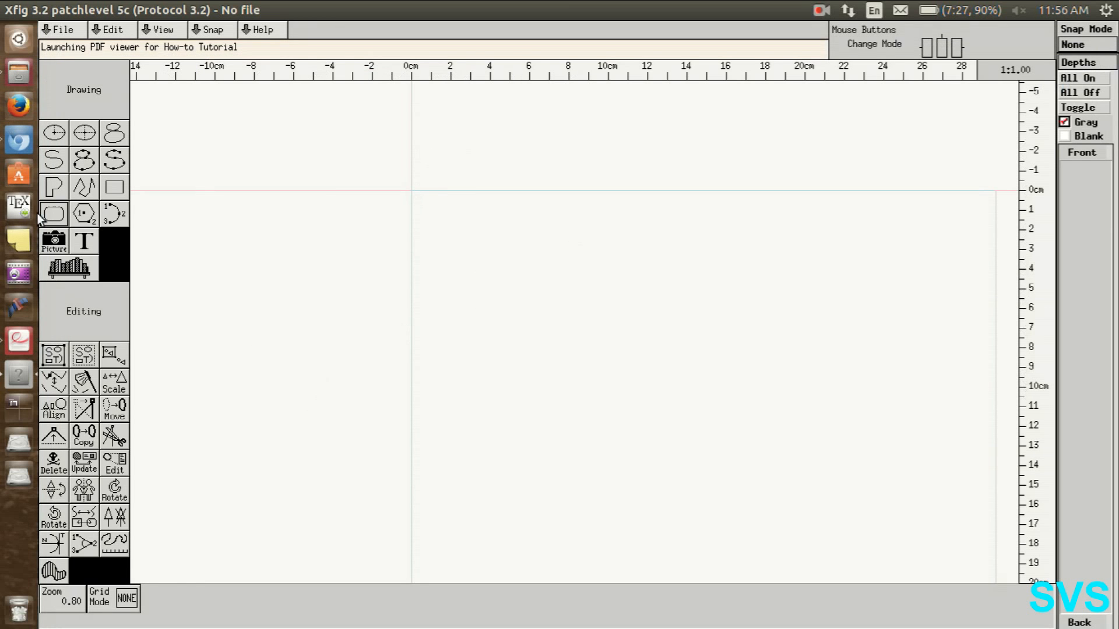
Step: Draw an open two-segment polyline in the upper part of the page, ending with a slanted segment about 7.5 cm long
click(84, 187)
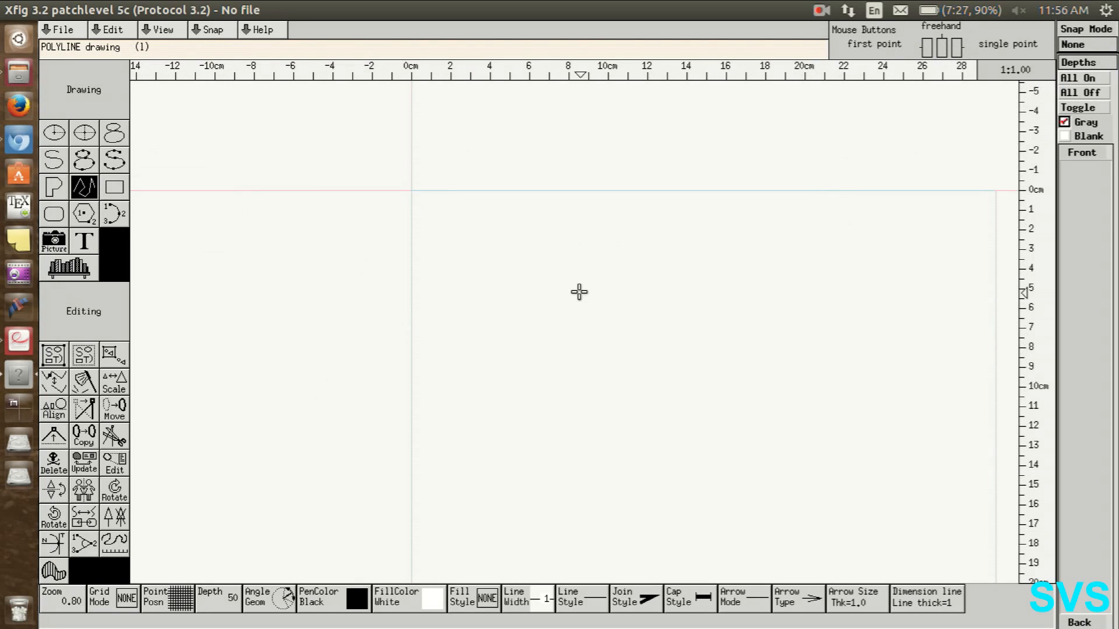
click(478, 229)
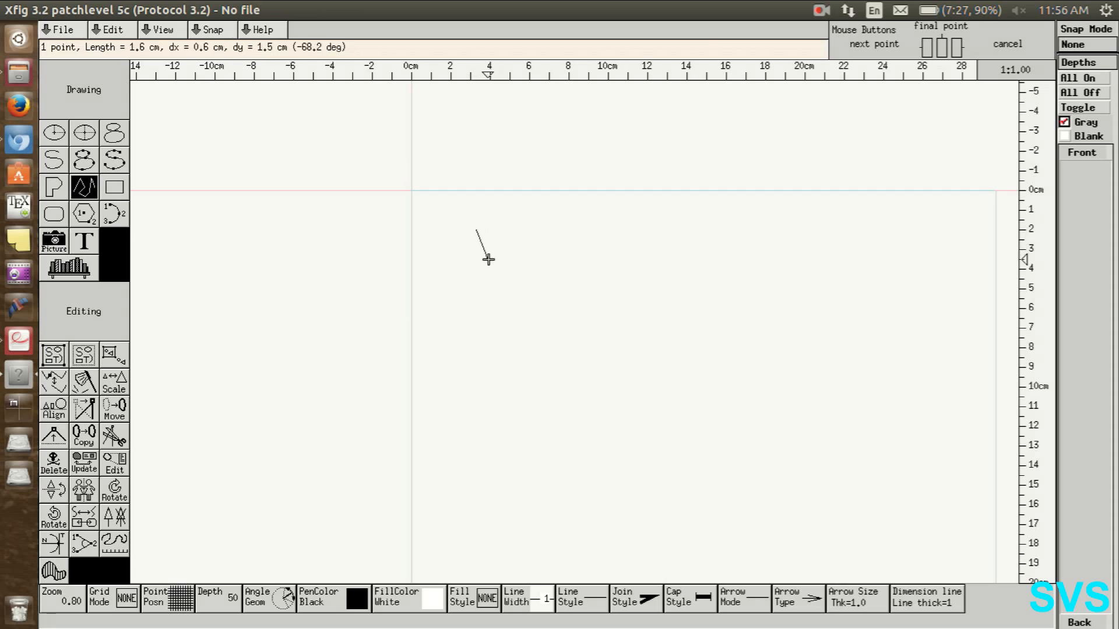
click(669, 234)
middle_click(540, 303)
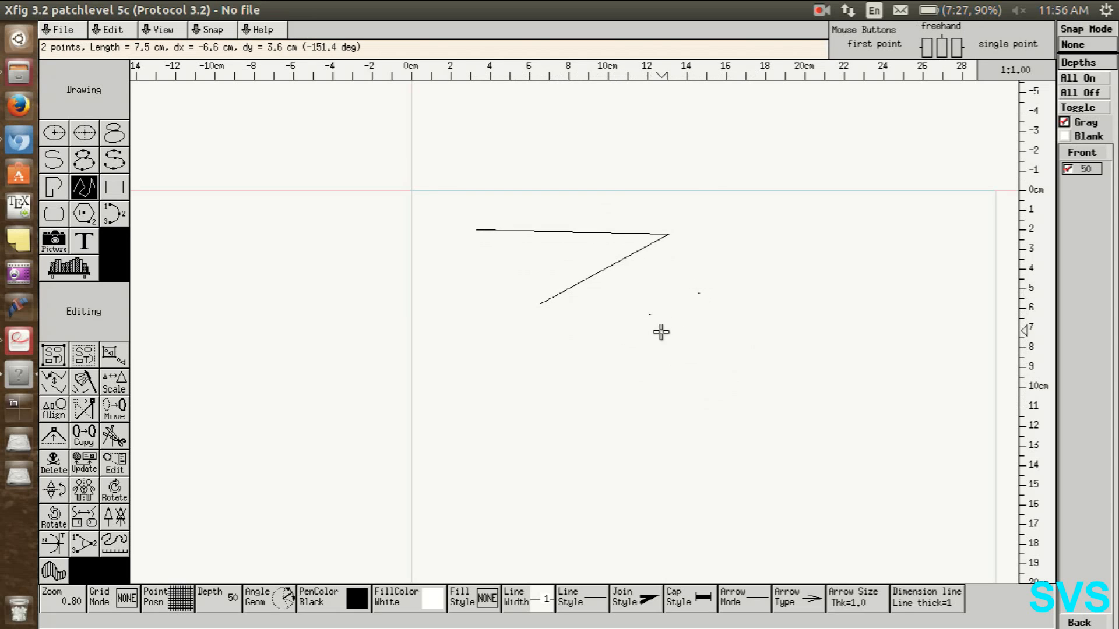
Step: Delete the trial polyline and the stray single points beside it
scroll(670, 344, down, 1)
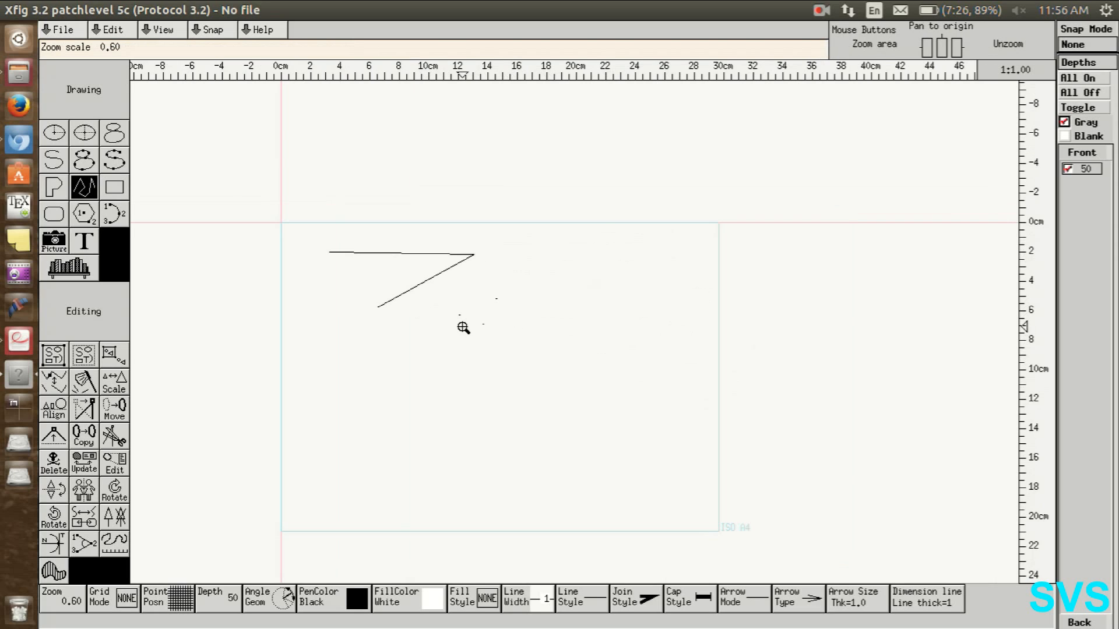
scroll(462, 327, up, 1)
key(ctrl)
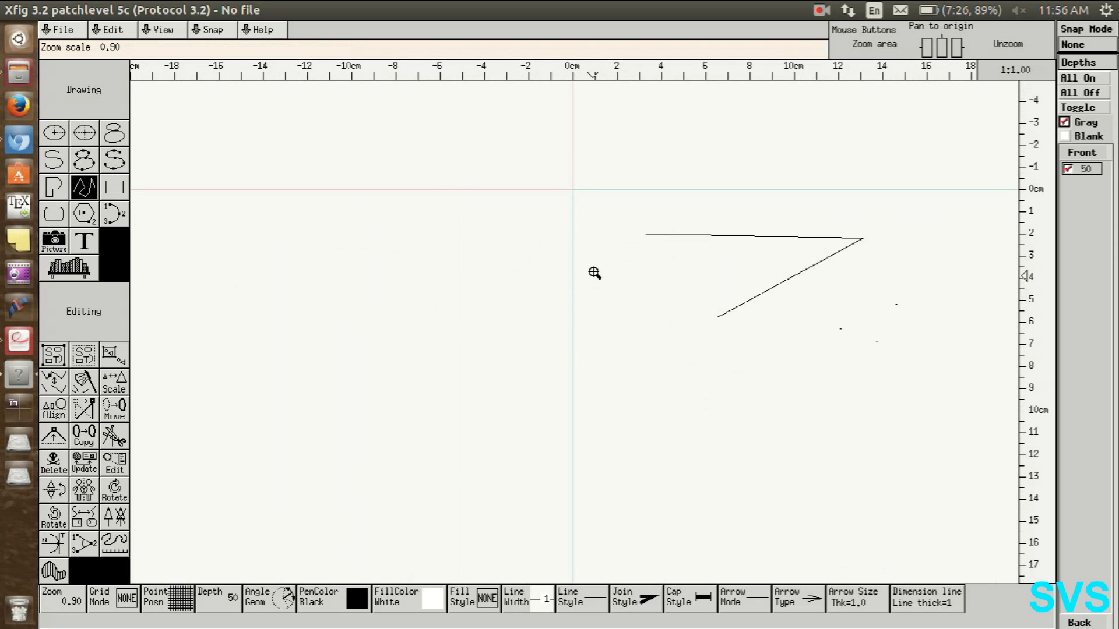
scroll(645, 264, up, 3)
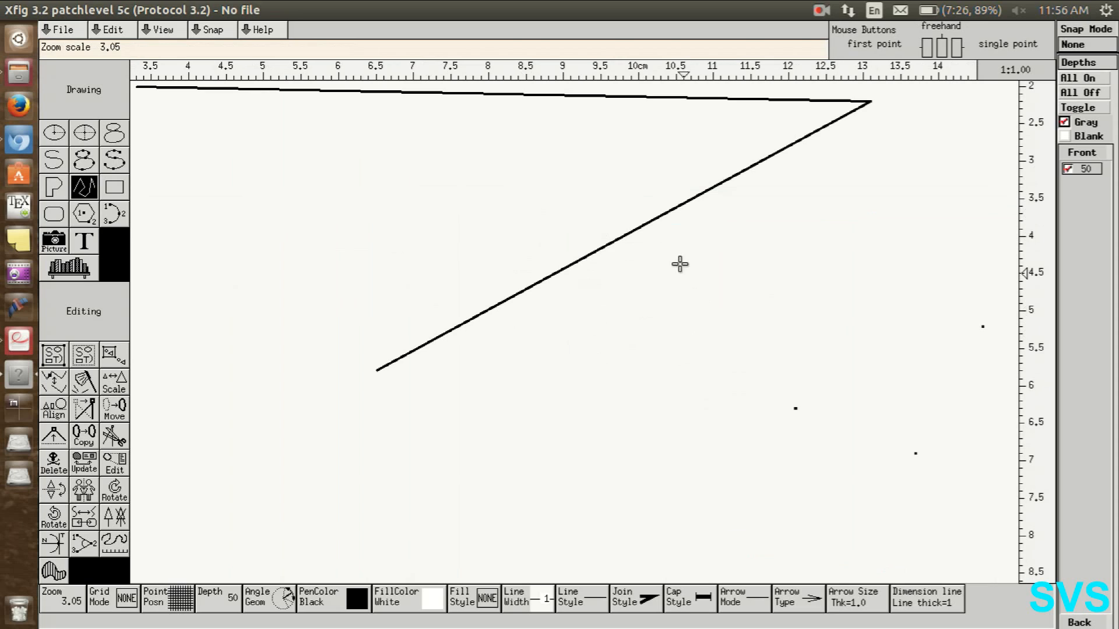
key(d)
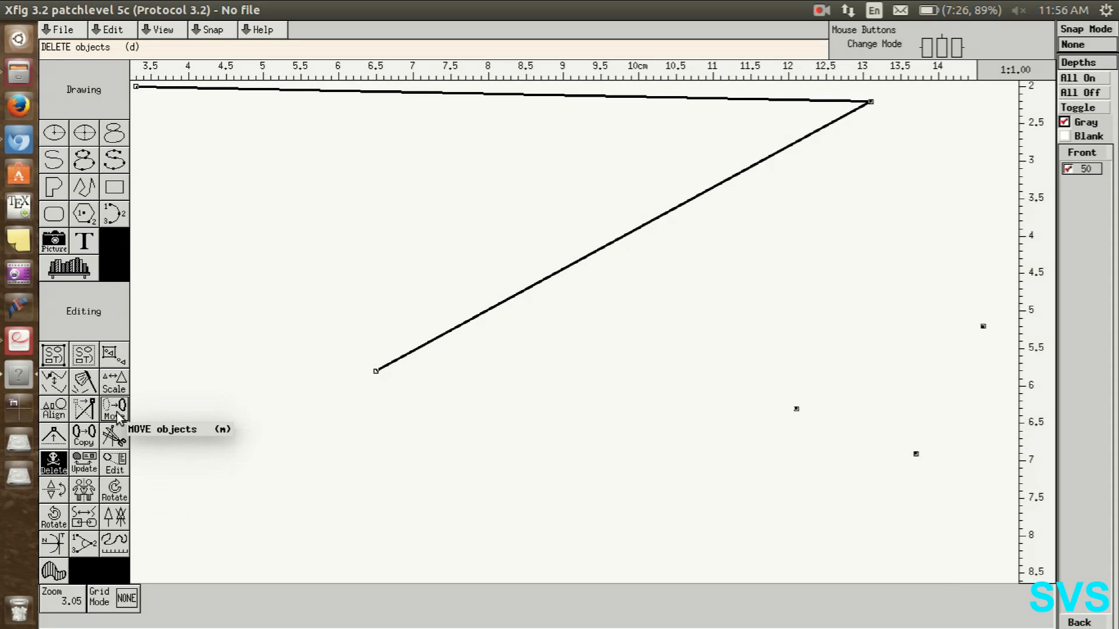
click(121, 465)
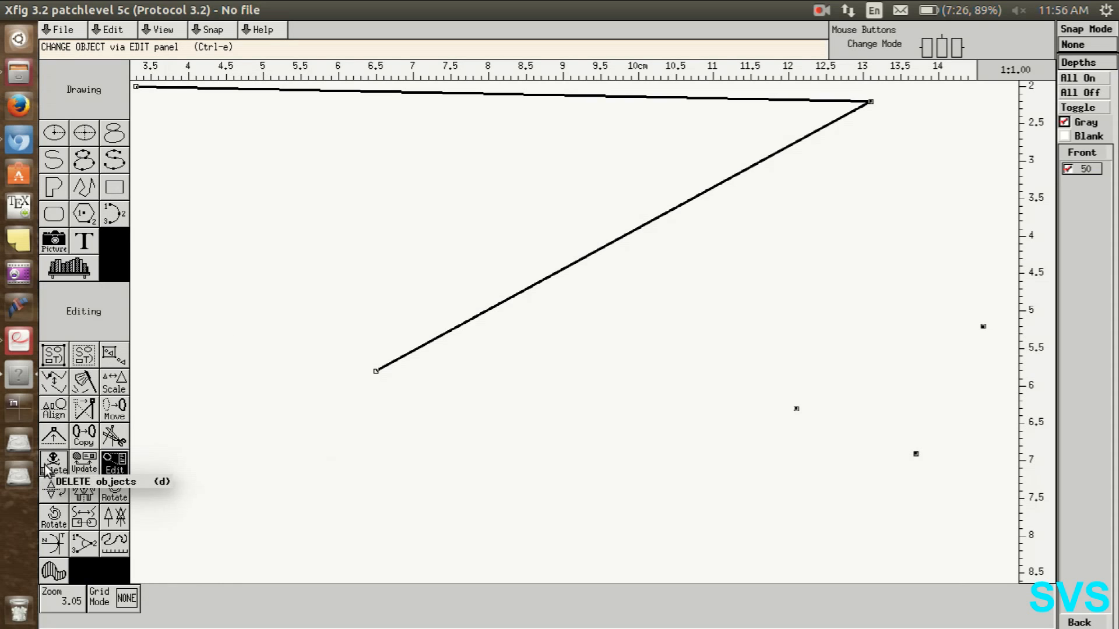
key(d)
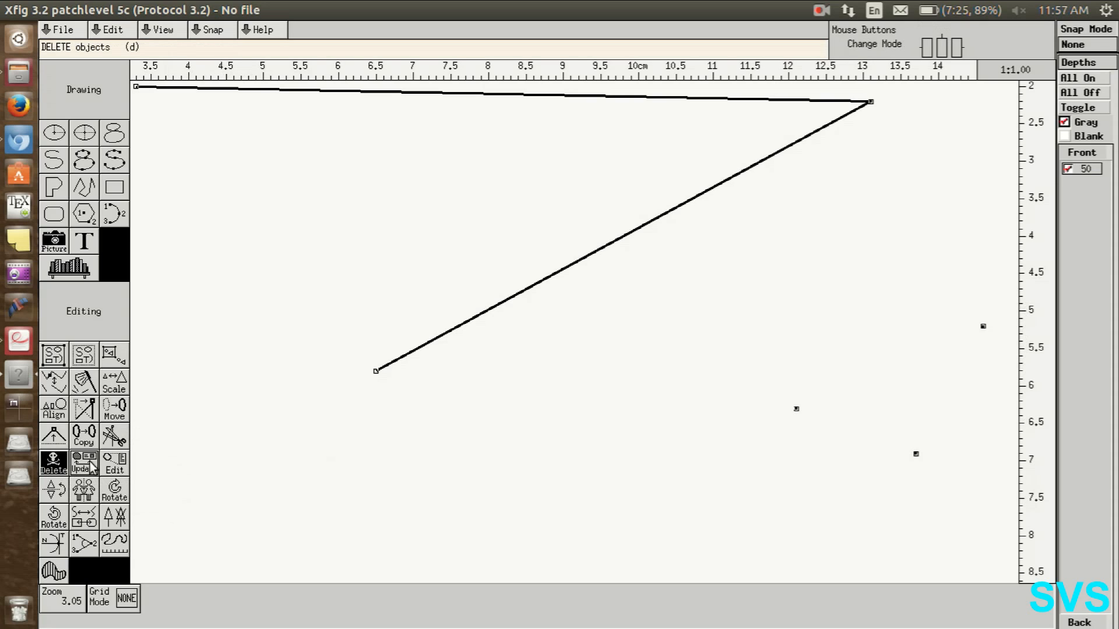
click(418, 346)
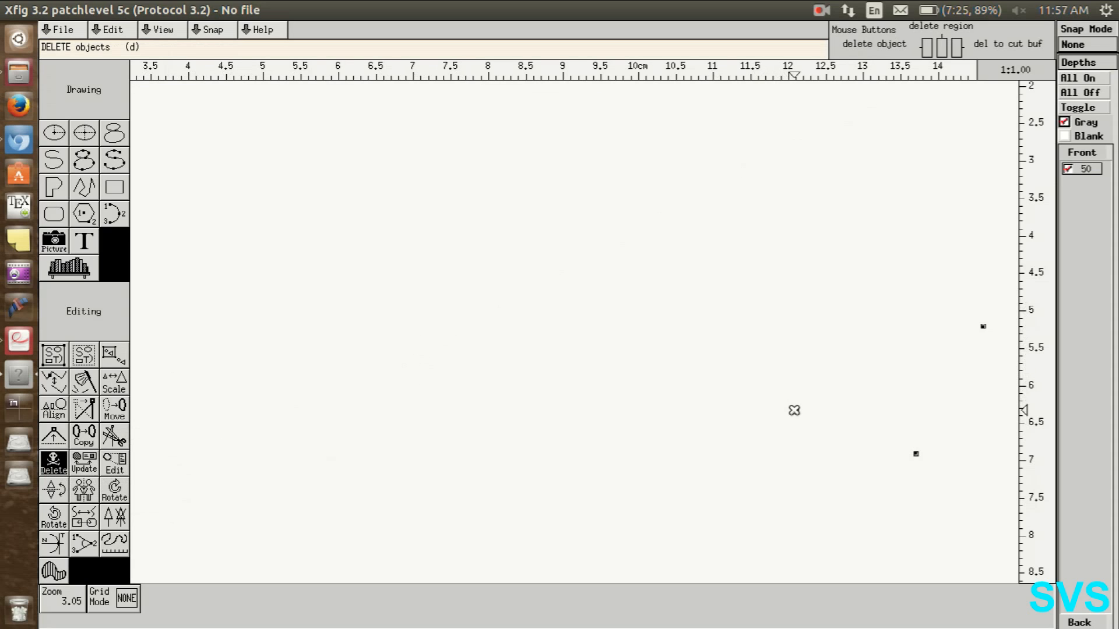
click(916, 454)
click(984, 327)
Step: Set the zoom to 0.90 and bring the whole ISO A4 page into view
scroll(680, 347, up, 3)
scroll(678, 347, down, 6)
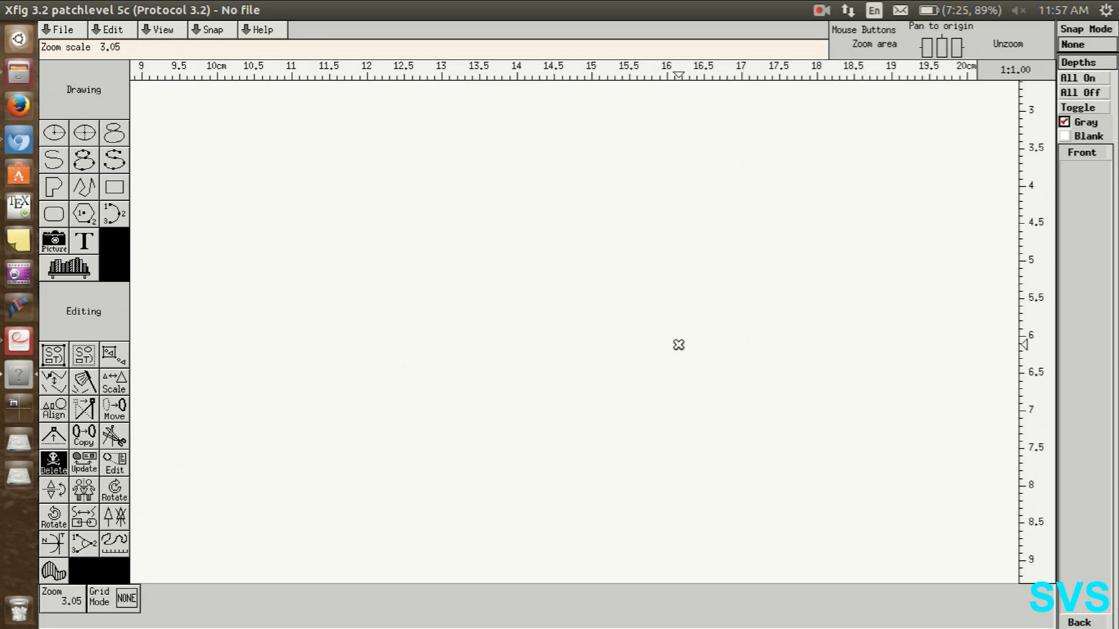
key(Left)
key(Right)
key(Right)
key(Right)
key(Right)
key(Right)
key(Right)
key(Right)
key(Down)
key(Down)
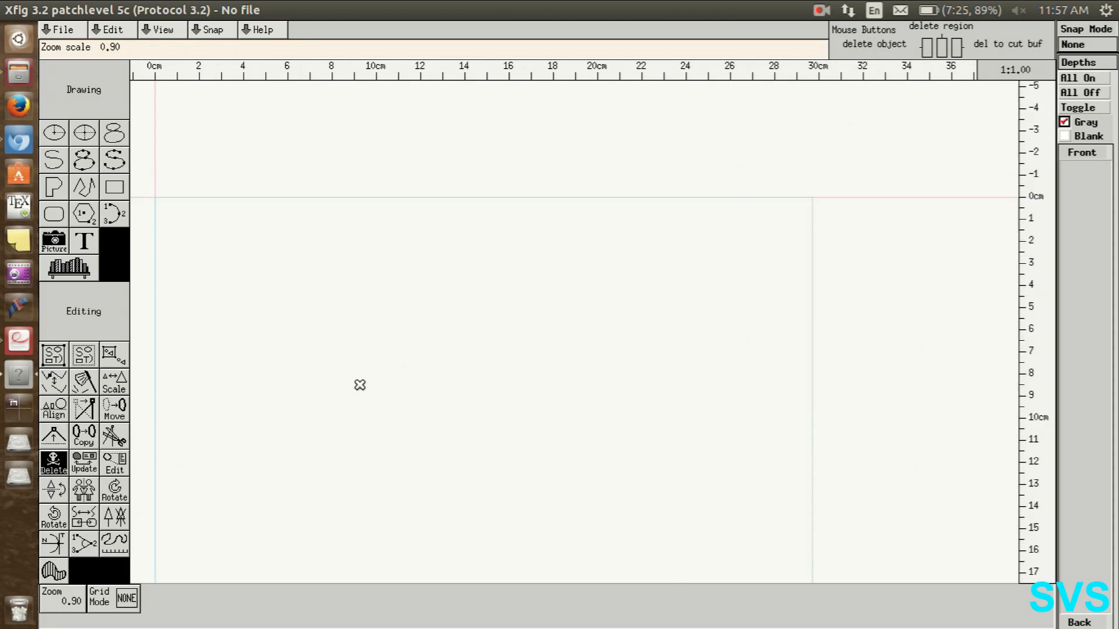
key(Up)
key(Up)
key(Up)
key(Up)
key(Up)
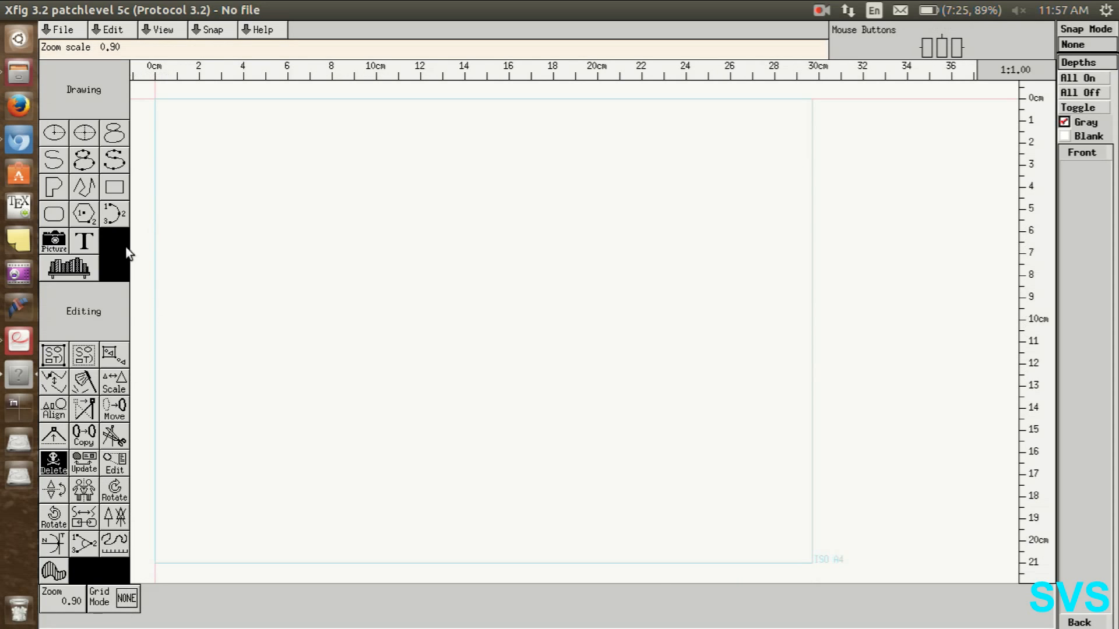
Step: Activate rectangular box drawing and set point positioning to 5 mm increments
click(116, 189)
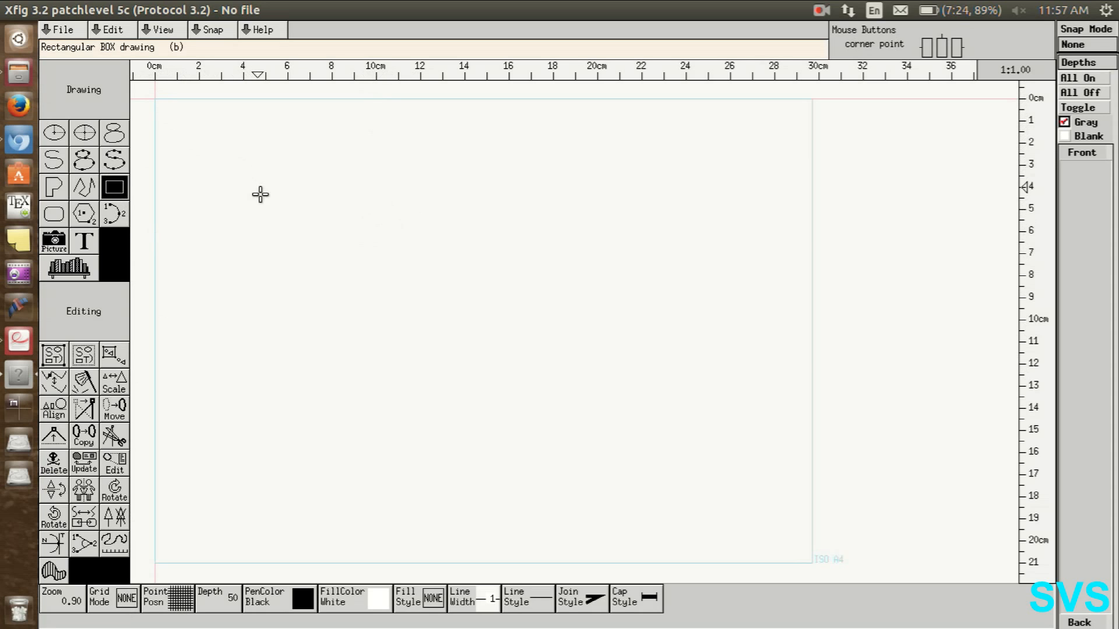
click(188, 601)
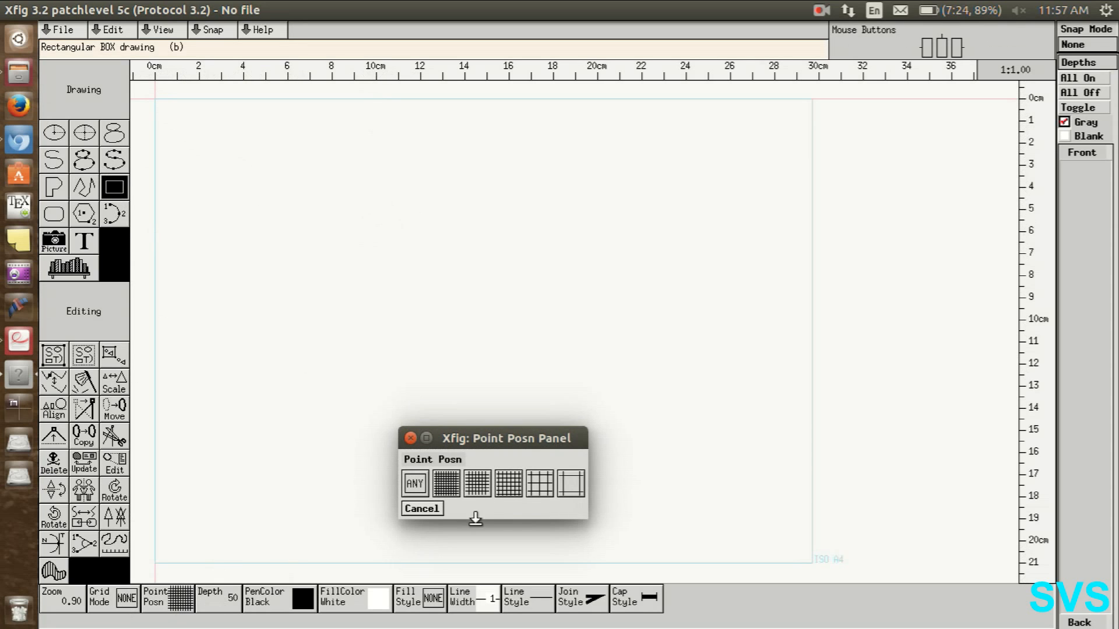
click(569, 483)
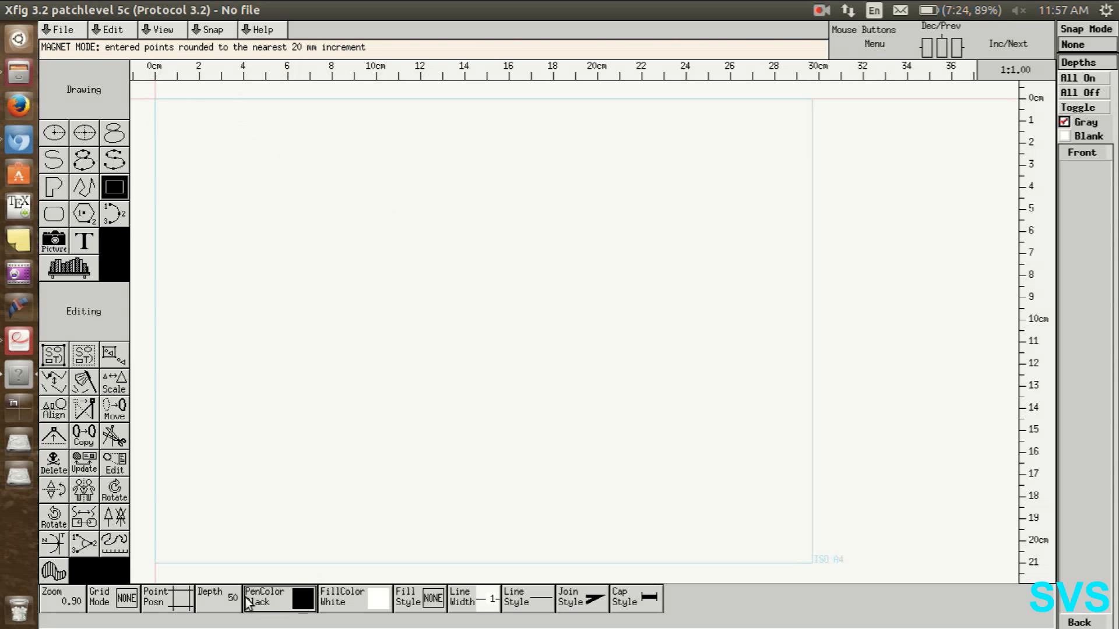
click(192, 608)
click(513, 457)
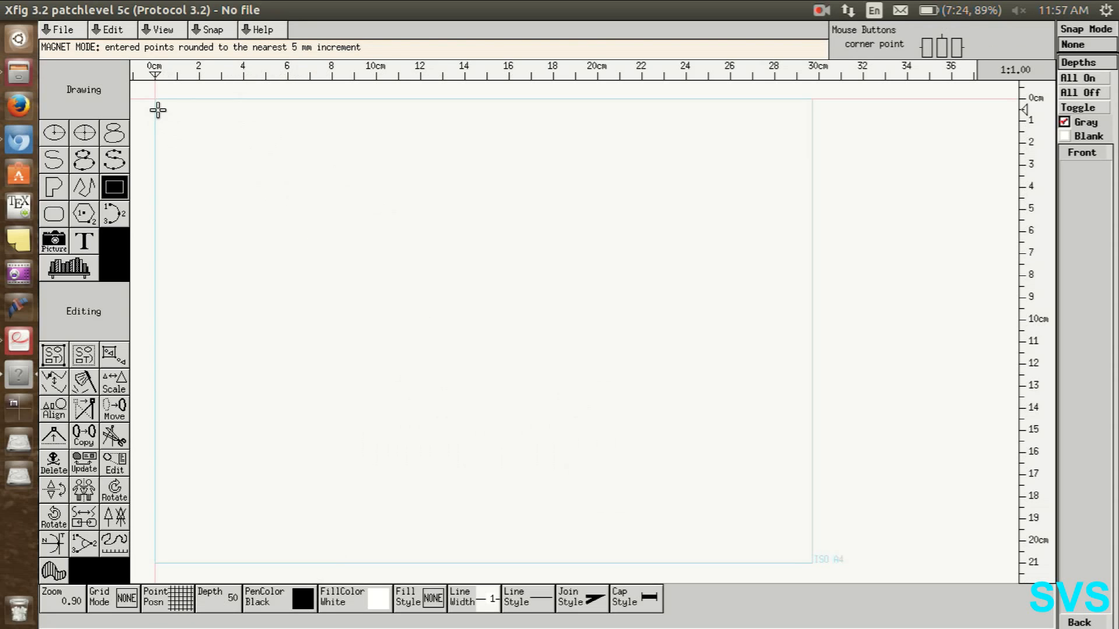
click(193, 145)
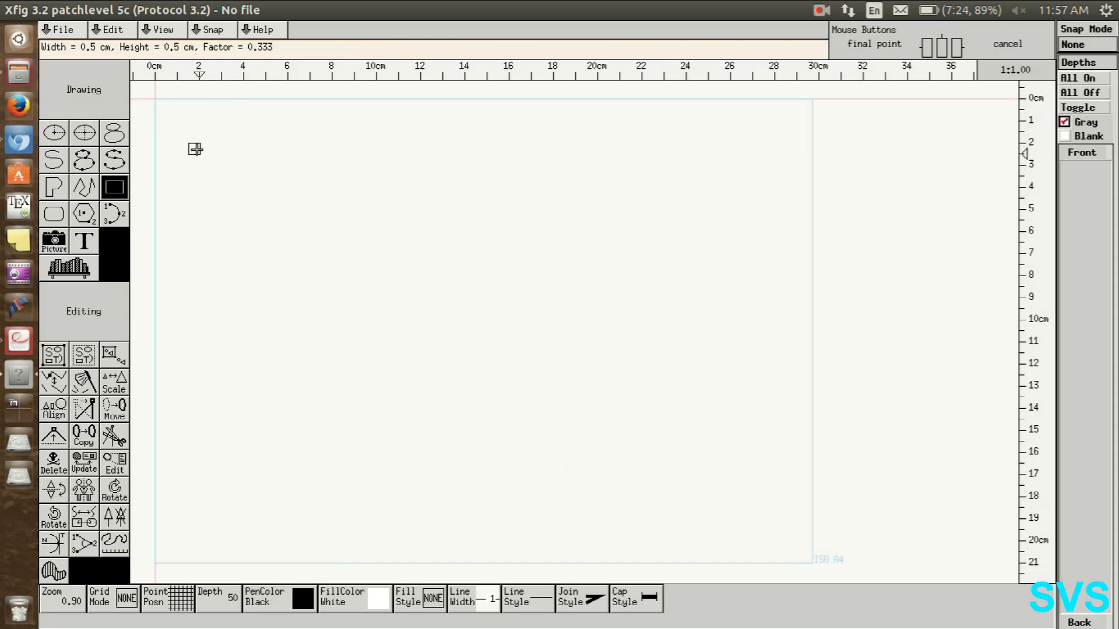
middle_click(204, 211)
click(221, 143)
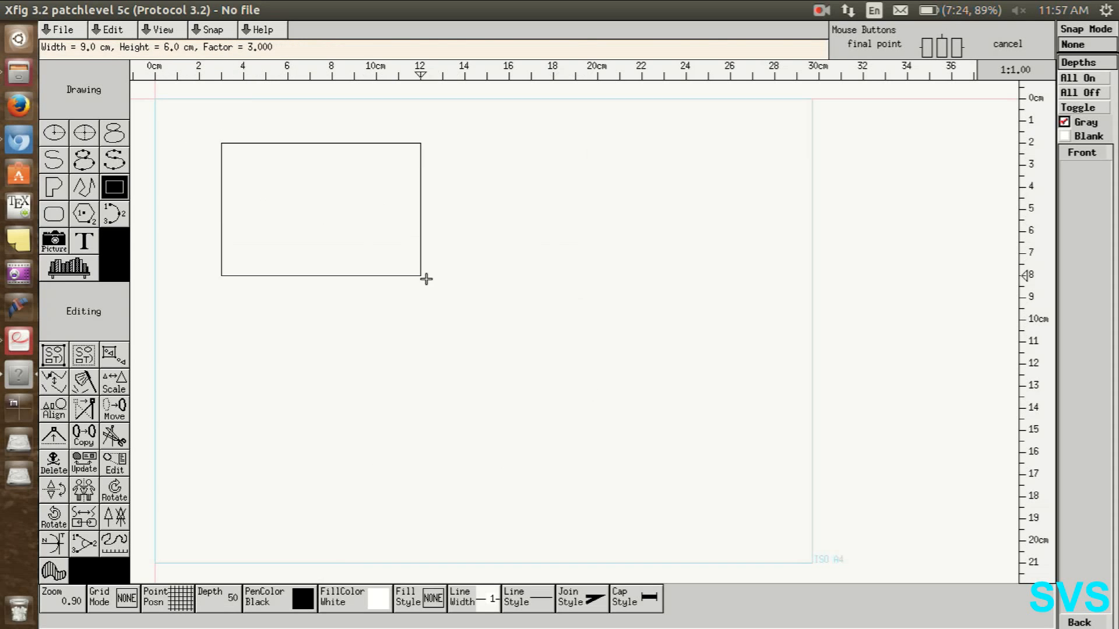
click(930, 82)
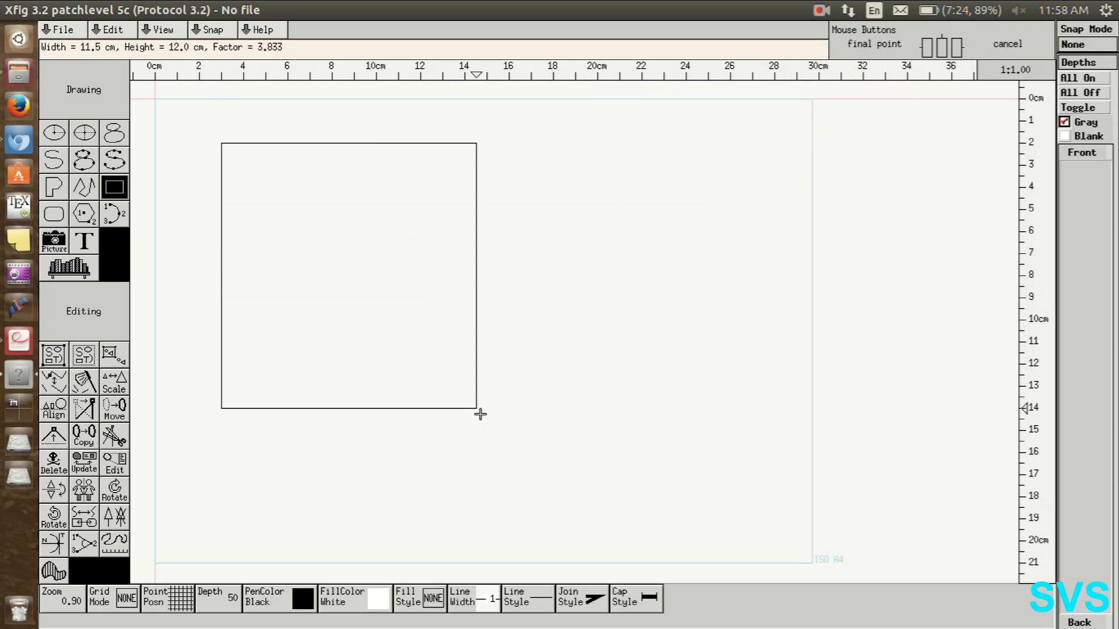
middle_click(553, 409)
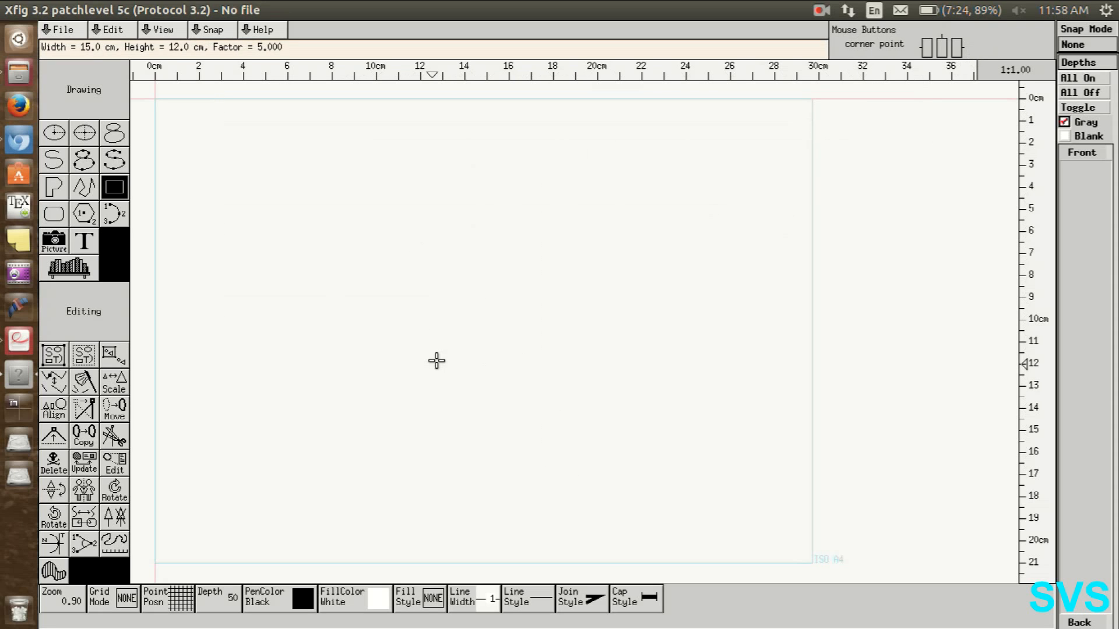
click(55, 138)
click(454, 286)
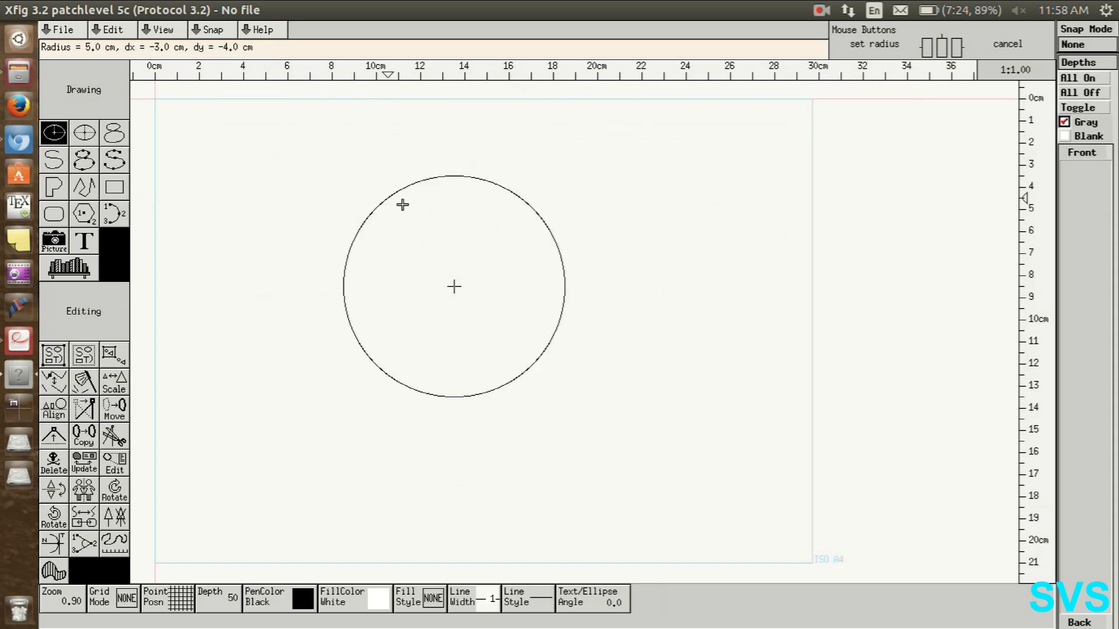
right_click(507, 246)
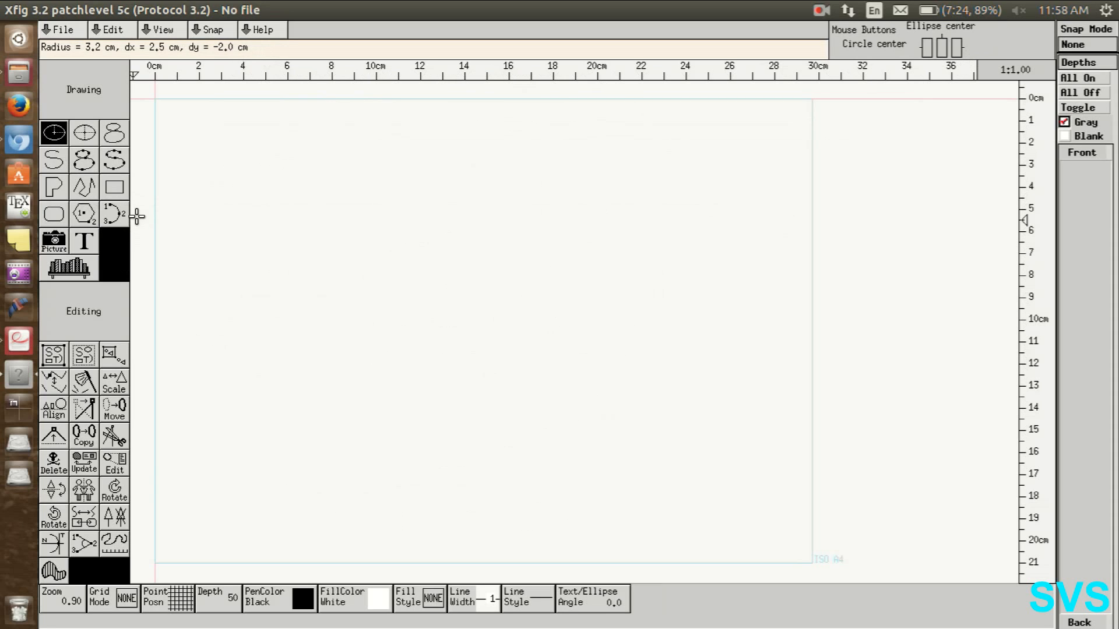
Step: Draw a rectangular box 10 cm wide and 5.5 cm high in the upper part of the page as the outer frame
click(112, 194)
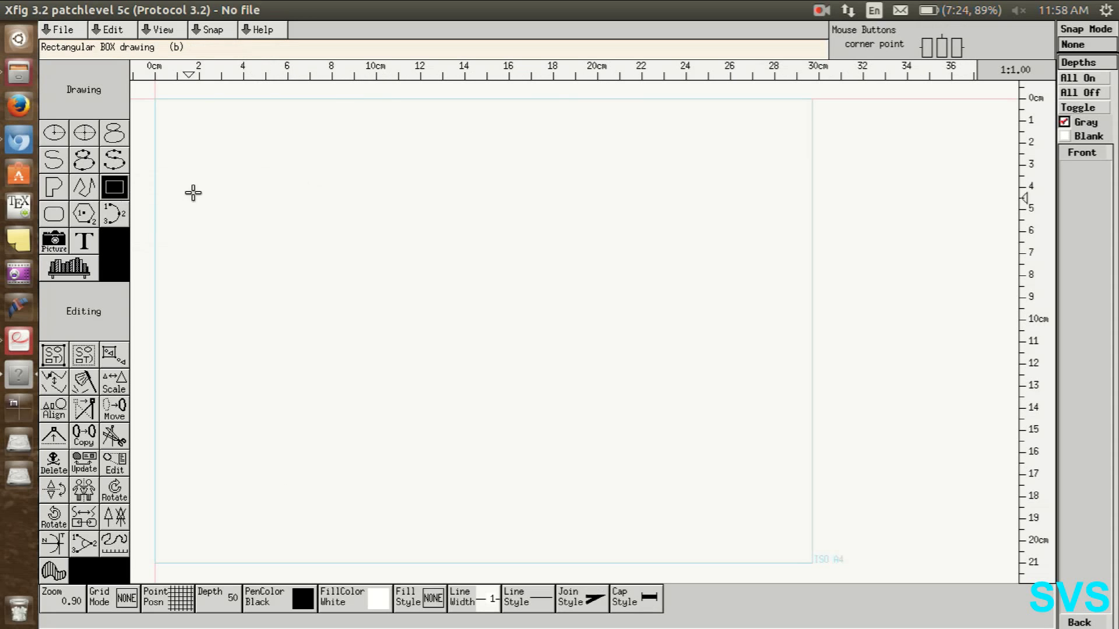
click(287, 142)
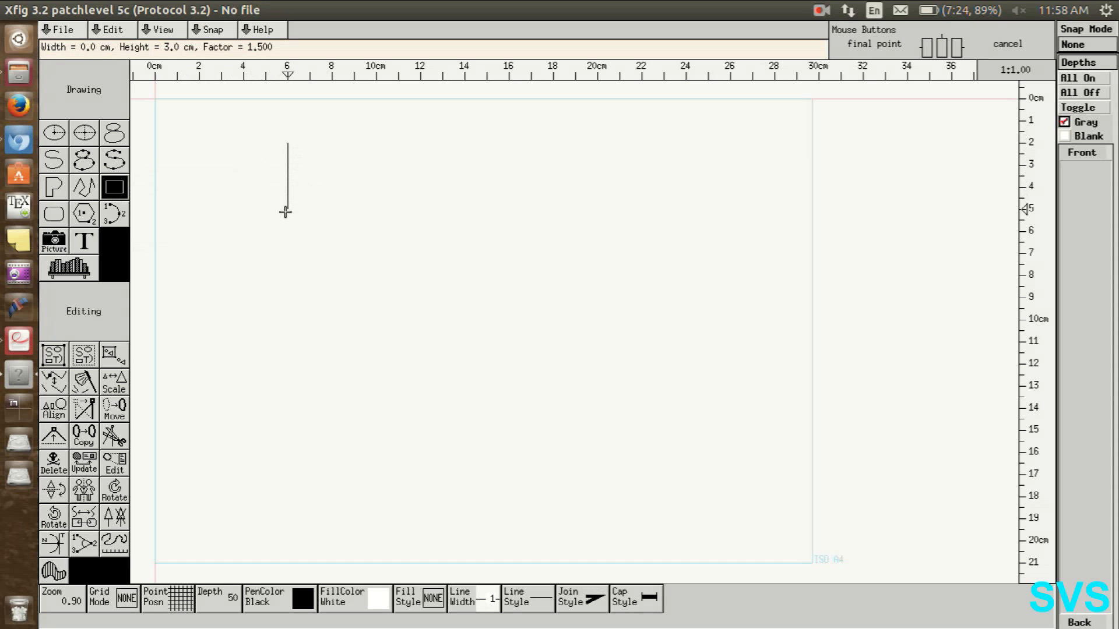
click(290, 272)
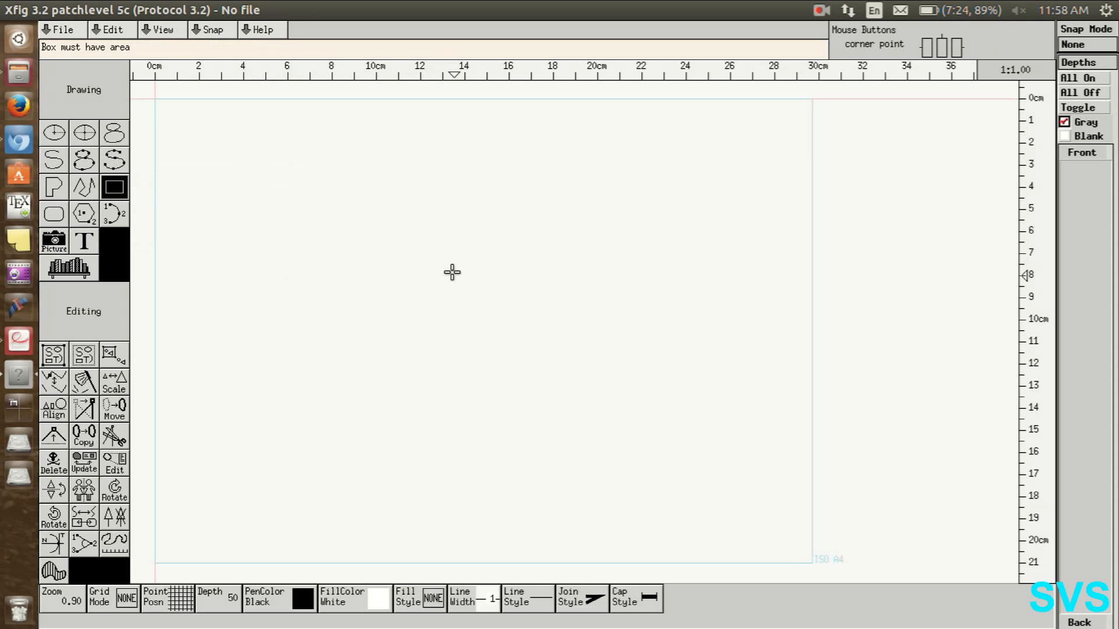
click(510, 276)
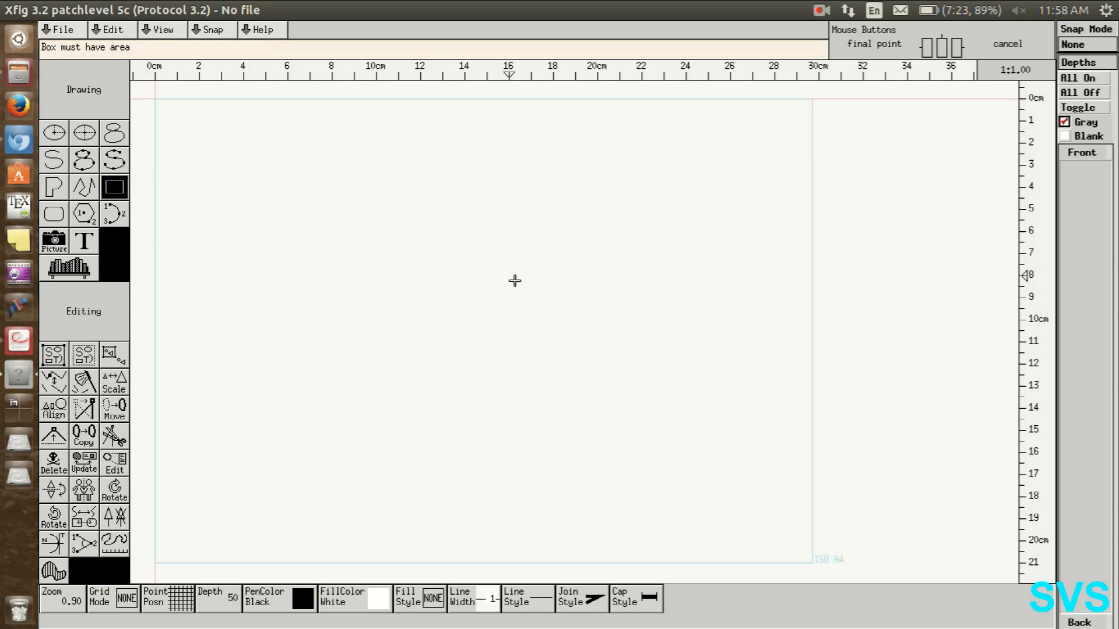
click(284, 153)
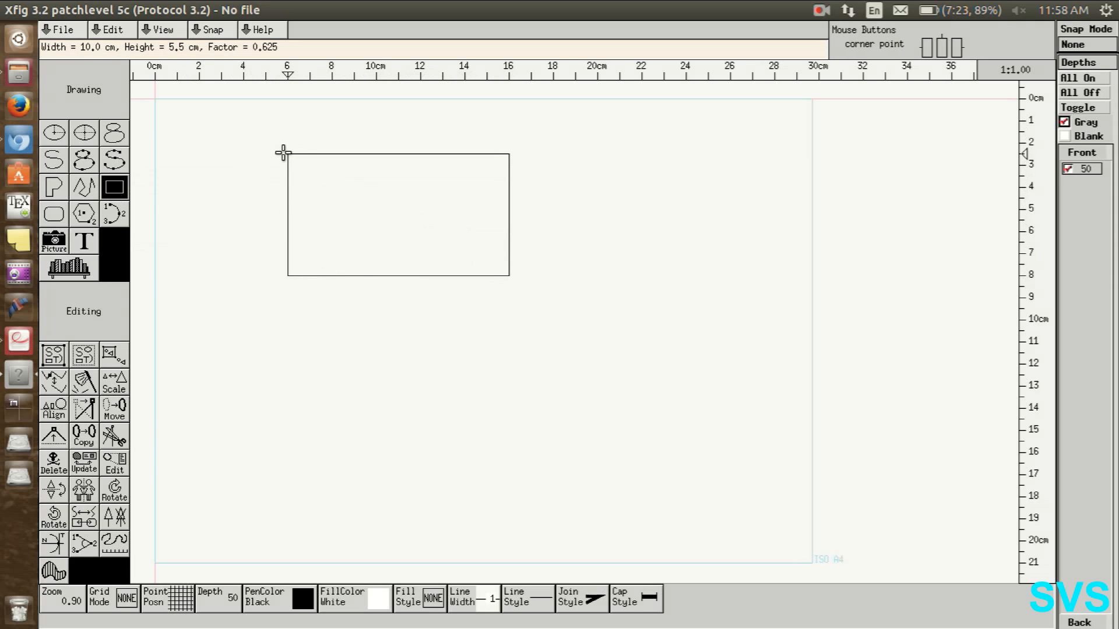
click(550, 153)
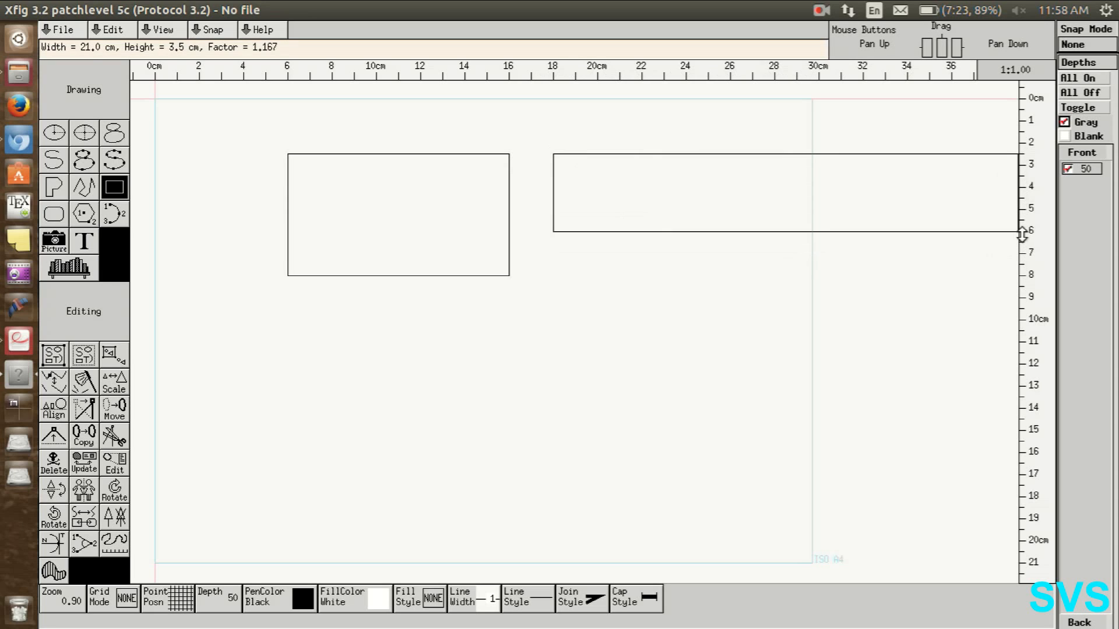
right_click(685, 273)
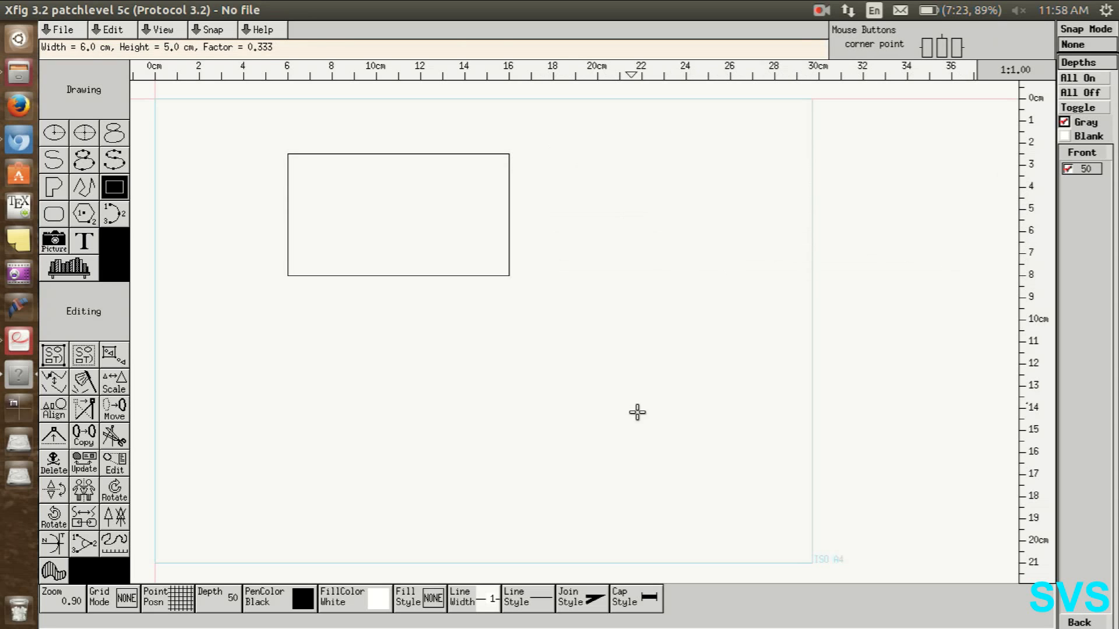
Step: Set point positioning to 1 mm increments and draw a 2.5 cm by 1.2 cm box inside the frame near its top centre
key(ctrl+z)
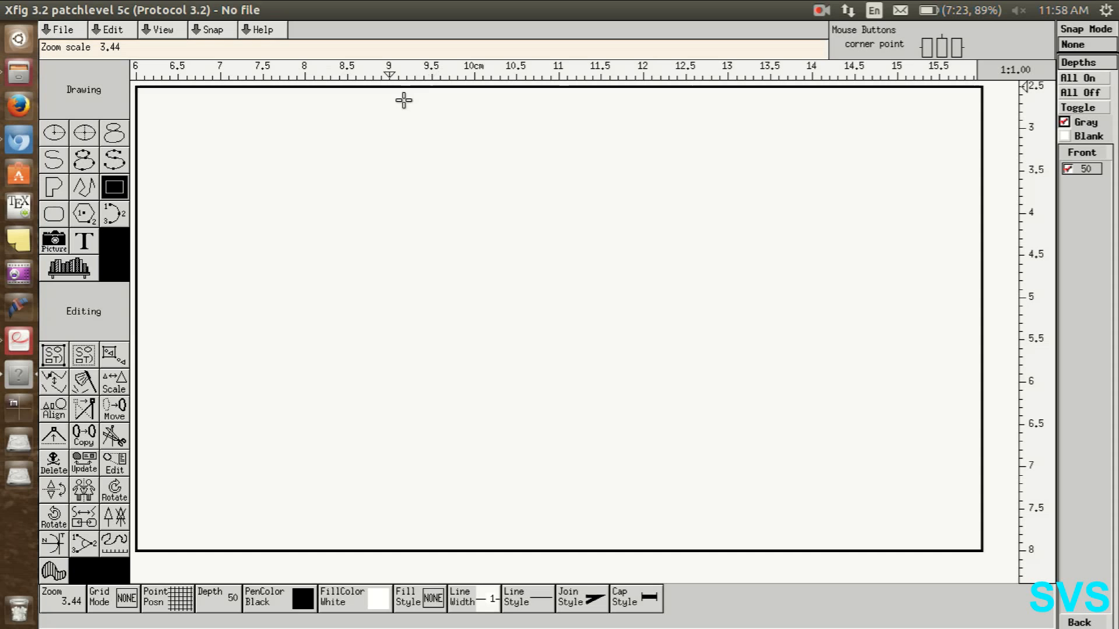
click(169, 599)
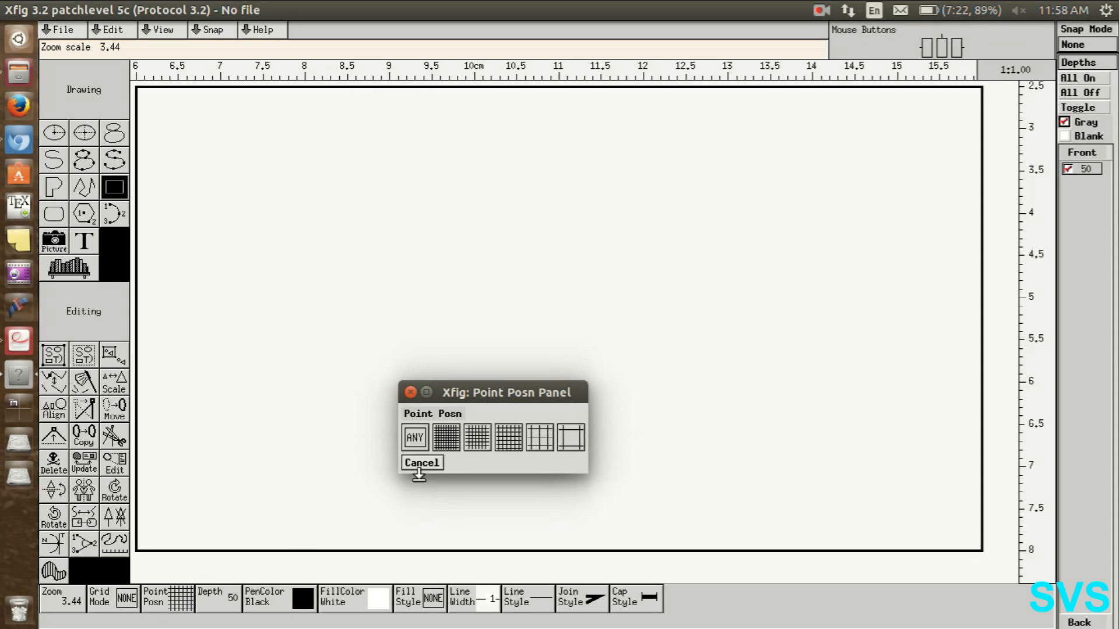
click(445, 437)
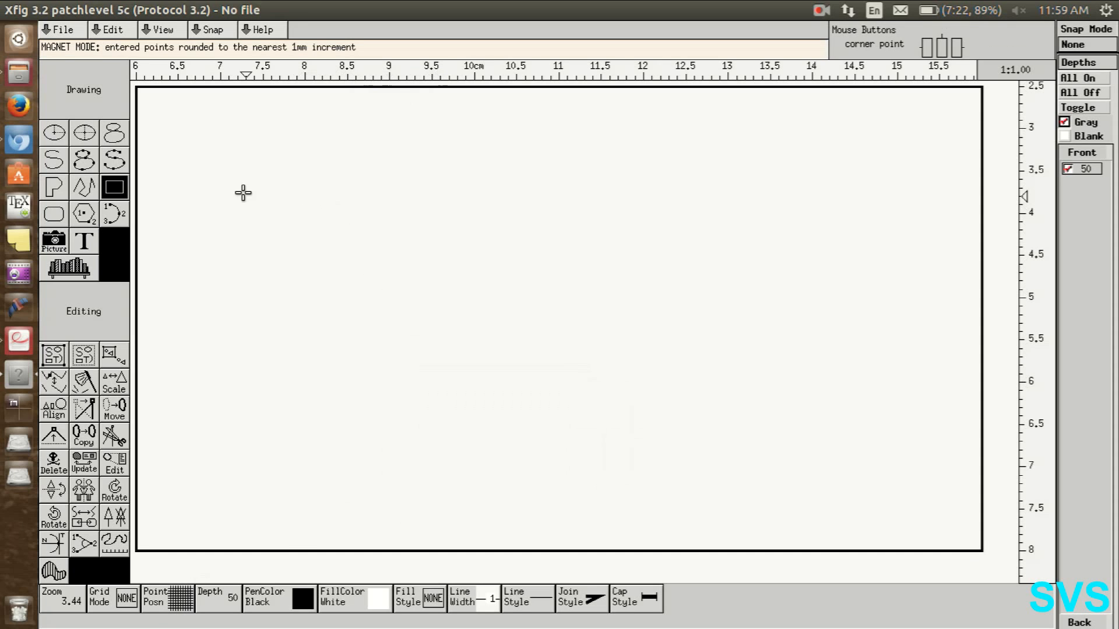
click(121, 186)
click(476, 168)
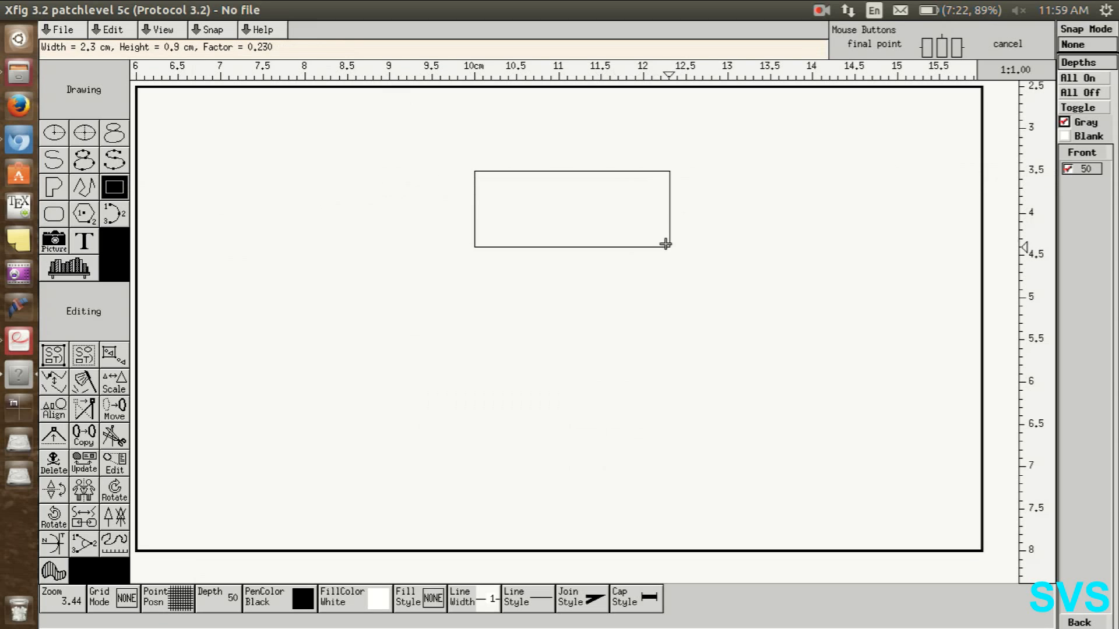
click(687, 273)
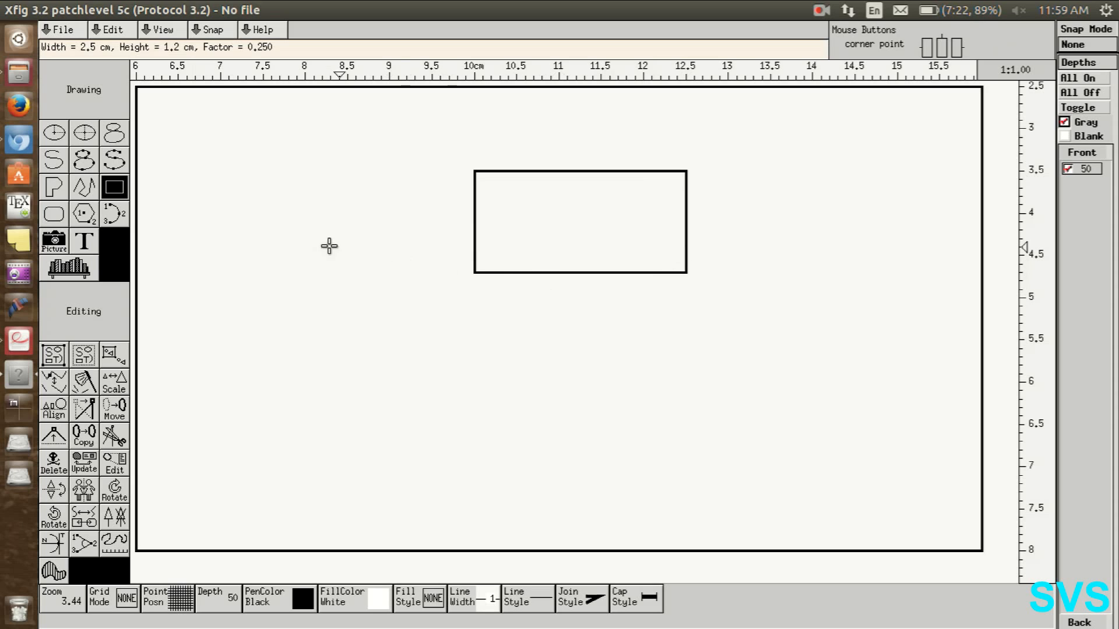
Step: Activate polyline drawing with forward arrows and the solid arrow type 1, leaving the arrow size at its defaults
click(81, 195)
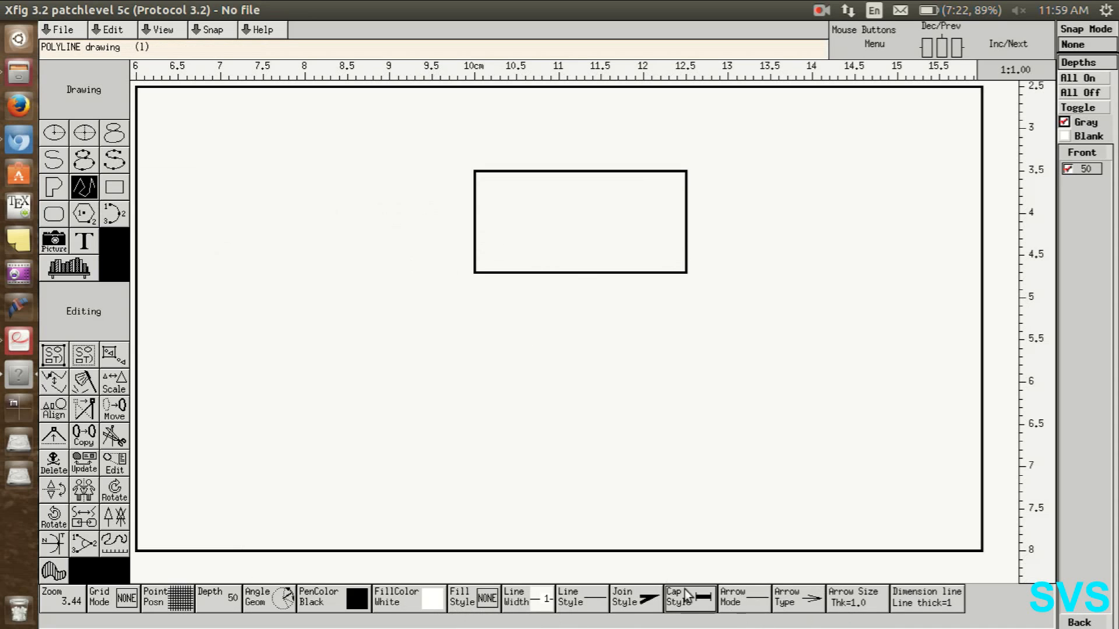
click(733, 599)
click(445, 484)
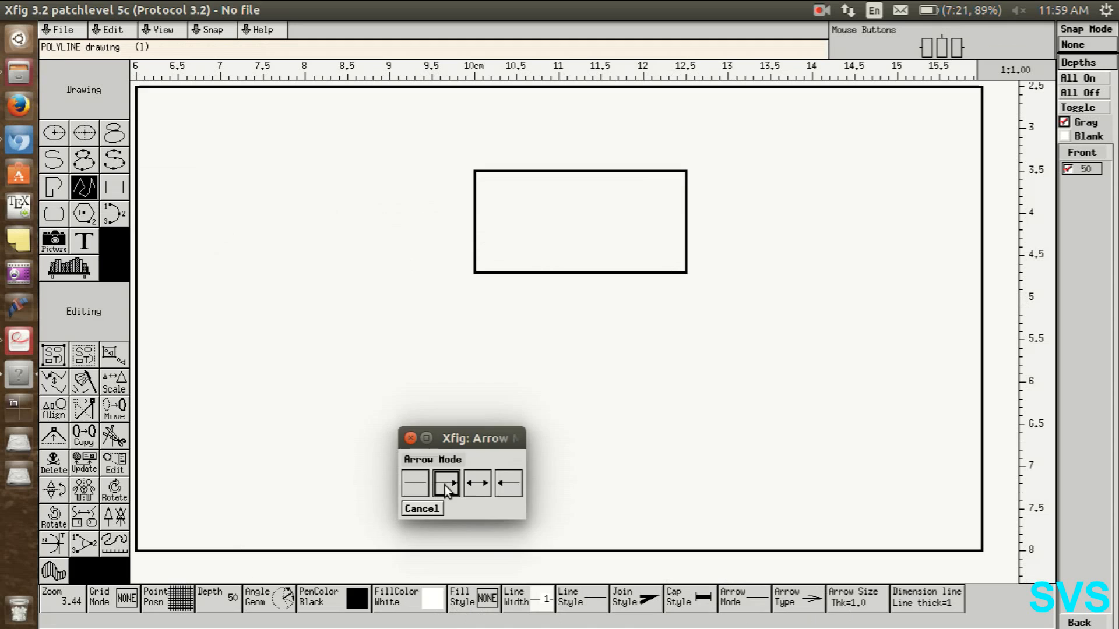
click(796, 602)
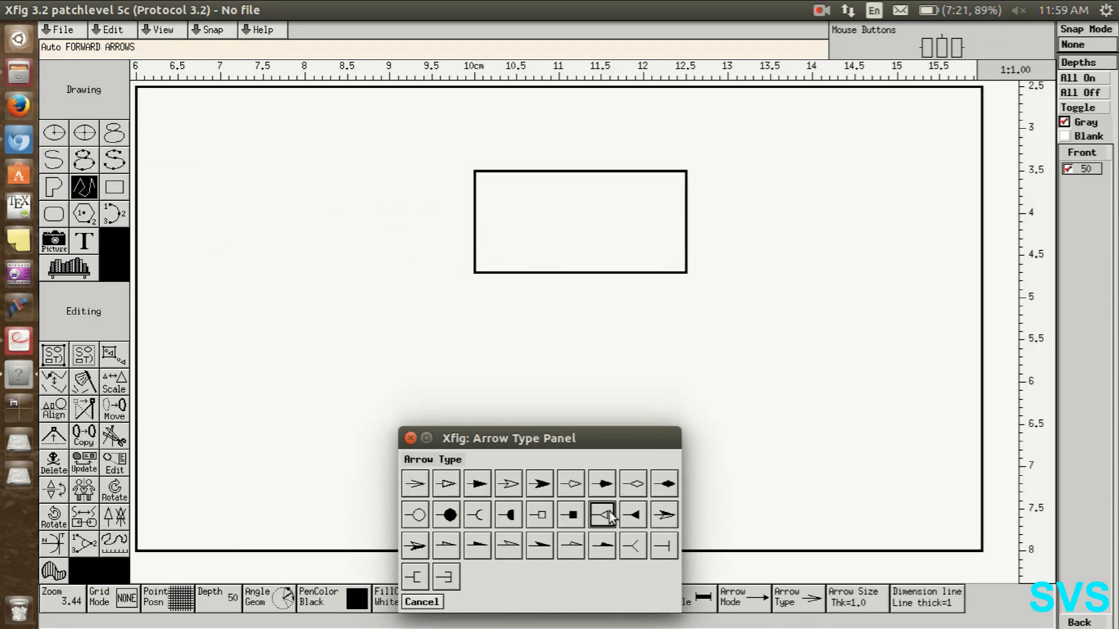
click(479, 484)
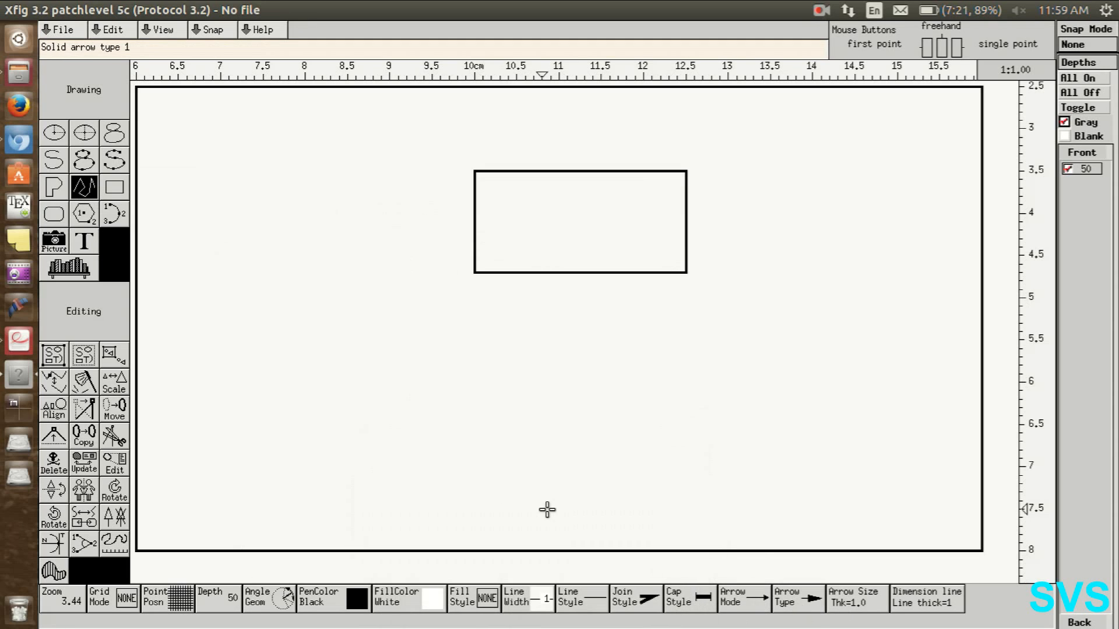
click(863, 612)
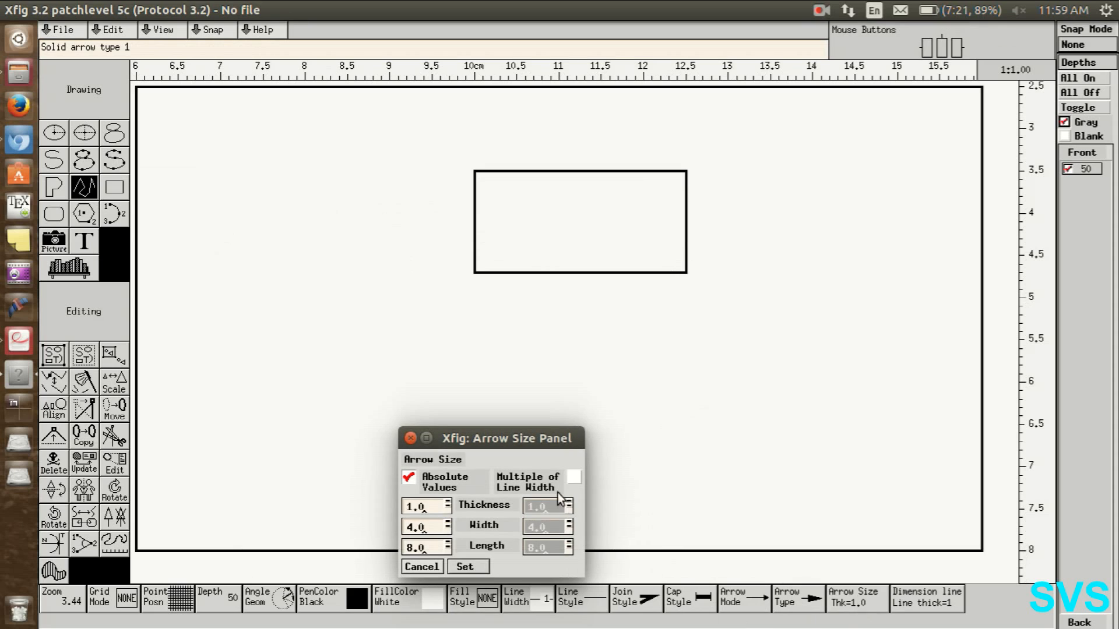
click(411, 438)
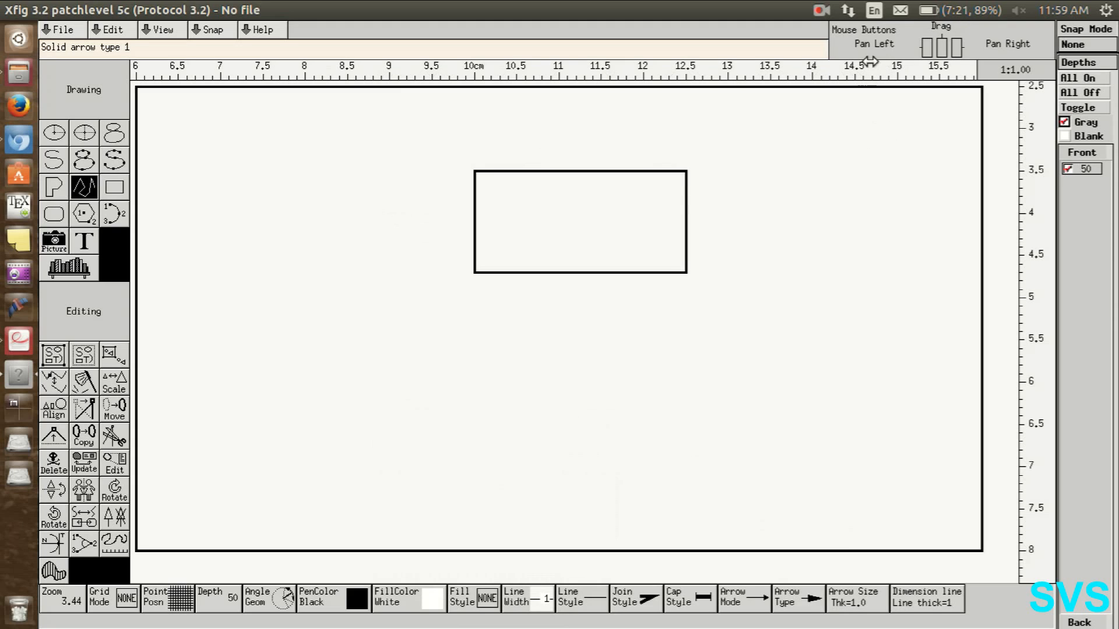
Step: Draw three trial single-segment arrows in different directions in the empty area below the inner box
click(339, 400)
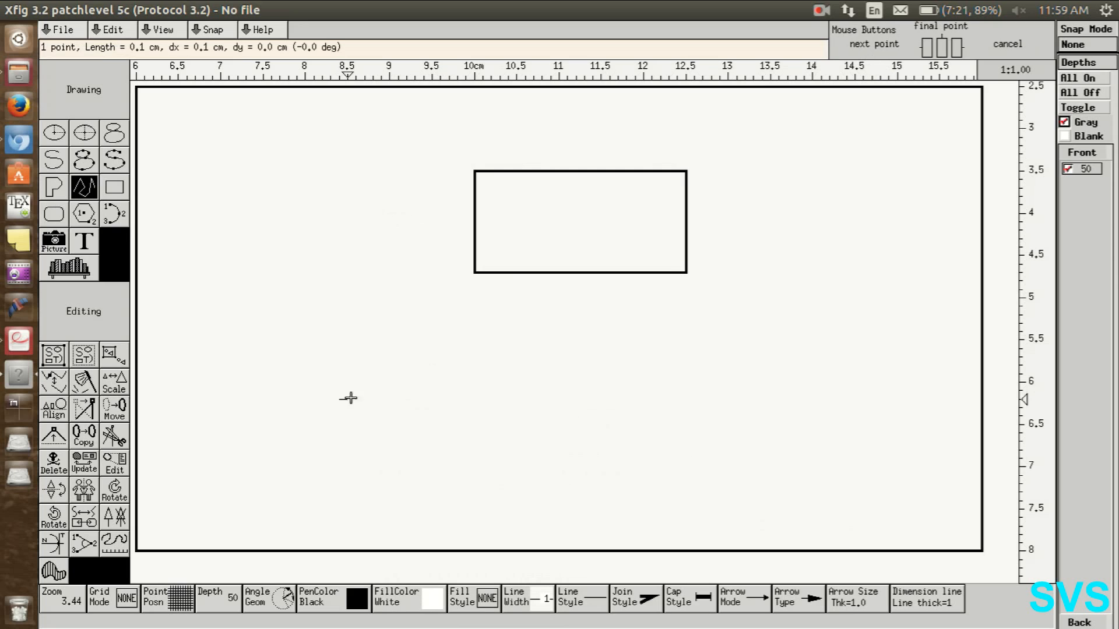
middle_click(568, 404)
click(618, 340)
middle_click(634, 429)
click(830, 331)
middle_click(394, 491)
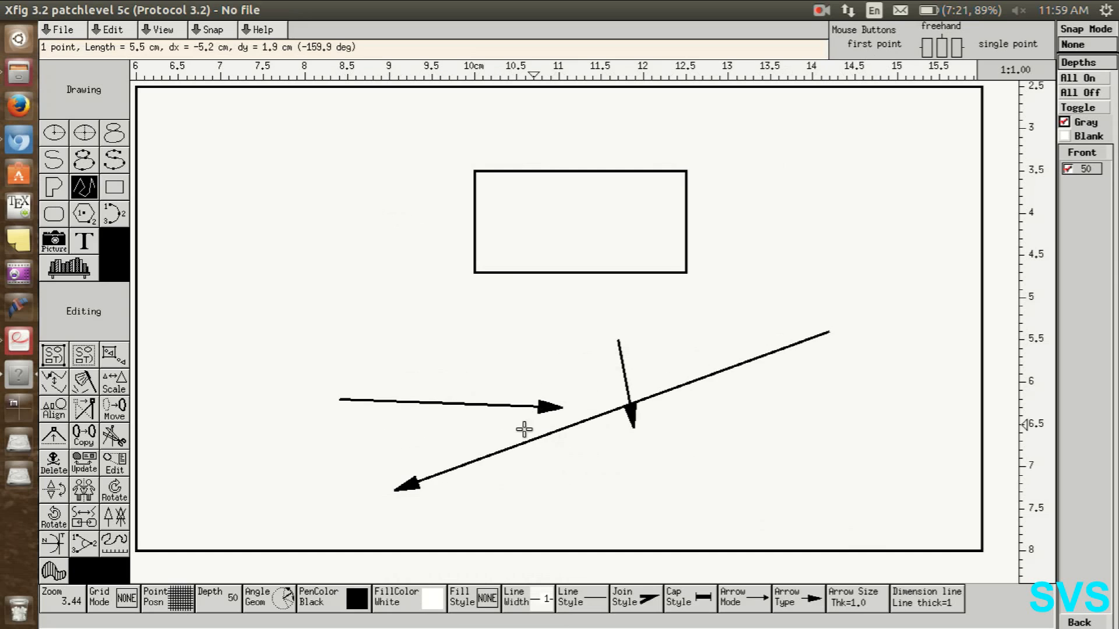
Step: Try a freehand polyline and cancel it, and draw a two-segment trial arrow below the inner box
middle_click(711, 440)
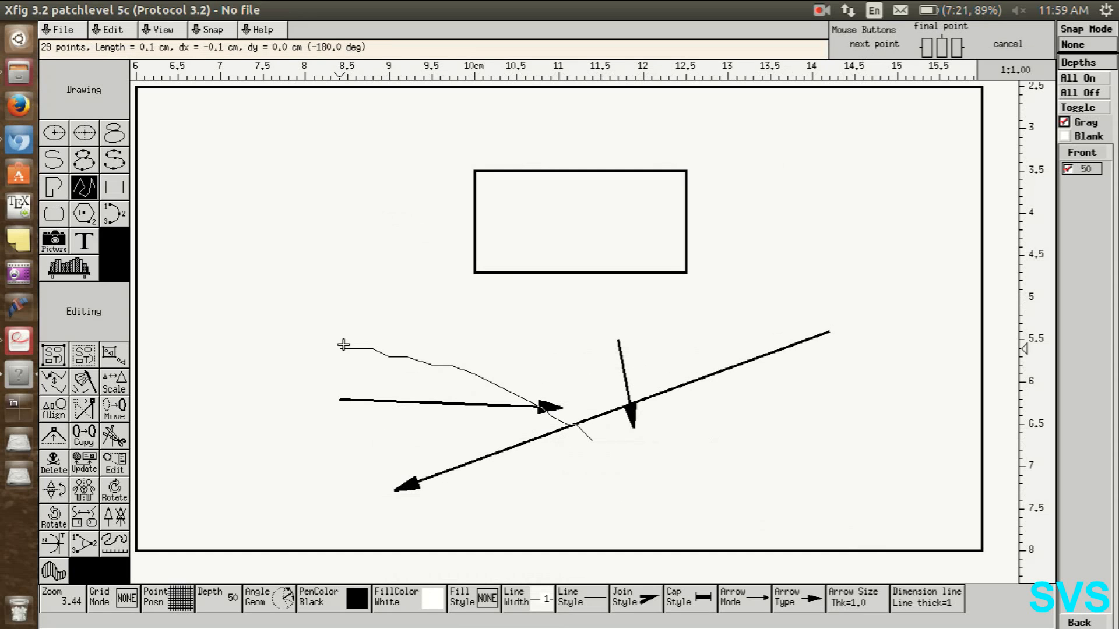
right_click(255, 413)
click(321, 357)
click(466, 441)
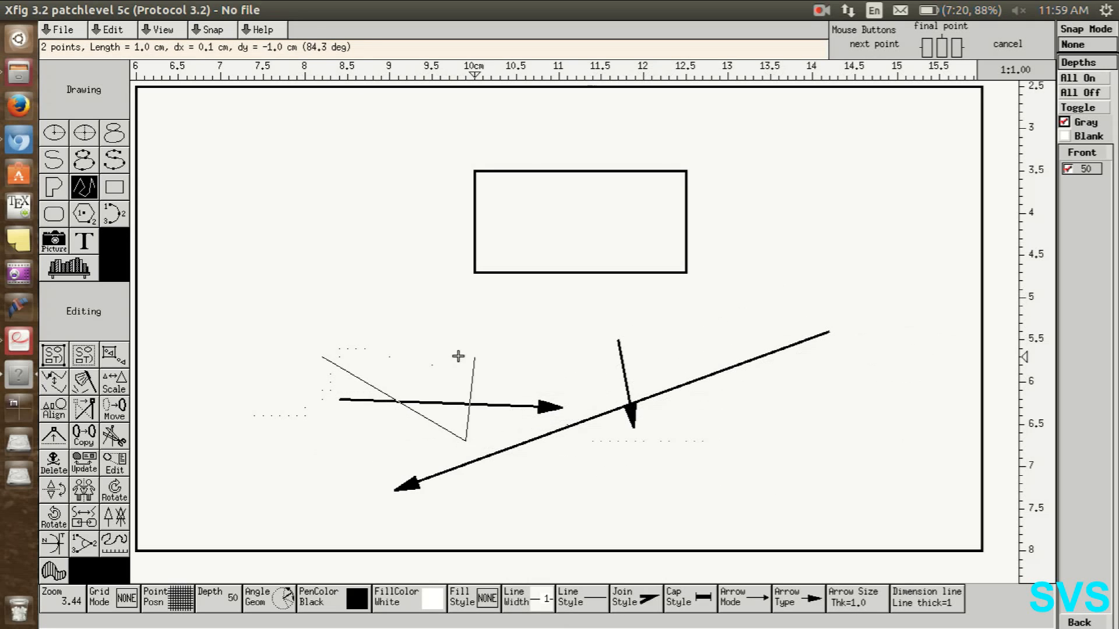
middle_click(368, 282)
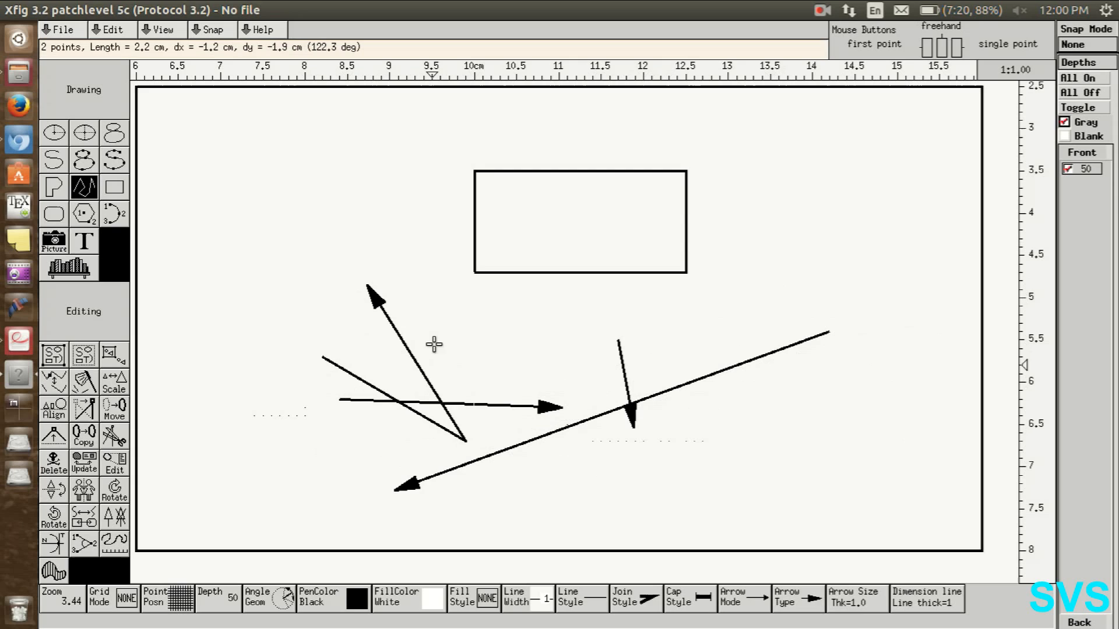
Step: Delete all four trial arrows from the area around the inner box
key(d)
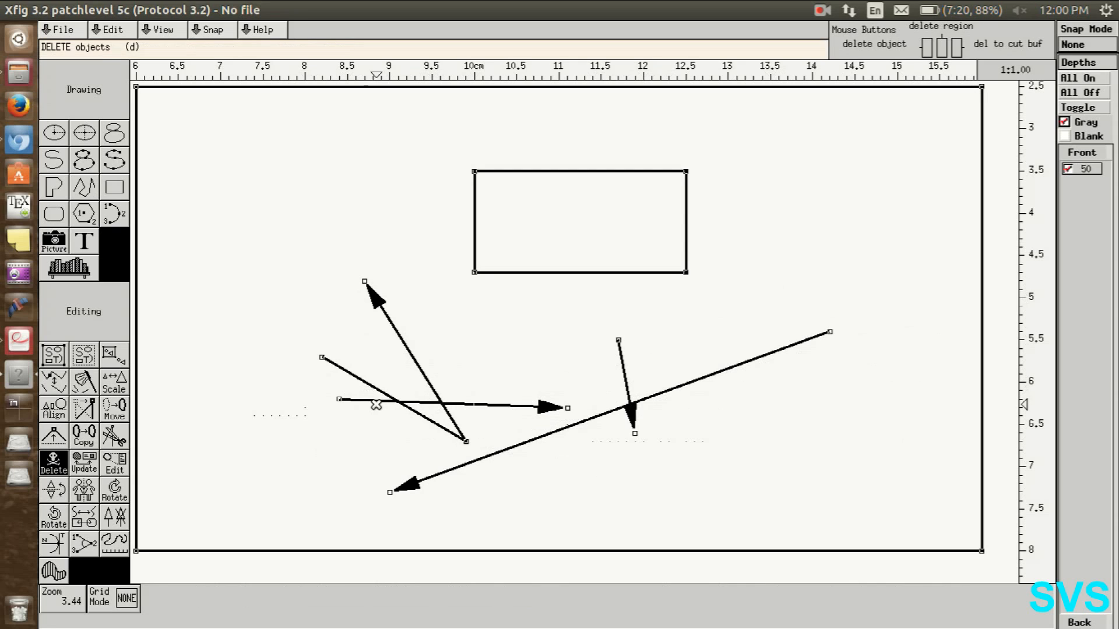
click(443, 405)
click(444, 403)
click(474, 462)
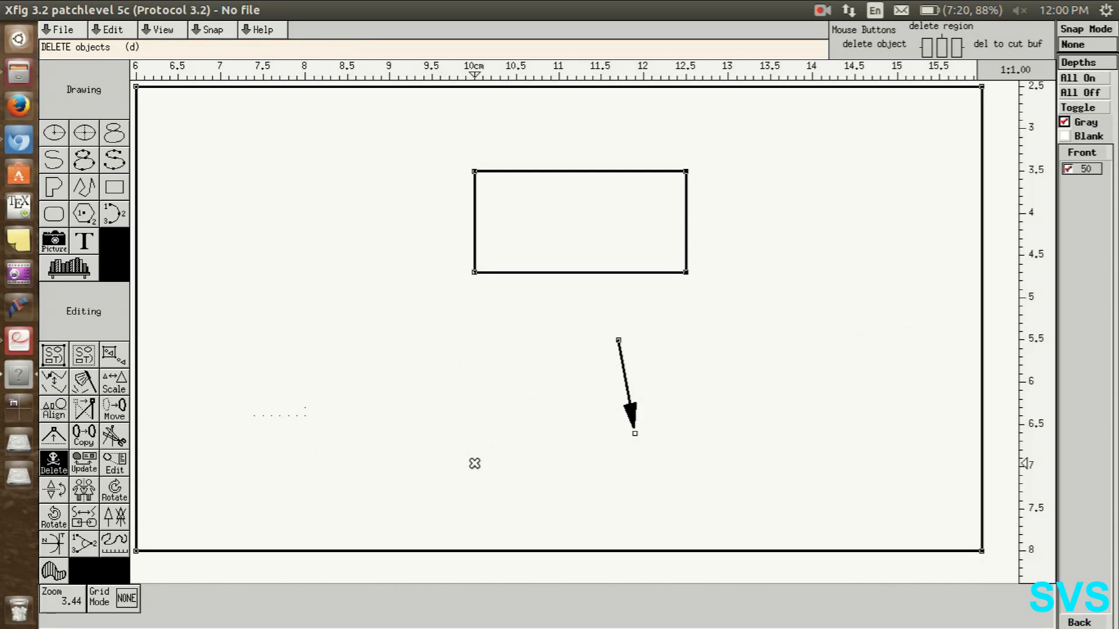
click(624, 420)
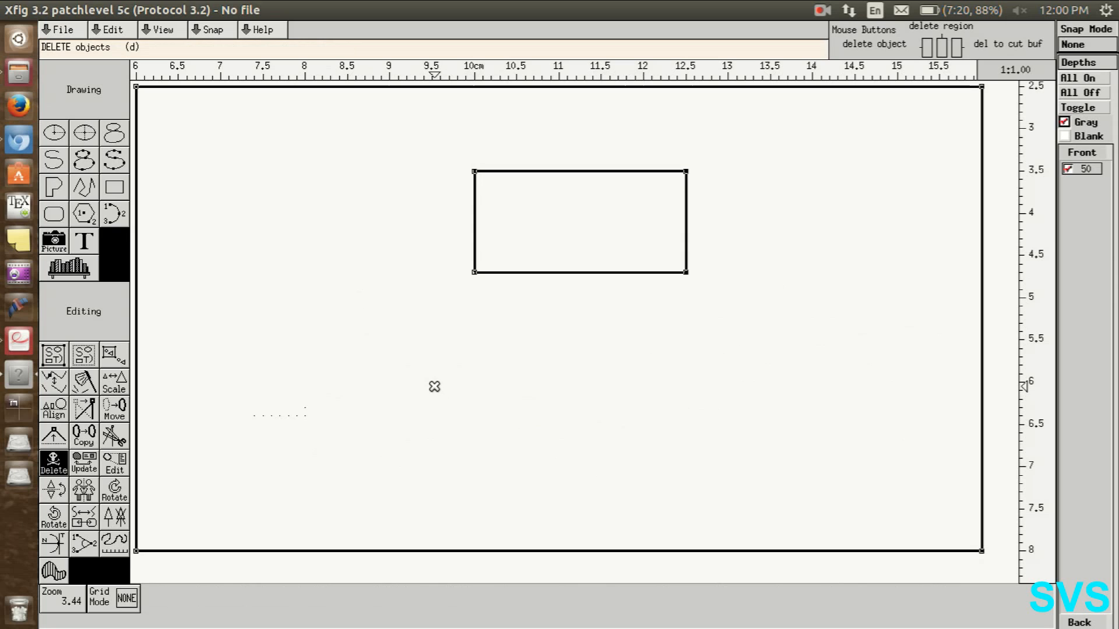
Step: Draw a 1.5 cm horizontal arrow pointing right that ends at the middle of the inner box's left edge
key(l)
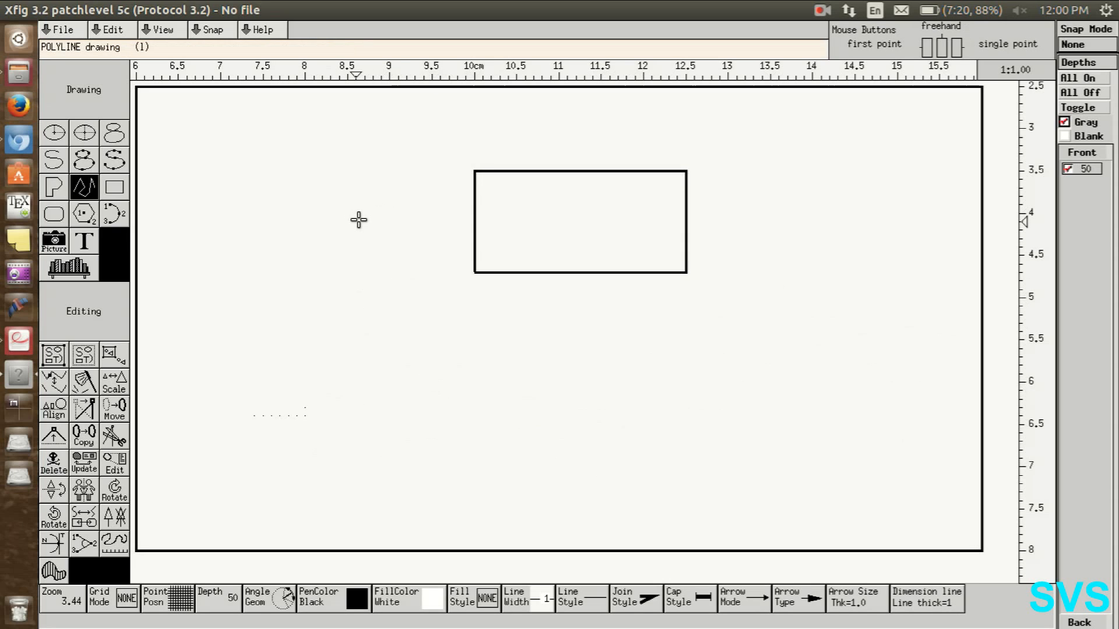
click(349, 220)
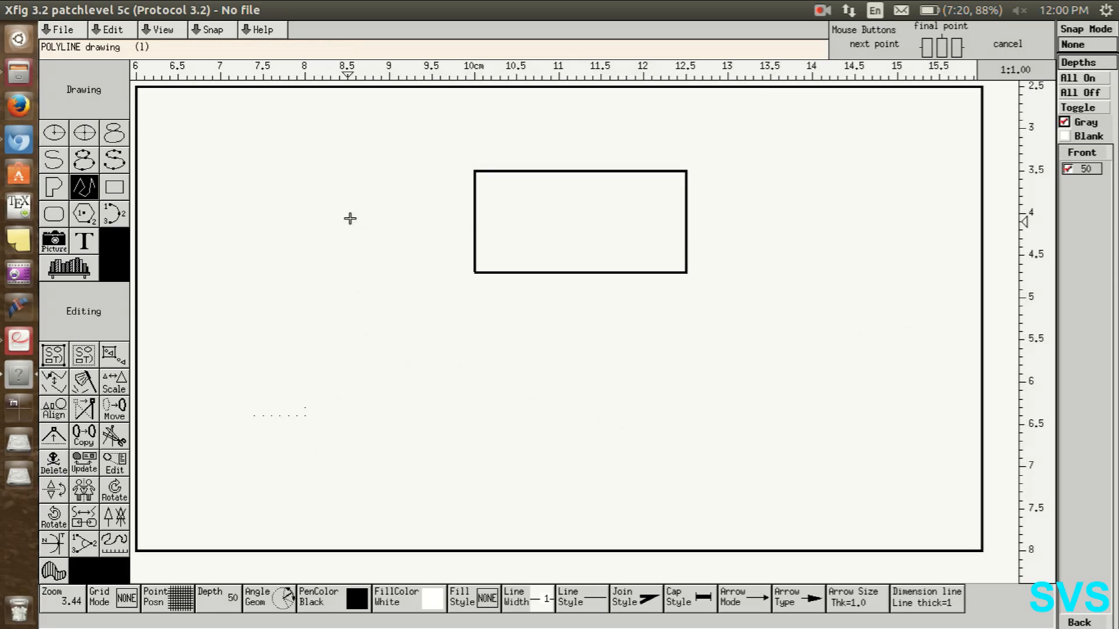
middle_click(474, 221)
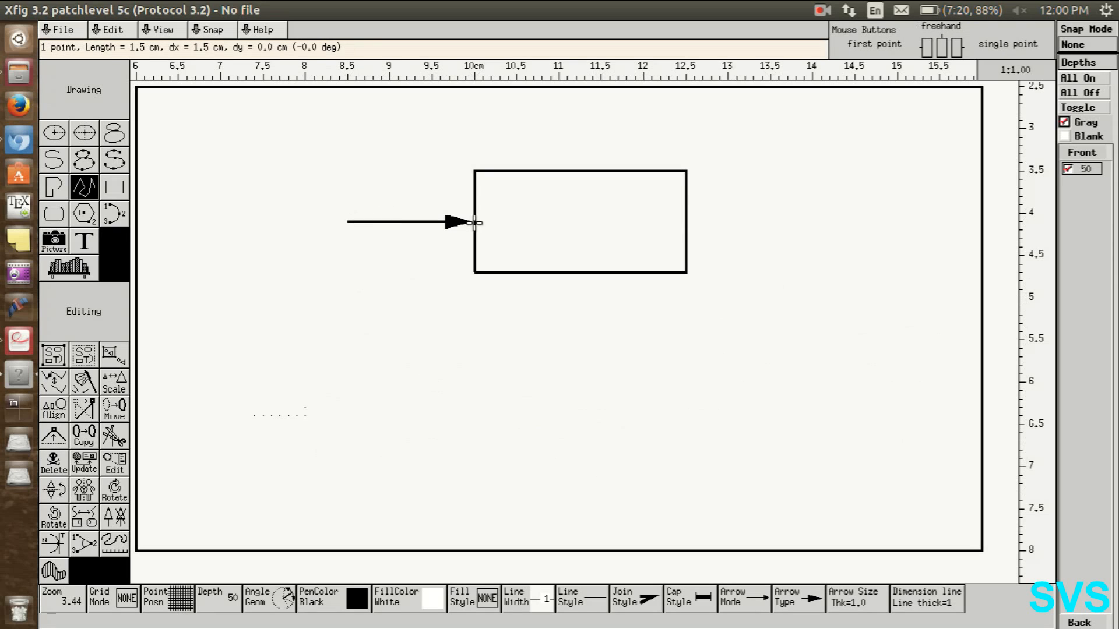
scroll(469, 220, up, 1)
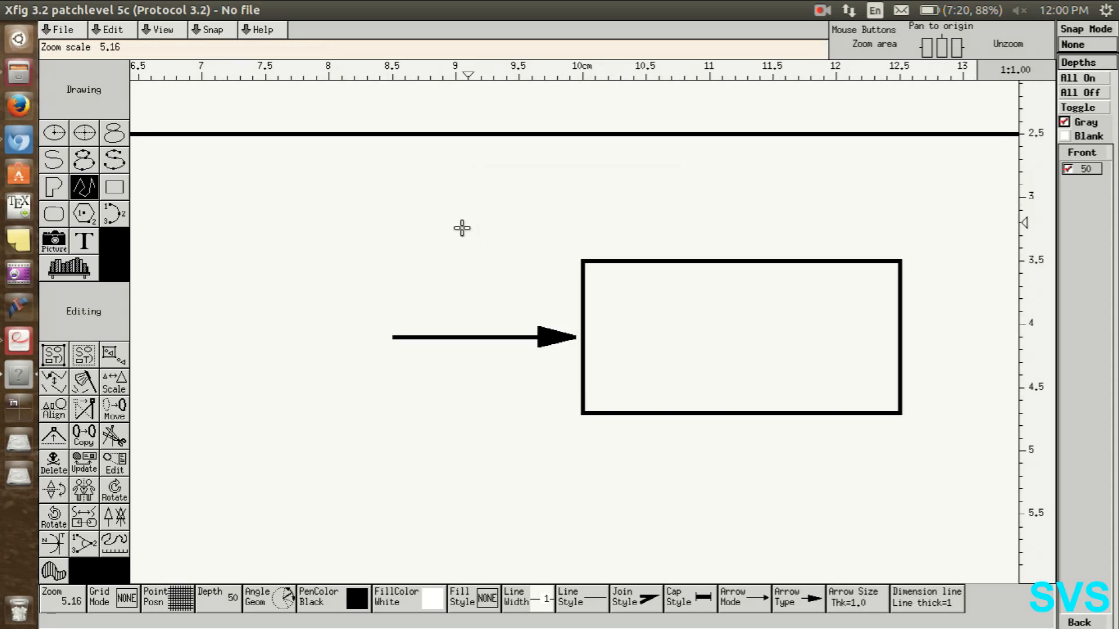
scroll(569, 339, up, 1)
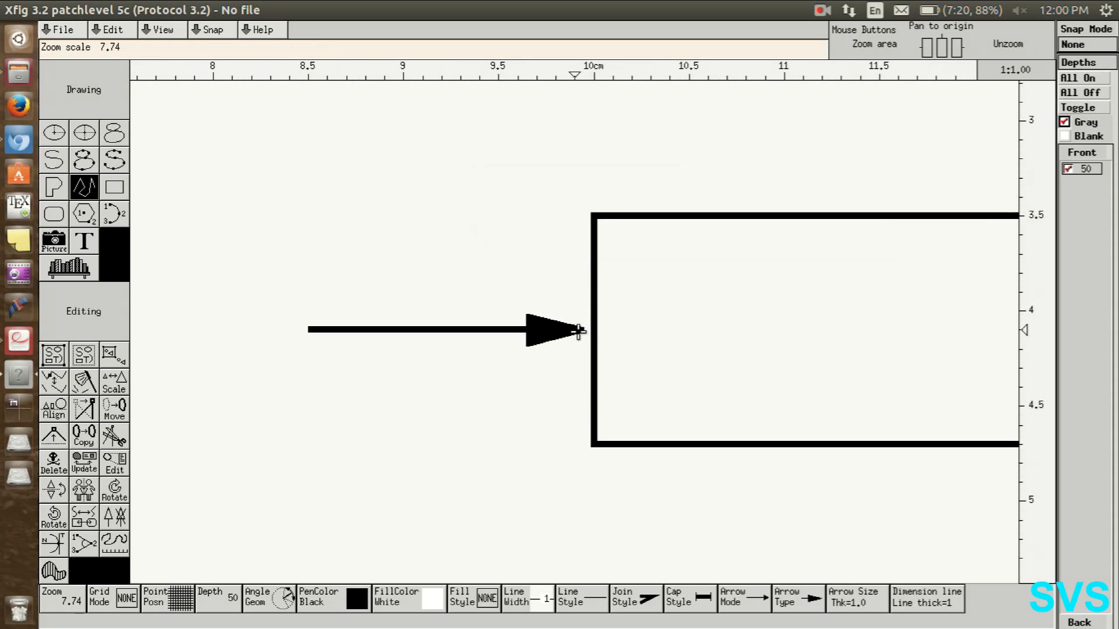
scroll(578, 331, down, 2)
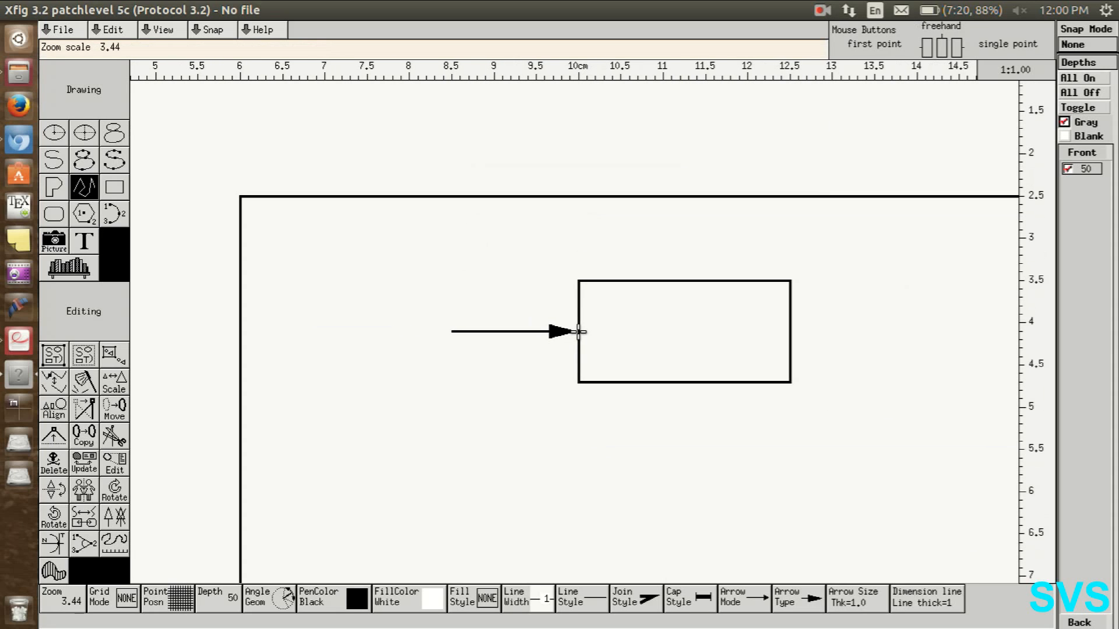
key(ctrl+z)
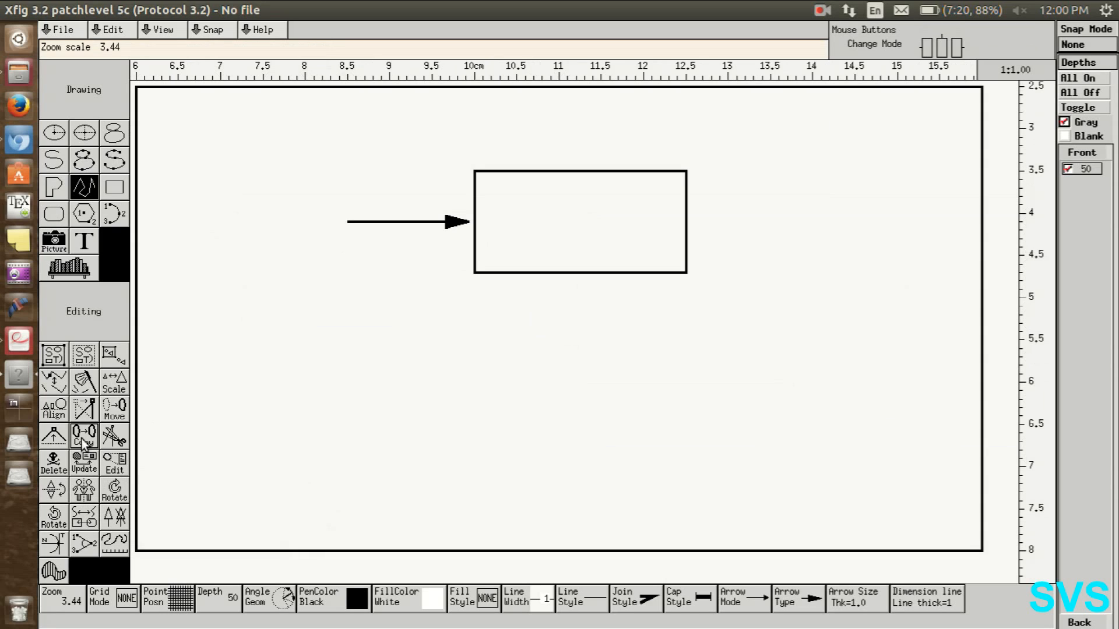
Step: Copy the input arrow 4.0 cm horizontally to the right so it starts at the inner box's right edge
key(ctrl+c)
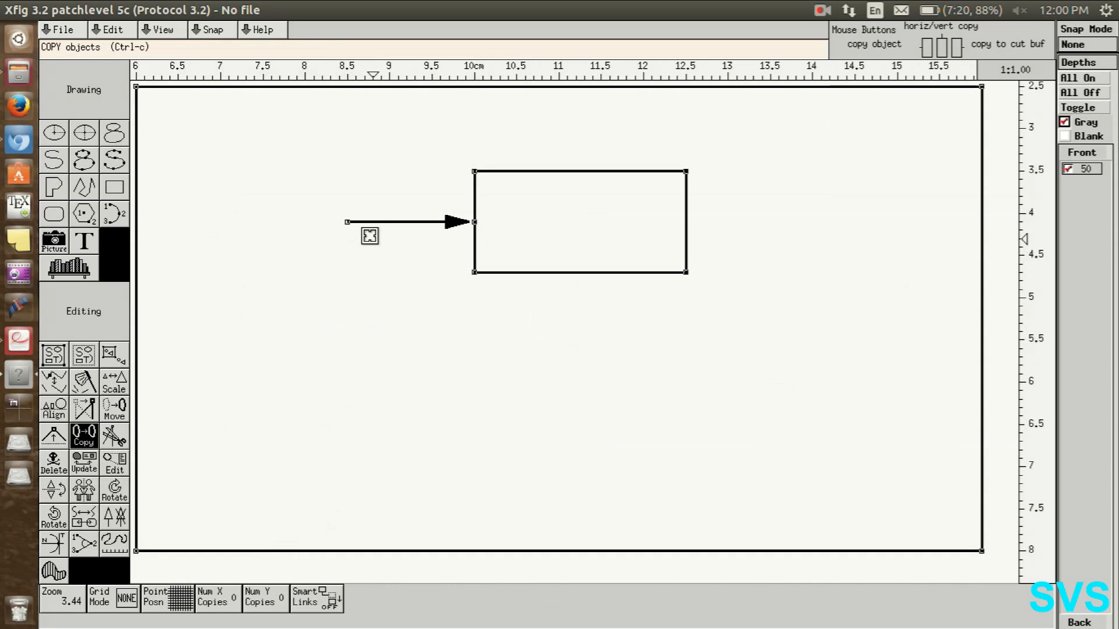
click(375, 221)
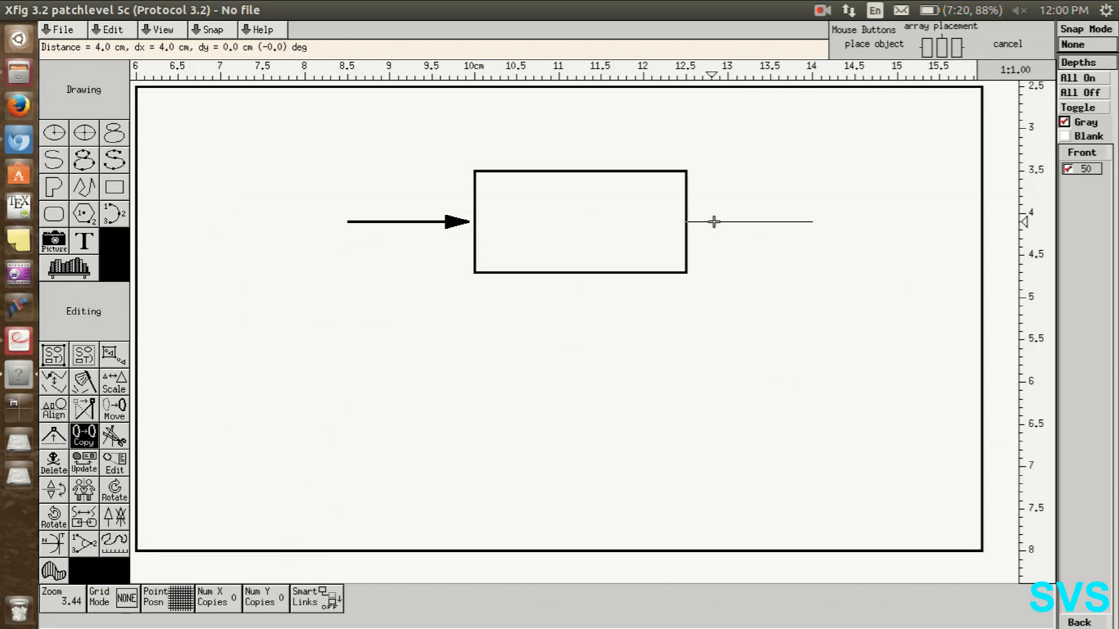
click(714, 222)
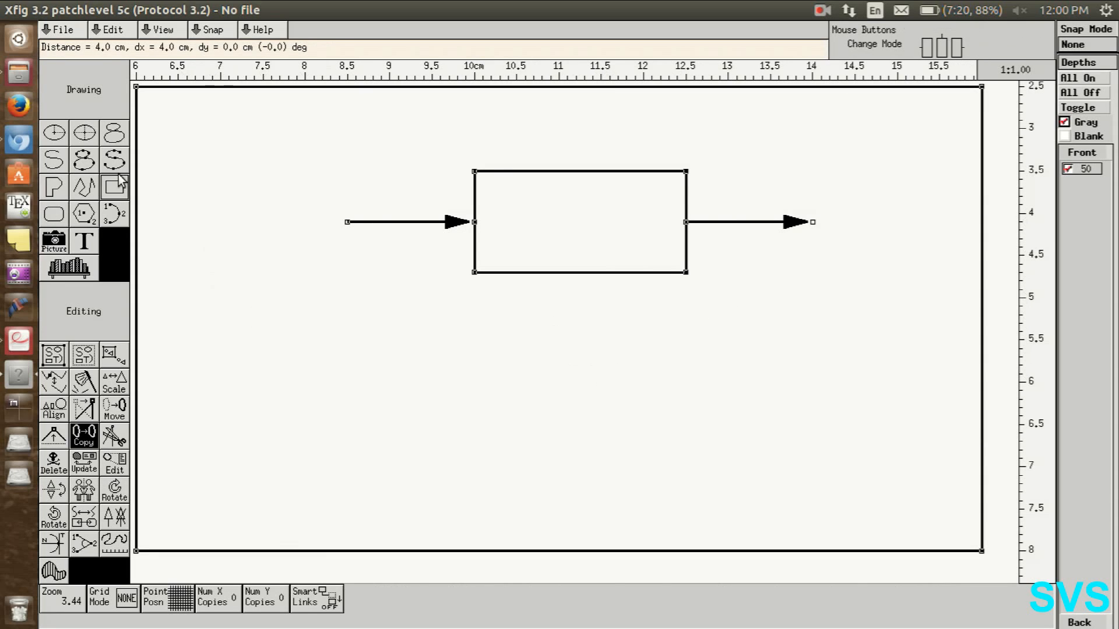
Step: Draw a circle of 0.3 cm radius centred level with the input arrow and touching the arrow's start
click(54, 132)
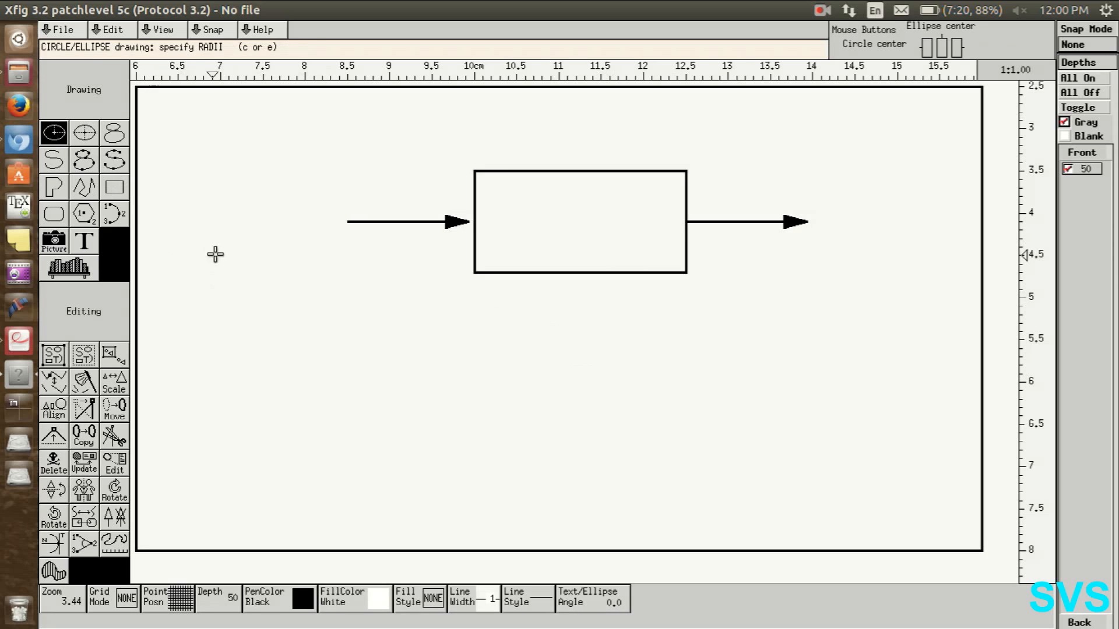
click(322, 221)
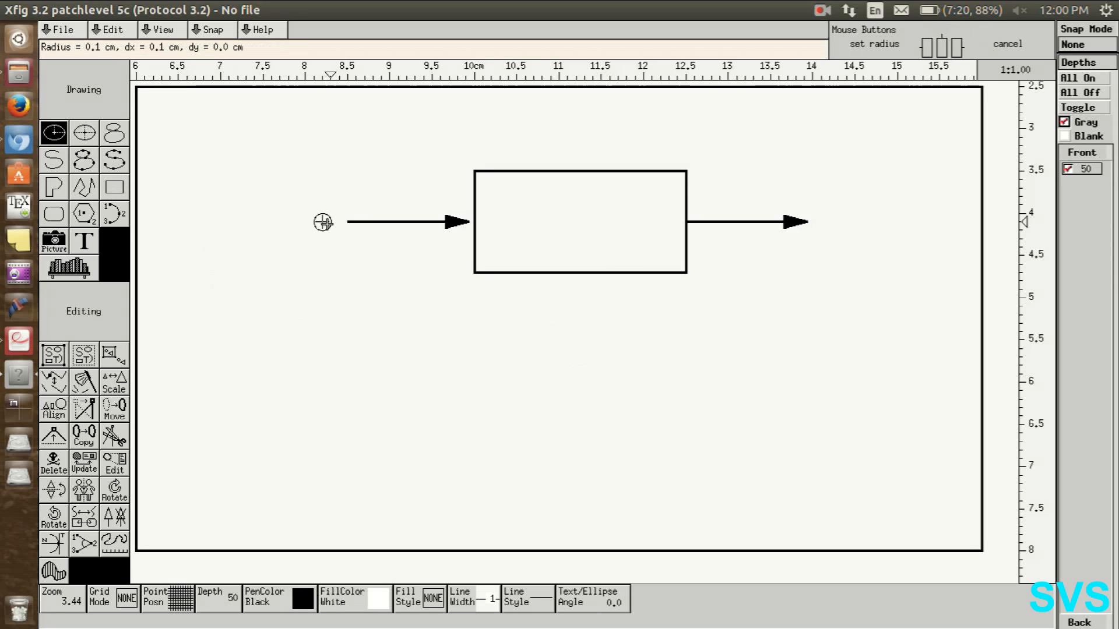
right_click(323, 223)
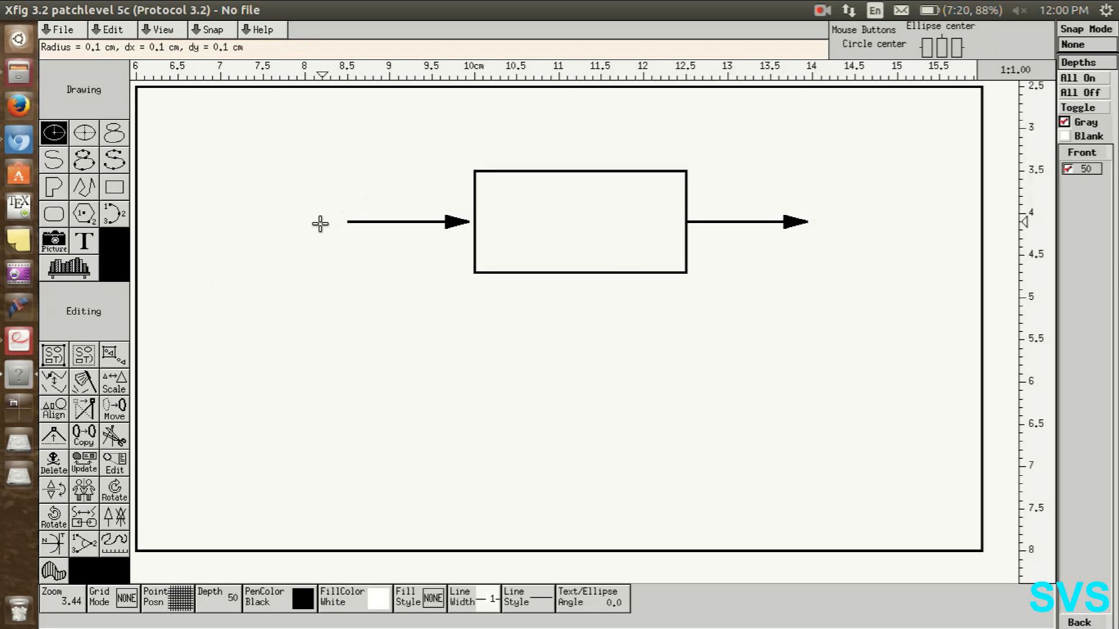
click(320, 222)
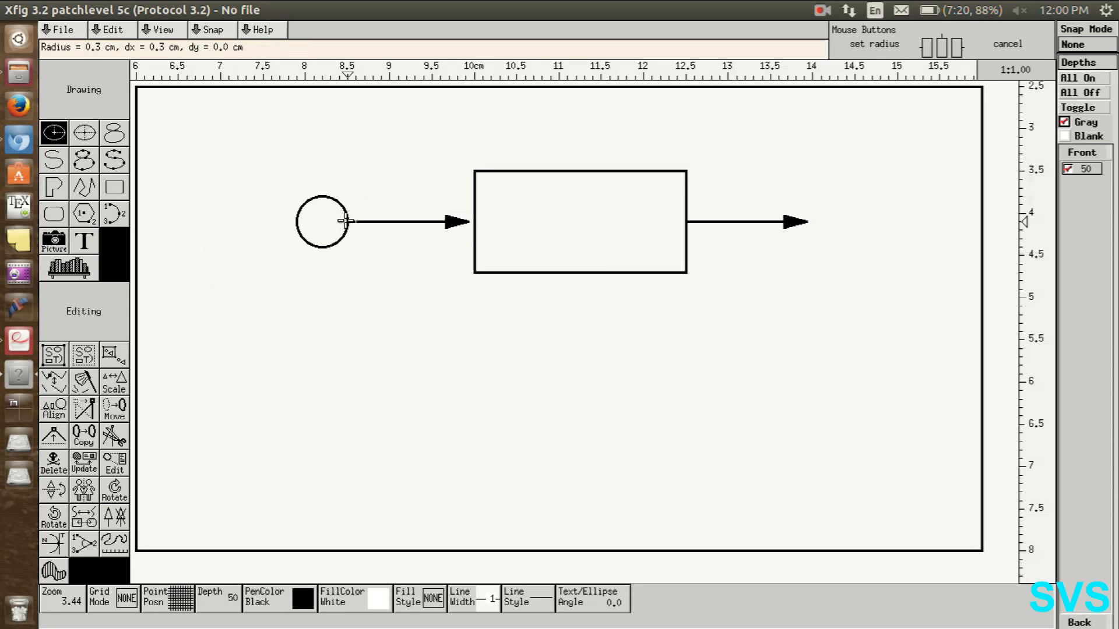
click(348, 222)
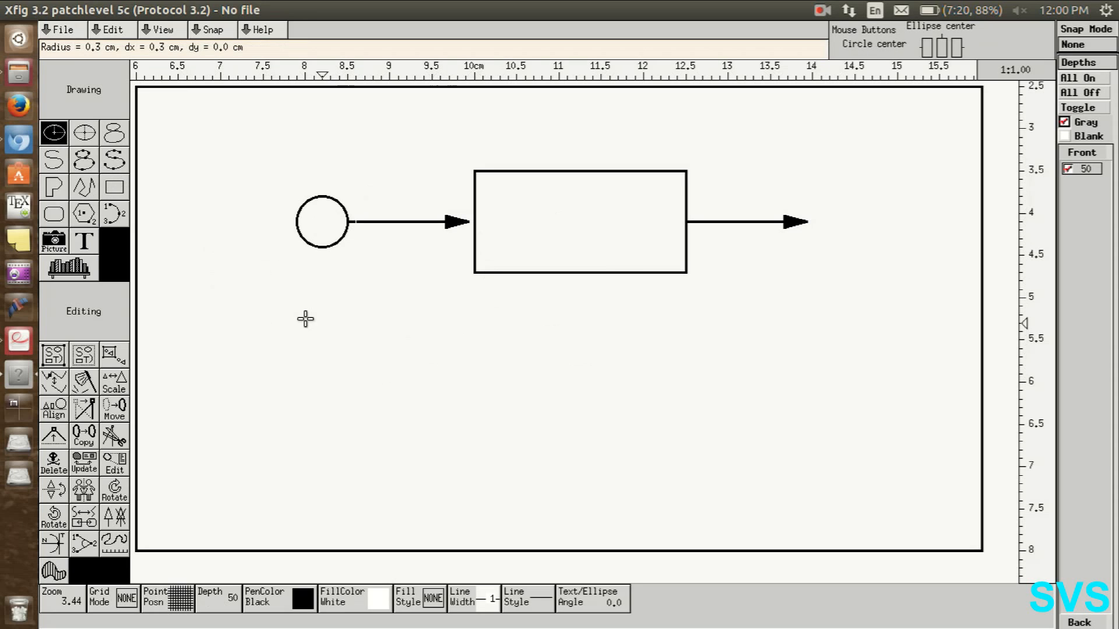
Step: Copy the arrow between circle and box 2.1 cm to the left so its tip meets the circle's left side
key(c)
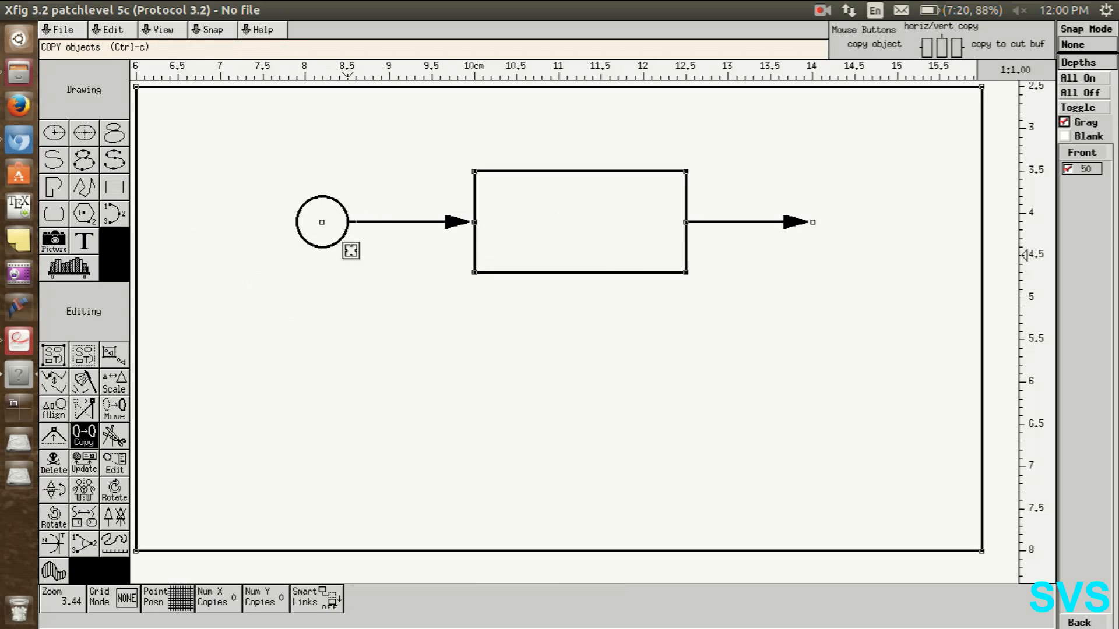
click(372, 223)
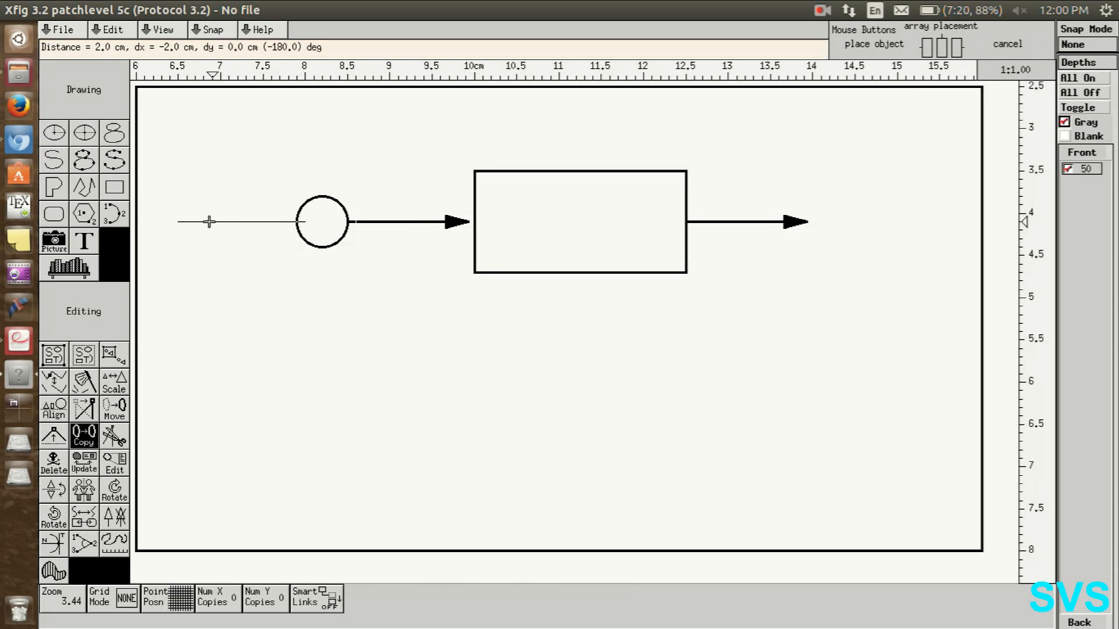
click(204, 222)
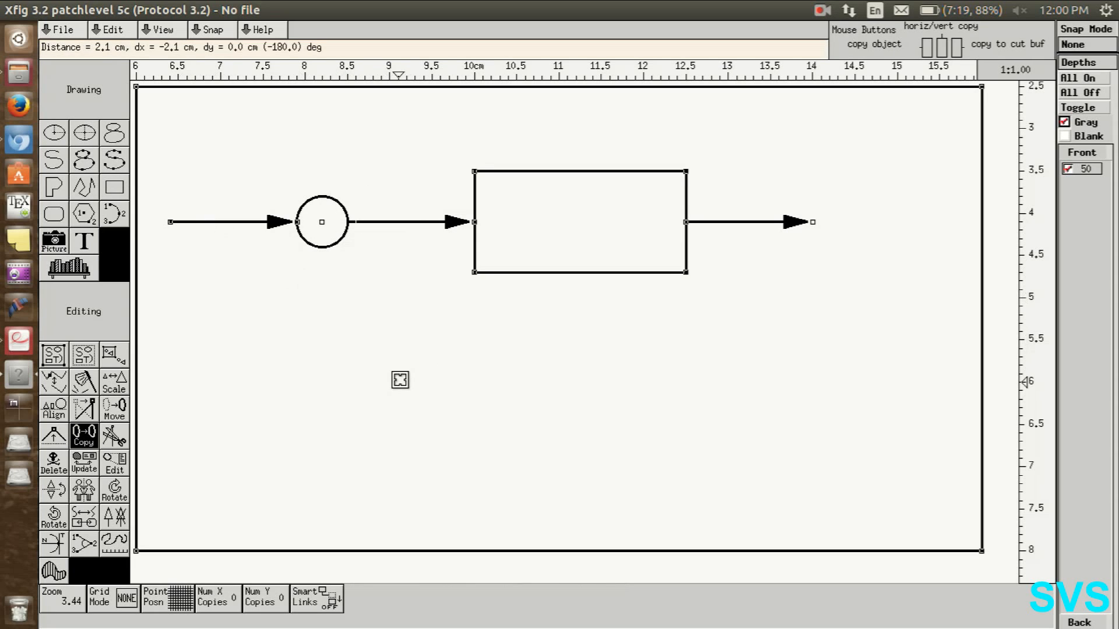
Step: Draw a feedback polyline from the output arrow, about 1.8 cm down, 5.0 cm left and 1.5 cm up, with its arrowhead meeting the circle's underside
click(85, 187)
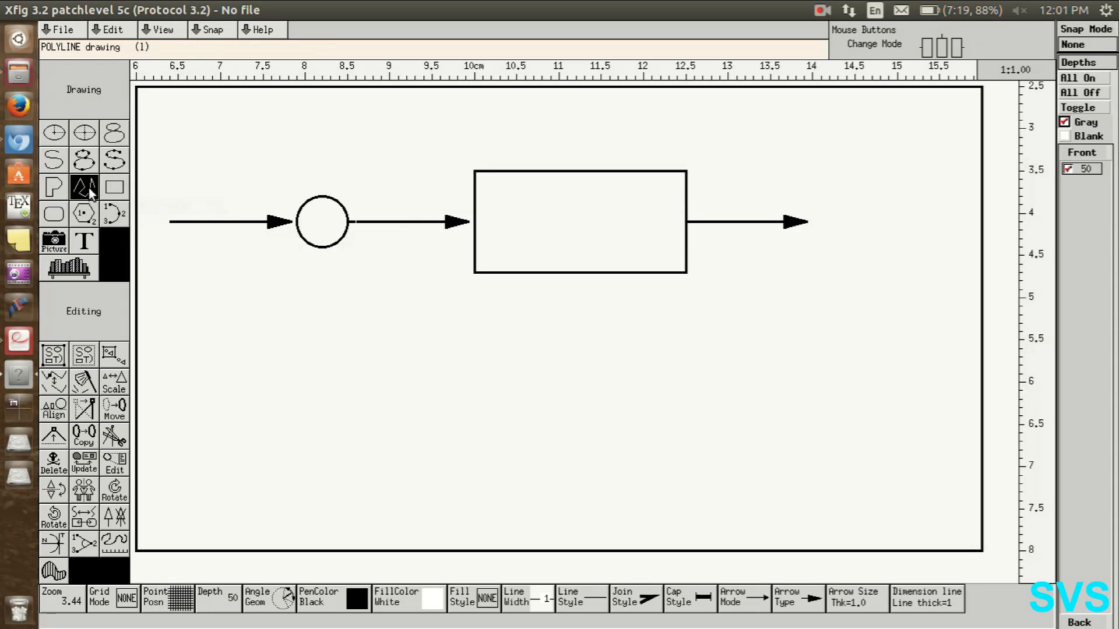
click(745, 222)
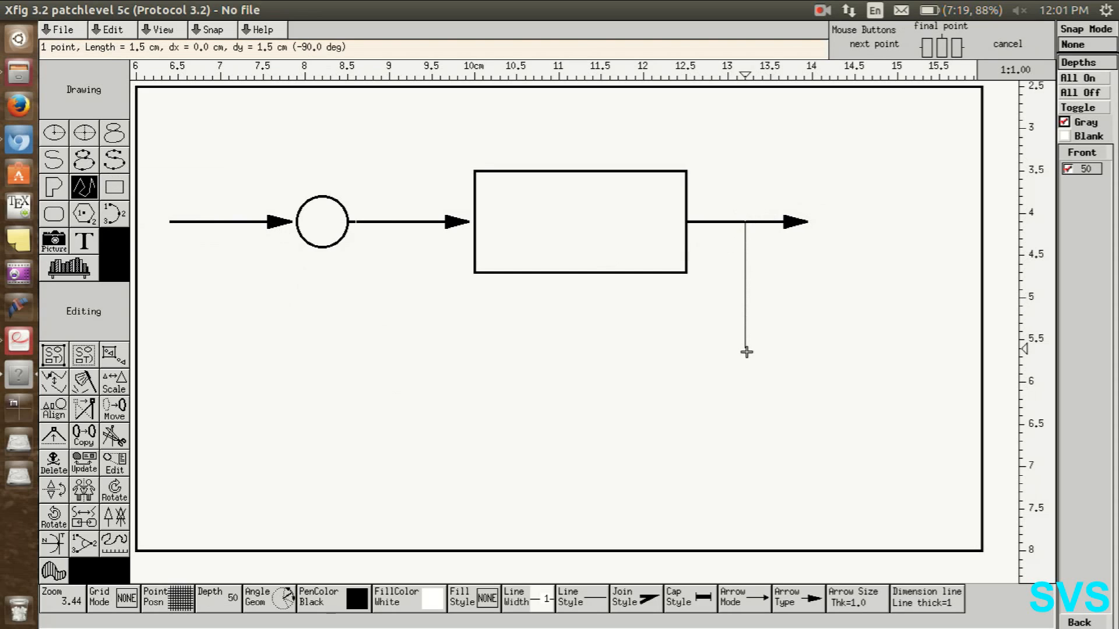
click(746, 373)
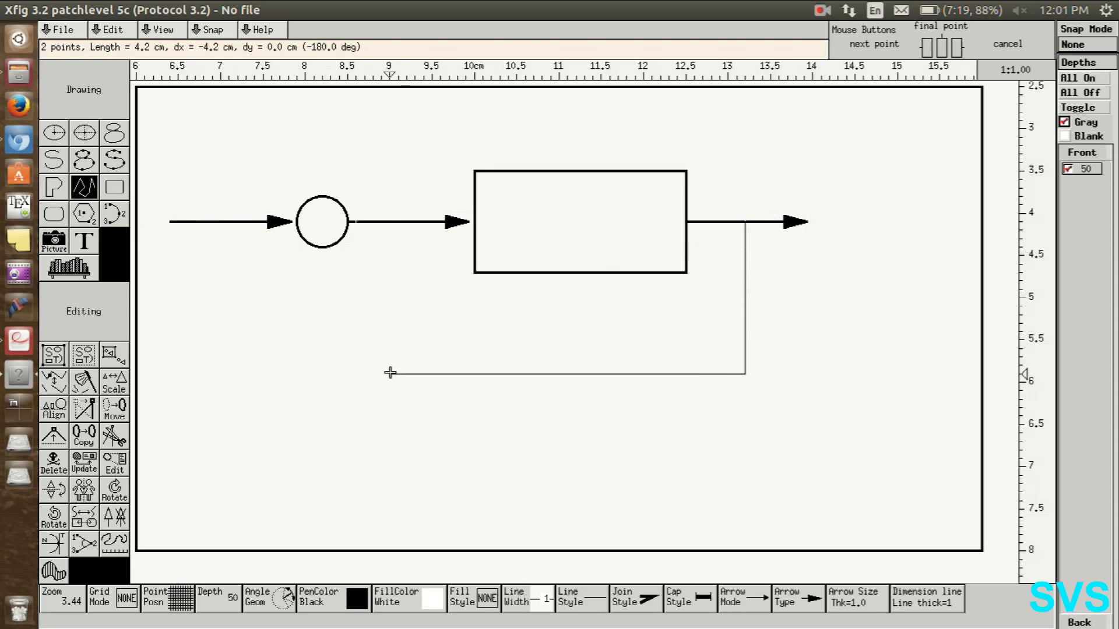
click(322, 373)
middle_click(322, 247)
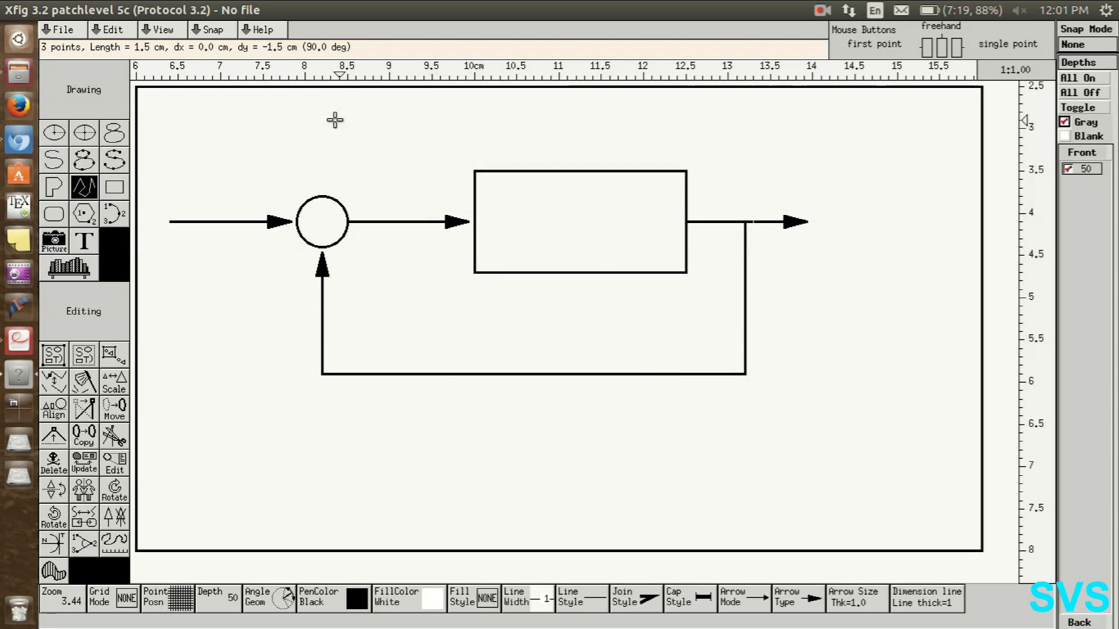
Step: Save the figure as trial1 in the Files folder on the Desktop
click(73, 30)
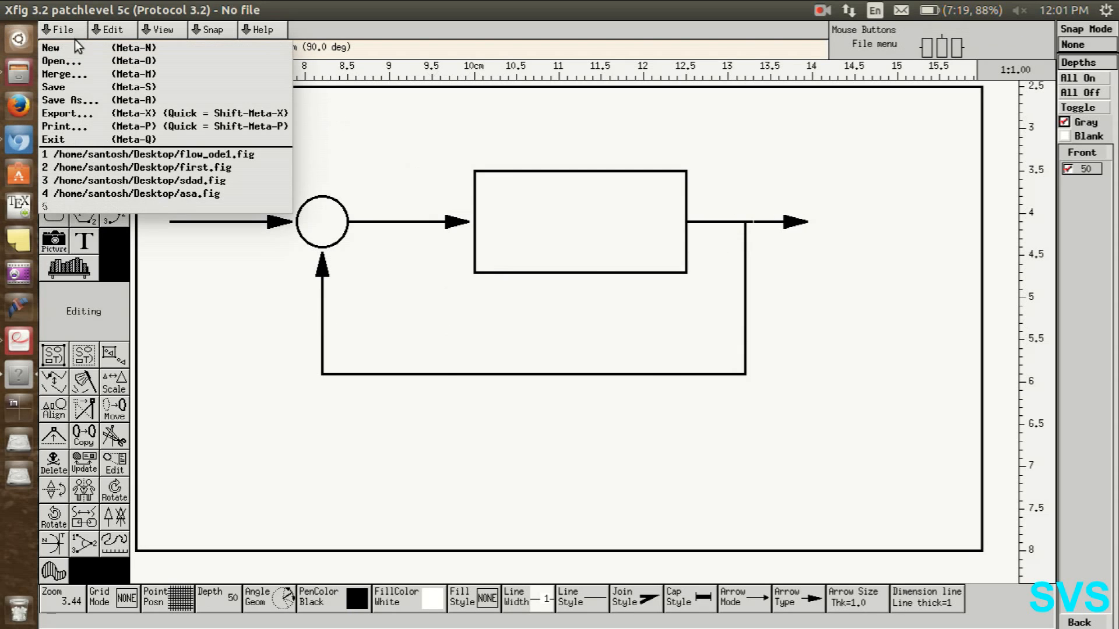
click(76, 87)
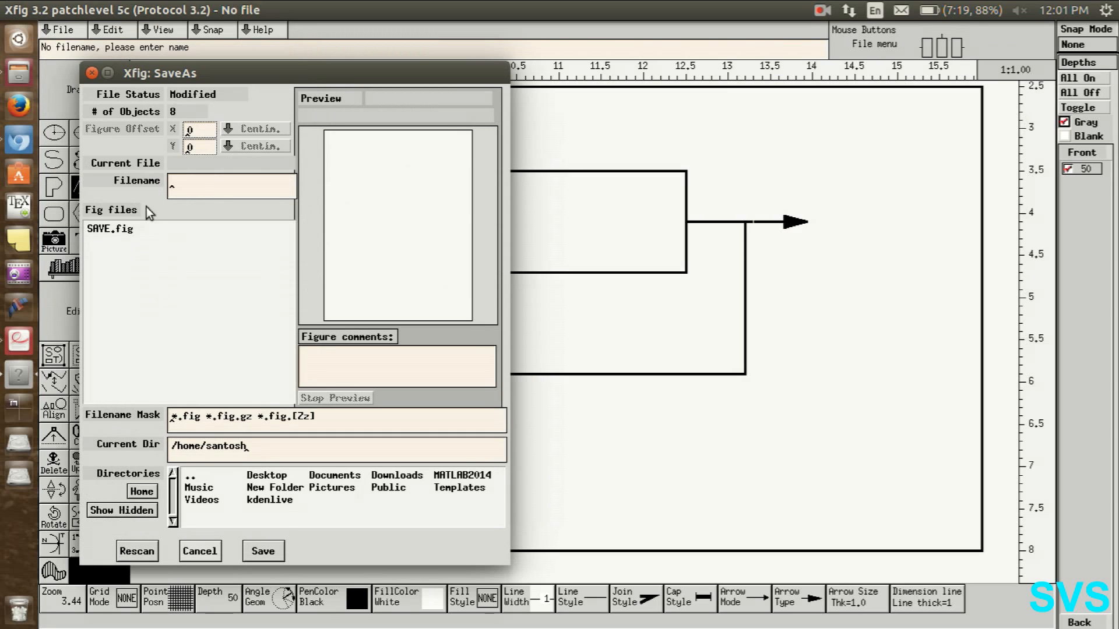
double_click(271, 475)
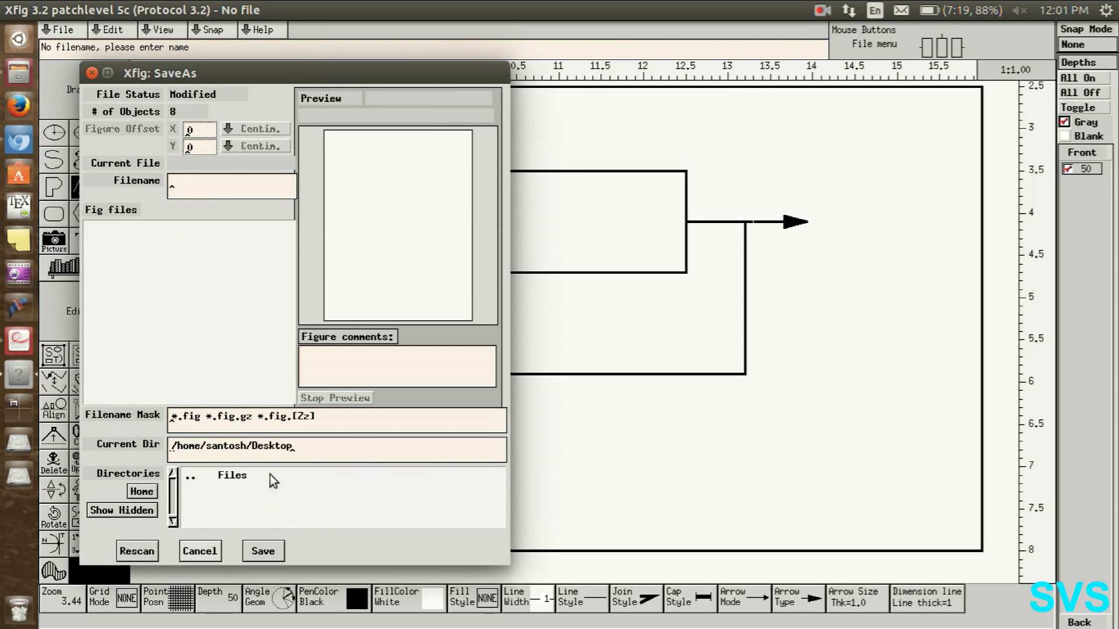
double_click(233, 476)
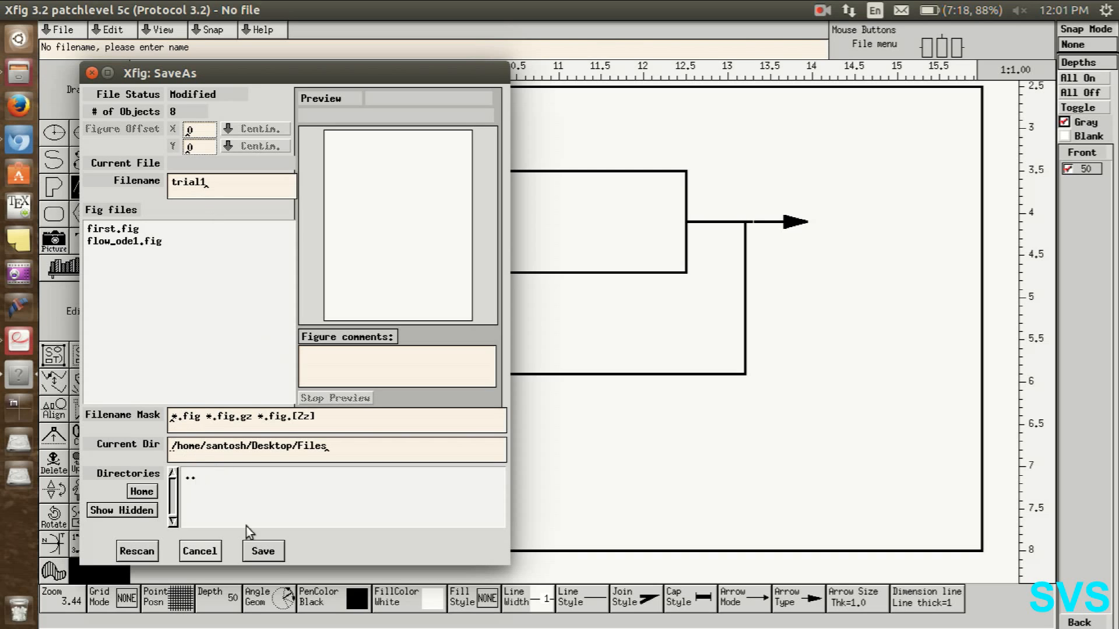
click(263, 551)
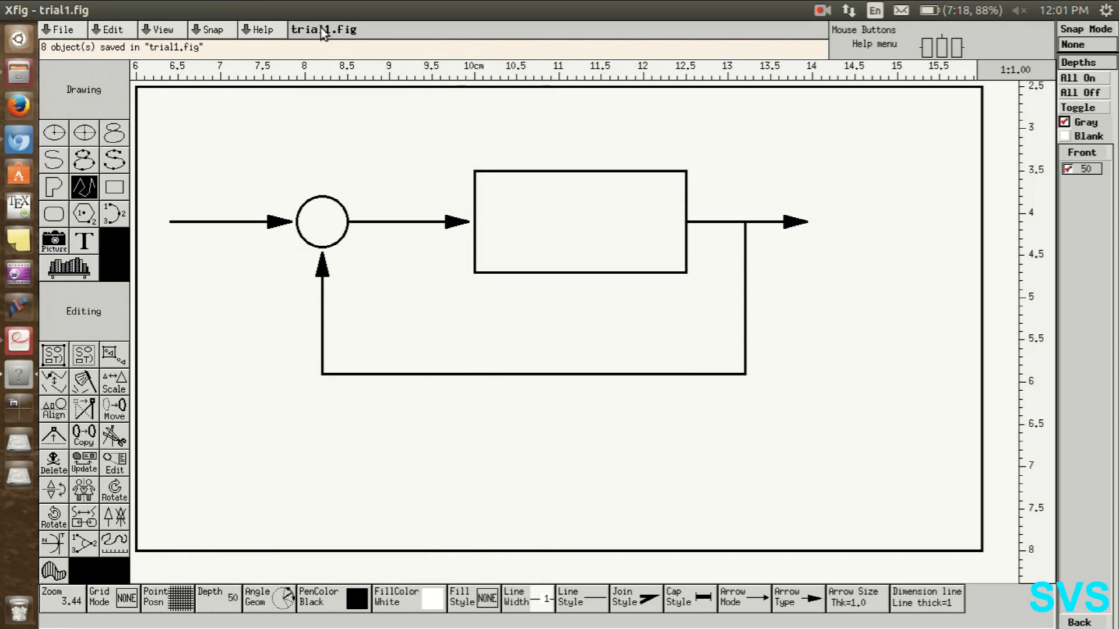
Step: Check the Files folder on the desktop for the saved trial1.fig, close the folder, and return to the full-size drawing
drag(537, 10, 637, 133)
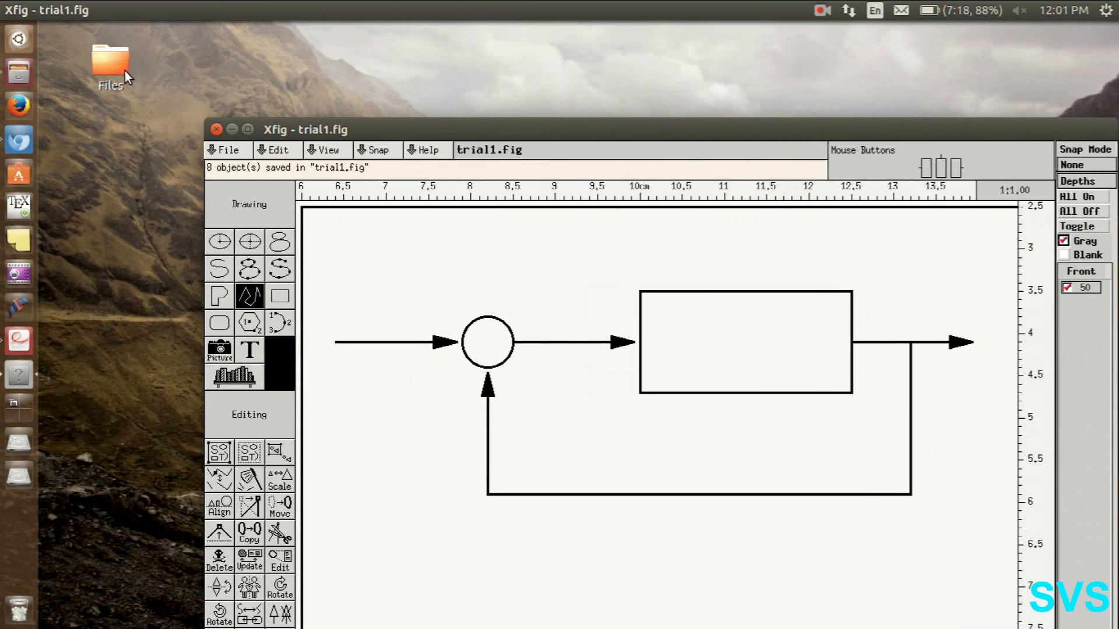
click(120, 65)
double_click(120, 65)
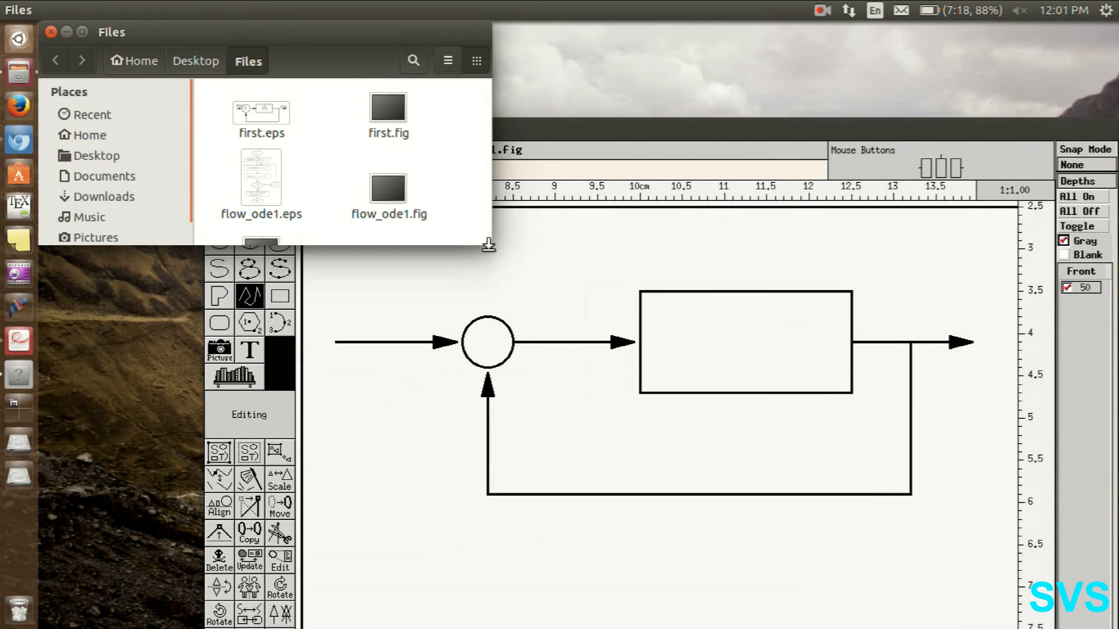
drag(491, 242, 491, 337)
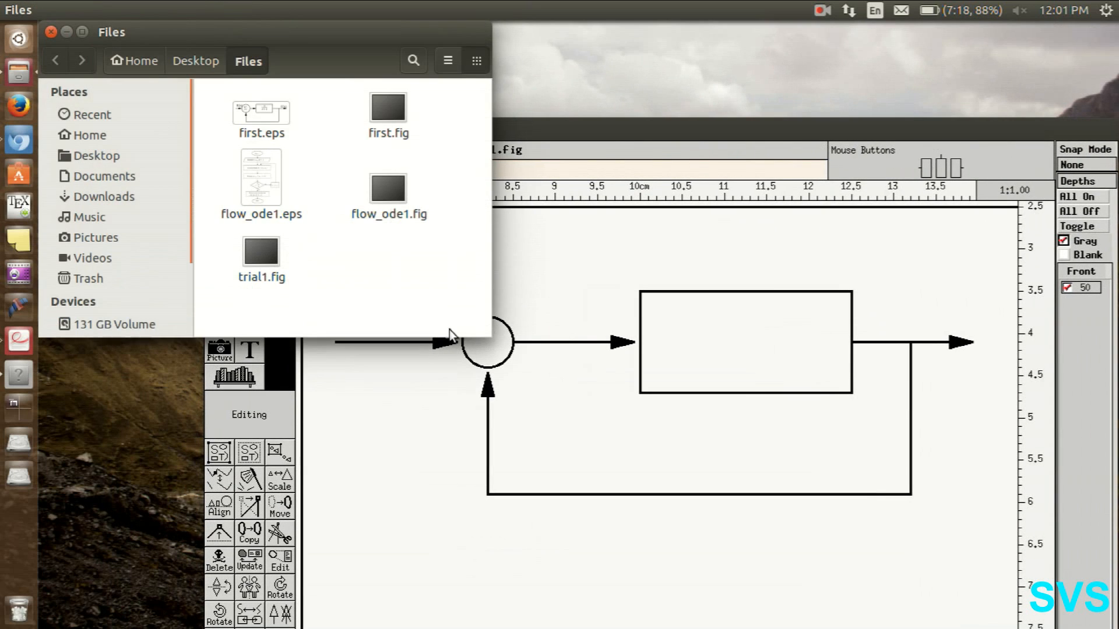
click(254, 260)
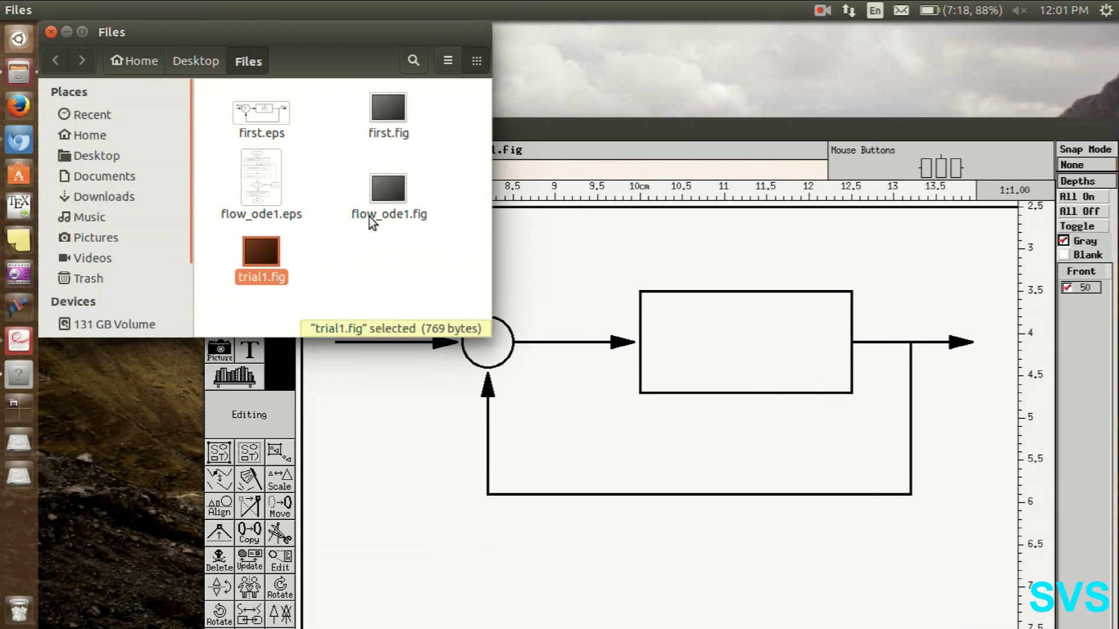
click(51, 32)
drag(476, 138, 420, 3)
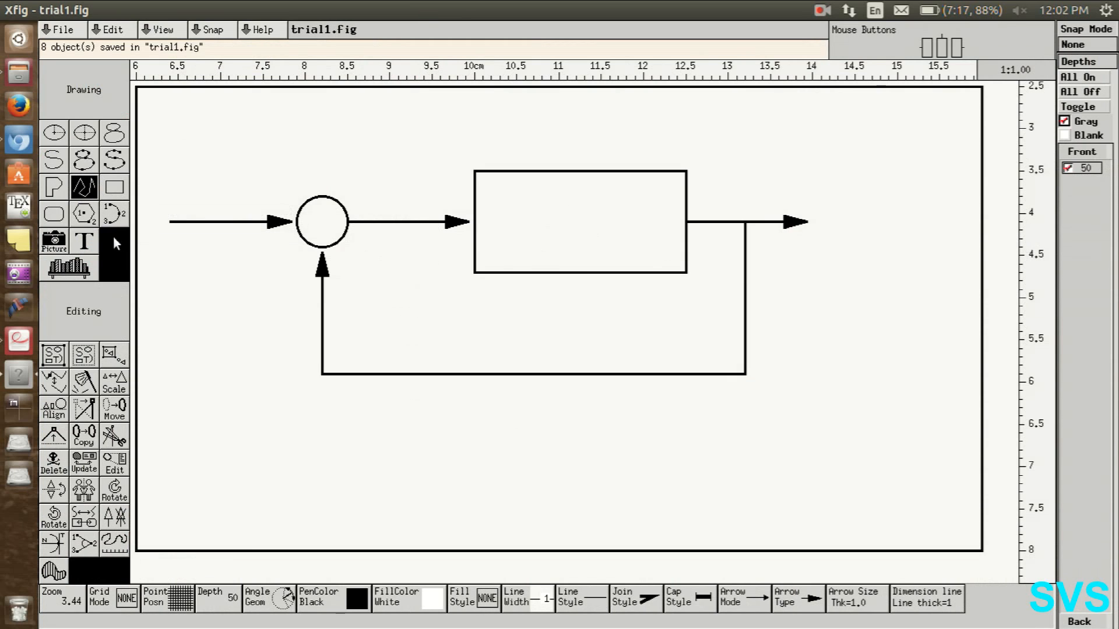
Step: Place the text "Hello World" in the empty area below the feedback line
click(82, 246)
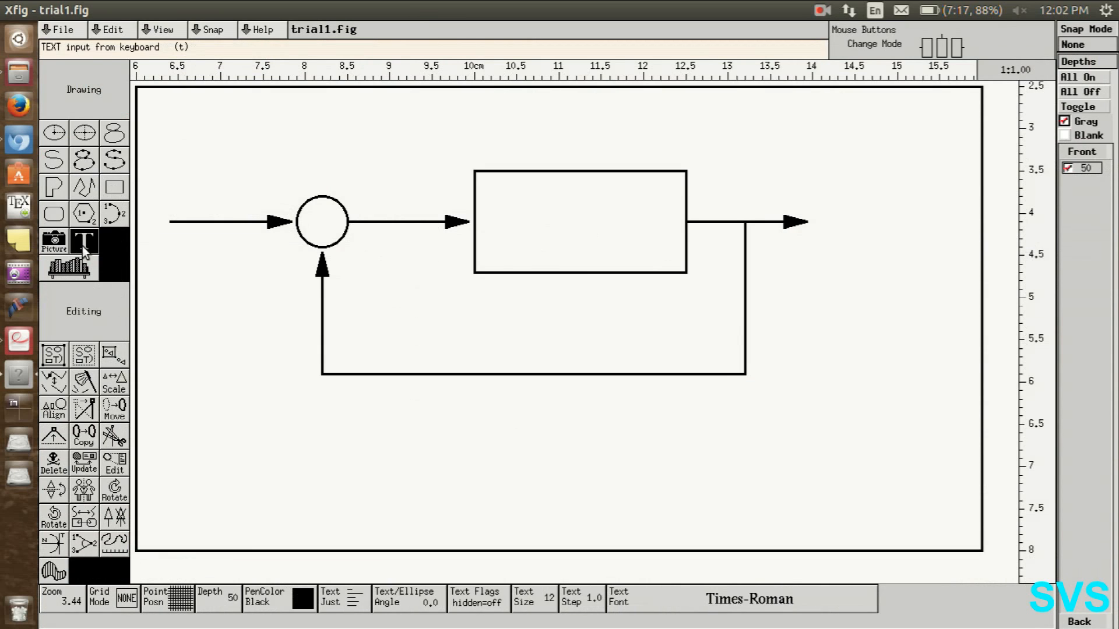
click(306, 221)
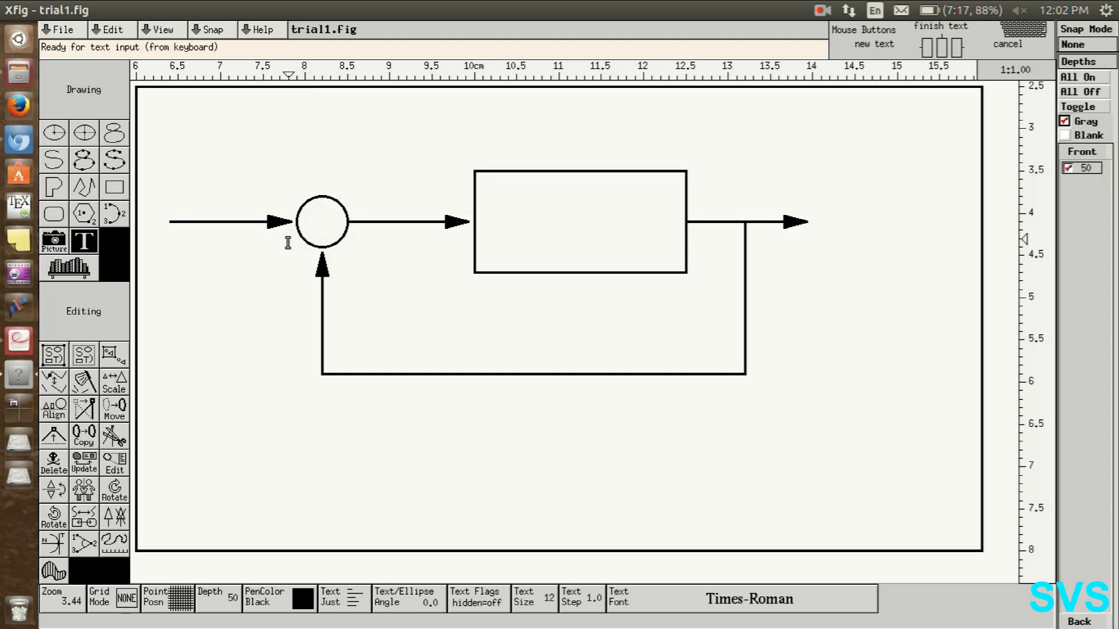
click(356, 475)
text(Hello World)
middle_click(453, 445)
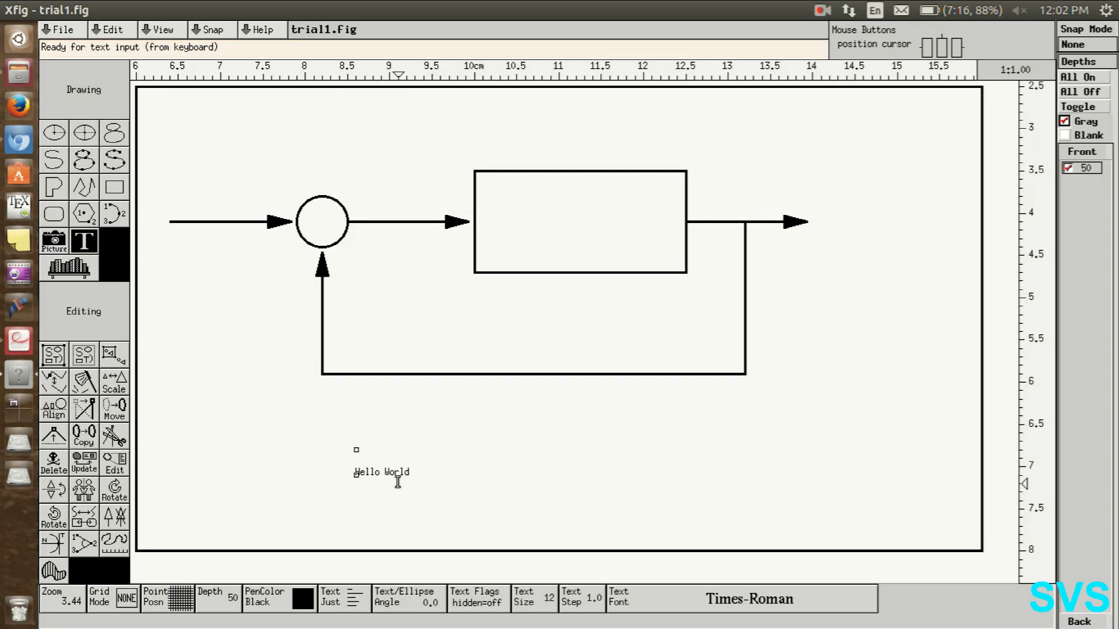
Step: Try extending the "Hello World" text object to "Hello World it is first dddd", clear its wording, and discard the edit
key(ctrl+e)
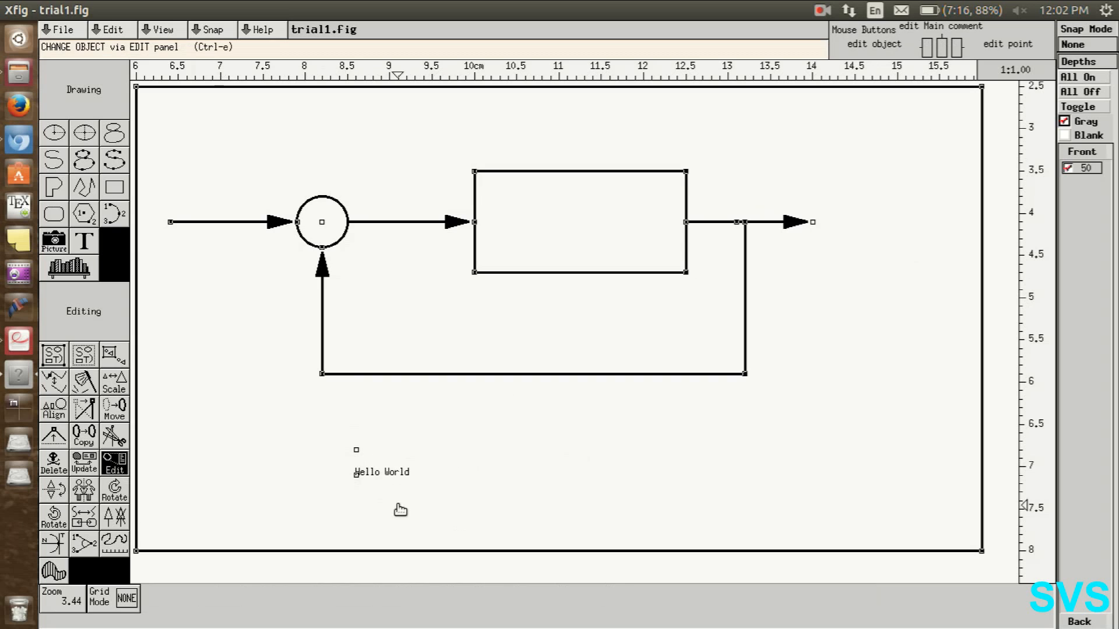
click(378, 476)
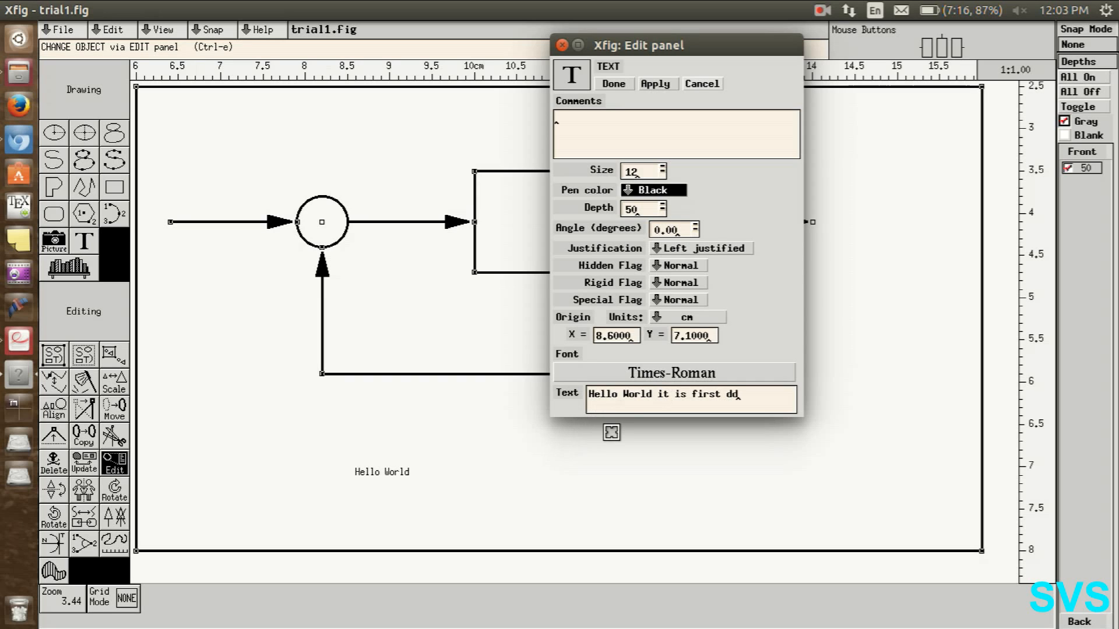
text(dd)
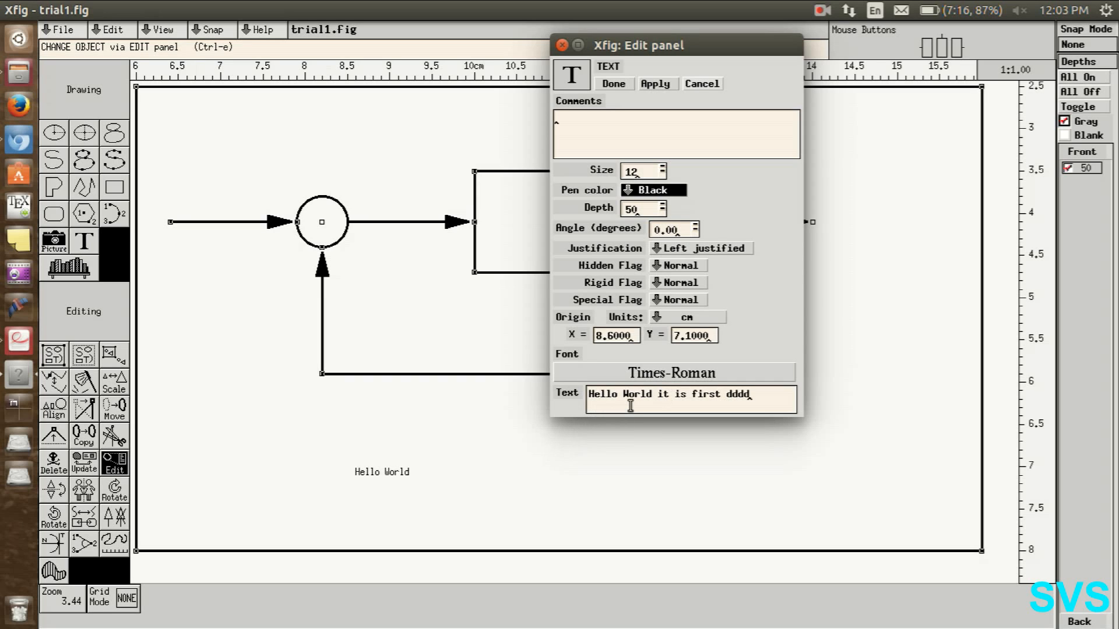
key(BackSpace)
key(BackSpace)
key(BackSpace)
key(BackSpace)
key(BackSpace)
key(BackSpace)
key(BackSpace)
key(BackSpace)
key(BackSpace)
key(BackSpace)
key(BackSpace)
key(BackSpace)
key(BackSpace)
key(BackSpace)
key(BackSpace)
key(BackSpace)
key(BackSpace)
key(BackSpace)
key(BackSpace)
key(BackSpace)
key(BackSpace)
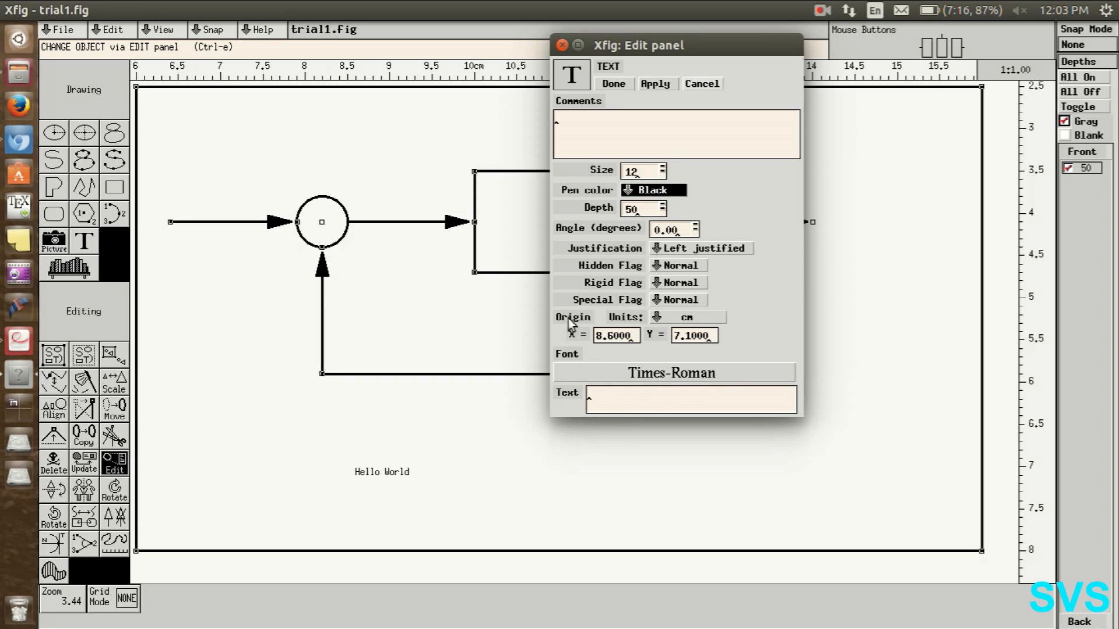
drag(661, 304, 668, 334)
click(702, 83)
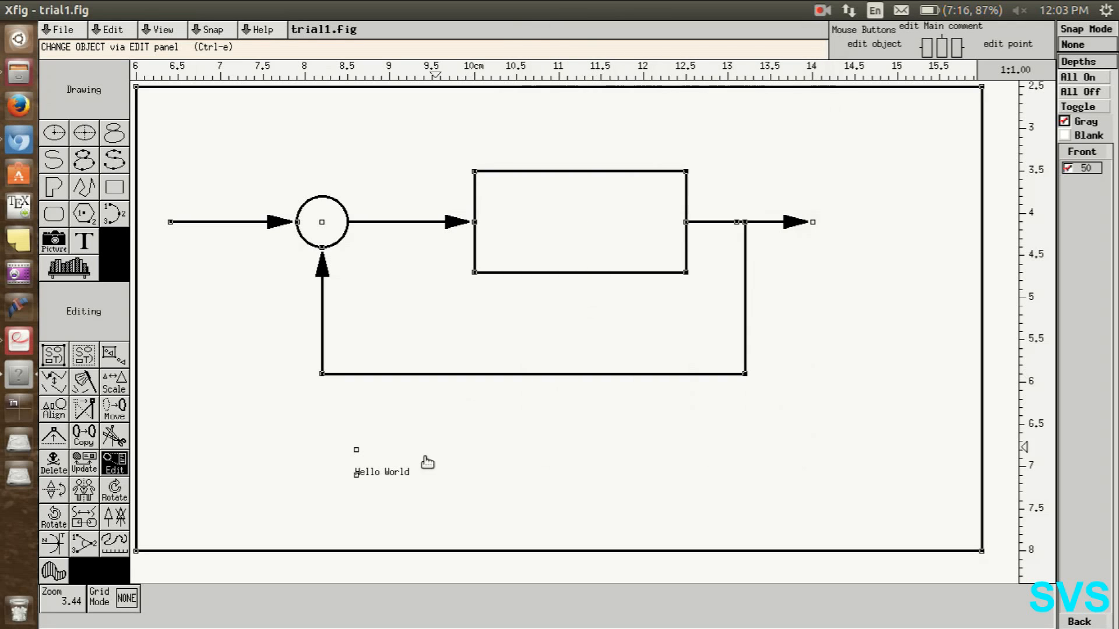
Step: Delete the "Hello World" text and return to the text tool
key(d)
click(388, 474)
key(t)
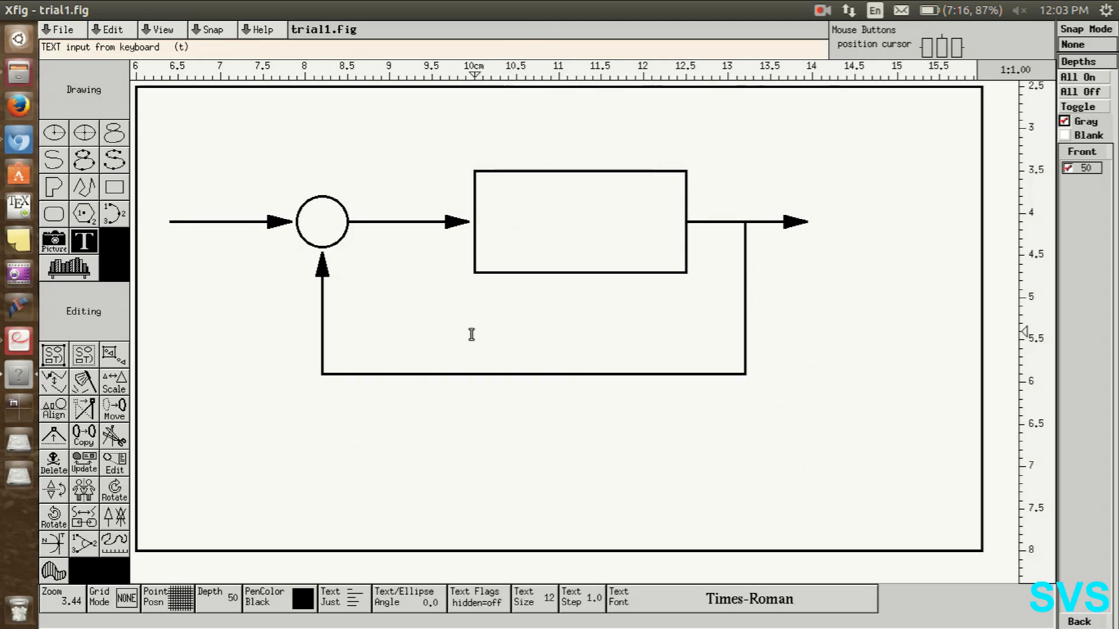
Step: Switch to the workspace showing first.eps to examine the diagram's labels, and return to the Xfig drawing
key(super+s)
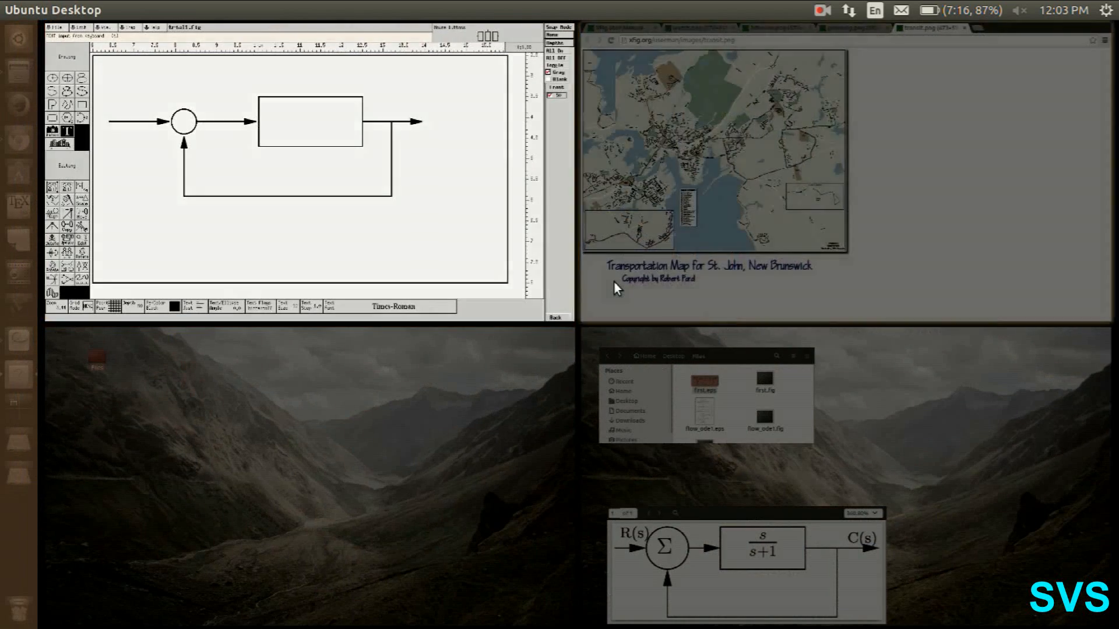
key(Right)
key(Down)
key(Return)
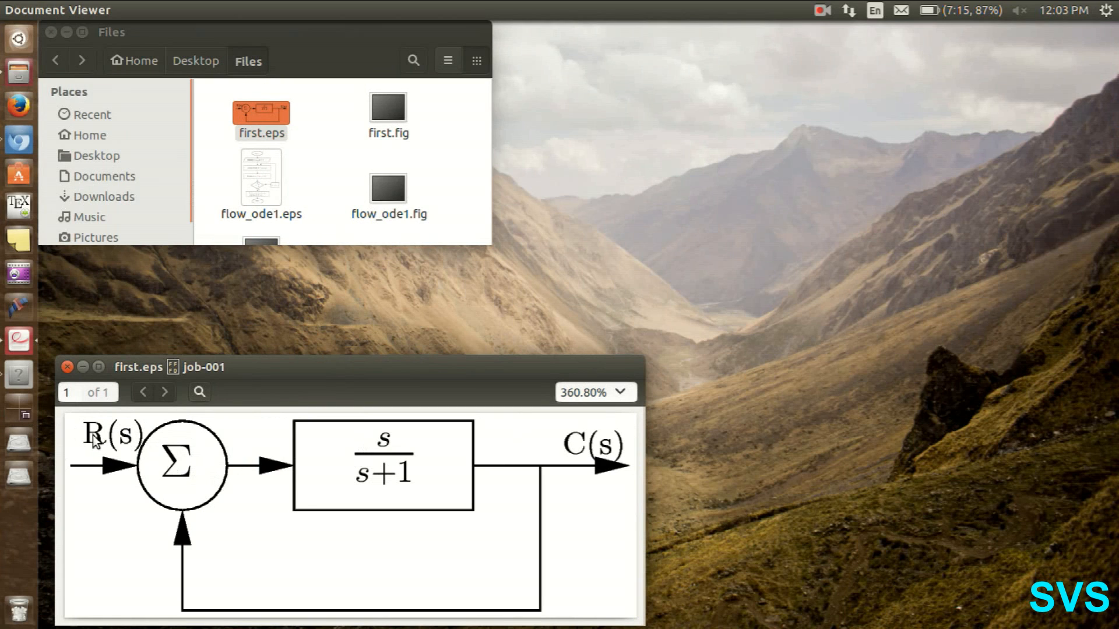
click(8, 377)
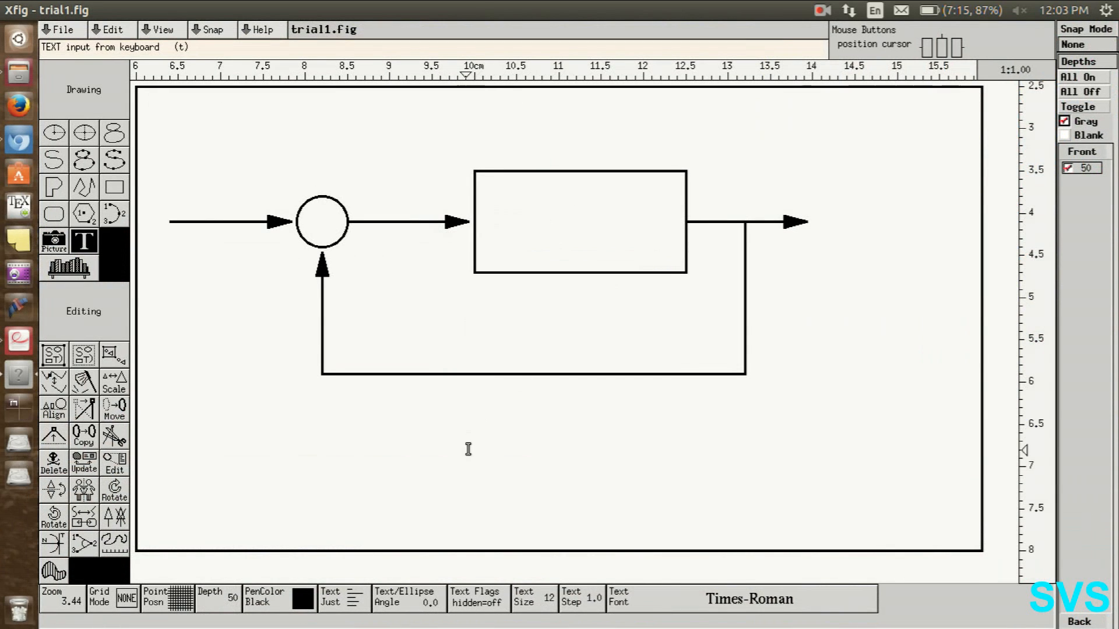
Step: Place the LaTeX text "$\Sigma$" in the empty area below the feedback line
click(440, 437)
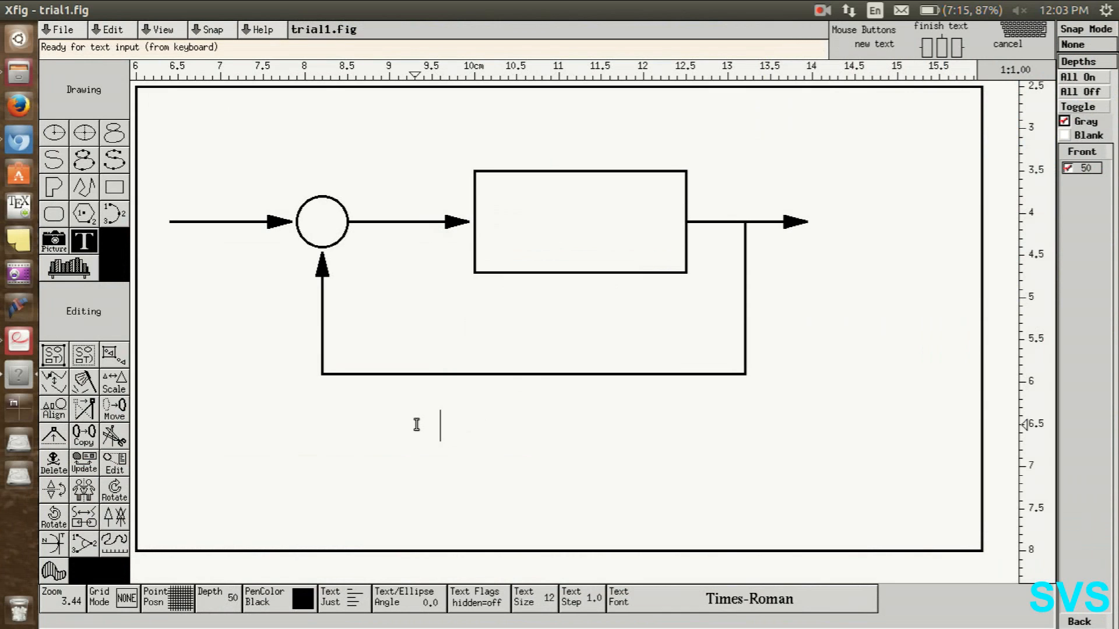
text($$)
text(\S)
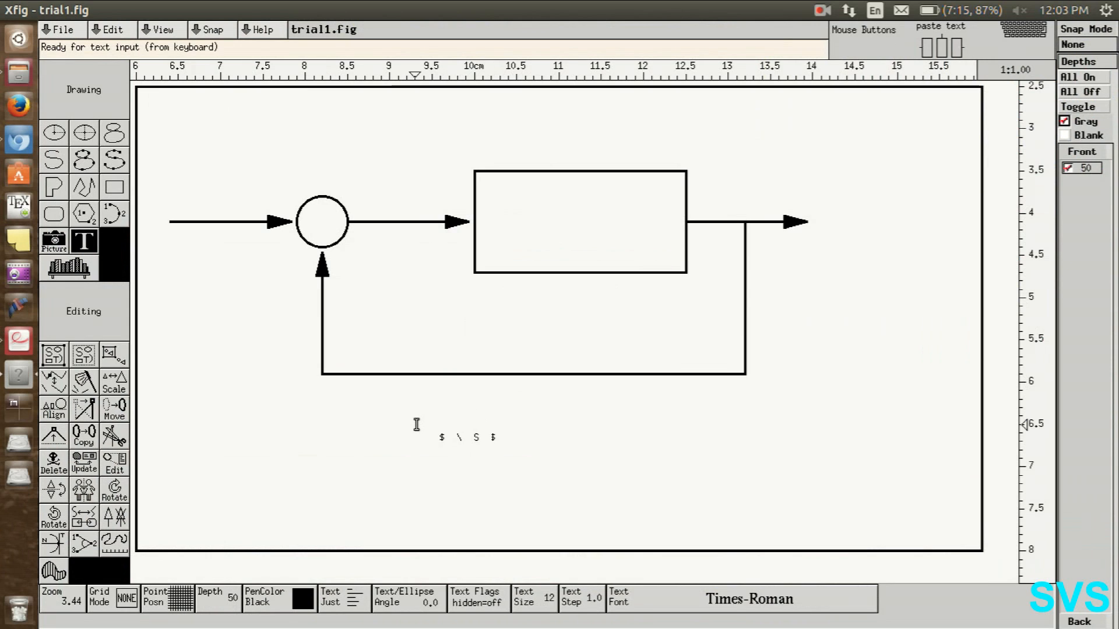
text(igma)
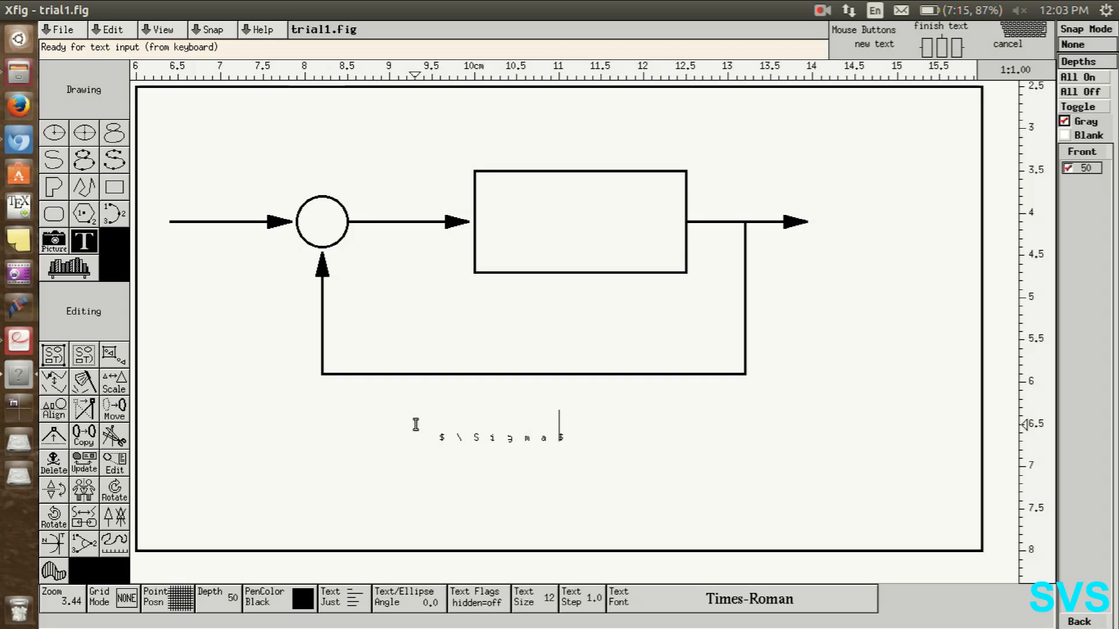
middle_click(415, 517)
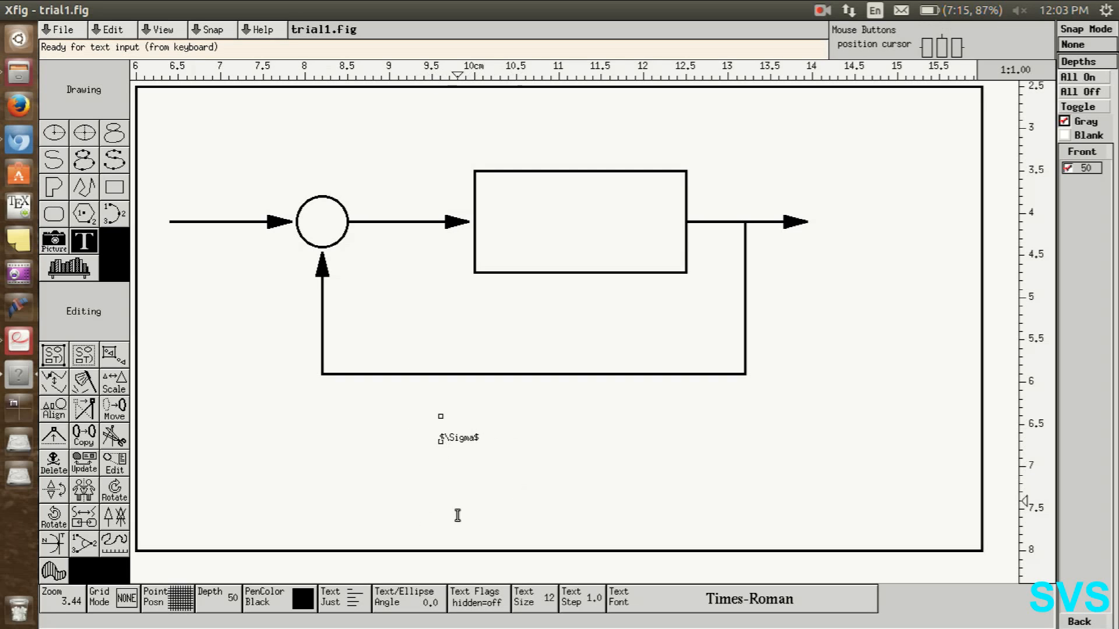
click(480, 602)
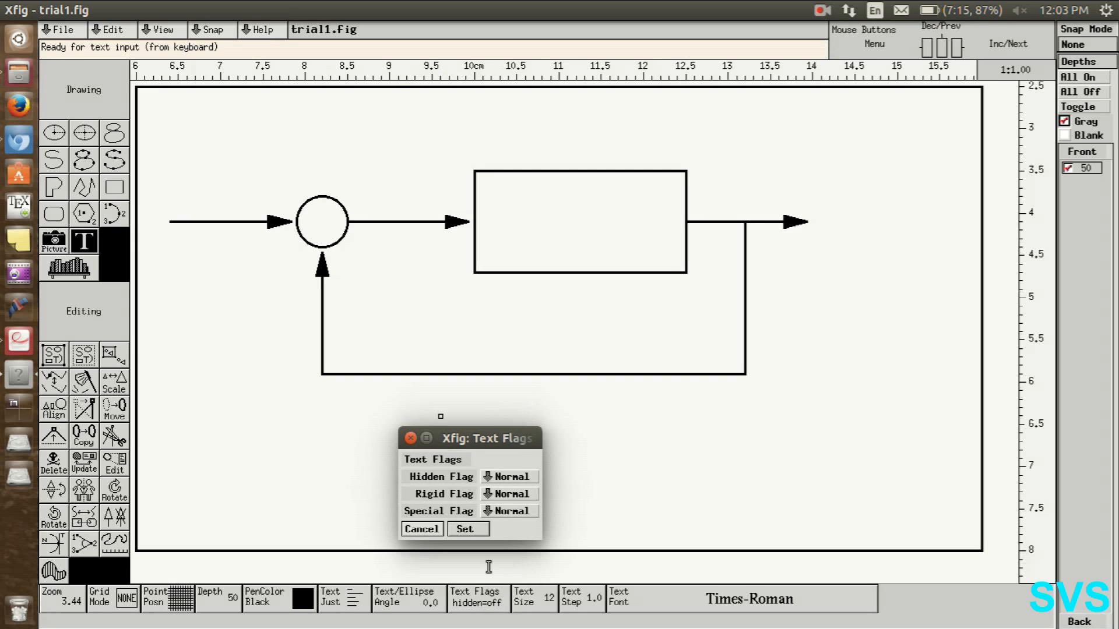
click(494, 513)
click(423, 531)
click(421, 531)
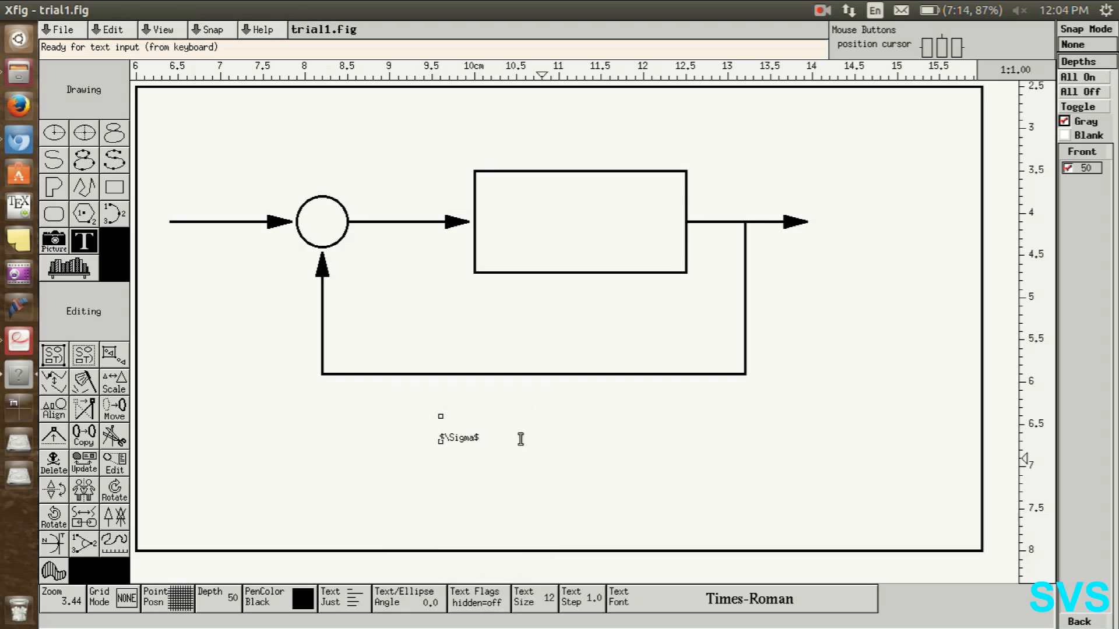
Step: Delete the "$\Sigma$" text and return to the text tool
key(d)
click(461, 440)
key(t)
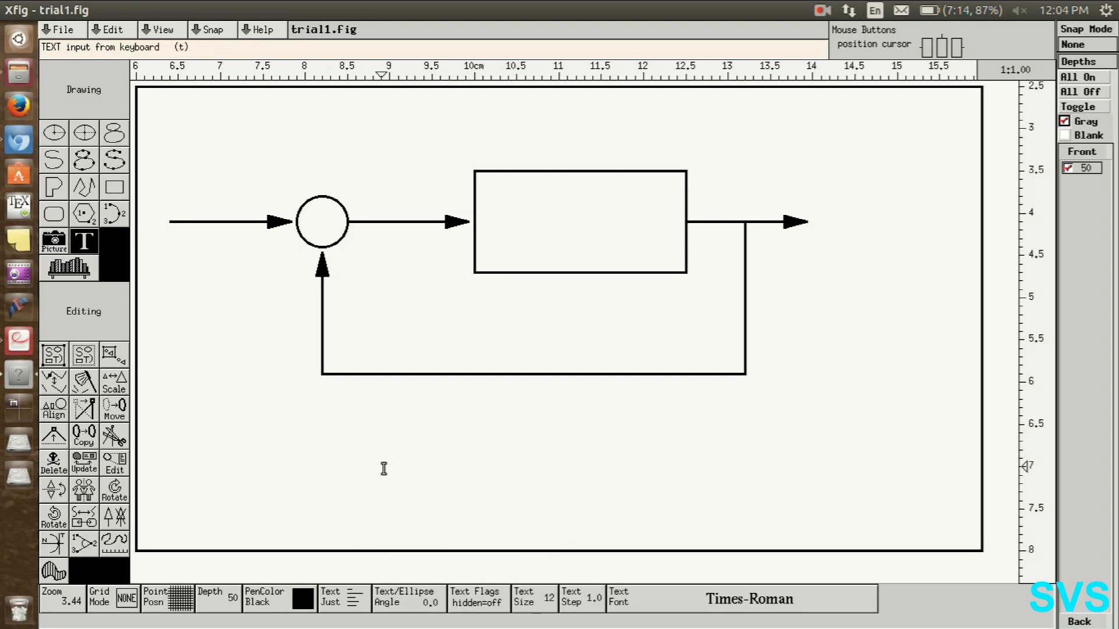
Step: Set the Special Flag for new text to Special, keeping the Hidden and Rigid flags at Normal
click(473, 596)
drag(498, 512, 506, 536)
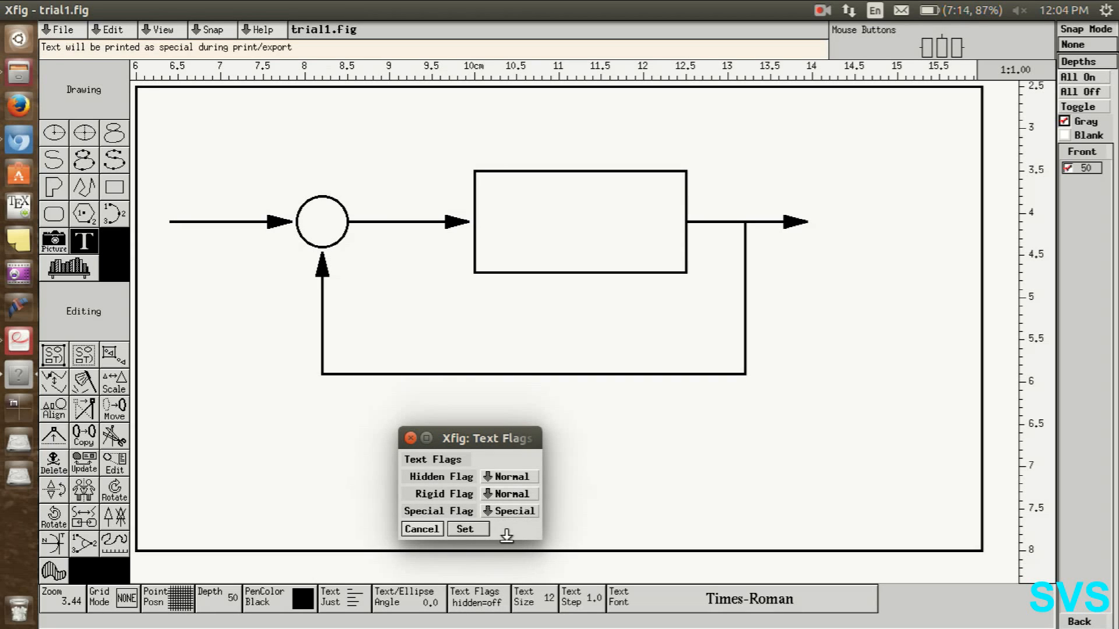
click(463, 532)
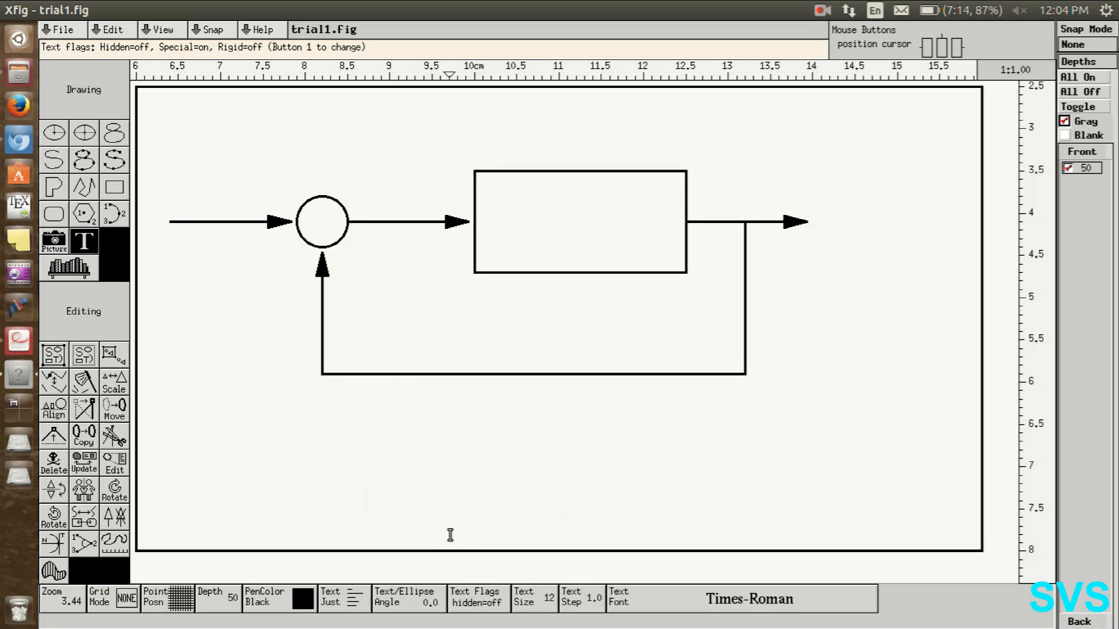
Step: Confirm the Special text flag and place the LaTeX text "$\Sigma$" in the empty area below the feedback line
click(476, 600)
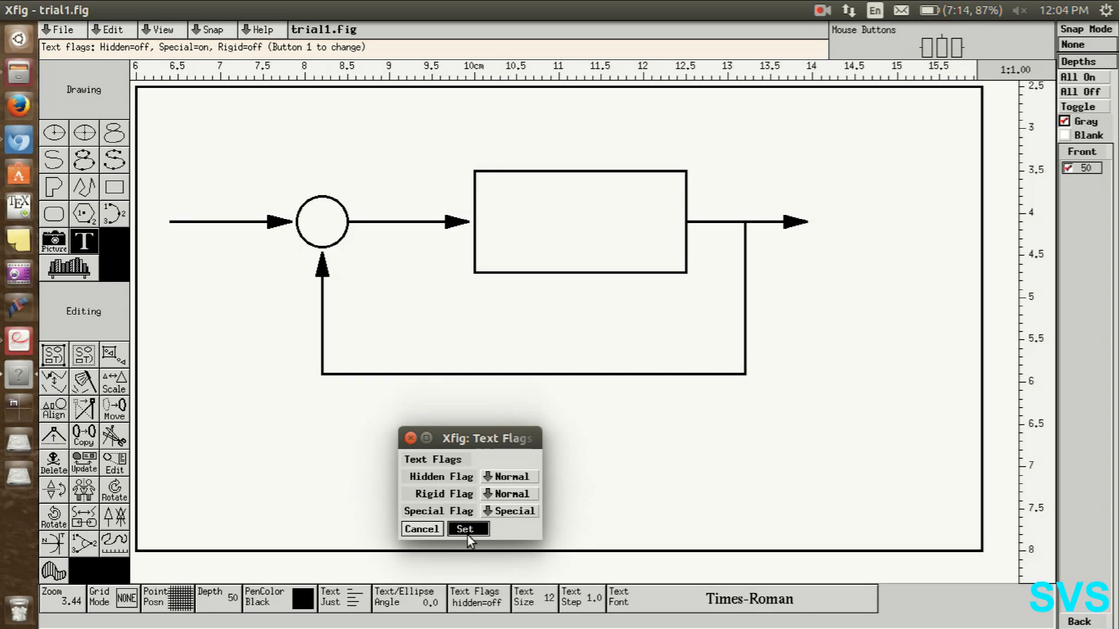
click(466, 531)
click(406, 457)
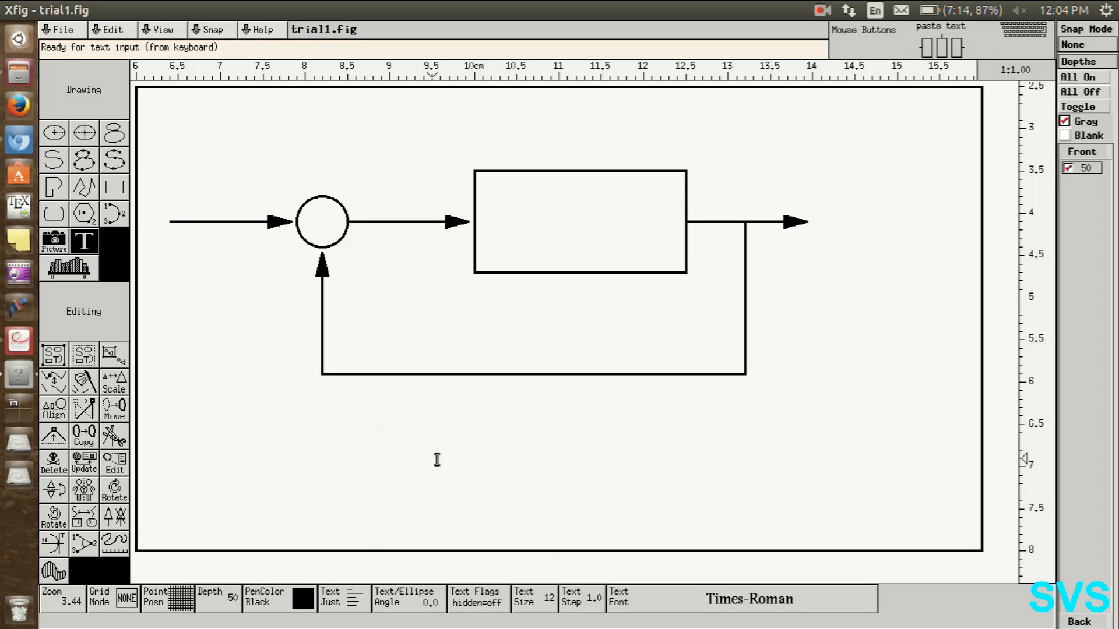
key(Left)
text(\pi)
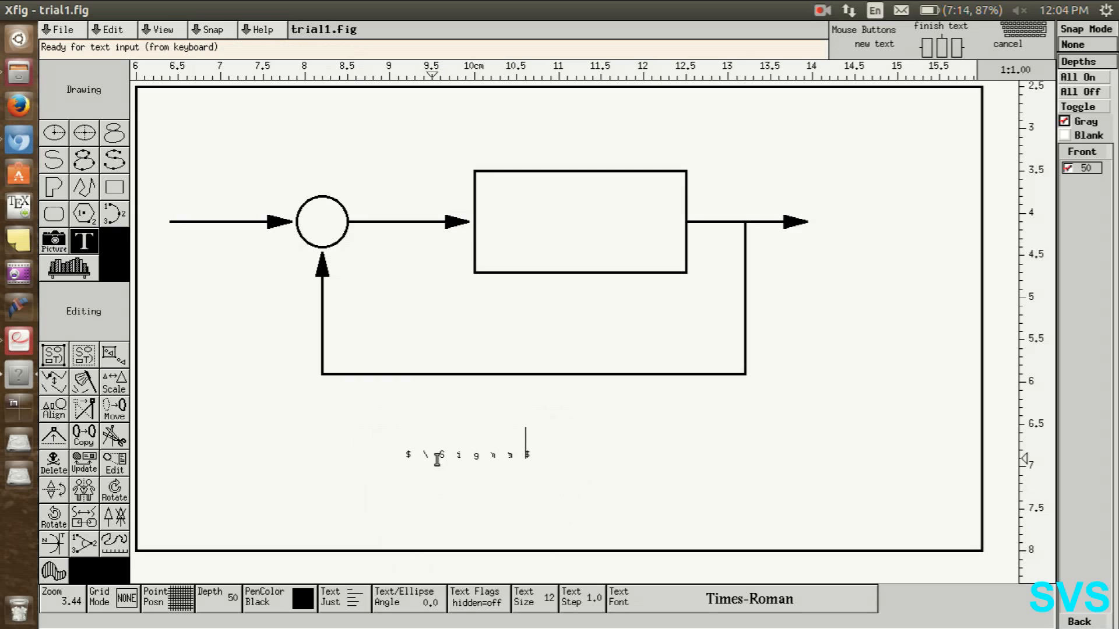
middle_click(421, 449)
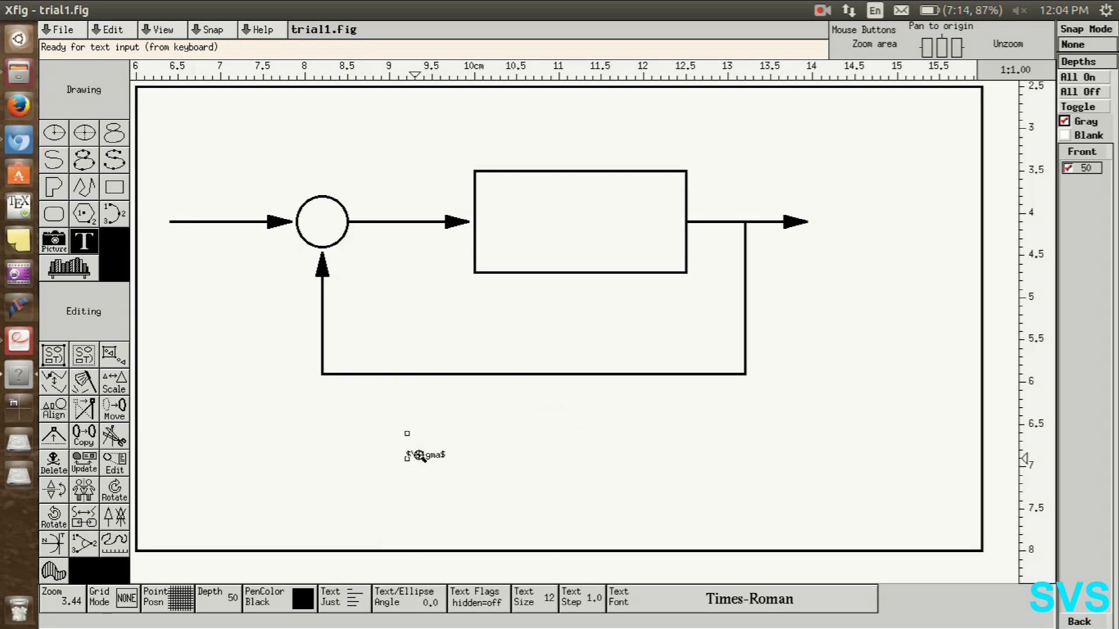
Step: Check the flags and text content in the properties of the "$\Sigma$" label, leaving them as they are
key(ctrl+e)
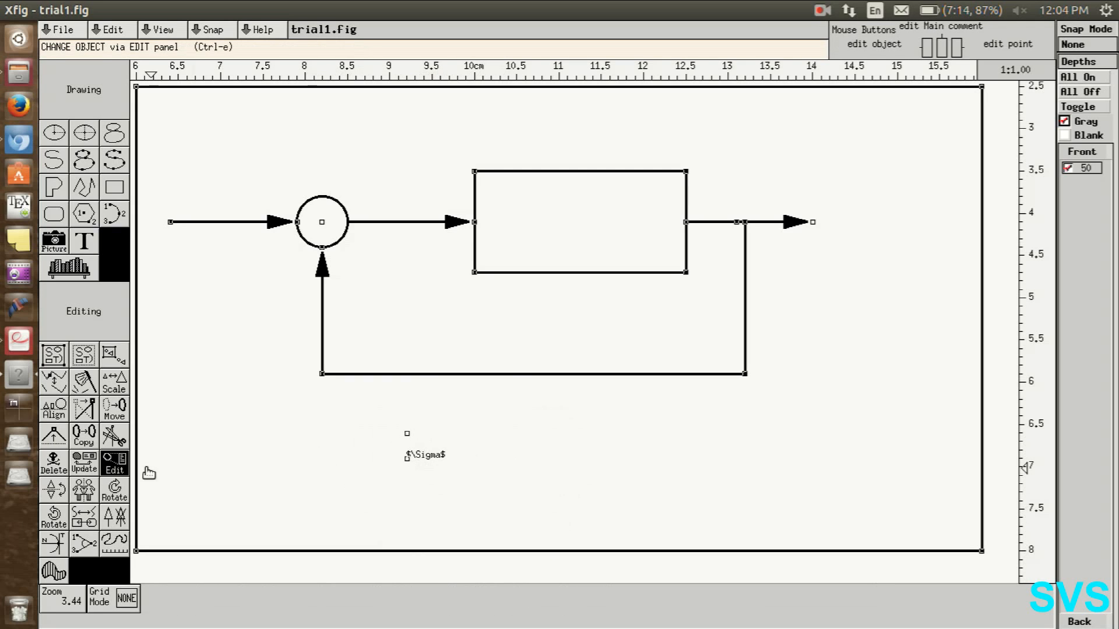
click(438, 458)
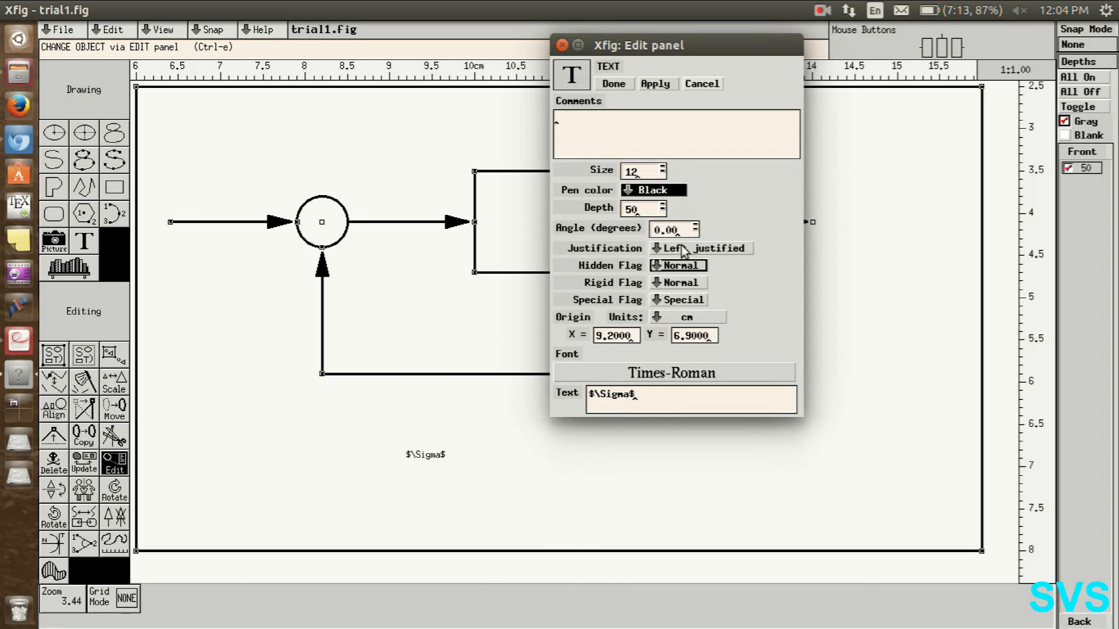
click(612, 84)
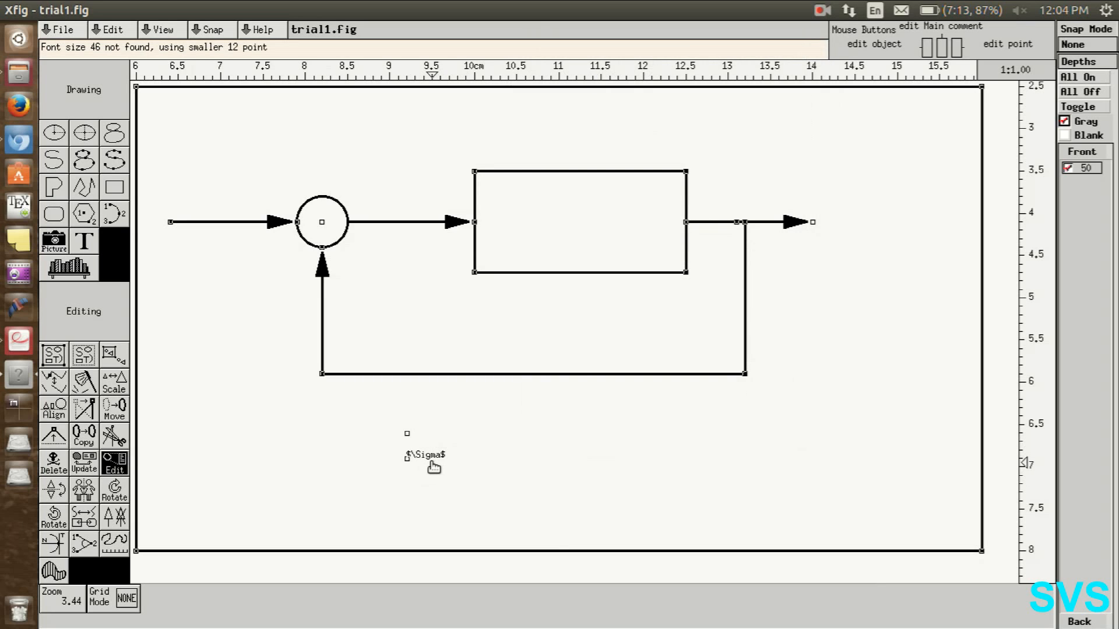
Step: Move the "$\Sigma$" text from below the feedback line into the summing circle
key(m)
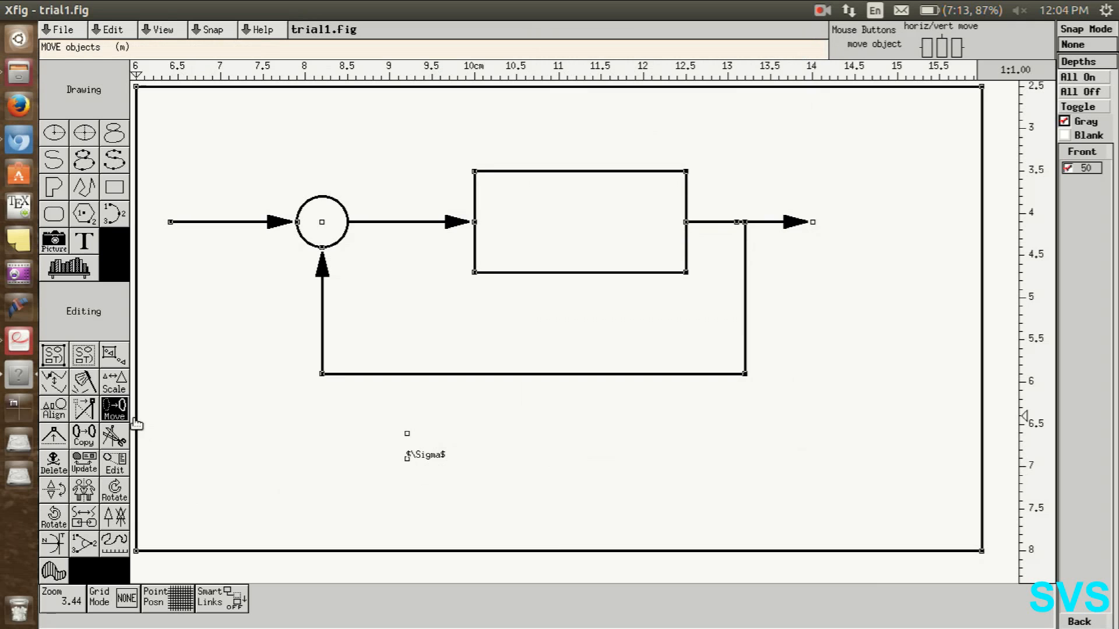
click(425, 457)
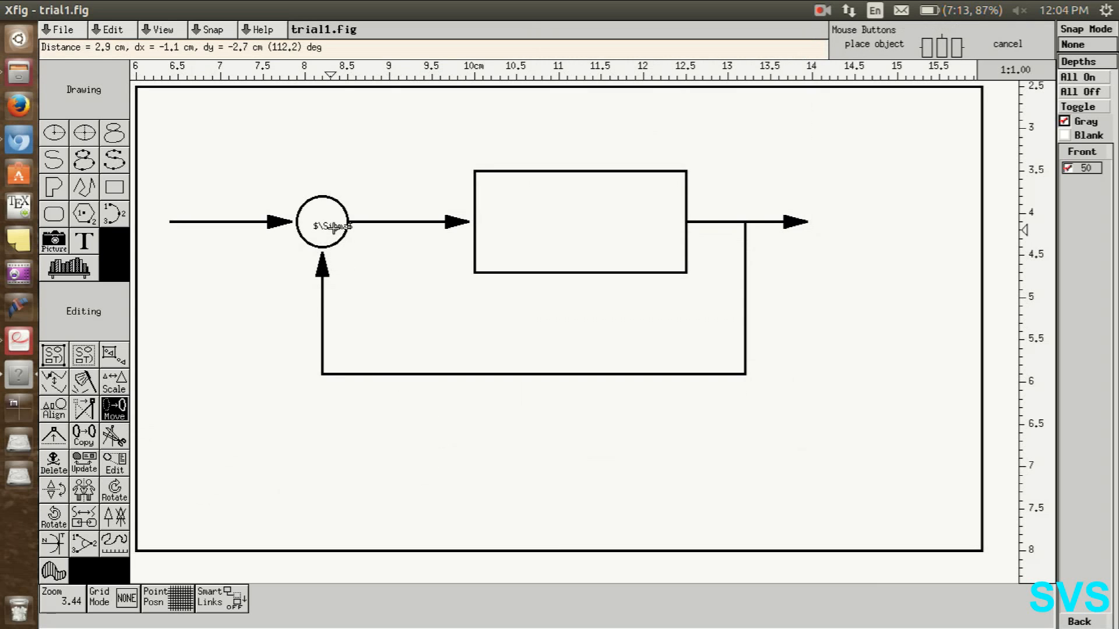
click(333, 229)
Step: Shift the "$\Sigma$" text about 0.1 cm up and to the right within the summing circle
ctrl+right_click(318, 225)
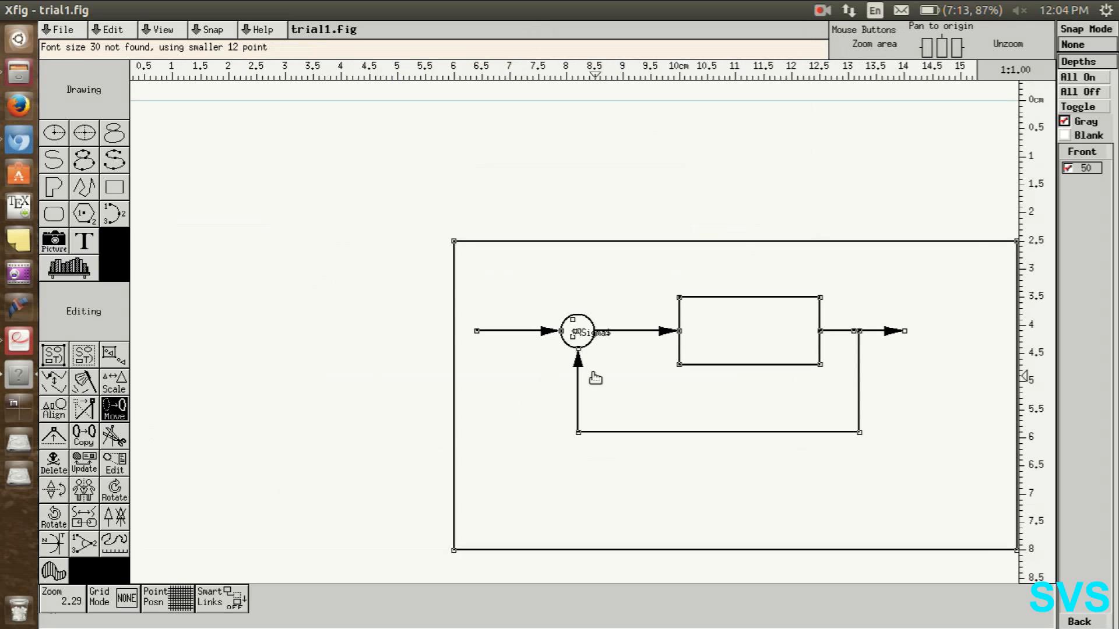
ctrl+click(580, 328)
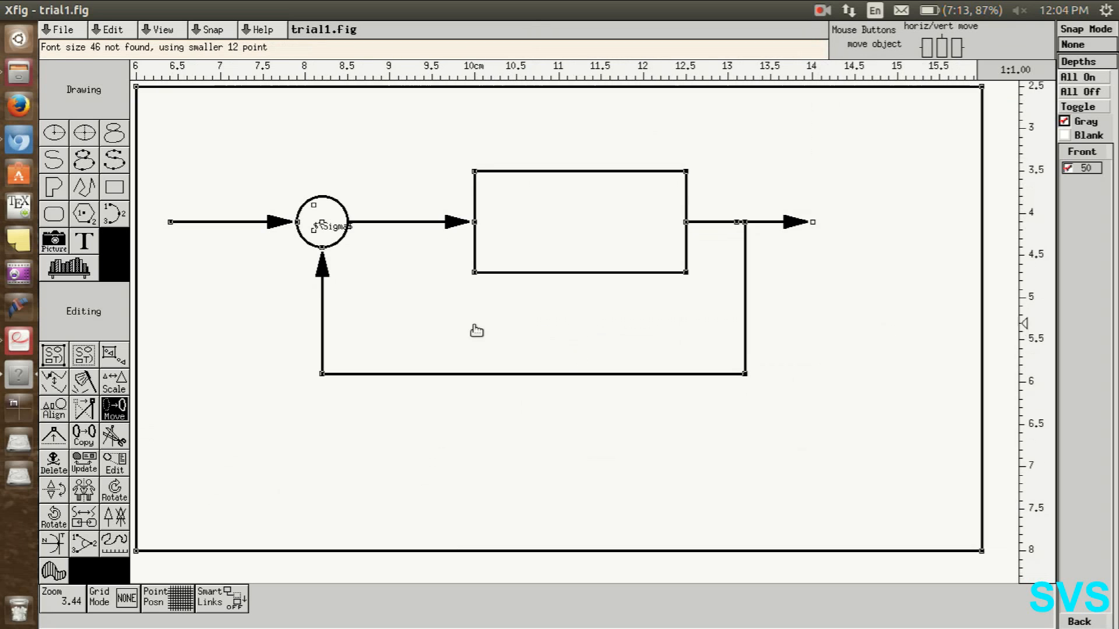
ctrl+click(324, 220)
scroll(929, 462, down, 1)
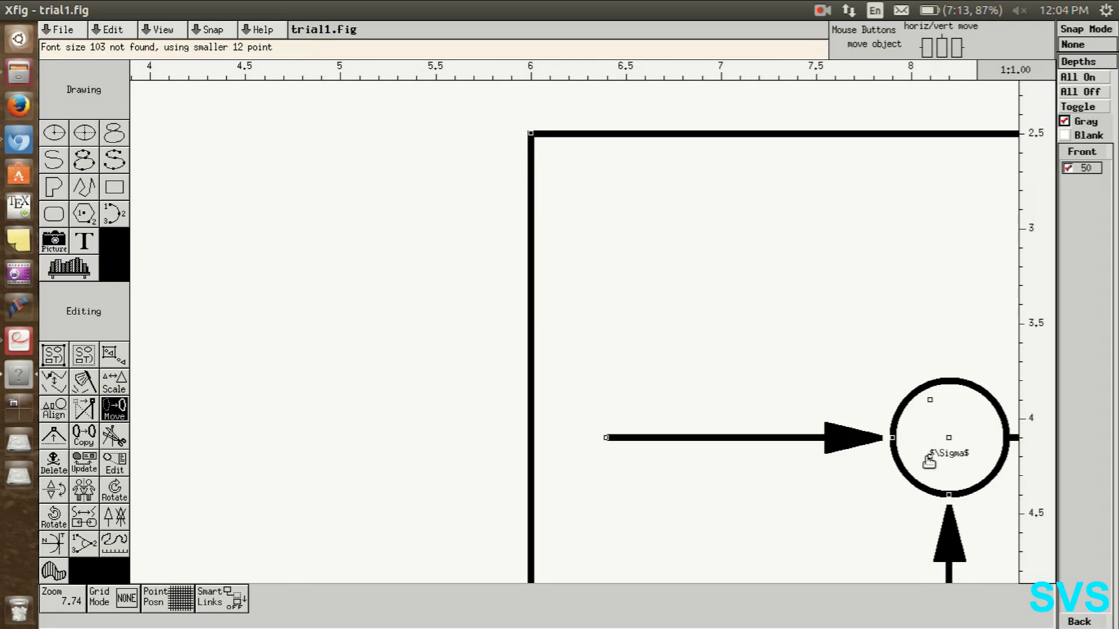
ctrl+right_click(934, 459)
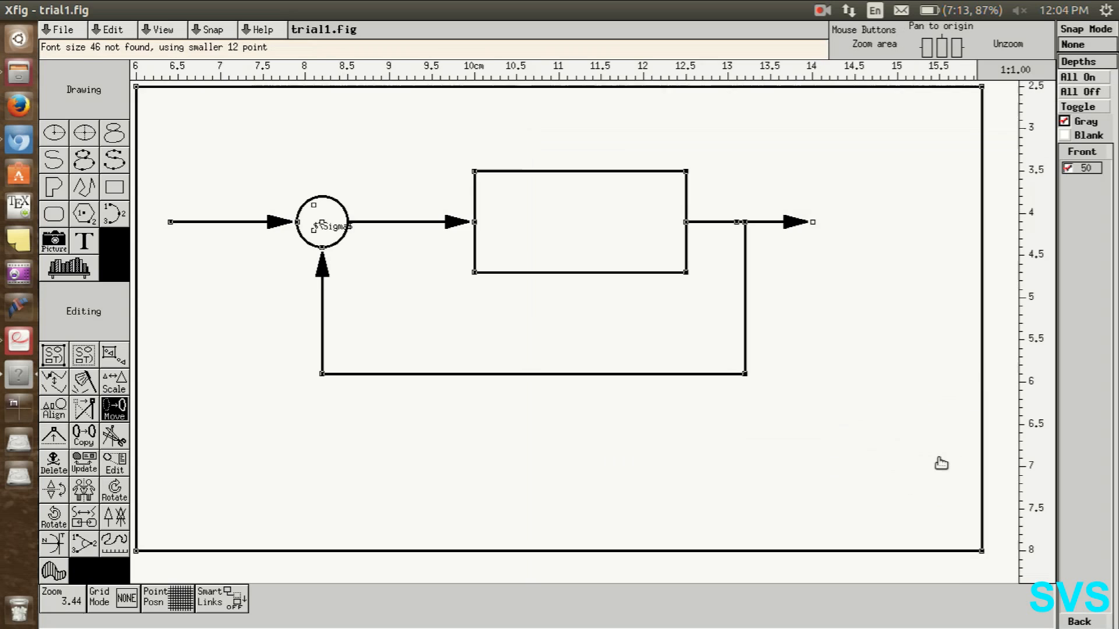
ctrl+click(322, 227)
ctrl+click(330, 236)
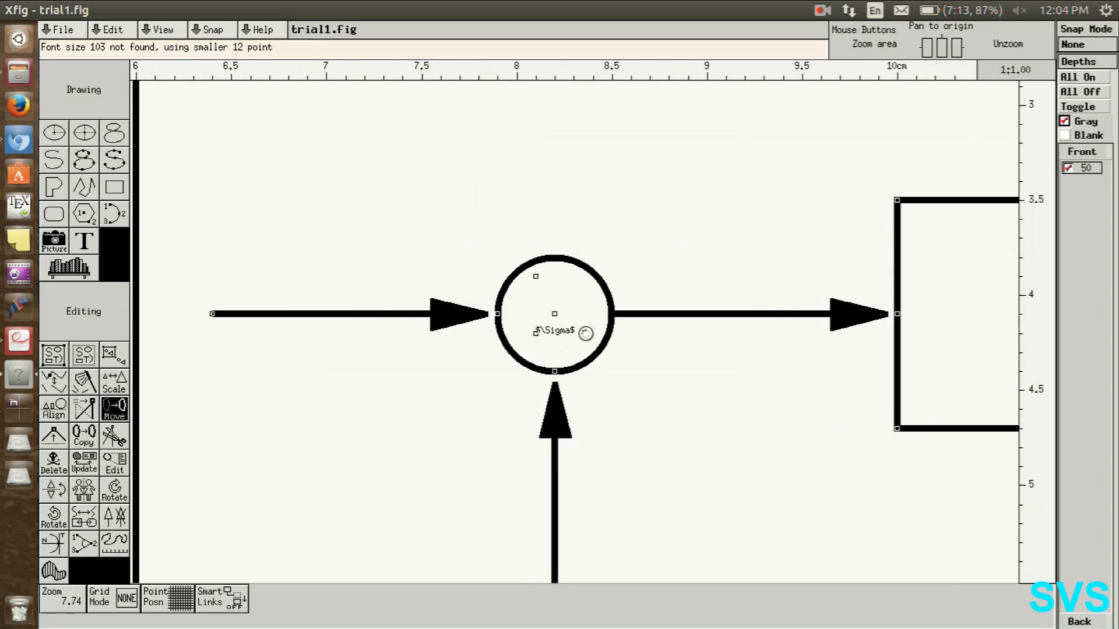
ctrl+click(586, 333)
click(549, 338)
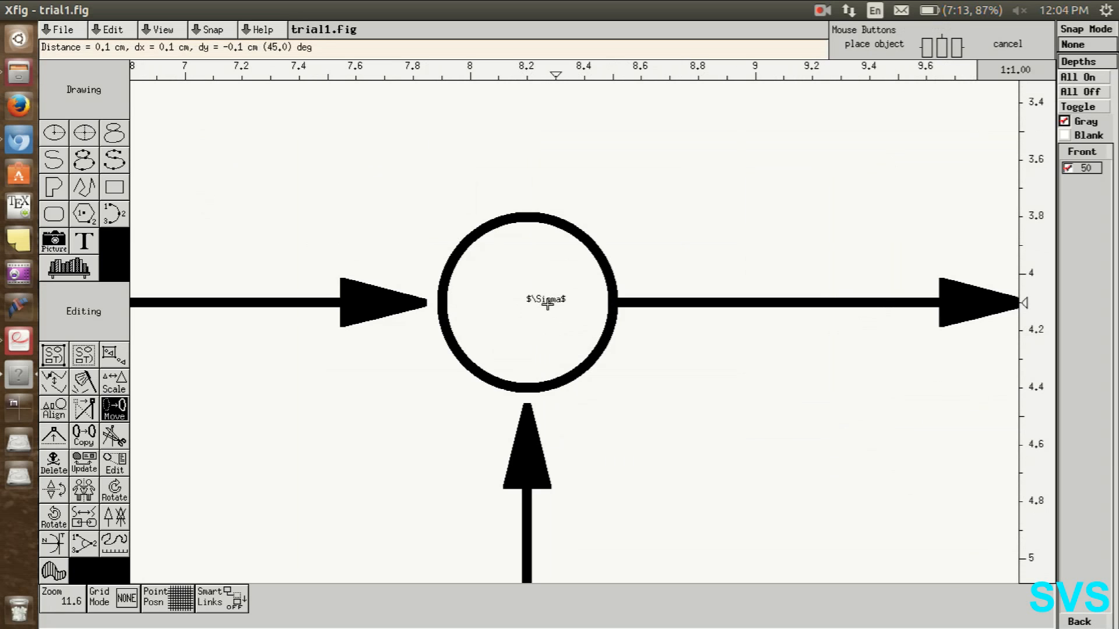
click(549, 306)
Step: Set point positioning to ANY, nudge the "$\Sigma$" text slightly left and down in the summing circle, and save the drawing
click(168, 598)
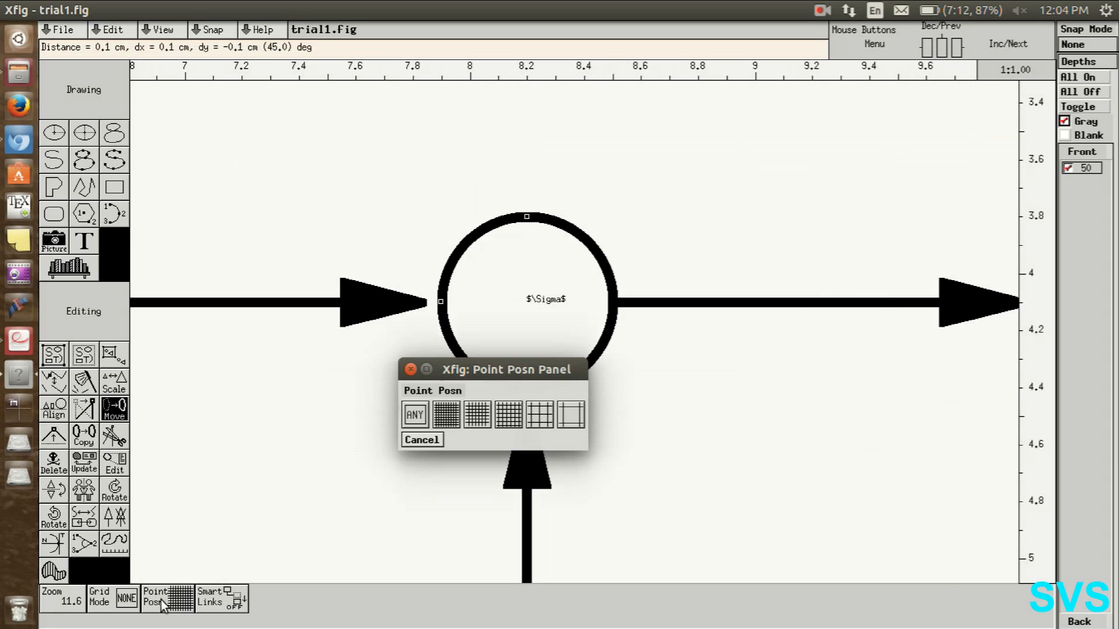
click(414, 415)
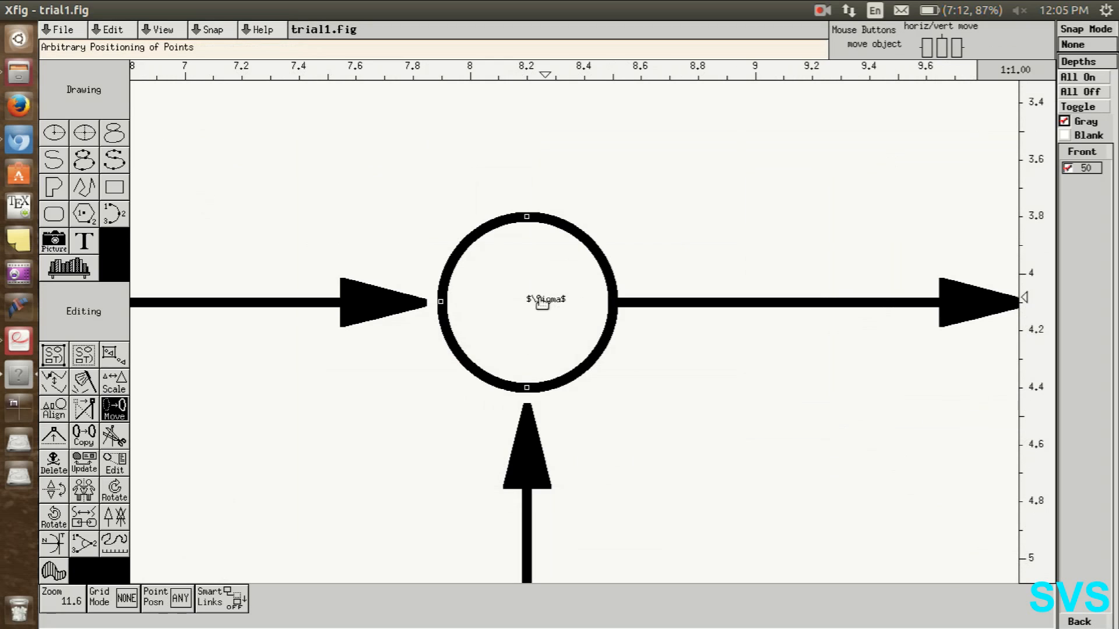
click(535, 301)
click(524, 304)
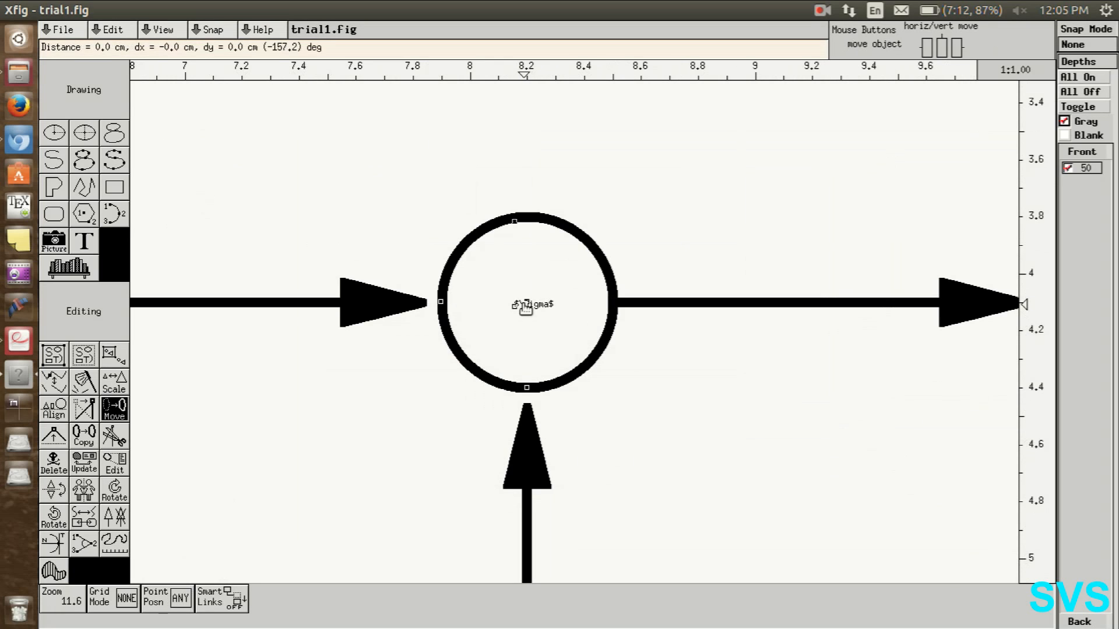
right_click(519, 362)
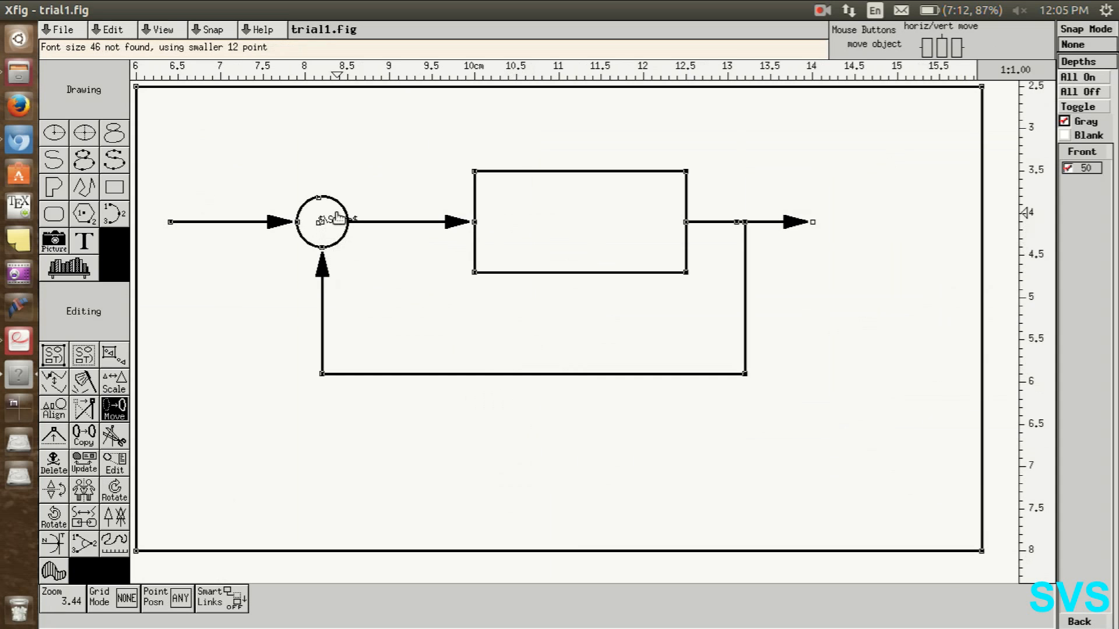
click(58, 29)
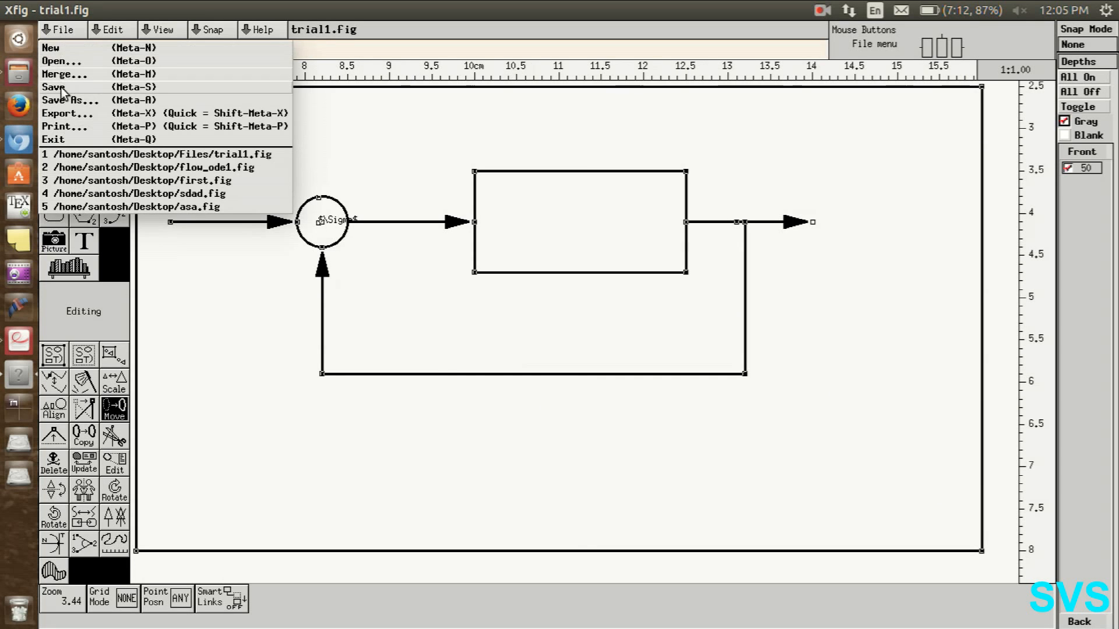
click(53, 87)
Step: Place the LaTeX text "$\frac{s}{s+1}$" in the empty area below the feedback line
click(95, 235)
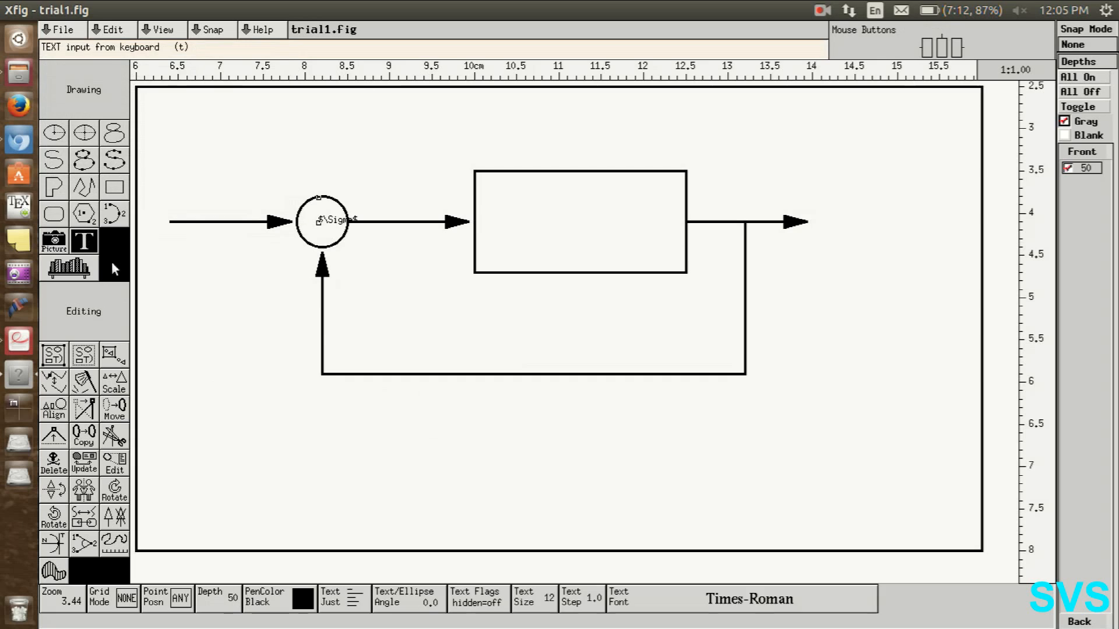
click(371, 436)
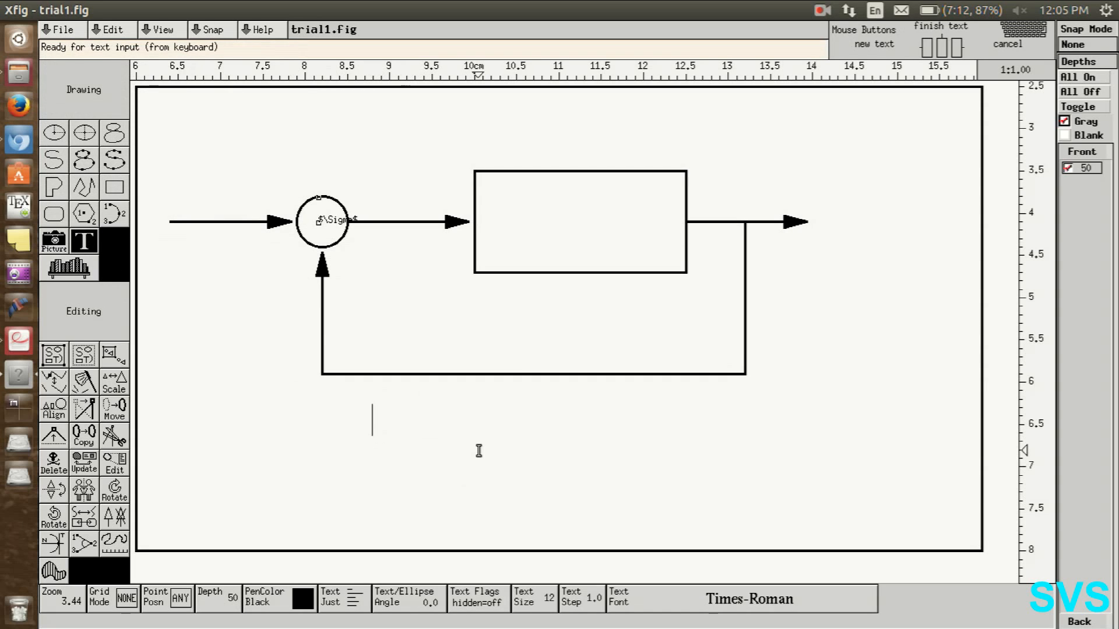
text($$)
key(Left)
text(rac)
text({}{})
key(Left)
text(s}{)
text(s+1)
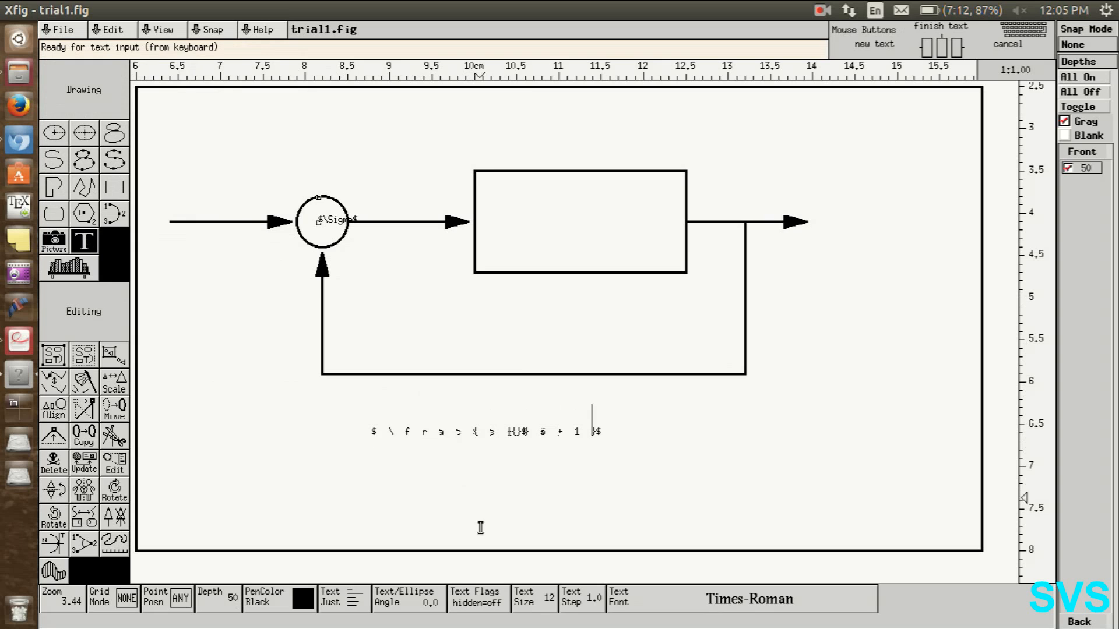
middle_click(523, 479)
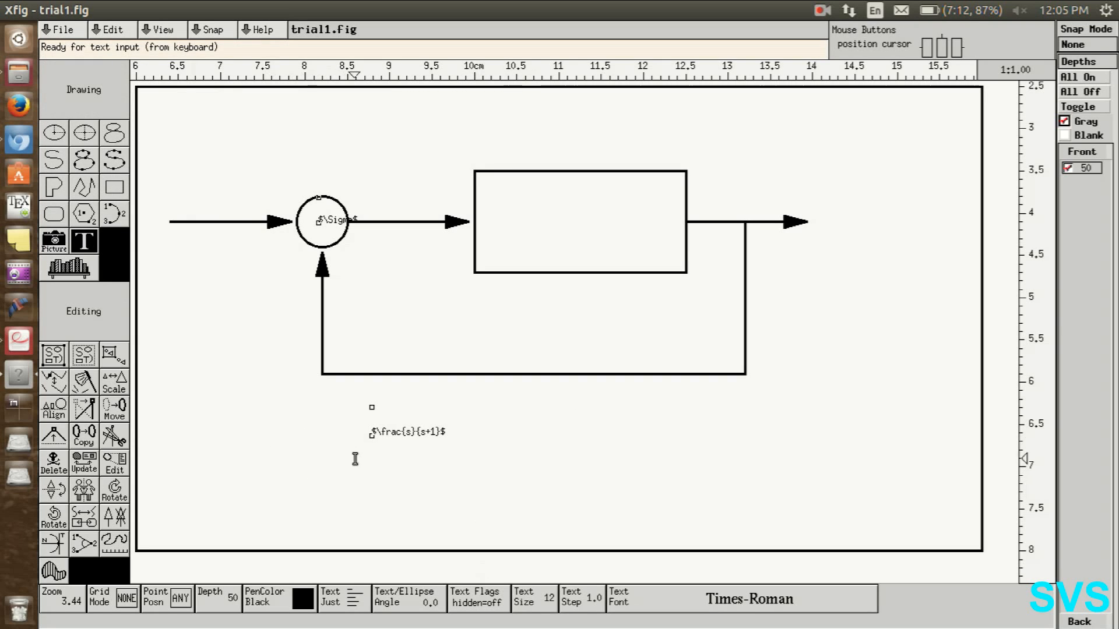
Step: Review the text content and Special Flag in the properties of the "$\frac{s}{s+1}$" label and accept them
key(ctrl+e)
click(403, 438)
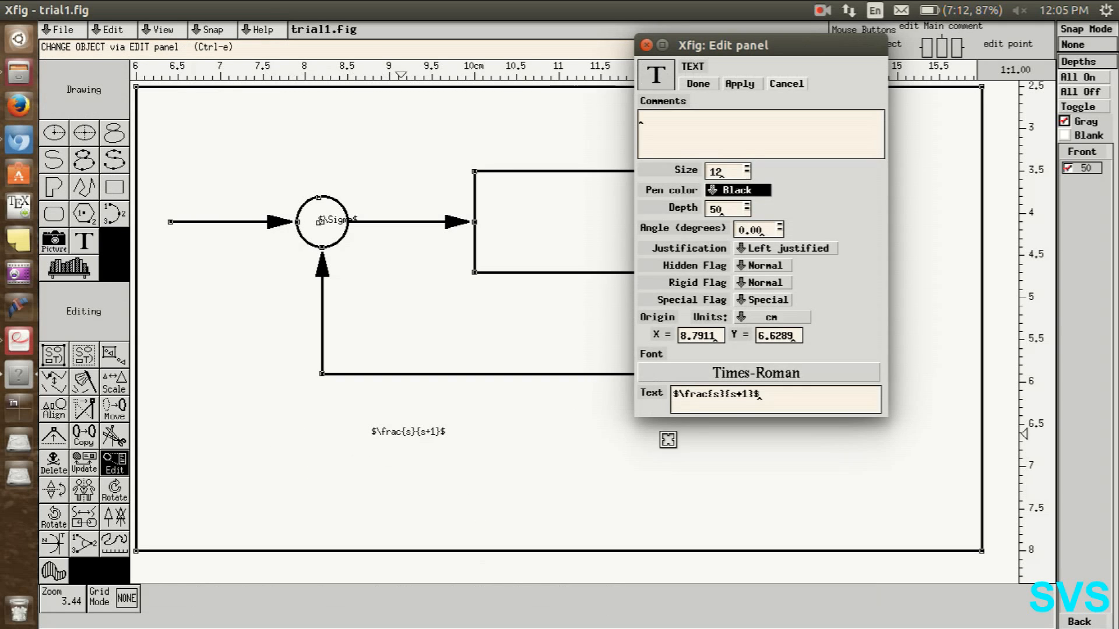
drag(720, 395, 781, 400)
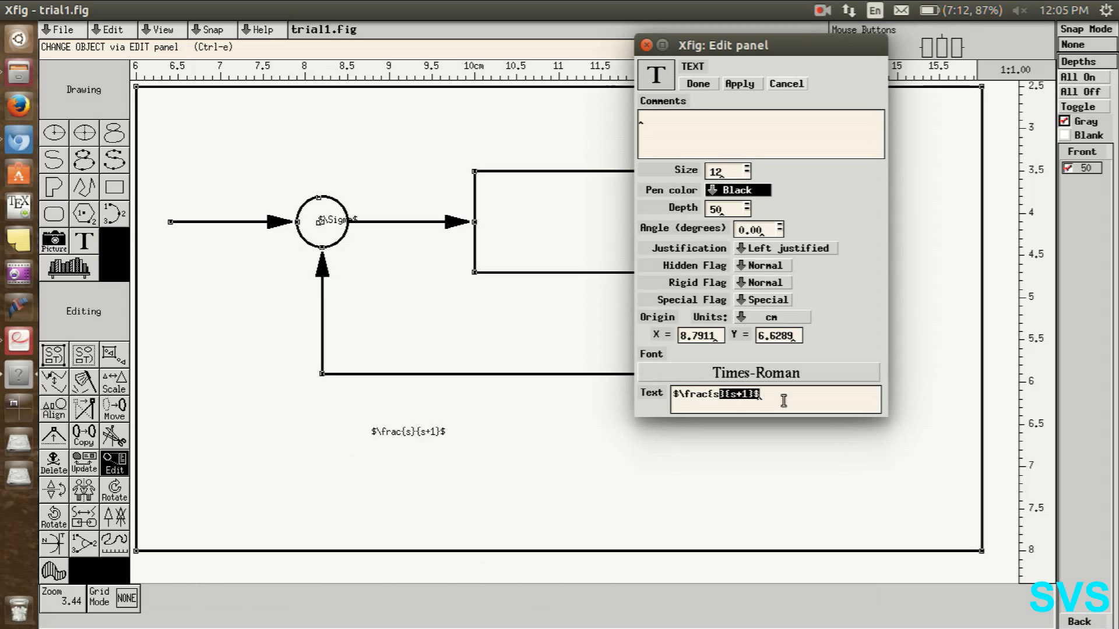
triple_click(775, 395)
click(778, 408)
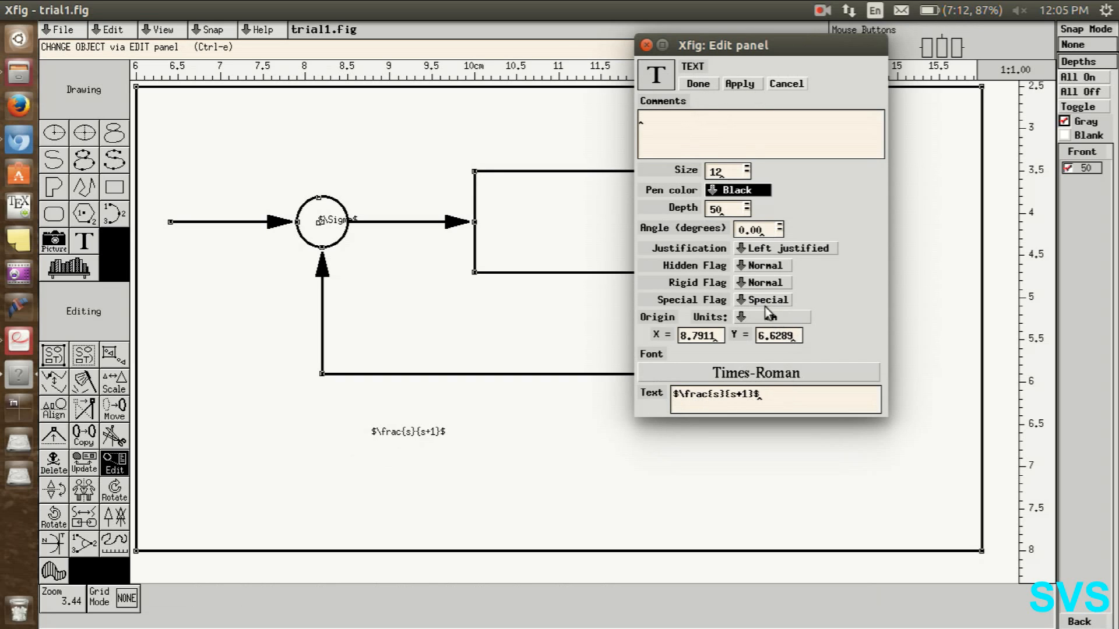
click(744, 83)
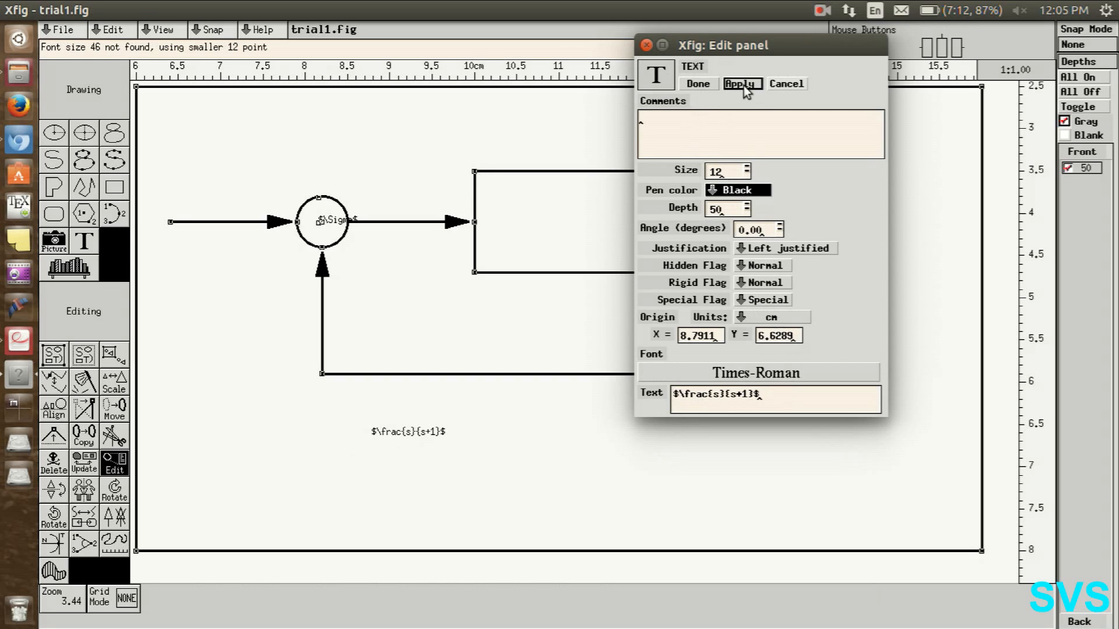
click(698, 84)
Step: Move the "$\frac{s}{s+1}$" text into the middle of the rectangular block
key(m)
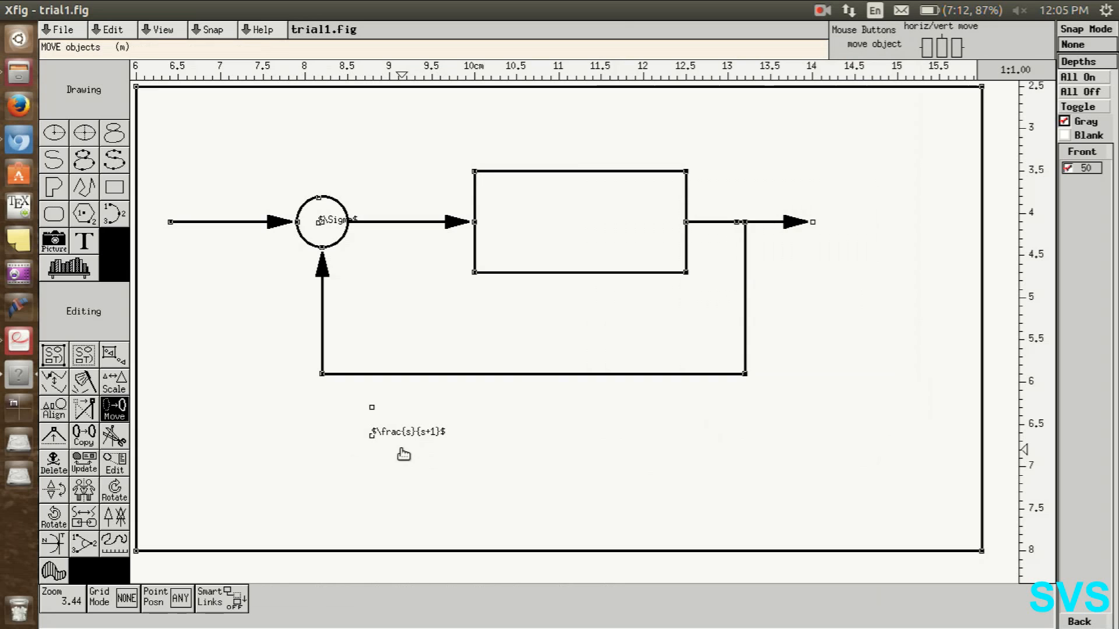
click(399, 433)
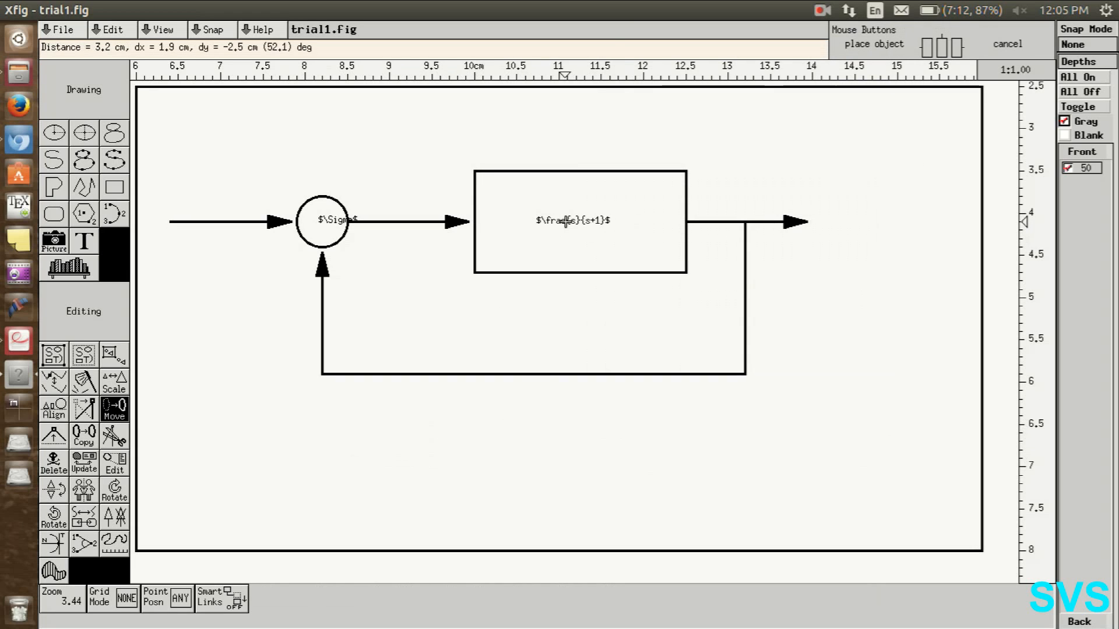
click(560, 223)
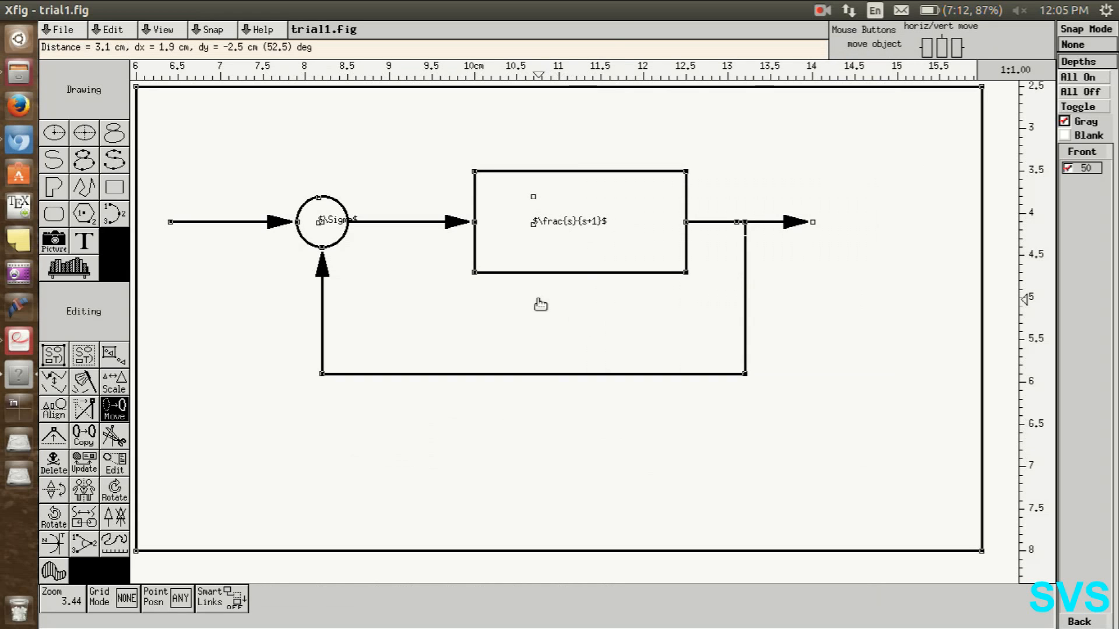
Step: Set point positioning to the 2 mm increment and save the drawing
click(168, 599)
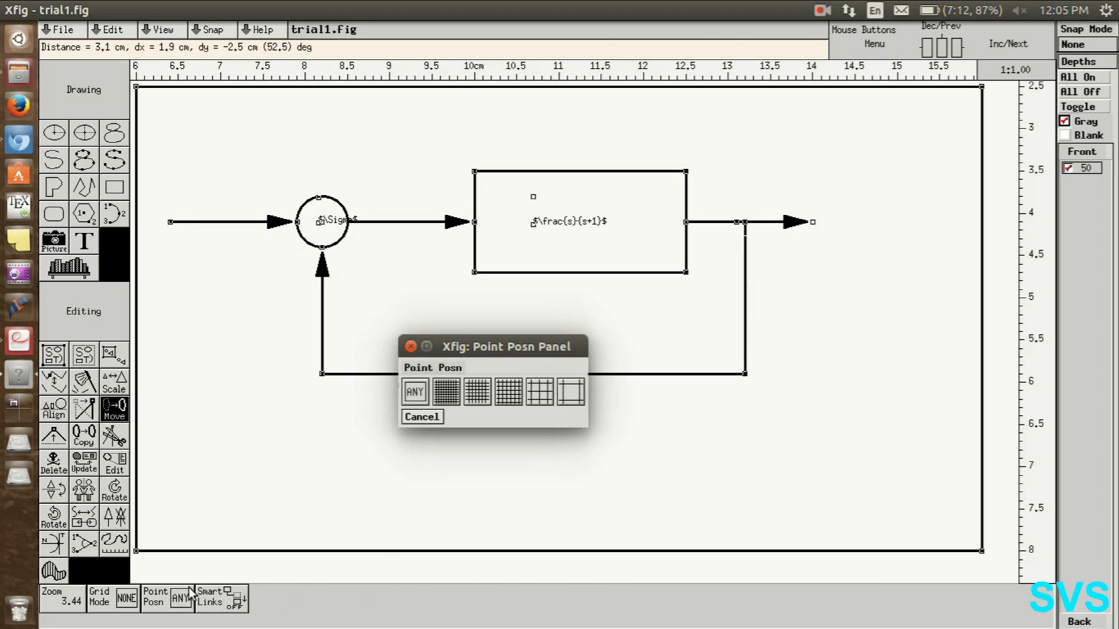
click(477, 394)
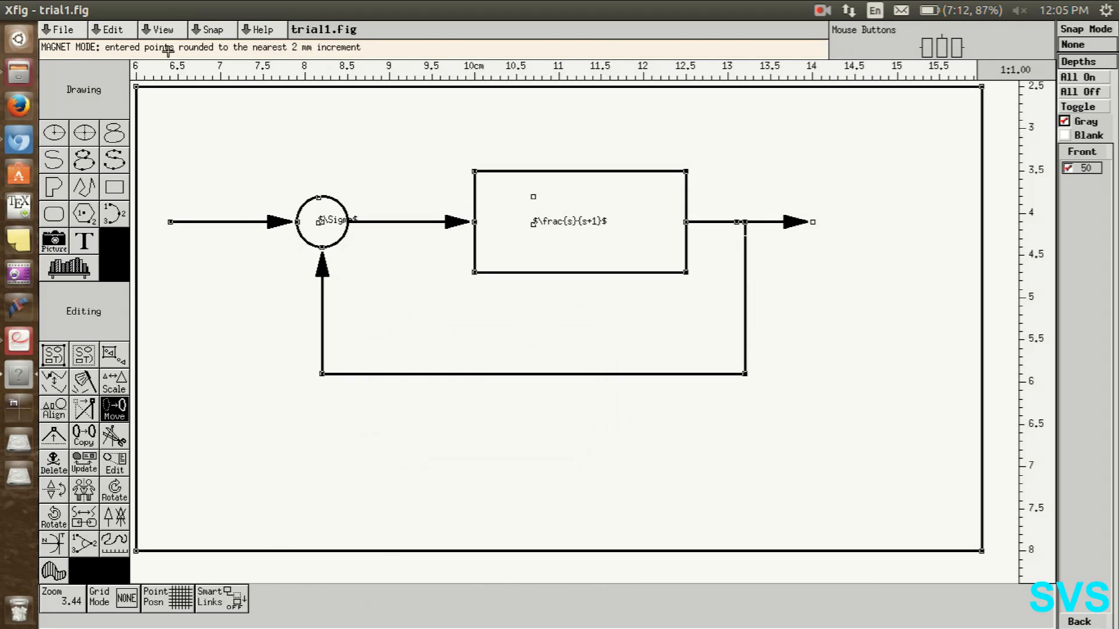
click(63, 31)
click(86, 90)
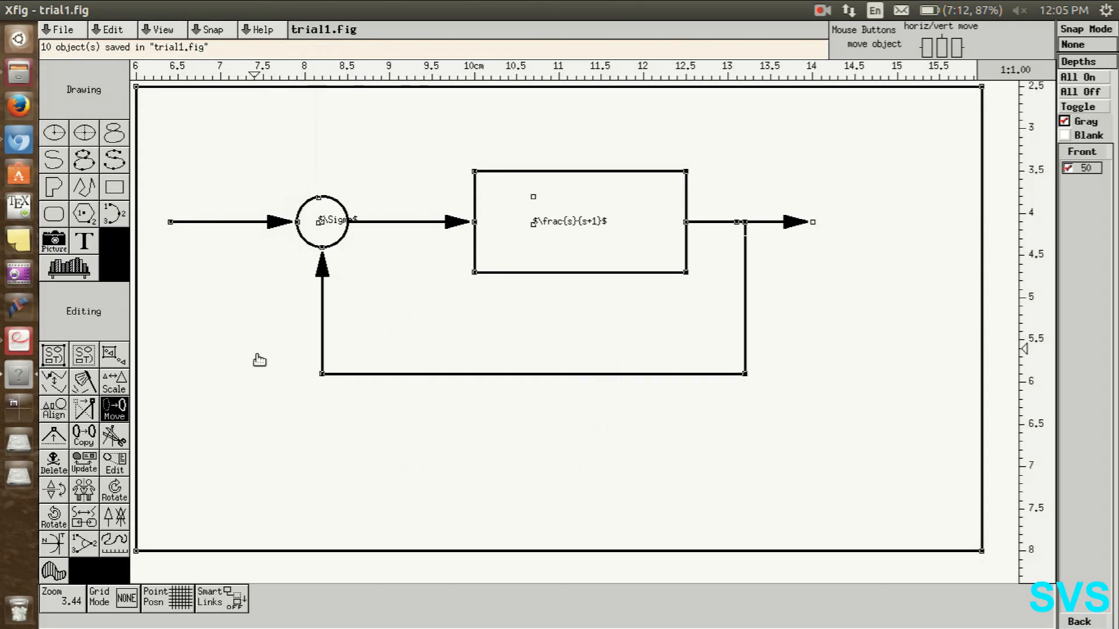
Step: Place the text "R(s)" just above the input arrow leading into the summing circle
key(t)
click(194, 211)
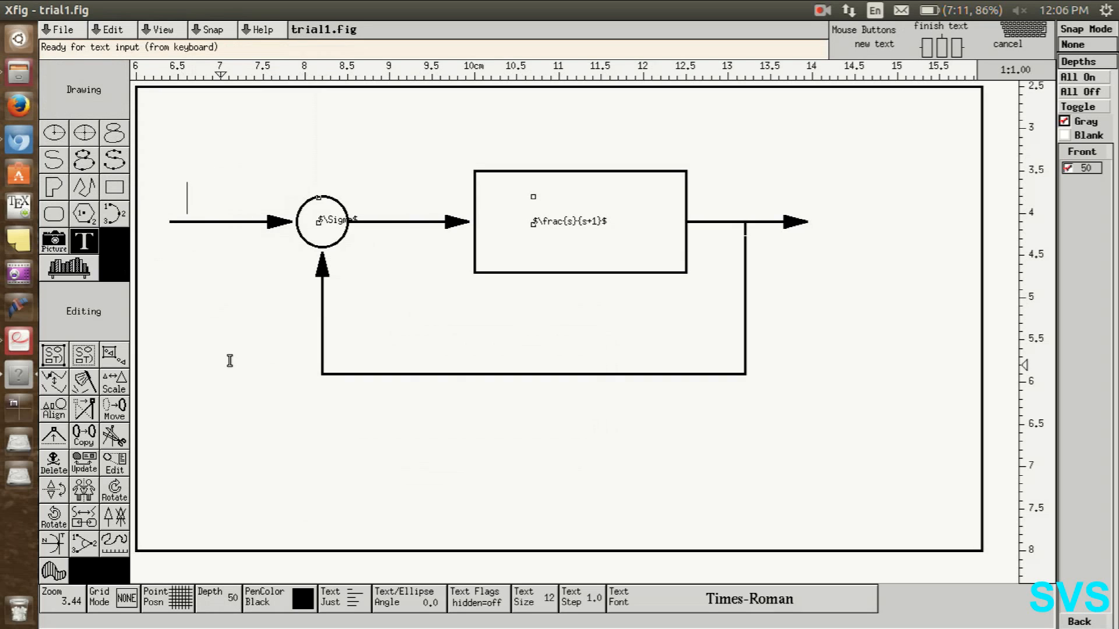
text(R(s))
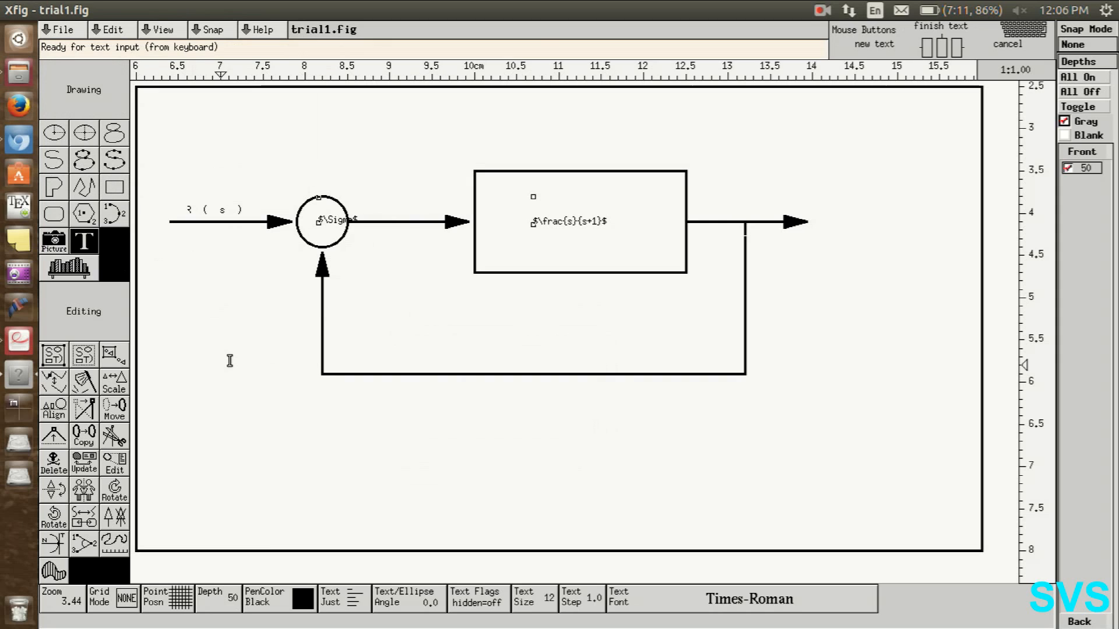
middle_click(220, 357)
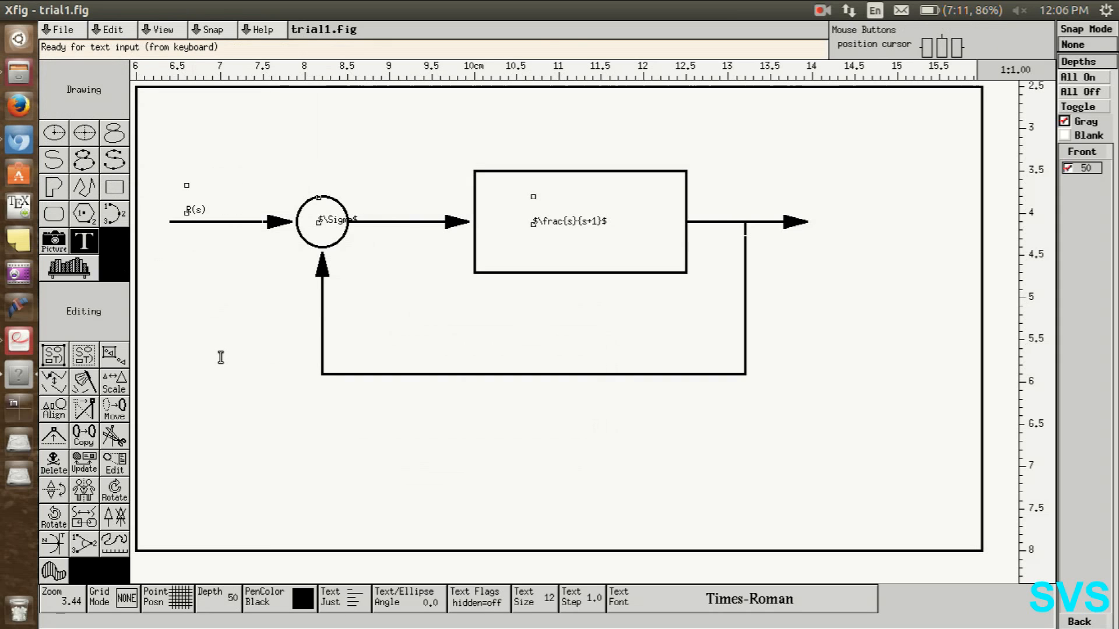
Step: Copy the "R(s)" label to a spot above the output arrow beyond the rectangular block
key(ctrl+c)
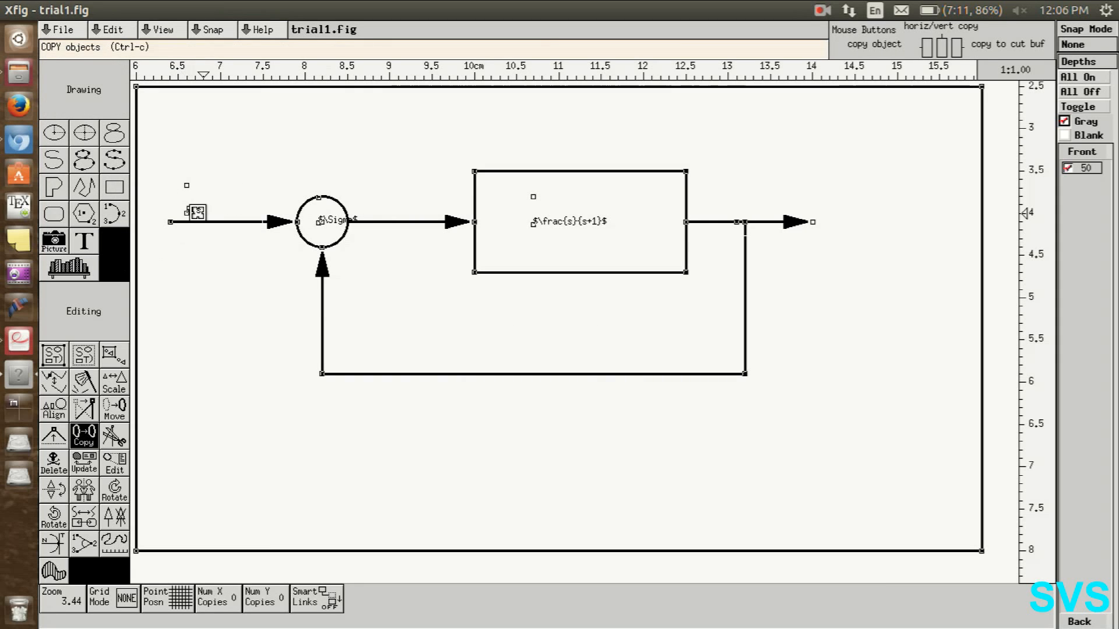
click(201, 209)
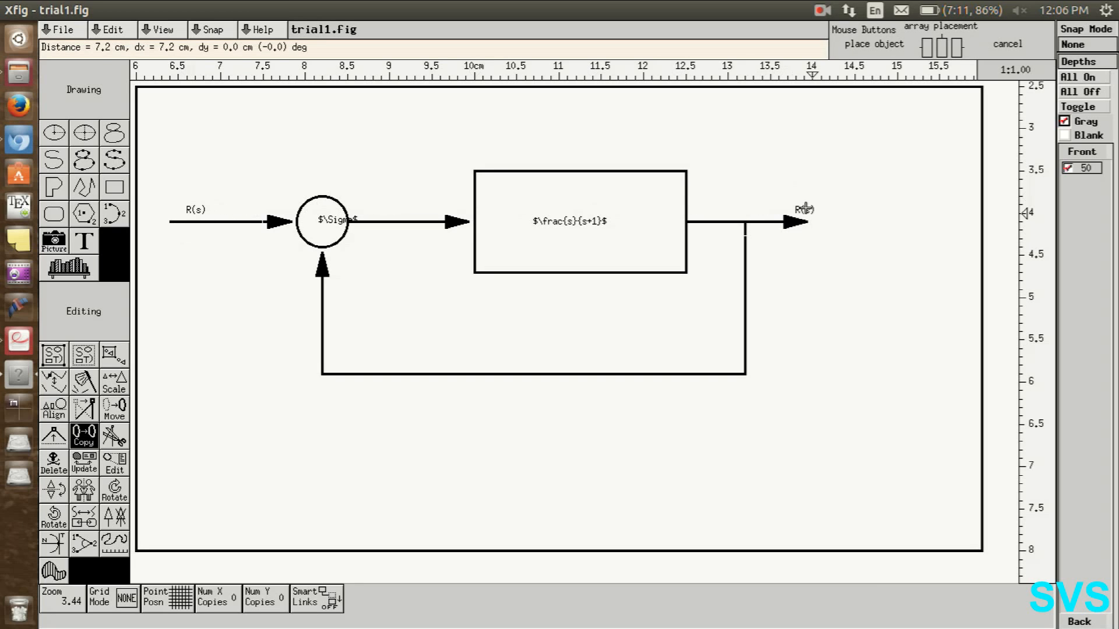
click(774, 194)
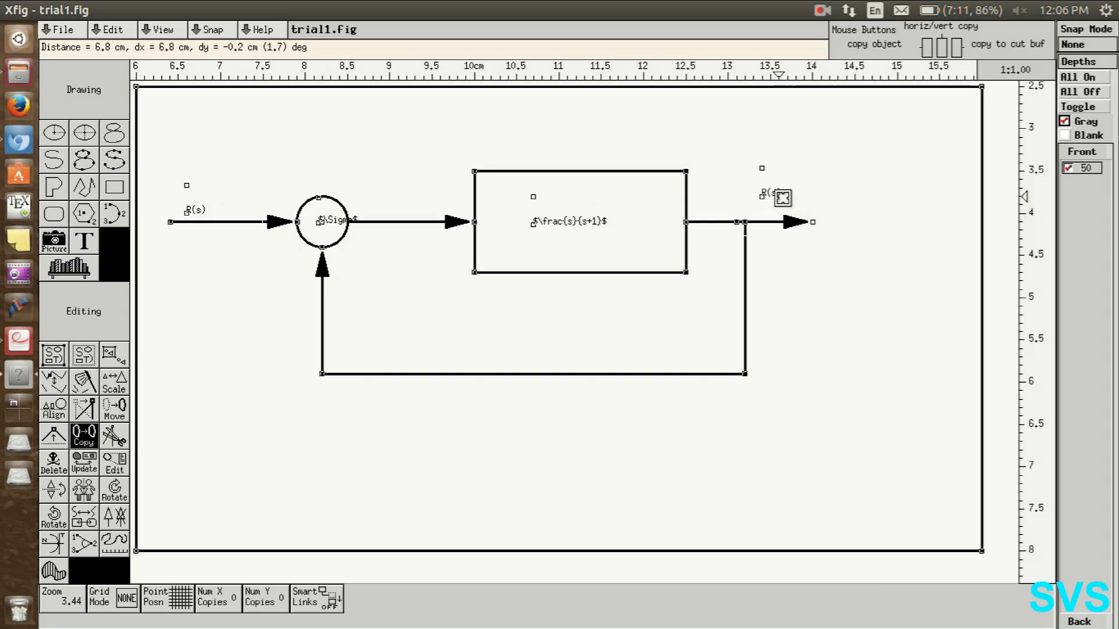
Step: Change the text of the copied label above the output arrow to "C(s)" and save the drawing
key(ctrl+e)
click(775, 194)
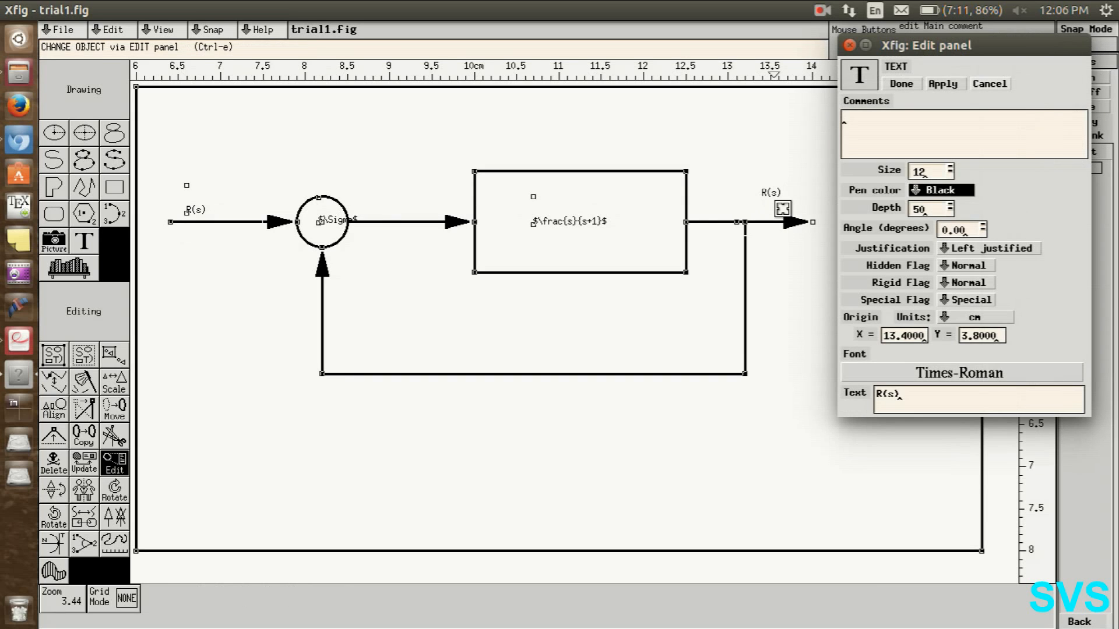
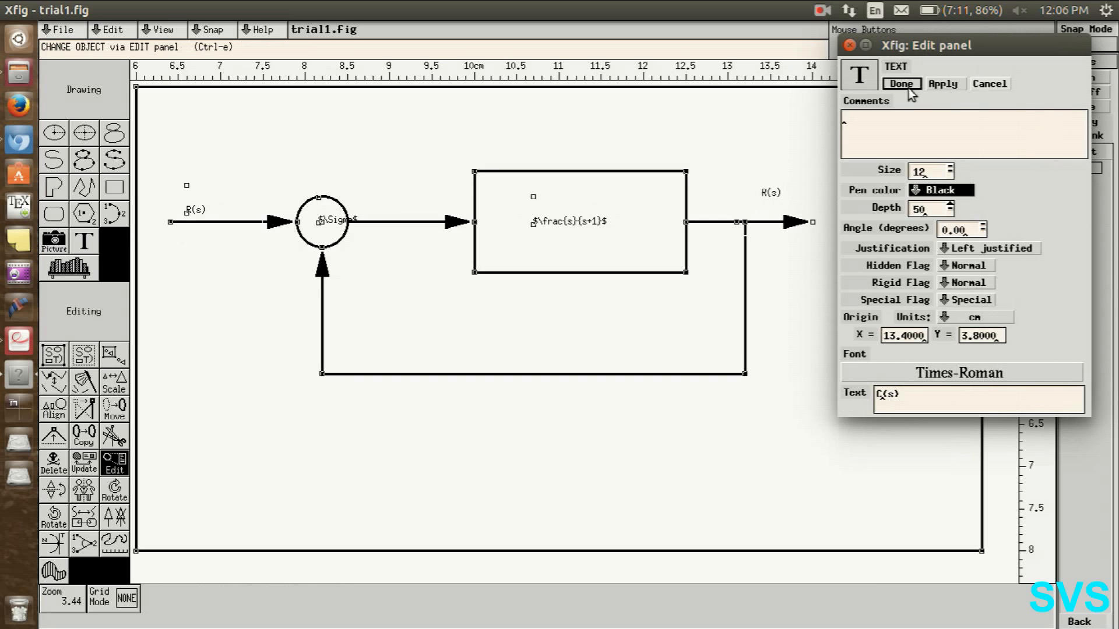
click(901, 85)
click(67, 31)
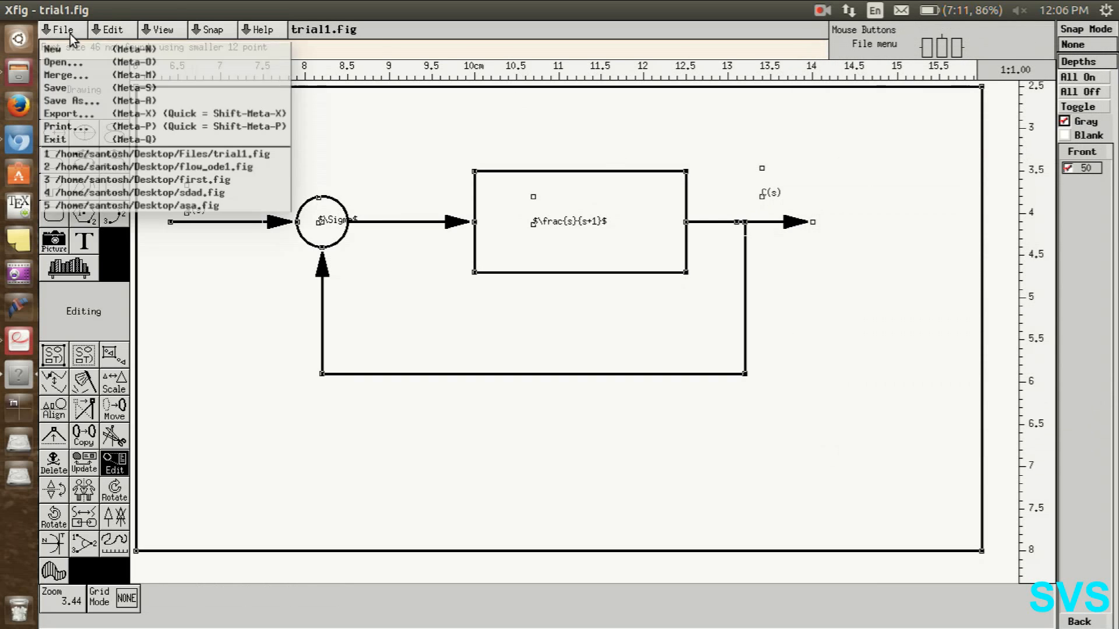
click(69, 87)
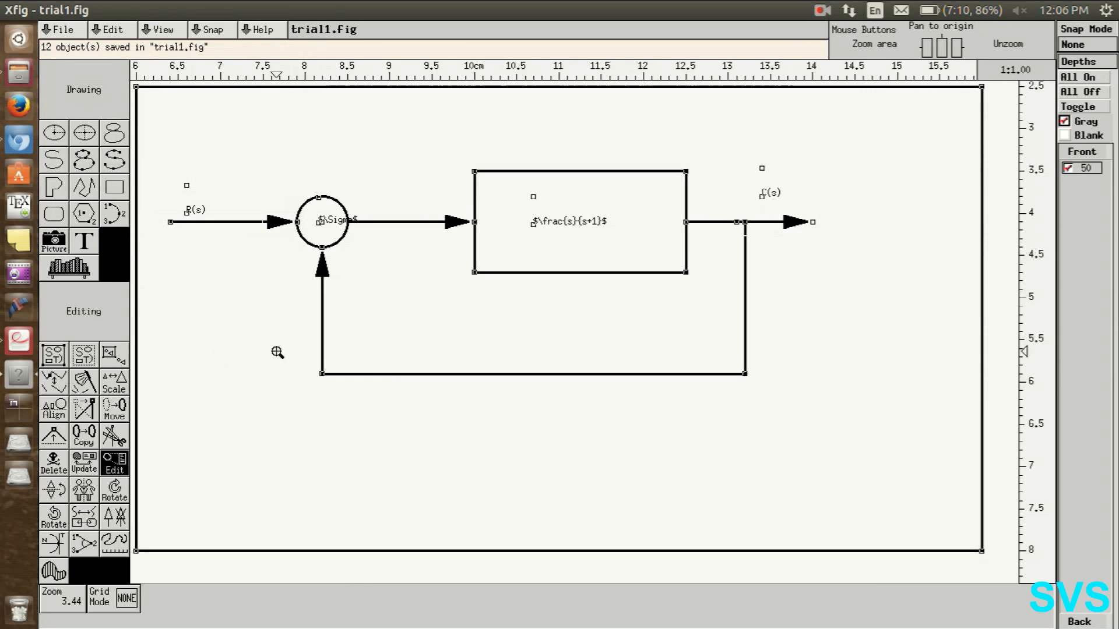
Step: Delete the large outer rectangle surrounding the block diagram and save the drawing
key(d)
click(291, 551)
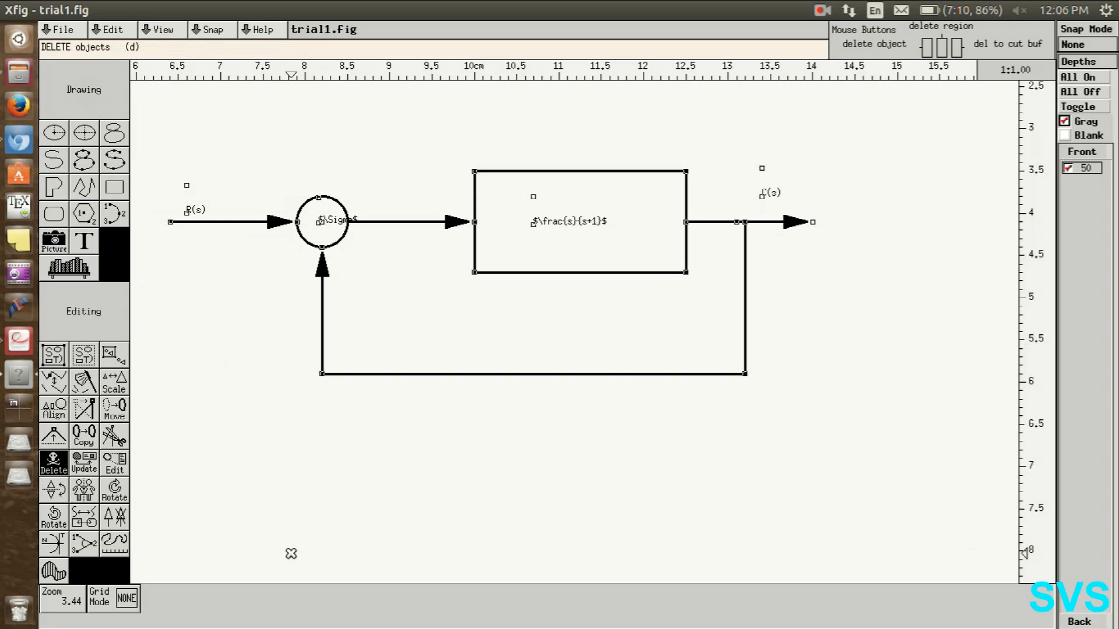
click(58, 29)
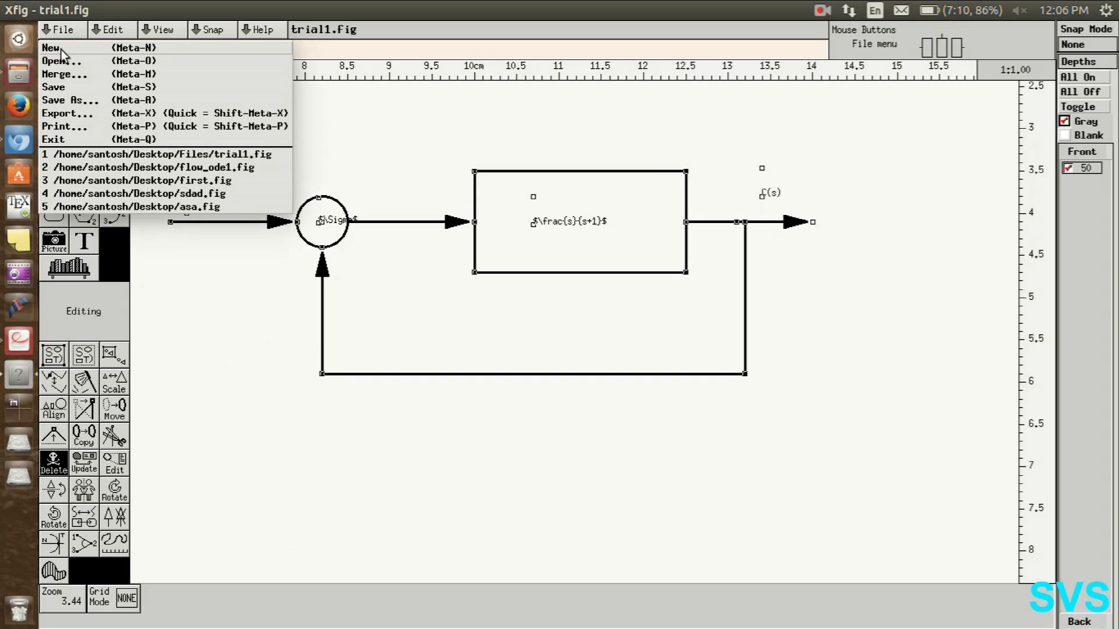
click(72, 89)
Step: Restore the drawing window from full screen and move it down to uncover the Files folder on the desktop
key(ctrl+z)
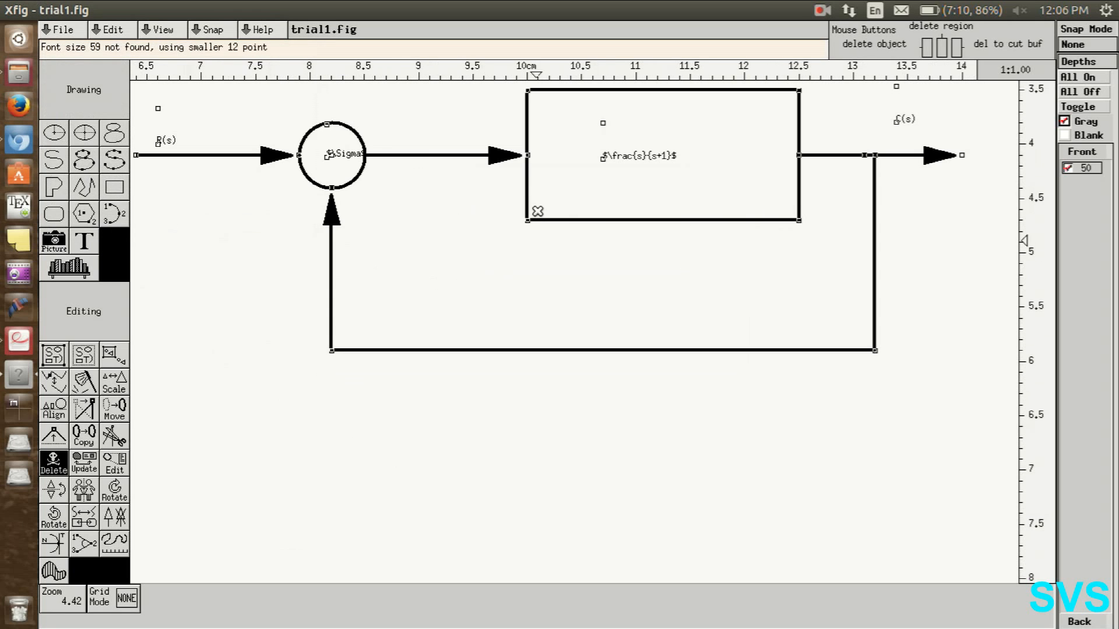
drag(592, 8, 609, 84)
ctrl+right_click(707, 267)
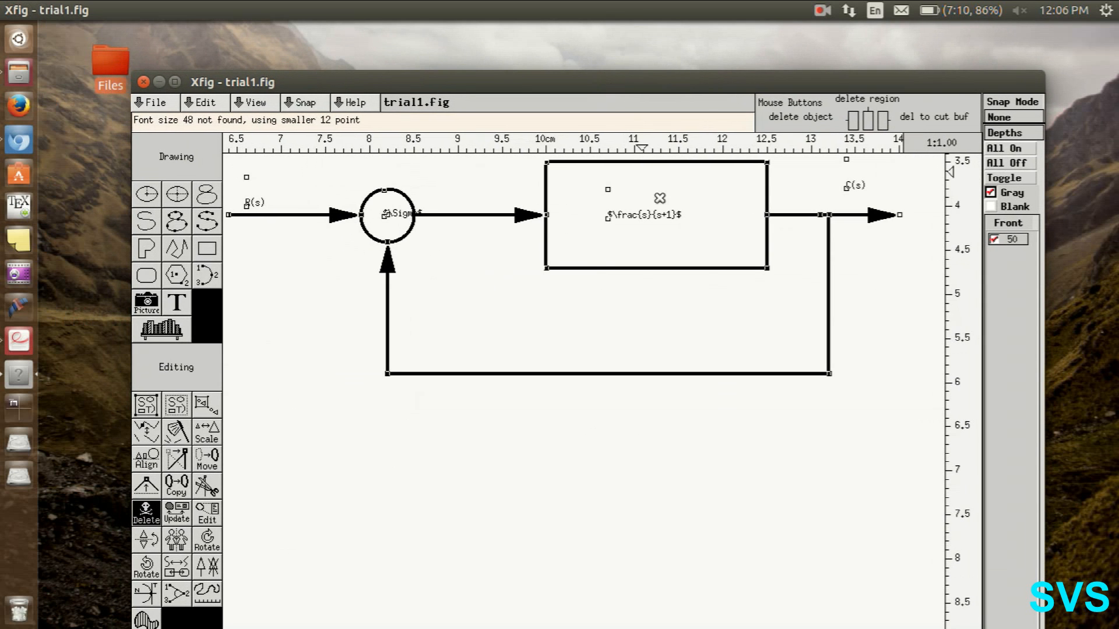
drag(542, 80, 616, 115)
click(558, 69)
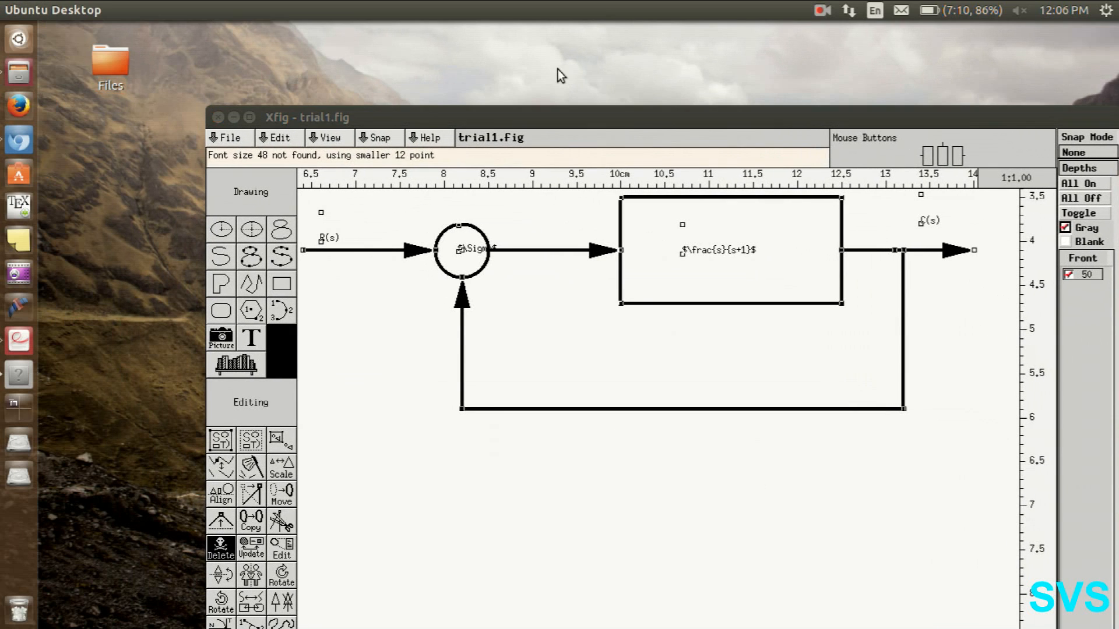
Step: Search the installed applications for "term", launch Terminal and place its window below the Files folder icon
click(24, 38)
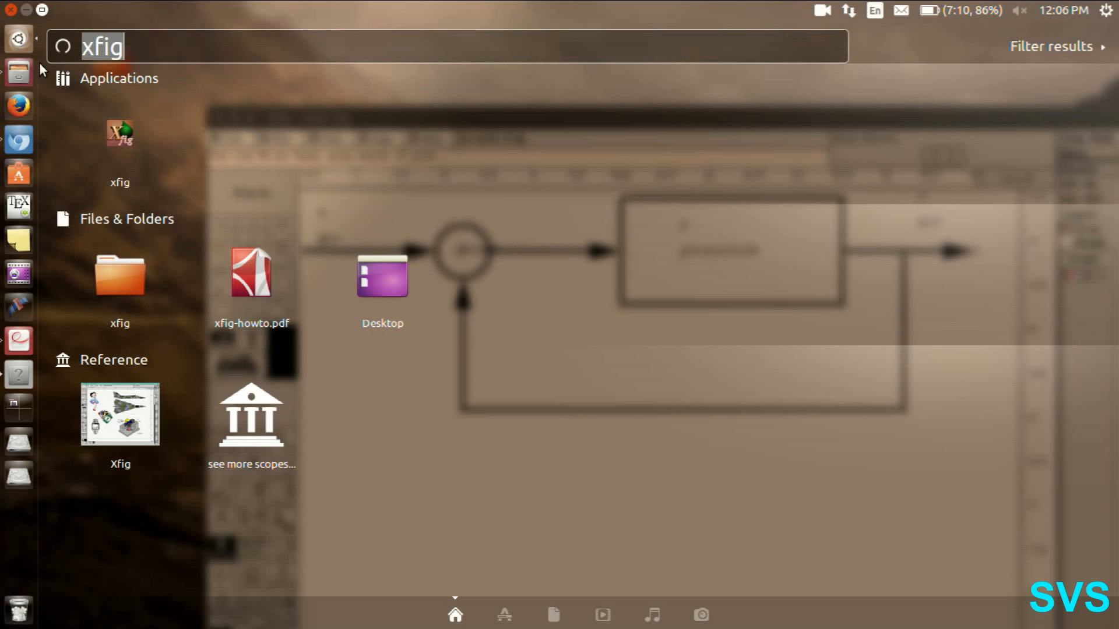
text(ter)
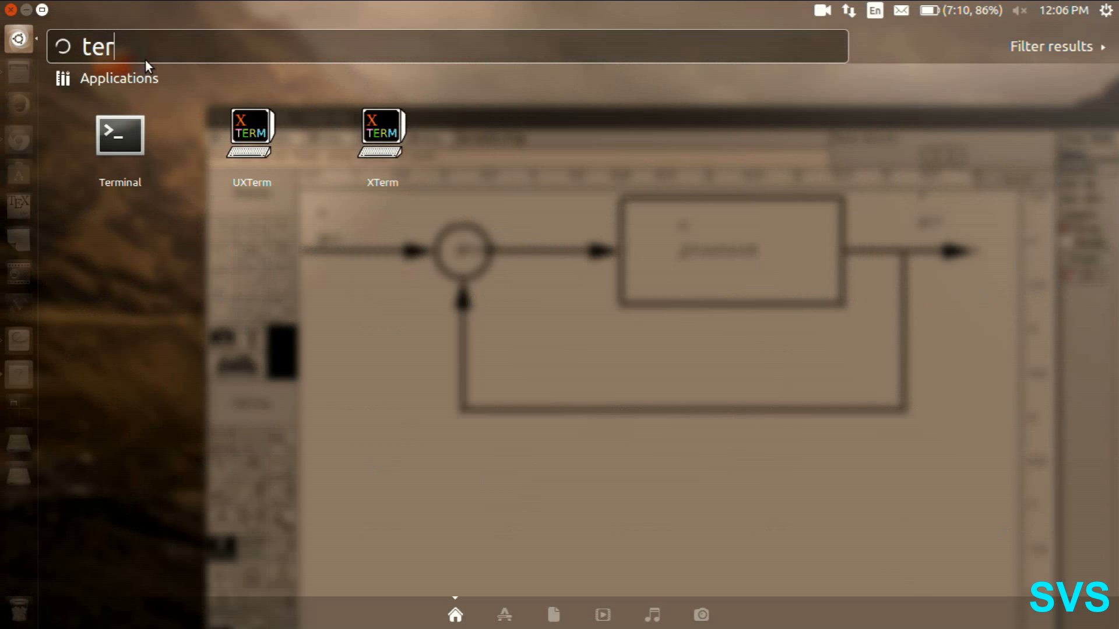
text(m)
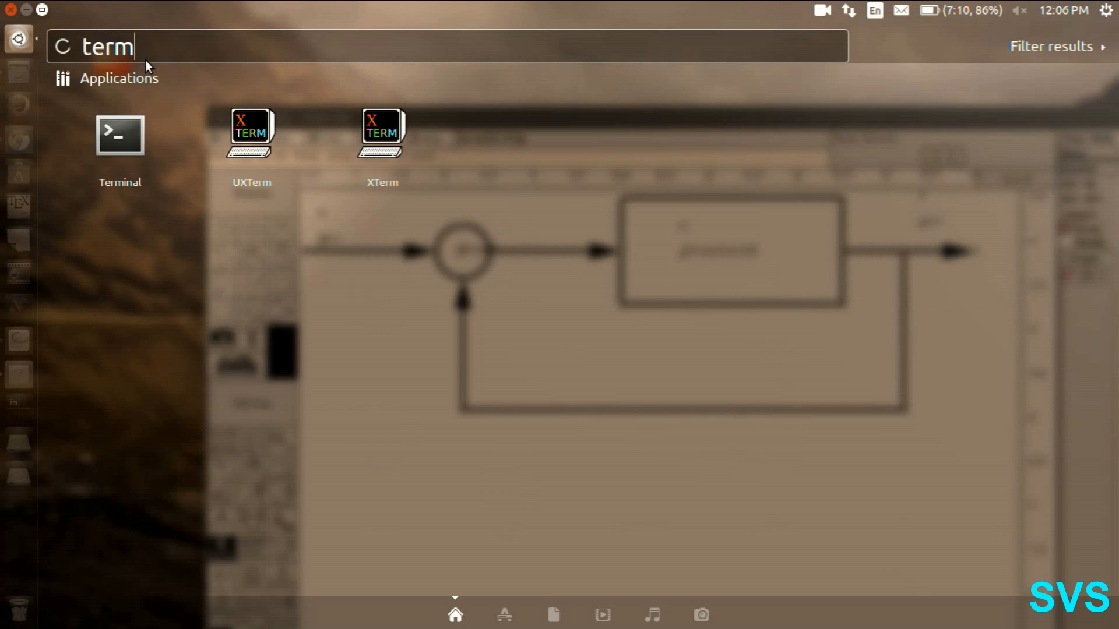
click(112, 124)
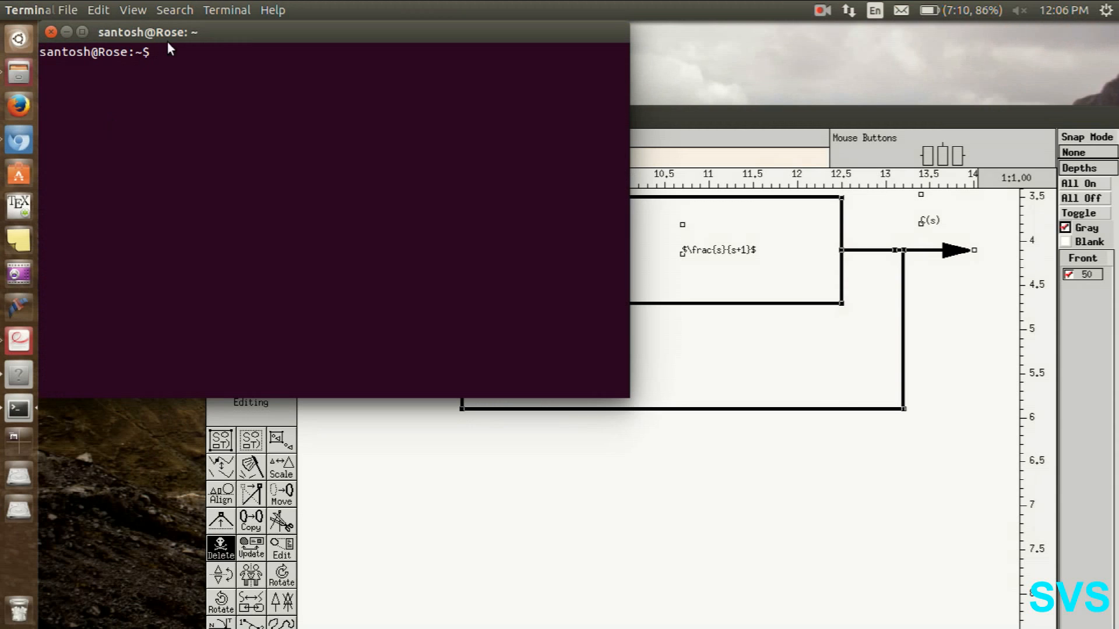
drag(173, 34, 224, 110)
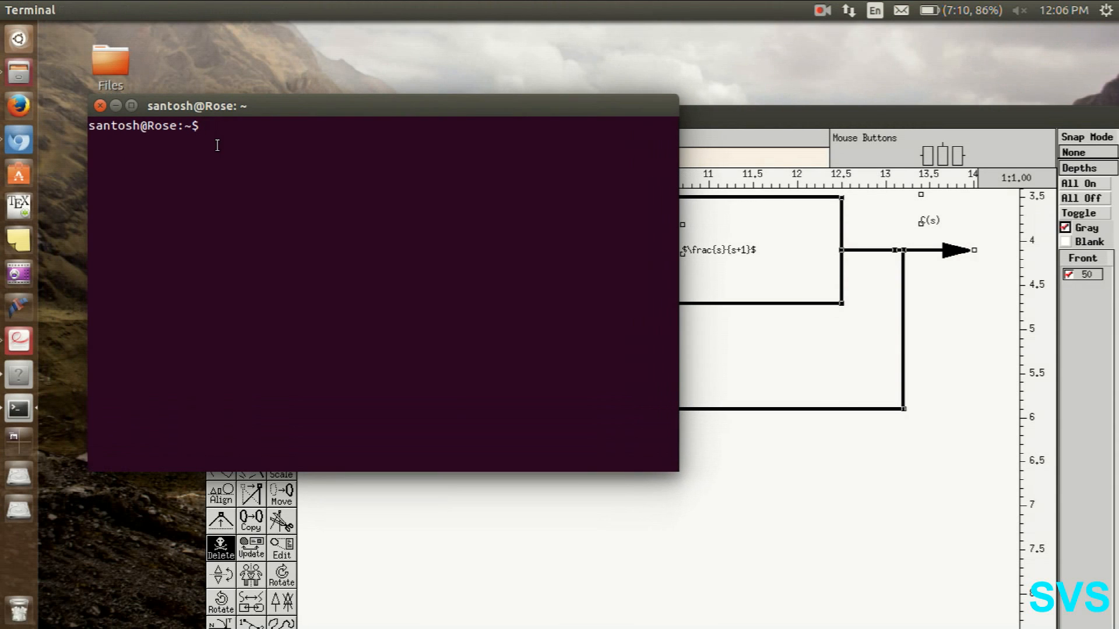
Step: Run fig2eps without a file to view its usage help, and clear the terminal
text(fig2eps)
key(Return)
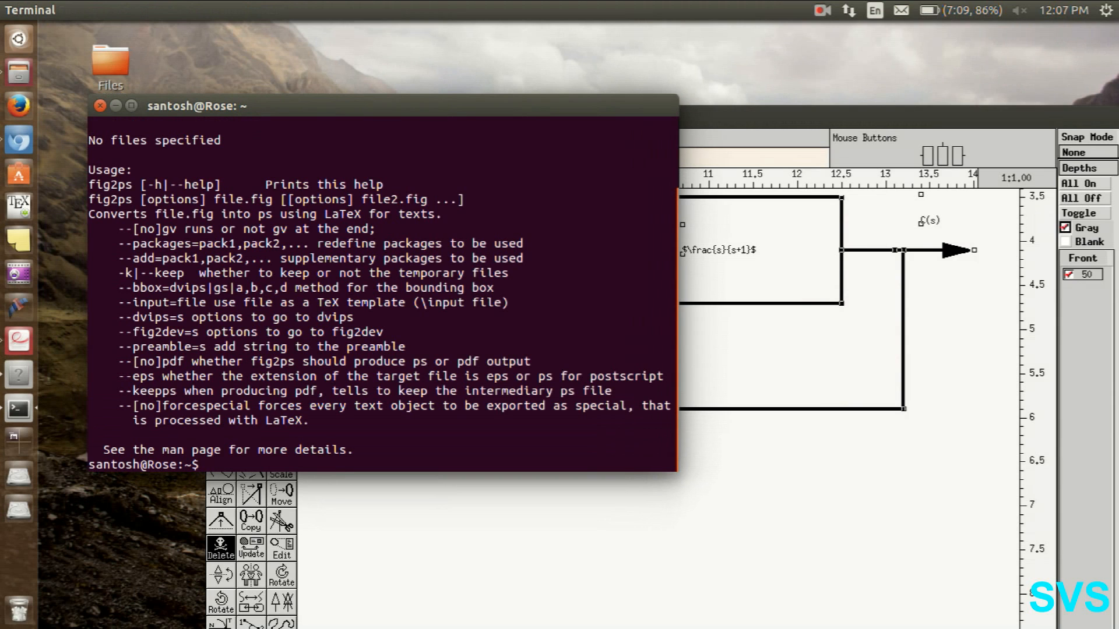
text(clear)
key(Return)
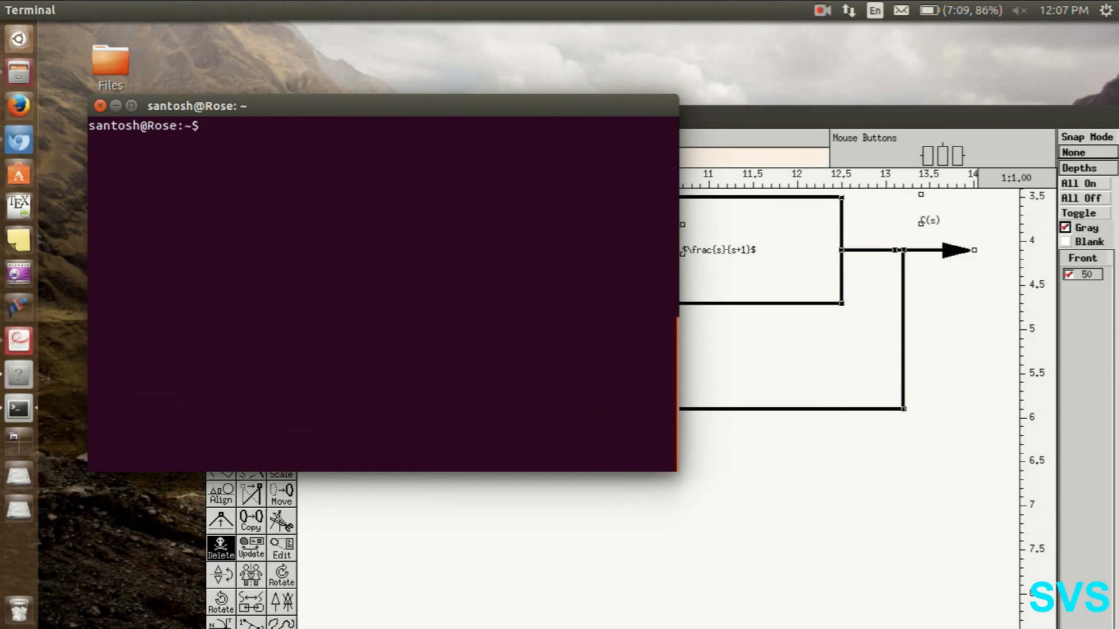
Step: Change the terminal's working directory to the Files folder inside Desktop, starting from the home directory
text(cd)
key(Return)
text(ccd\)
key(BackSpace)
key(BackSpace)
key(BackSpace)
text(d)
key(BackSpace)
key(BackSpace)
text(d Desk)
key(Tab)
key(Return)
text(cd Fi)
key(Tab)
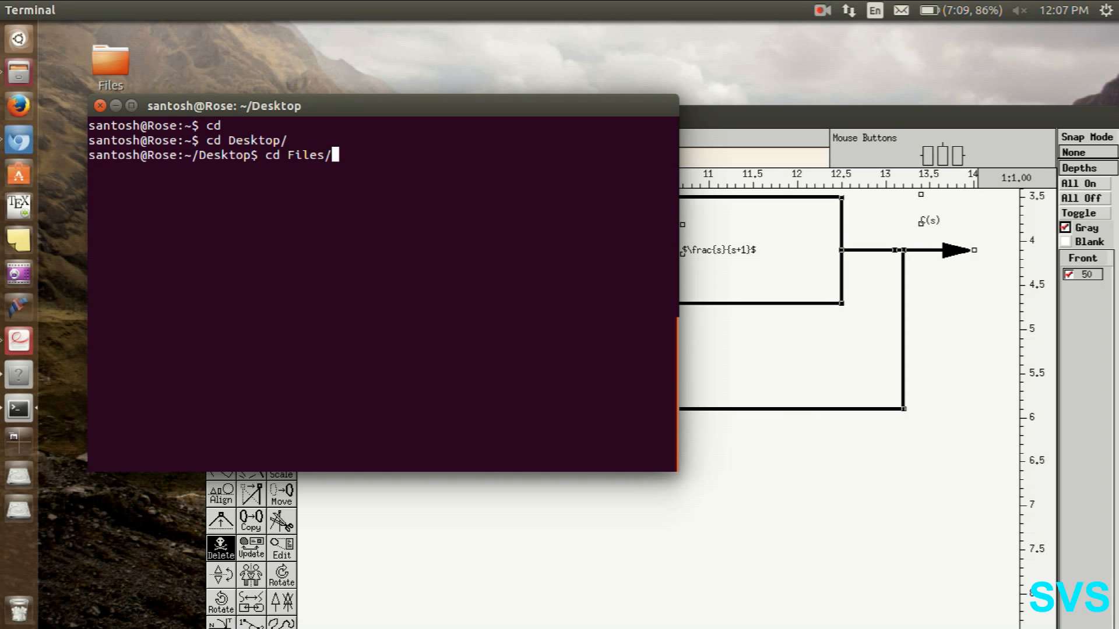
key(Return)
Step: List the folder's contents in long format with "ls -l" and check the current directory path
text(ls -l)
key(Return)
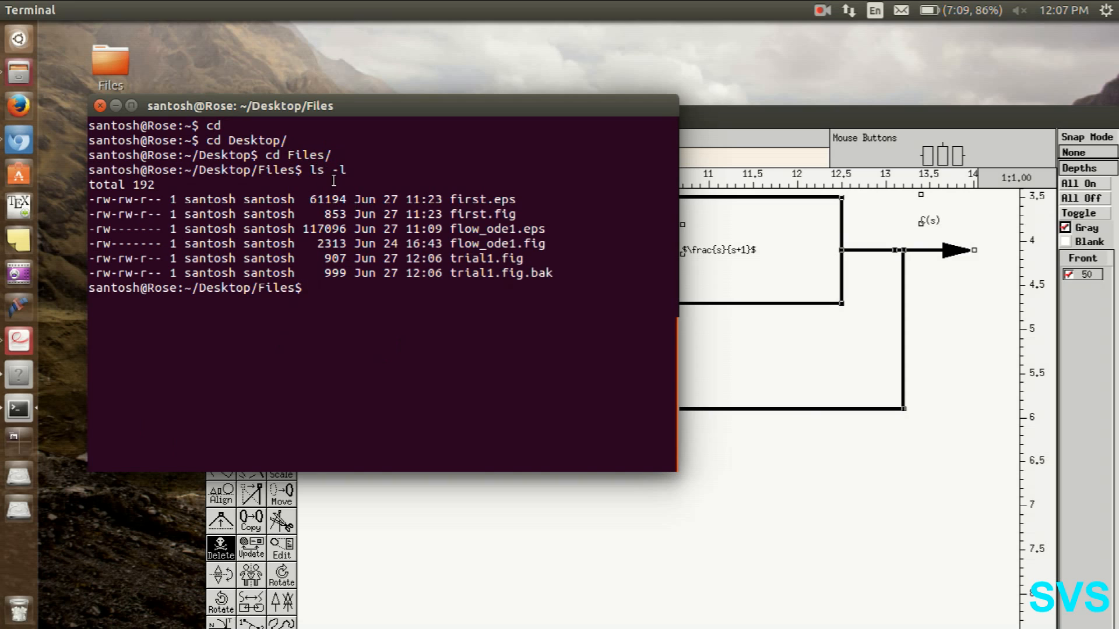
drag(375, 171, 179, 158)
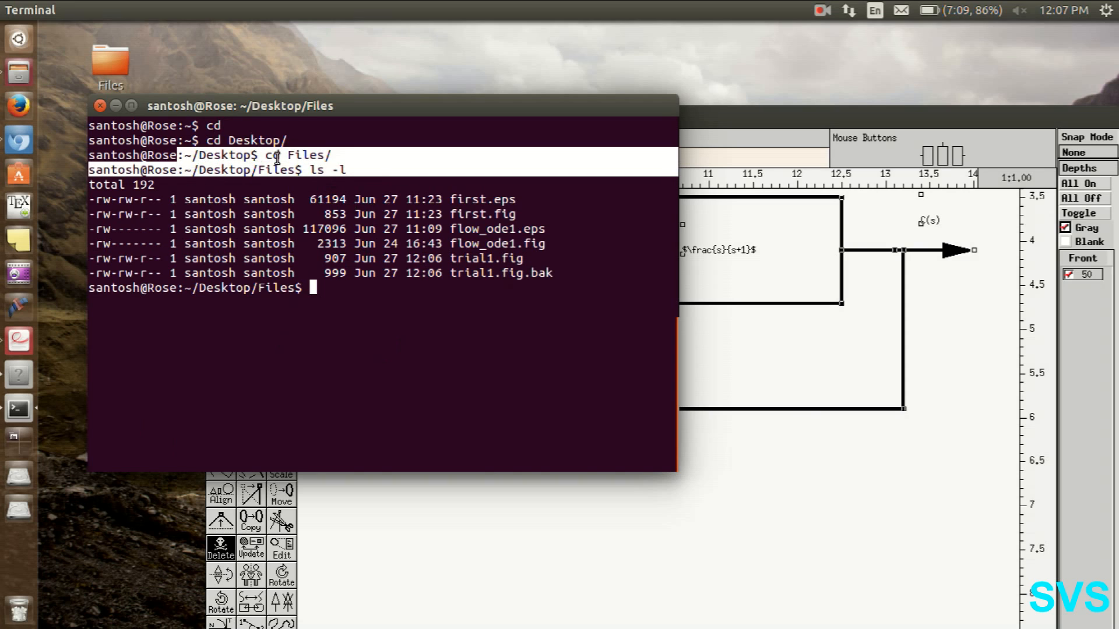
click(276, 159)
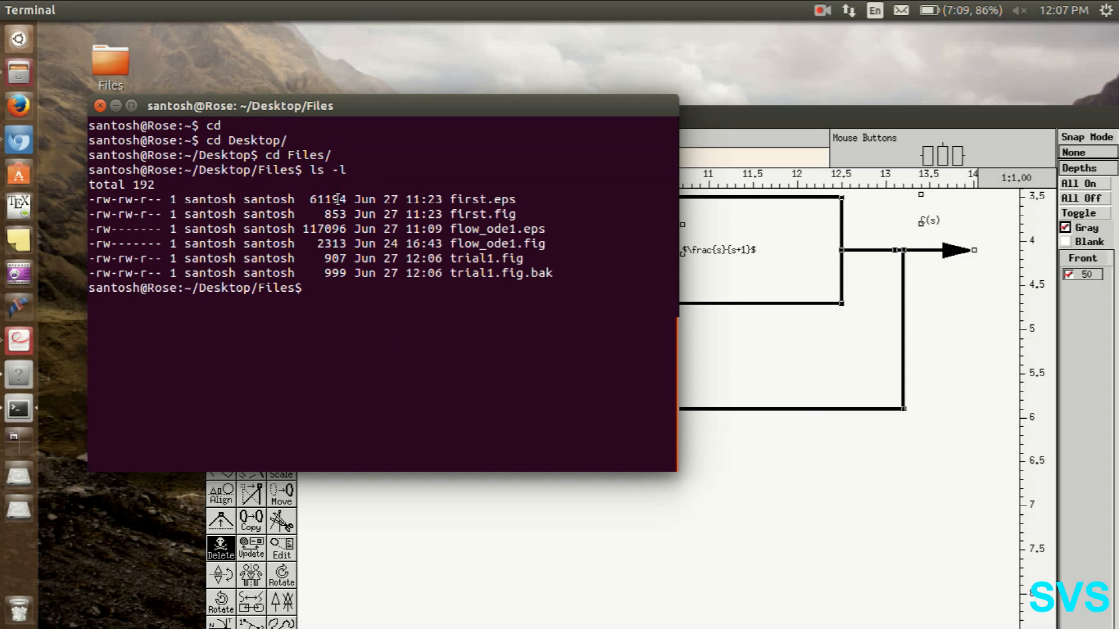
Step: Open the desktop's Files folder, locate trial1.fig in it and close the folder window
double_click(111, 68)
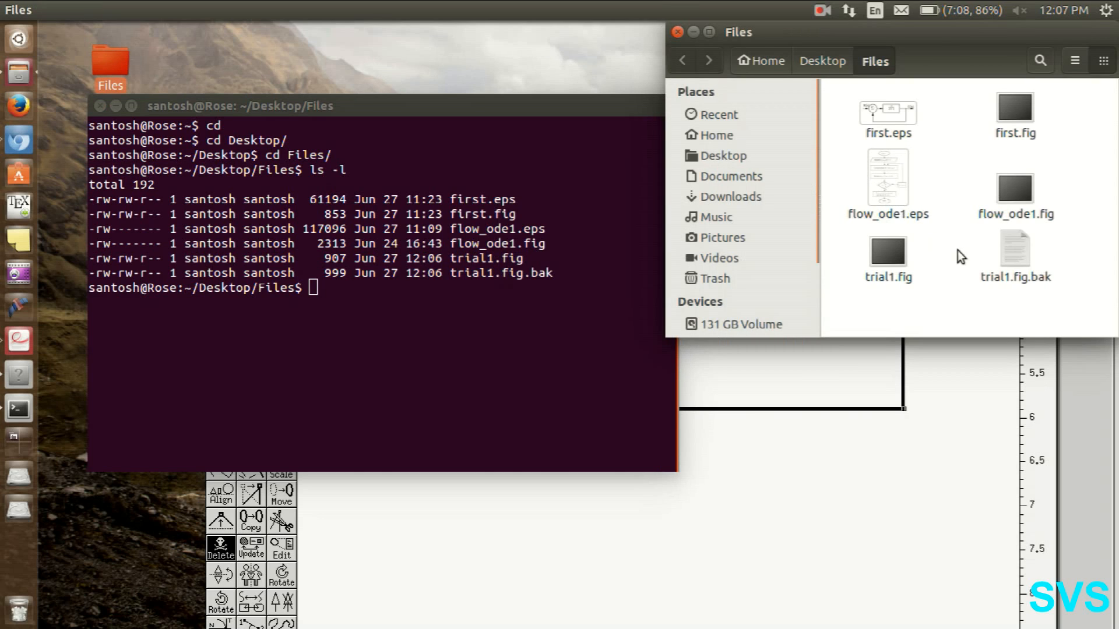
click(890, 259)
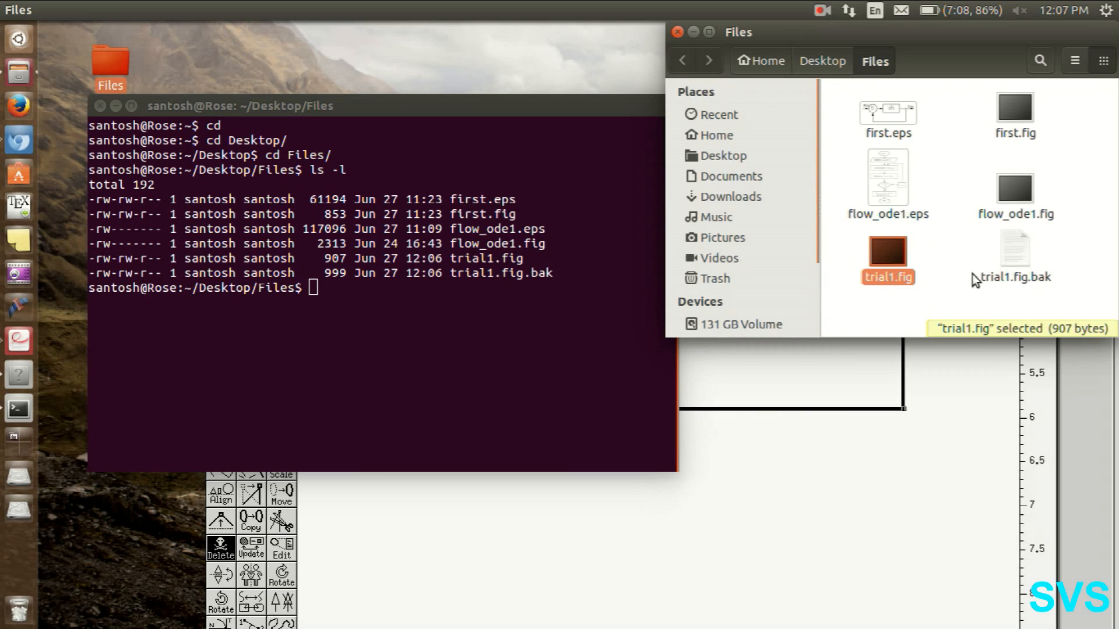
click(675, 32)
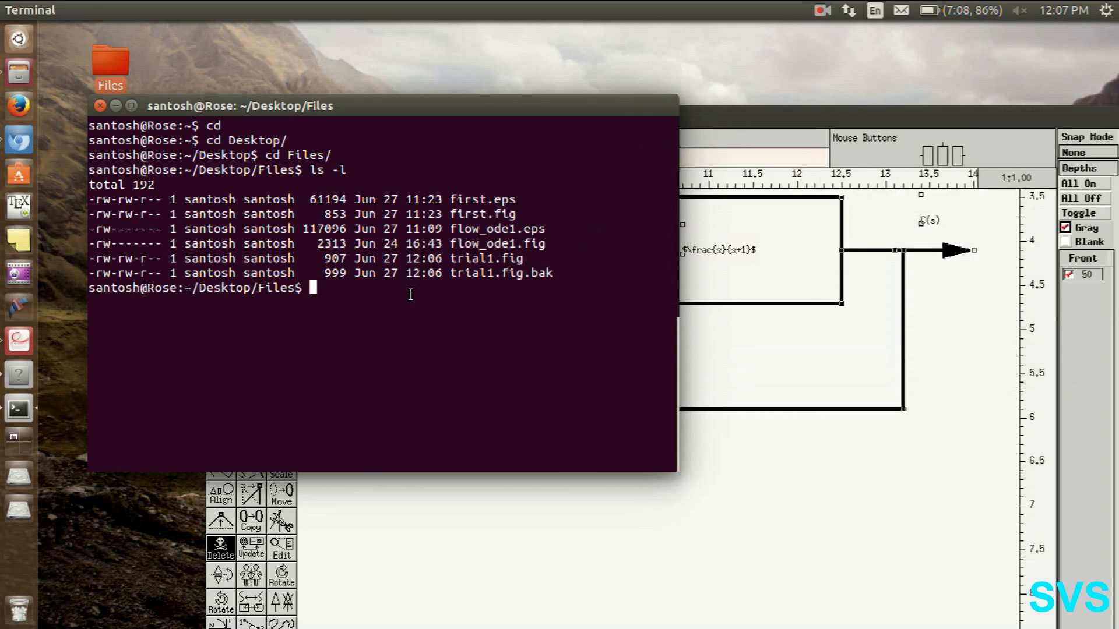
Step: List the file names in the current directory with a plain "ls"
text(ls)
key(Return)
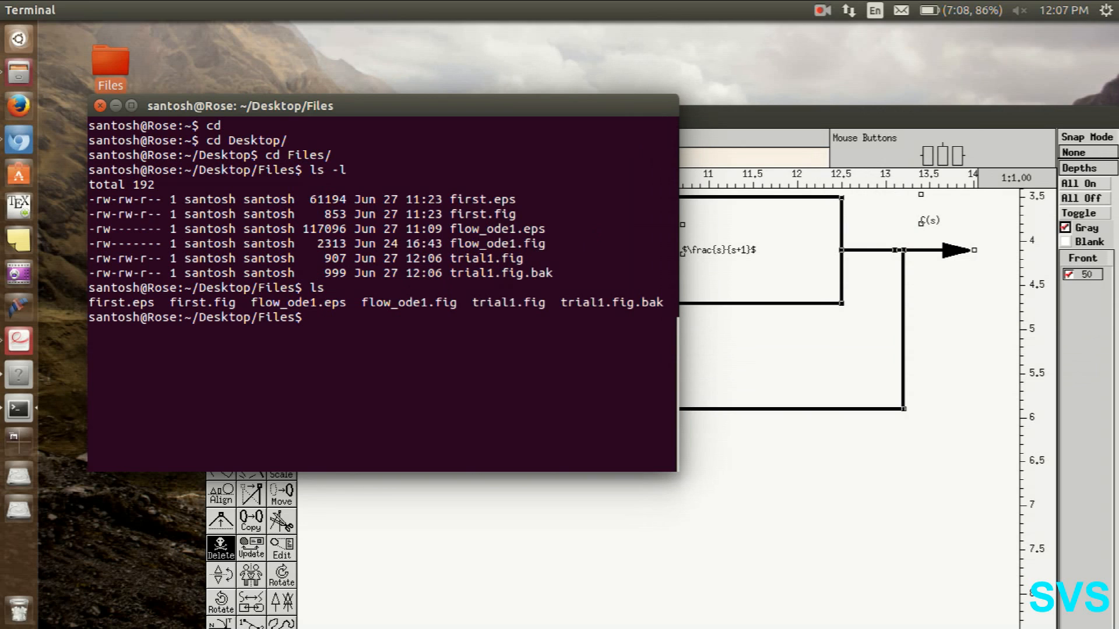
text(fi)
key(BackSpace)
key(BackSpace)
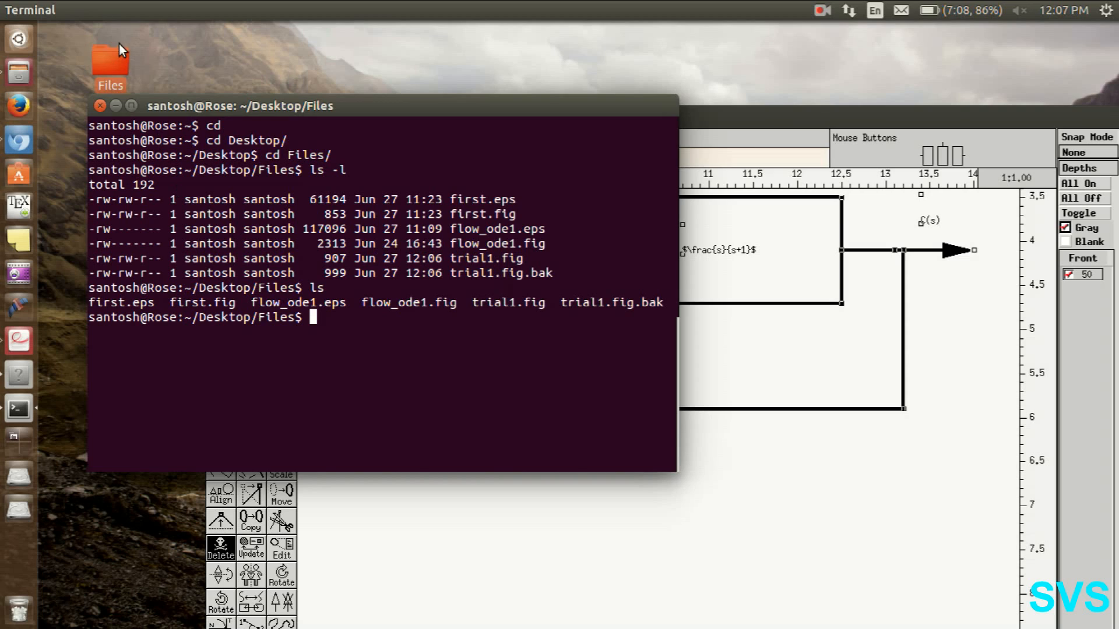
Step: Reopen the Files folder, make its window taller and return to the terminal
double_click(107, 65)
drag(938, 334, 927, 453)
click(472, 359)
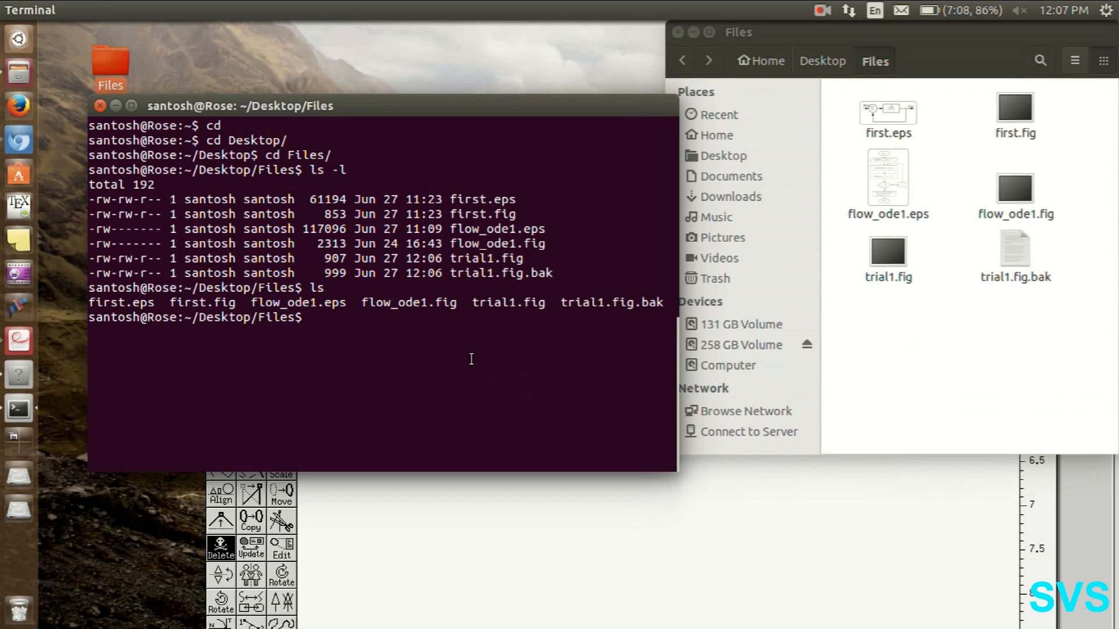
Step: Convert trial1.fig with fig2eps and open the resulting trial1.eps in Document Viewer
text(fig2eps tr)
key(Tab)
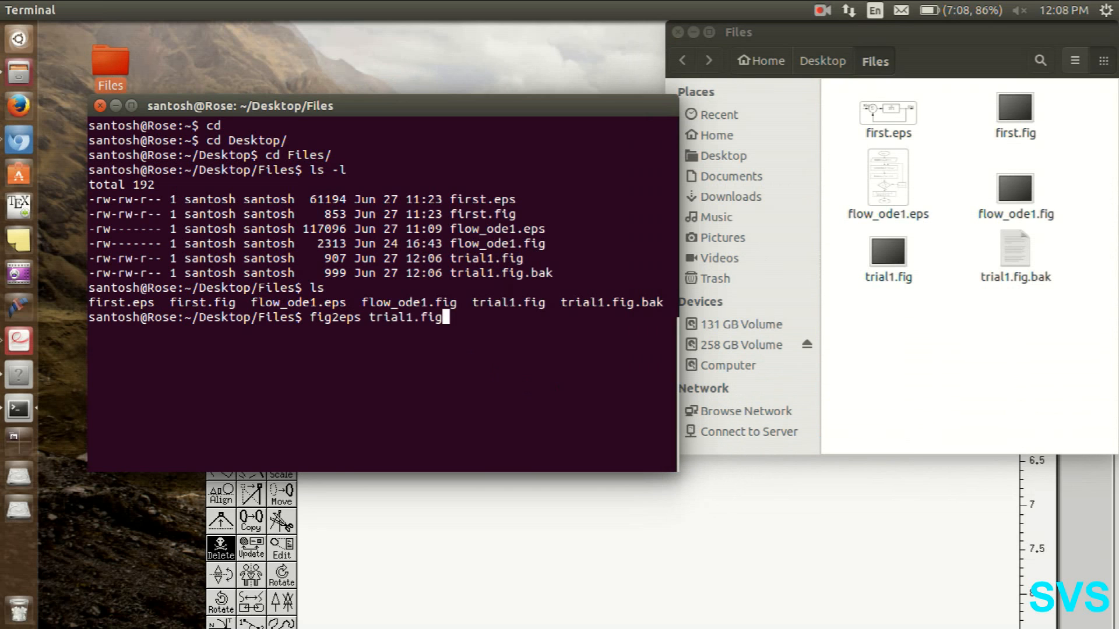
key(Return)
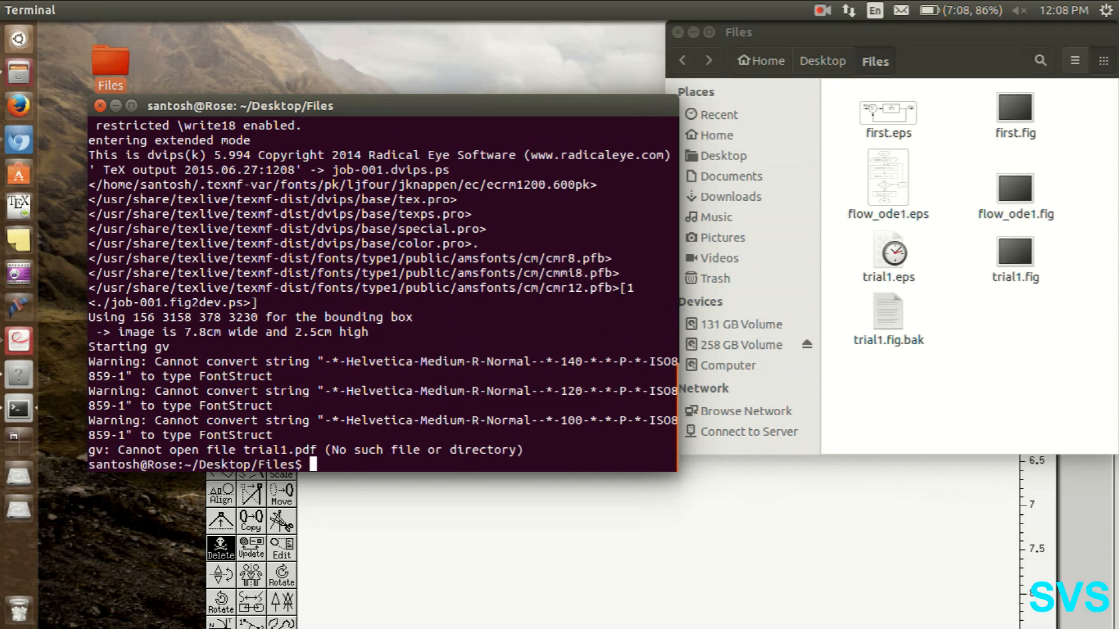
double_click(897, 261)
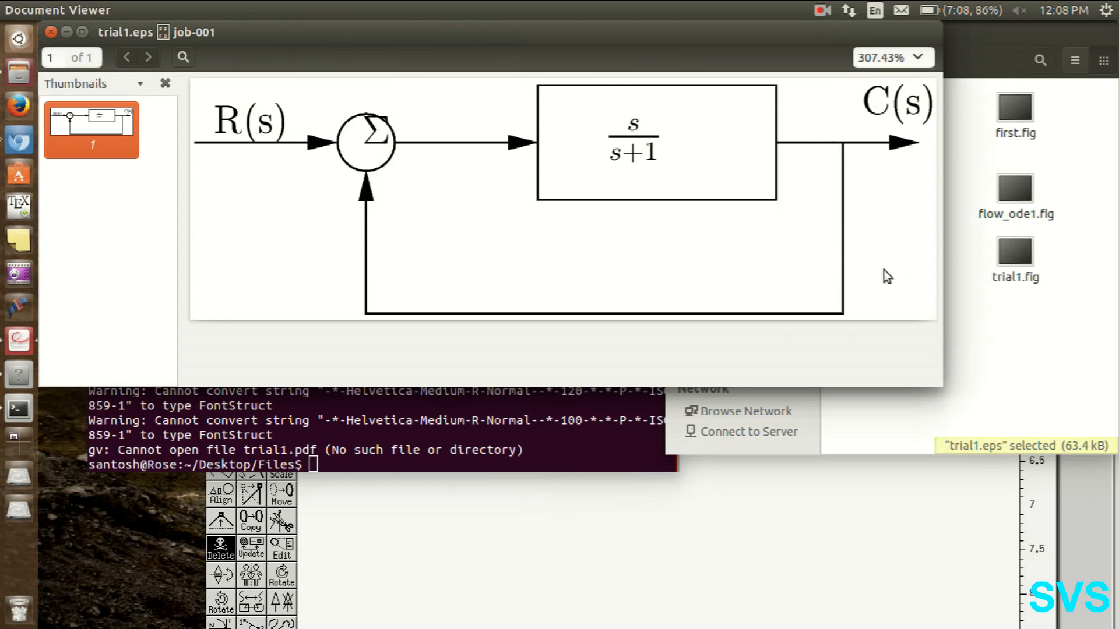
Step: Switch to the trial1.fig drawing in Xfig and activate the Move tool
click(1051, 357)
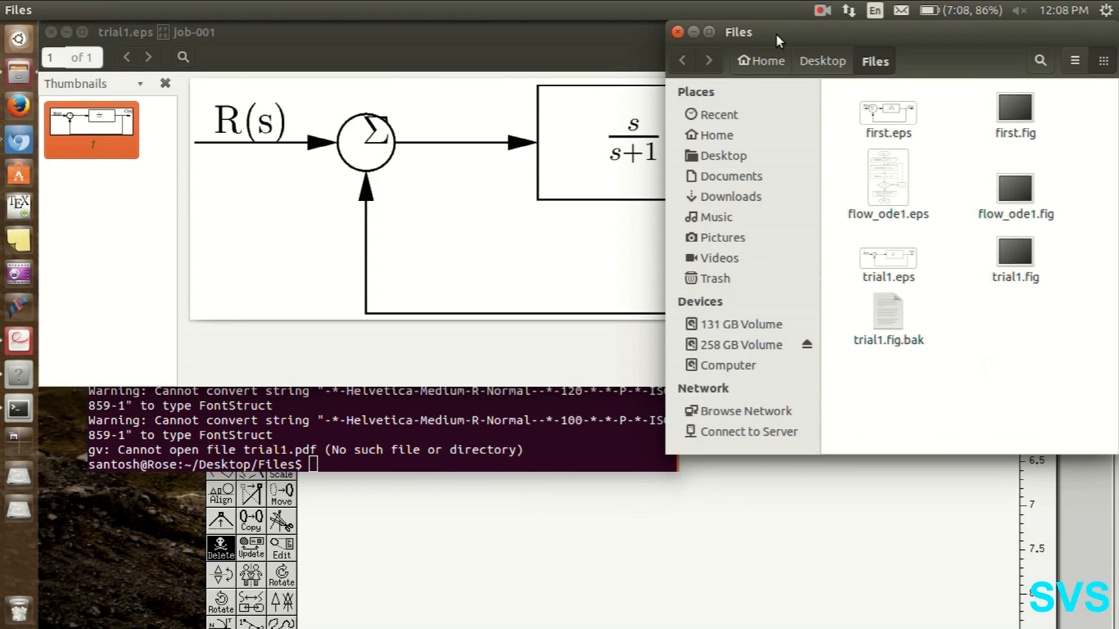
click(607, 238)
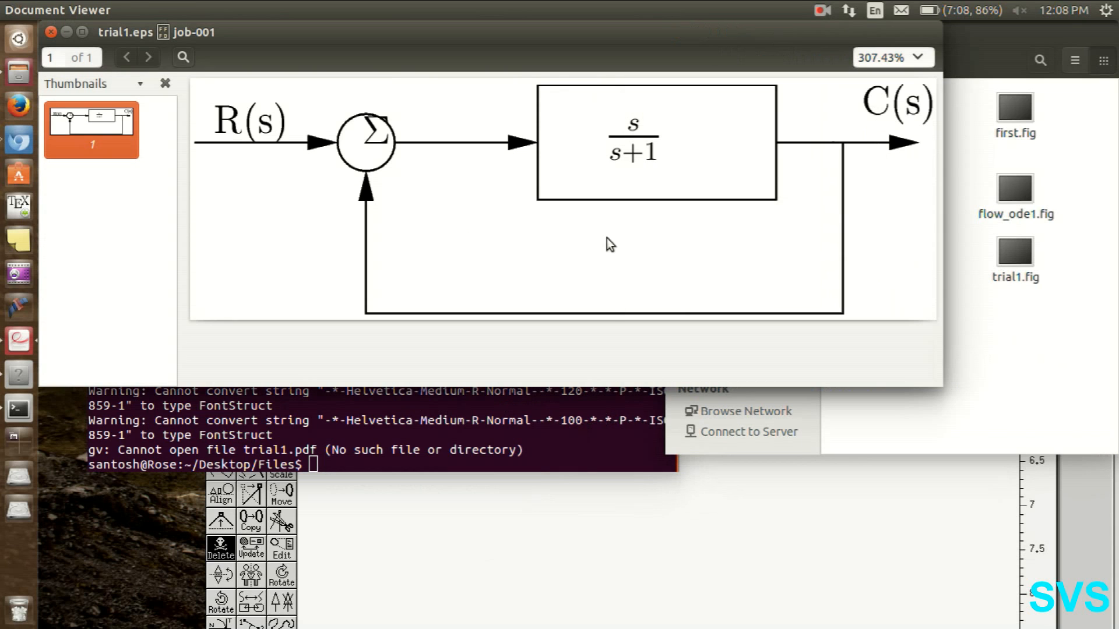
click(597, 566)
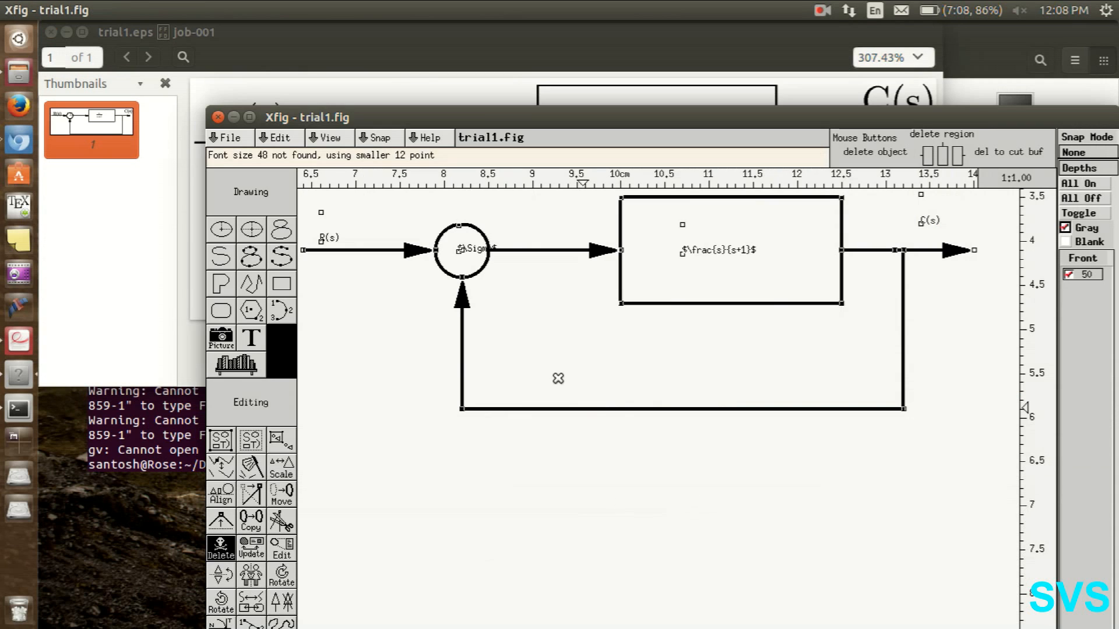
key(m)
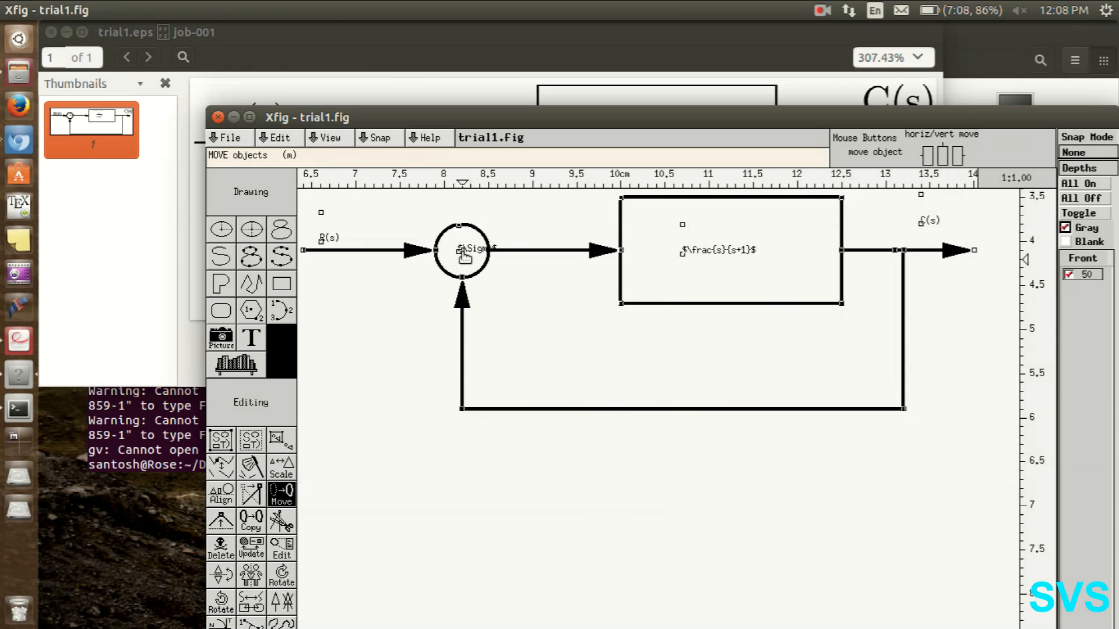
click(473, 249)
click(465, 252)
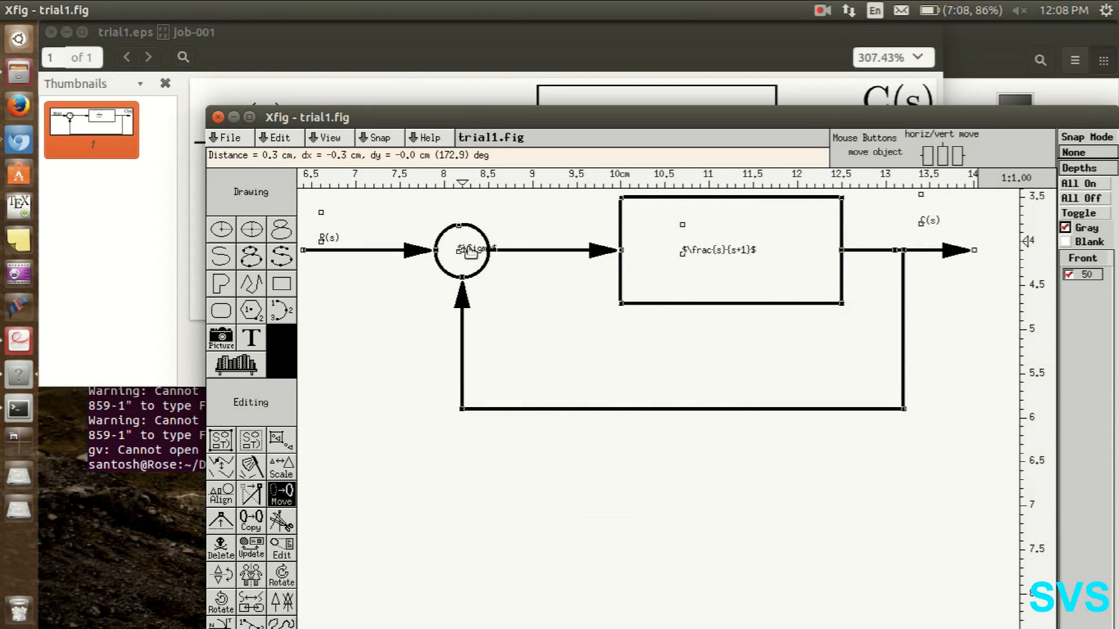
click(466, 250)
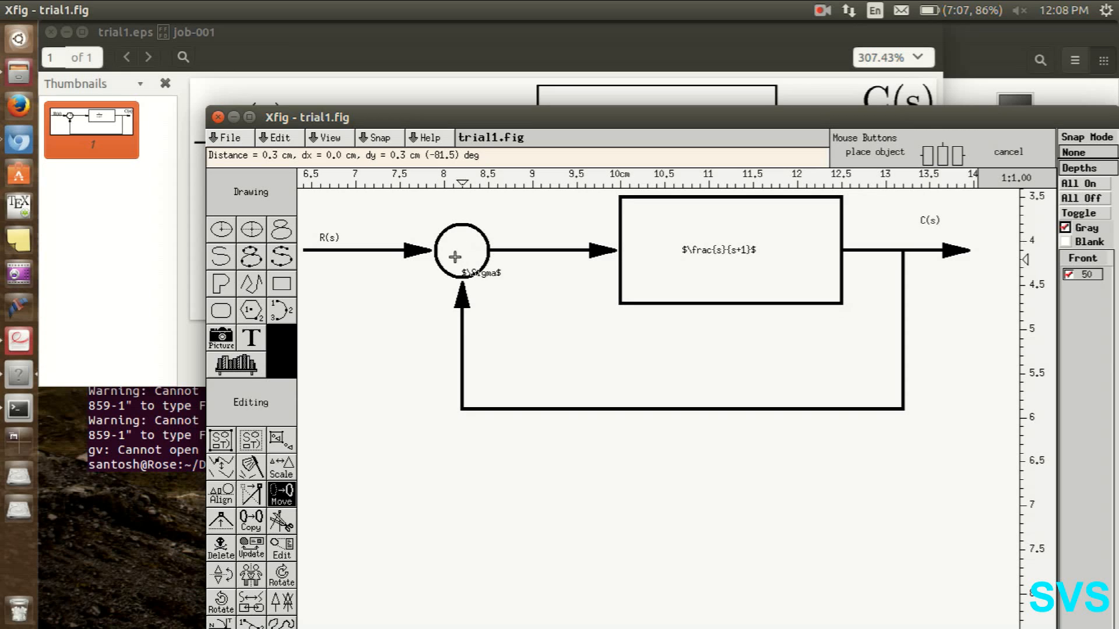
right_click(458, 296)
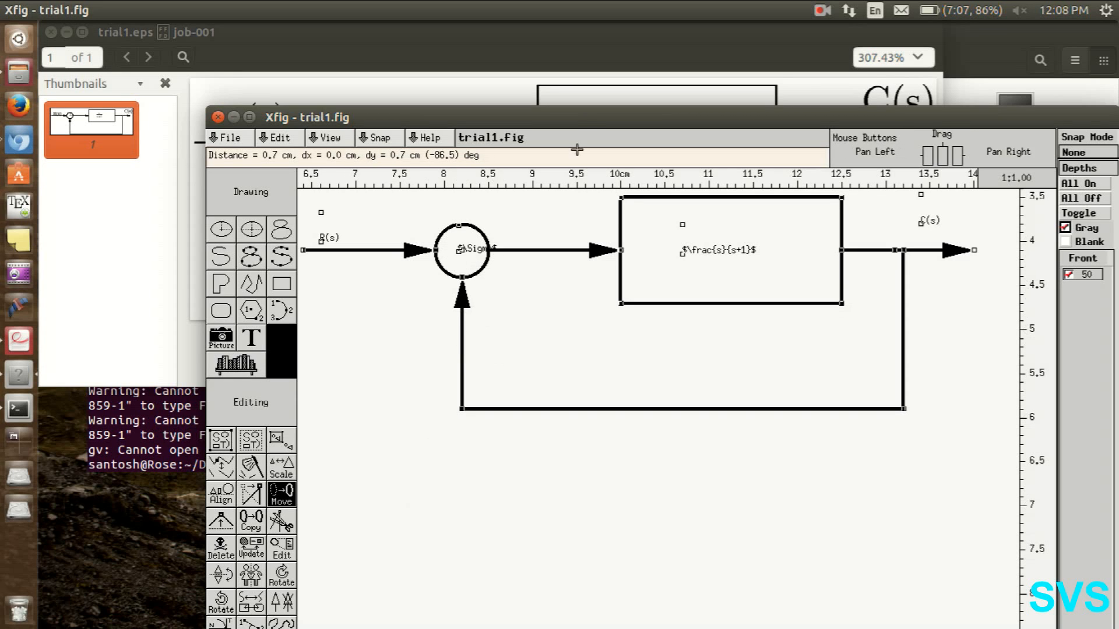
Step: Set point positioning to 1 mm and move the $\Sigma$ label about 0.1 cm left and 0.1 cm down inside the summing circle
double_click(583, 115)
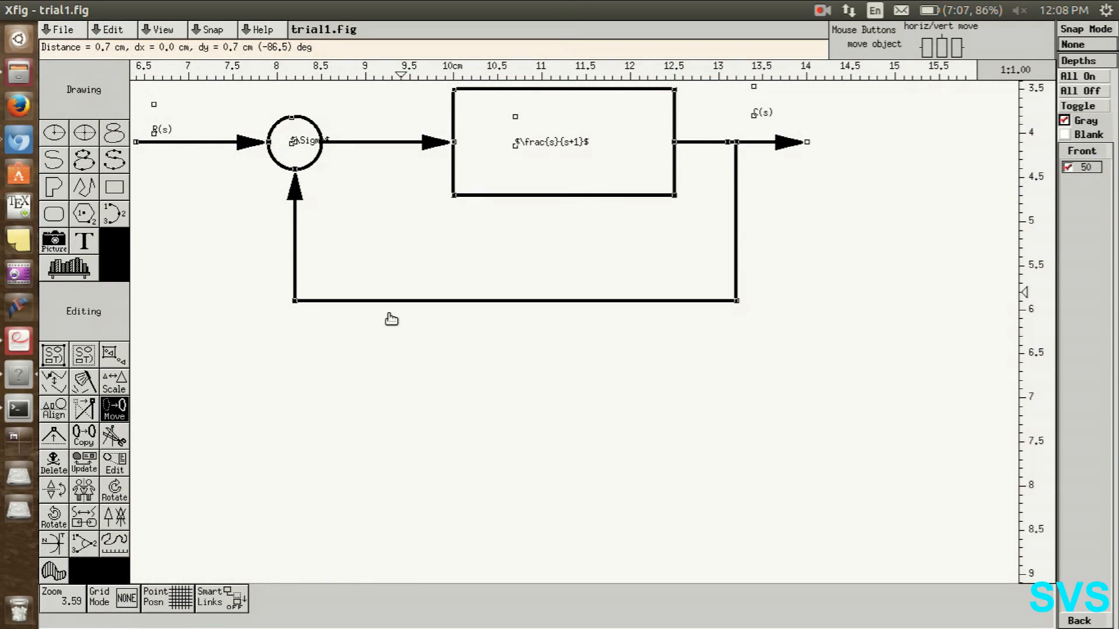
click(167, 599)
click(446, 369)
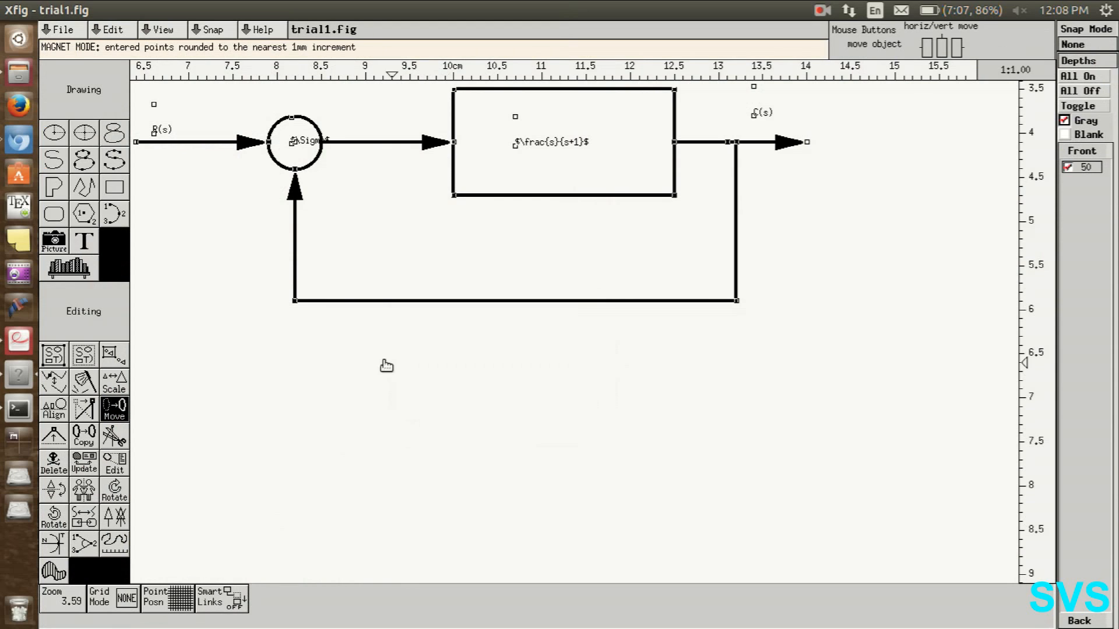
click(303, 144)
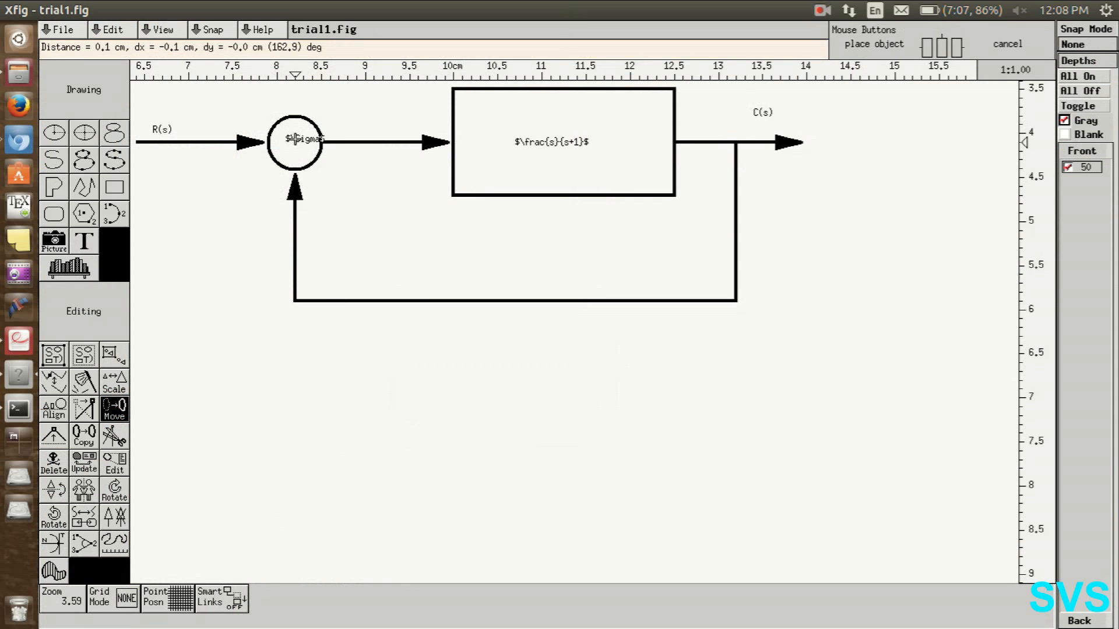
click(294, 151)
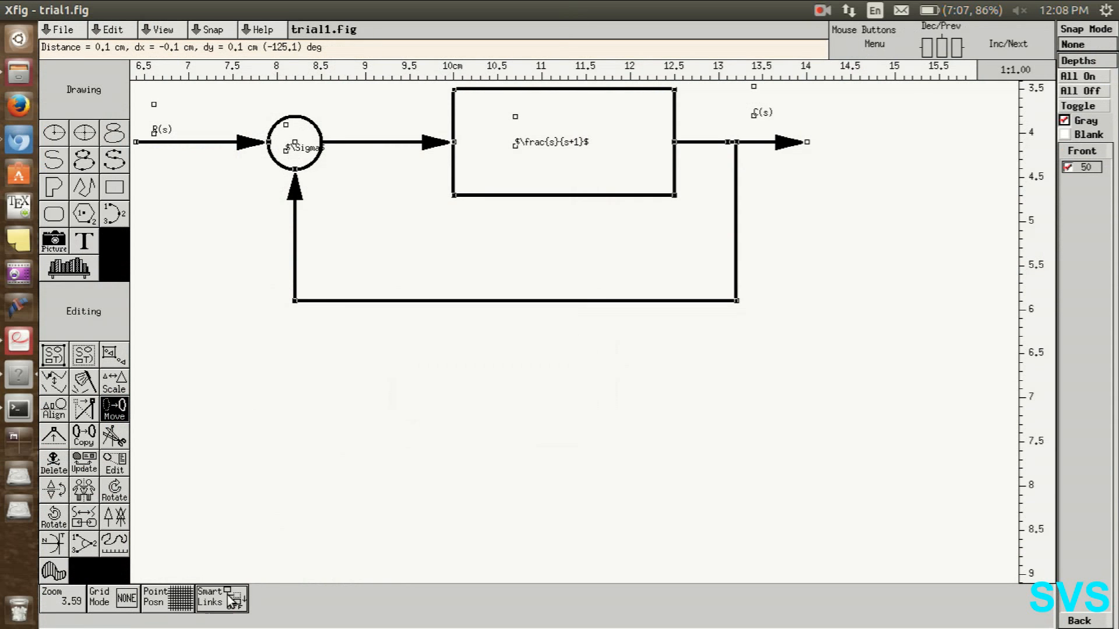
Step: Dock the maximized Xfig window to the right half of the desktop and save trial1.fig
drag(612, 4, 1118, 251)
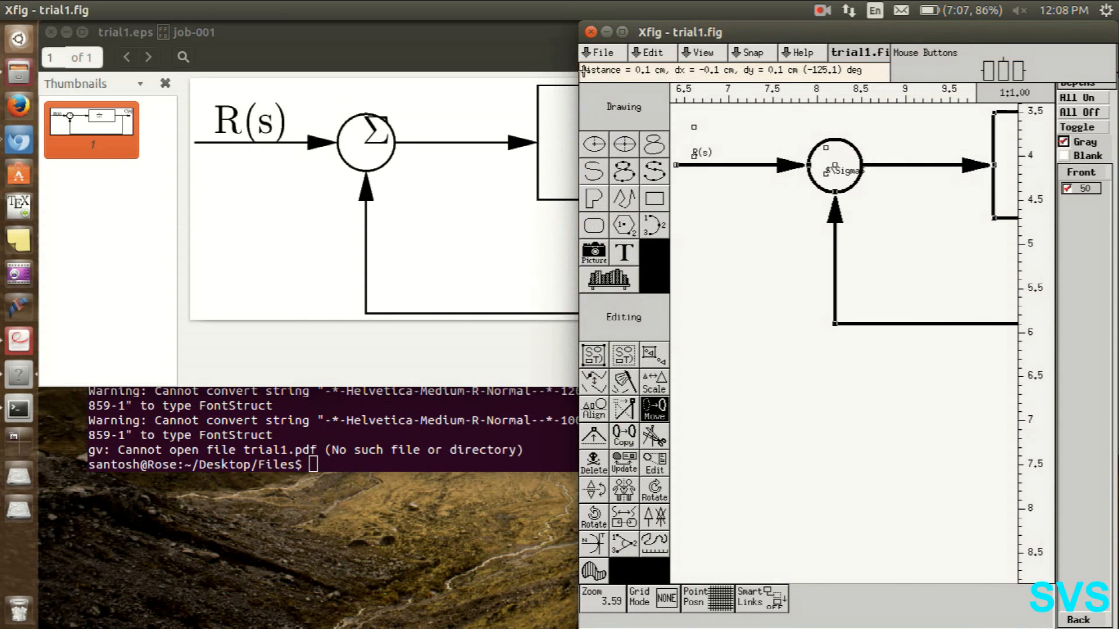
click(607, 57)
click(622, 110)
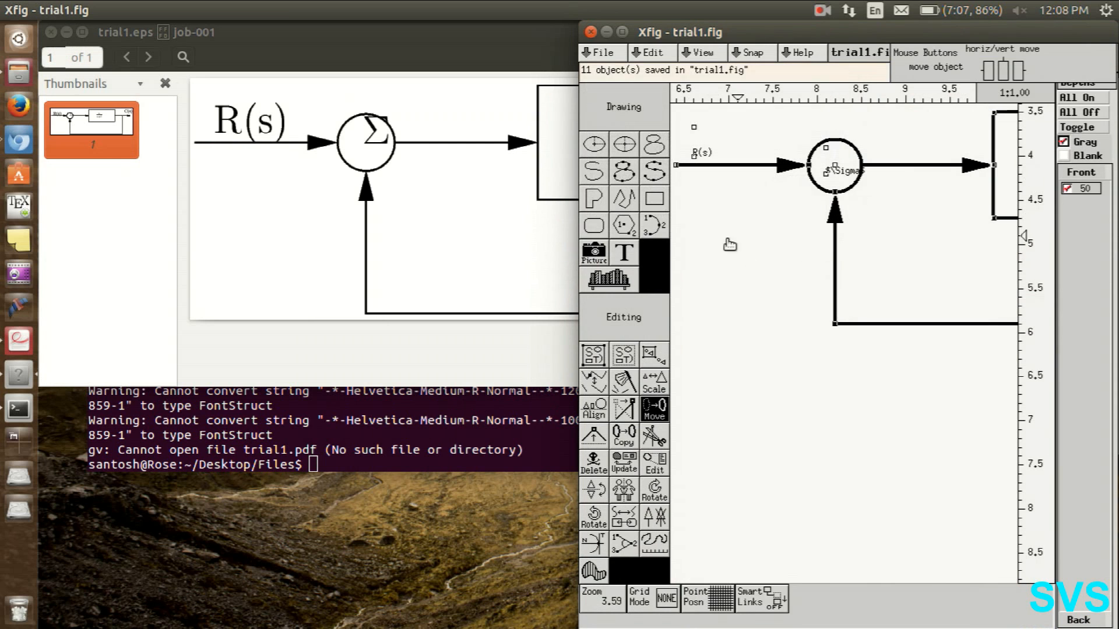
Step: Move the terminal lower to uncover the trial1.eps preview and dock the preview window to the left half of the desktop
click(428, 449)
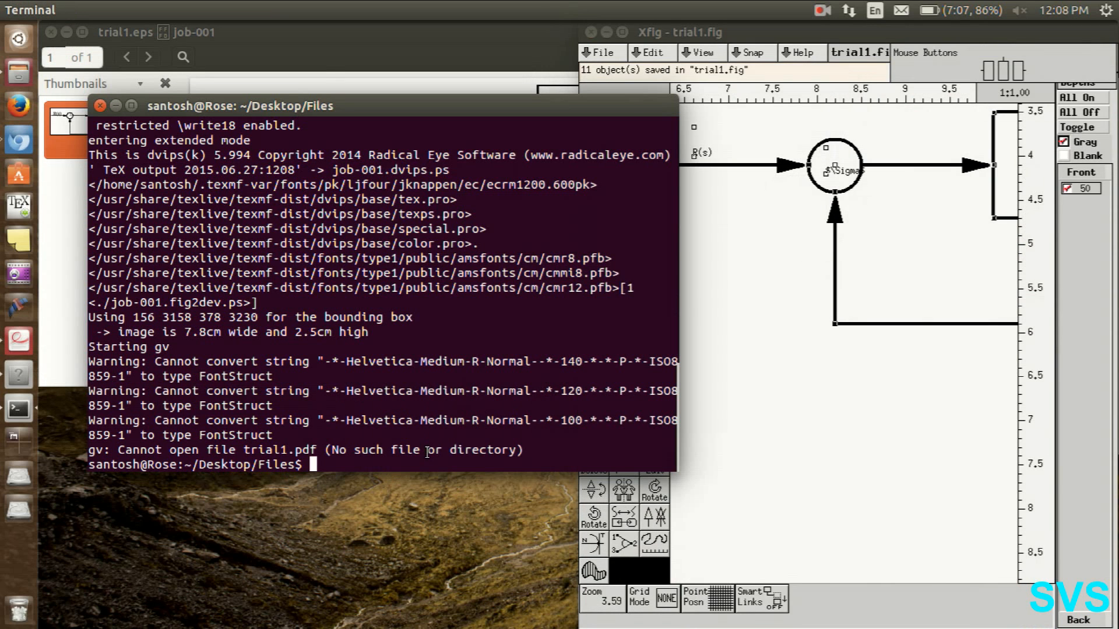
drag(293, 107, 256, 287)
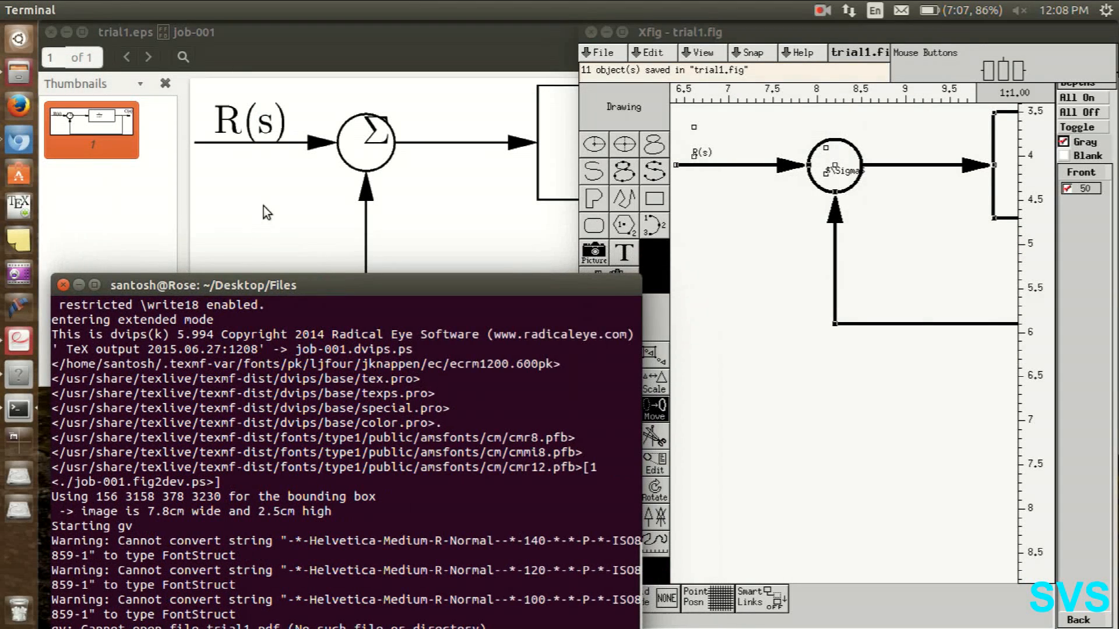
click(264, 206)
key(ctrl+minus)
drag(362, 37, 1, 39)
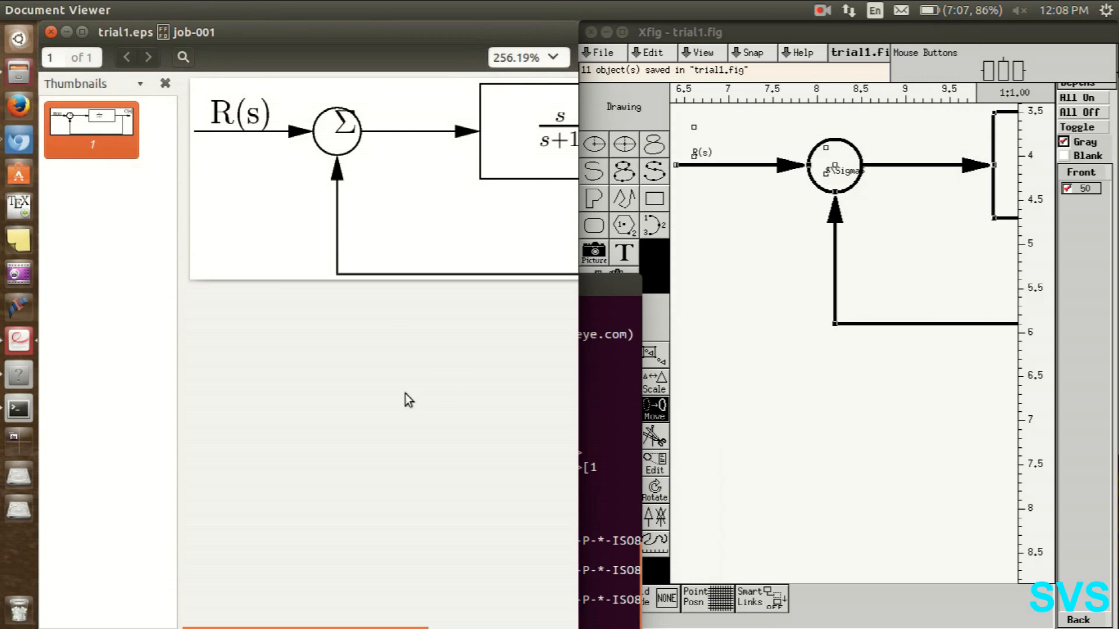
Step: Hide the thumbnails pane and zoom the trial1.eps preview out to 213.49%
click(167, 84)
key(ctrl+minus)
key(ctrl+minus)
key(ctrl+plus)
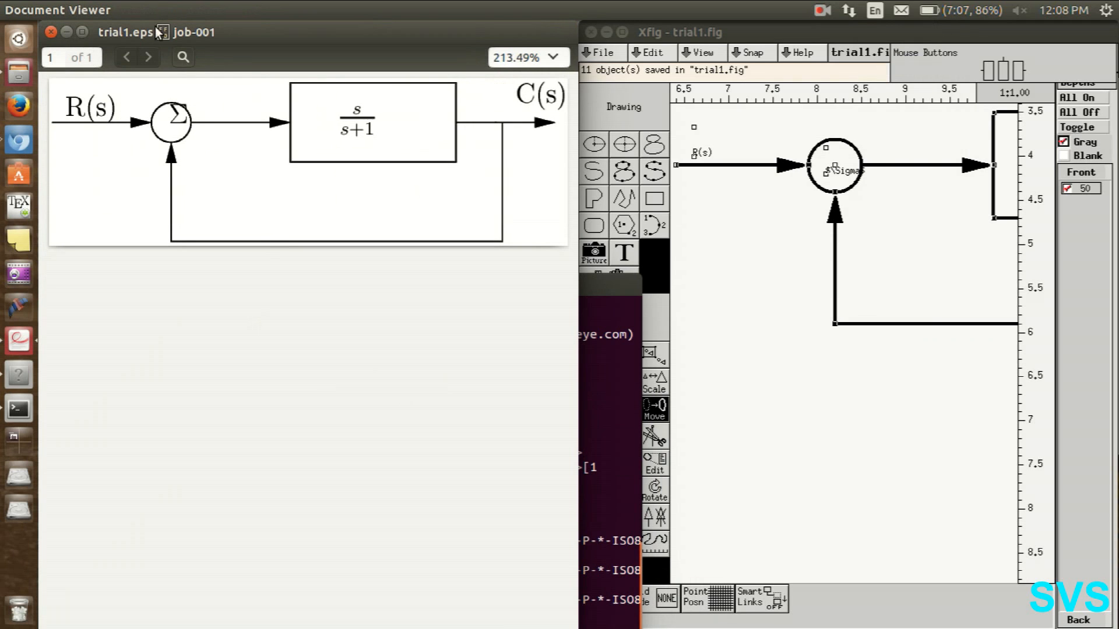
Step: Shrink the preview window around the diagram, place it in the desktop's upper-left corner and move the terminal beside it
double_click(193, 34)
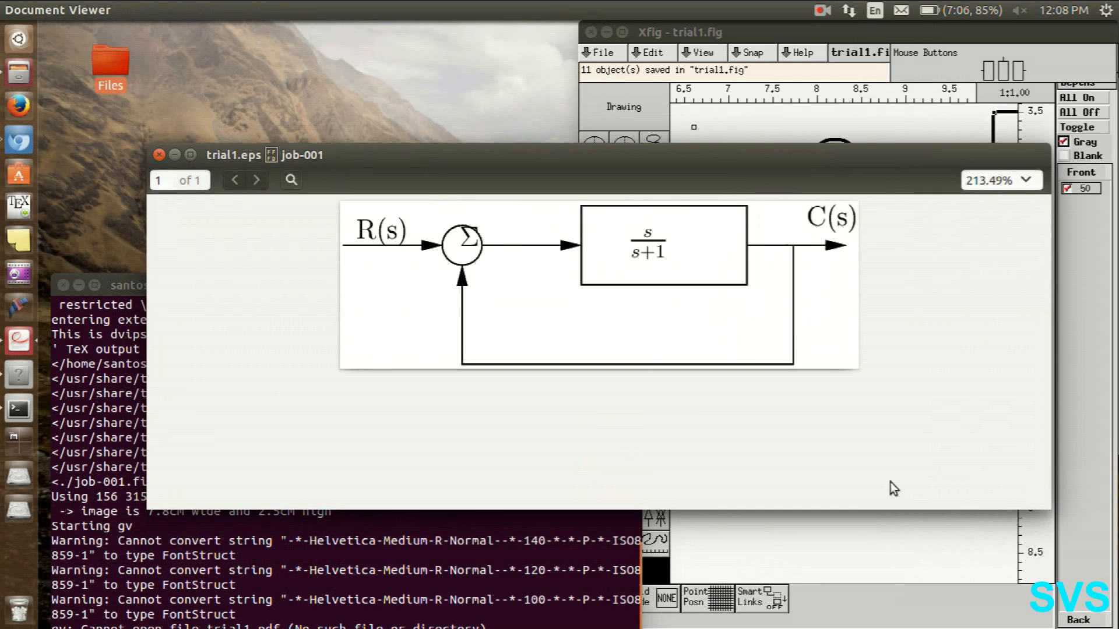
drag(1049, 504, 692, 490)
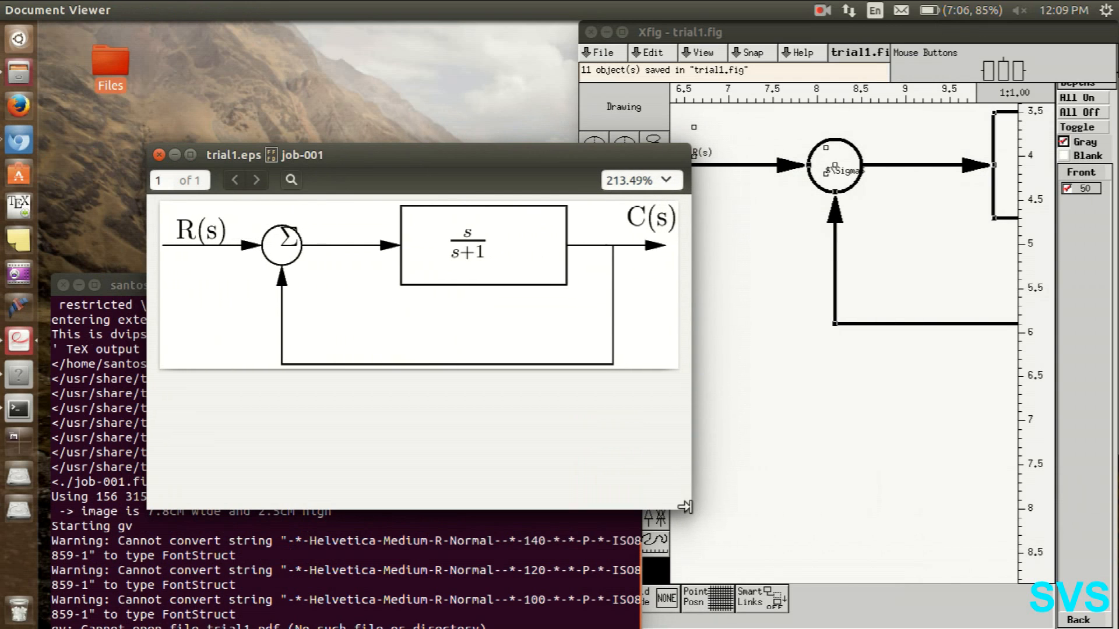
drag(685, 507, 683, 371)
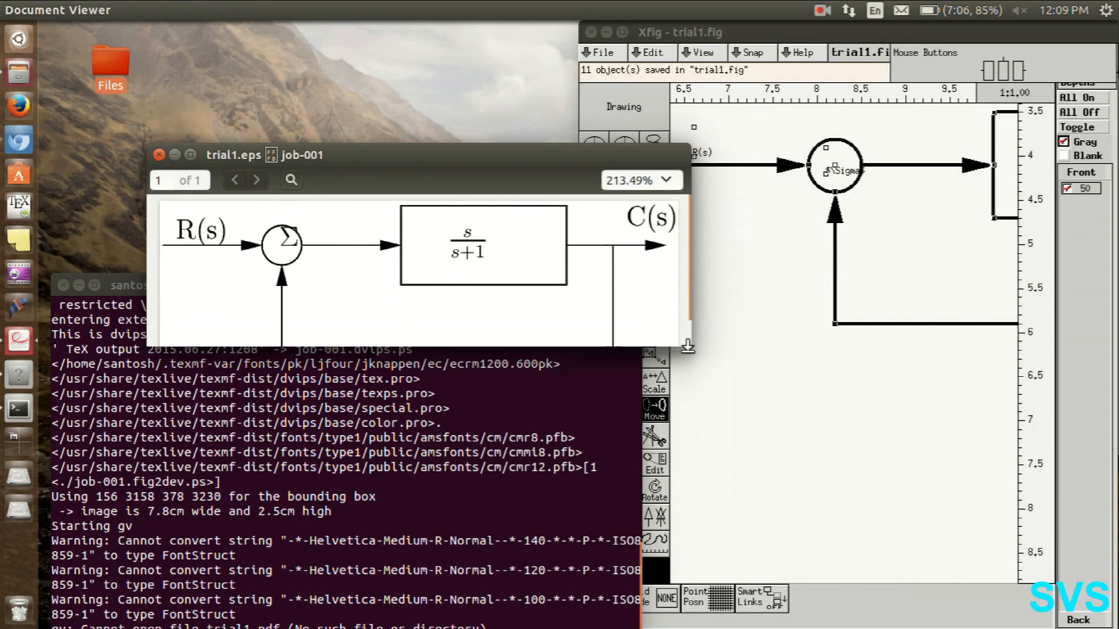
drag(476, 165, 372, 47)
drag(422, 284, 430, 263)
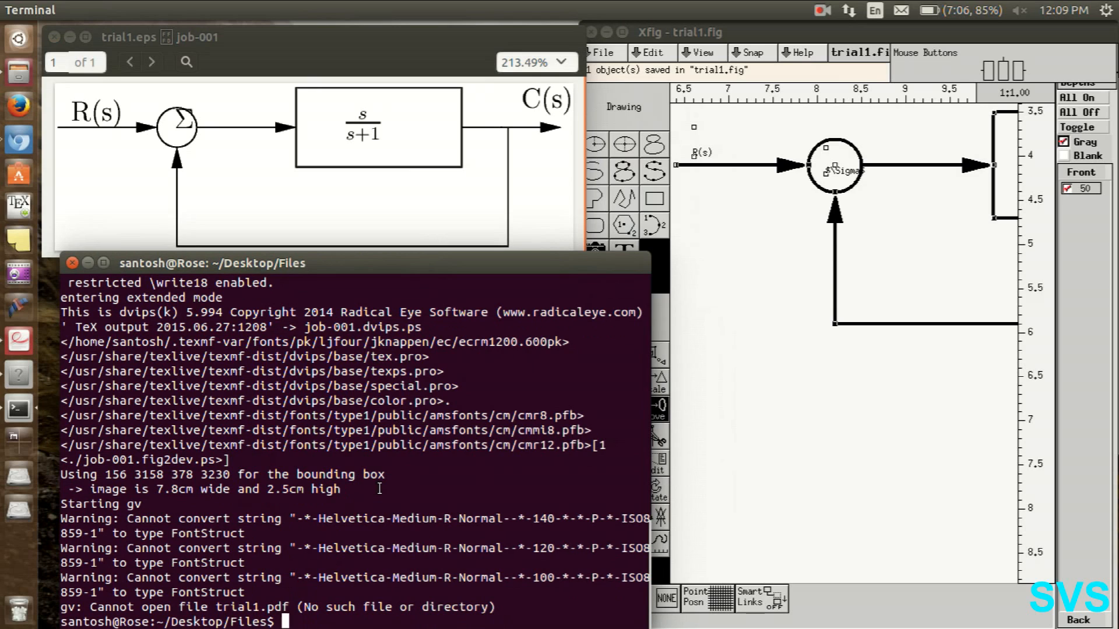
drag(308, 259, 656, 108)
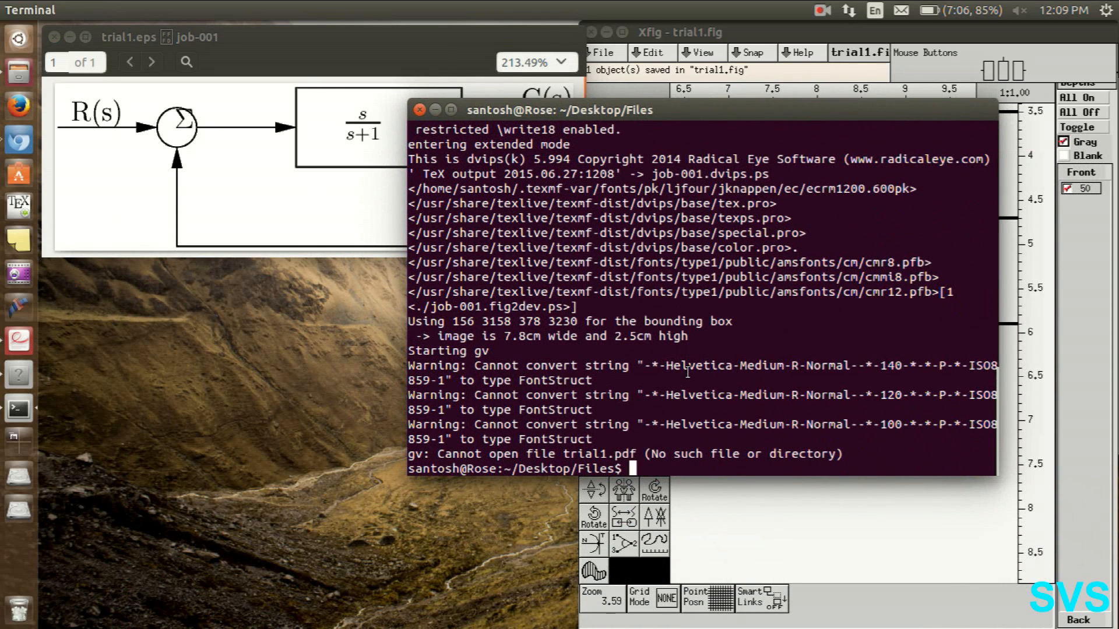
Step: Clear the terminal and rerun the earlier fig2eps conversion of trial1.fig
text(clear)
key(Return)
key(Up)
key(Up)
key(Return)
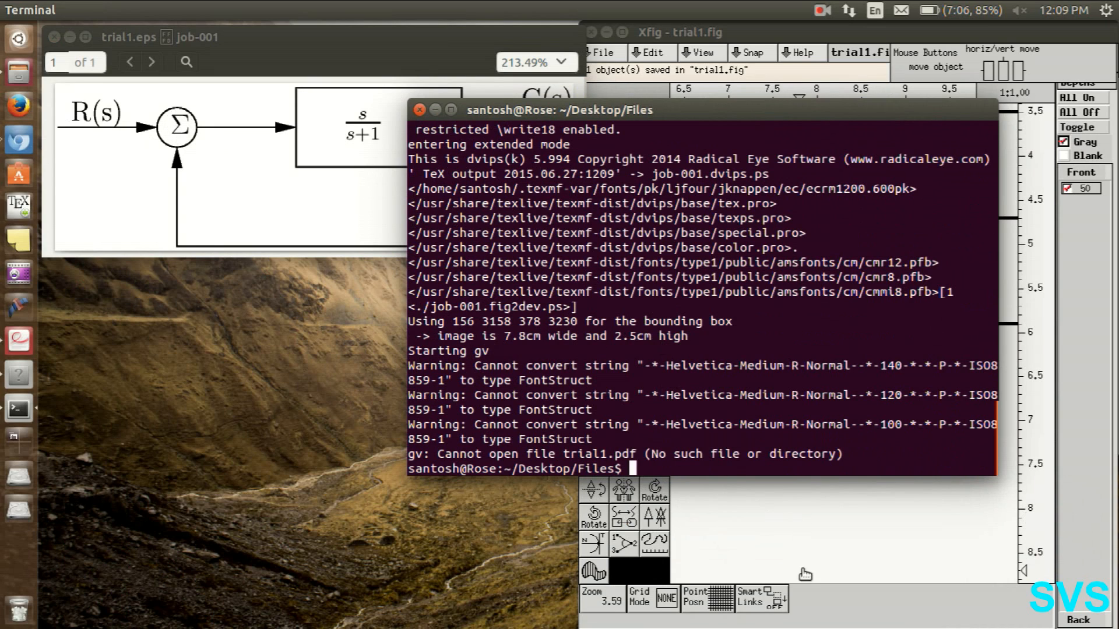
Step: Set Xfig's point positioning to ANY and nudge the $\Sigma$ label slightly further left and down inside the summing circle
click(841, 542)
click(707, 598)
click(420, 346)
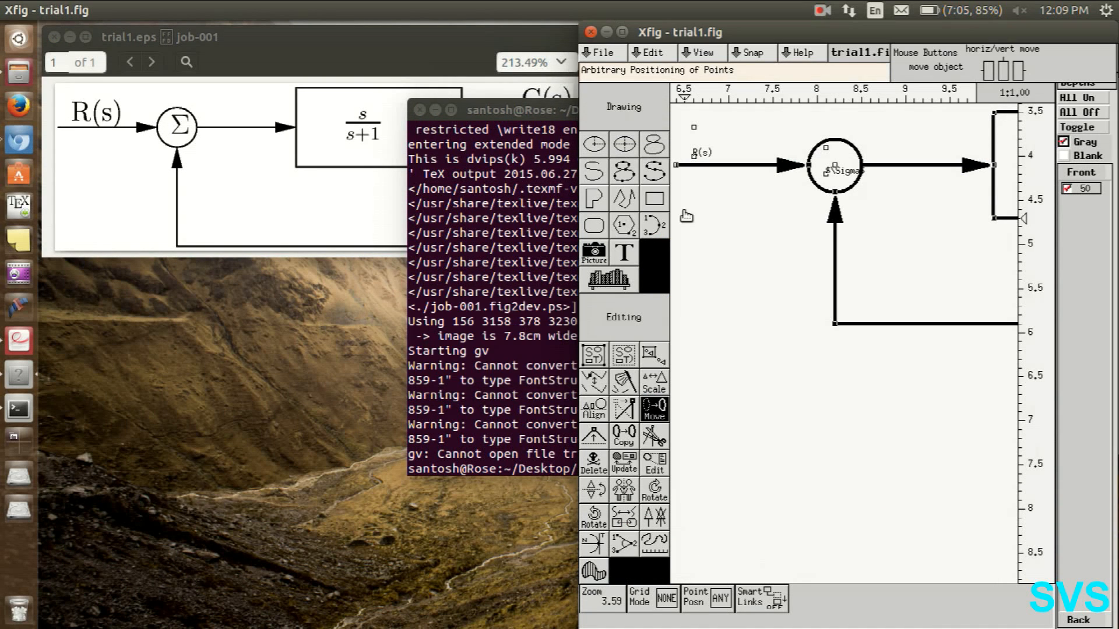
double_click(782, 33)
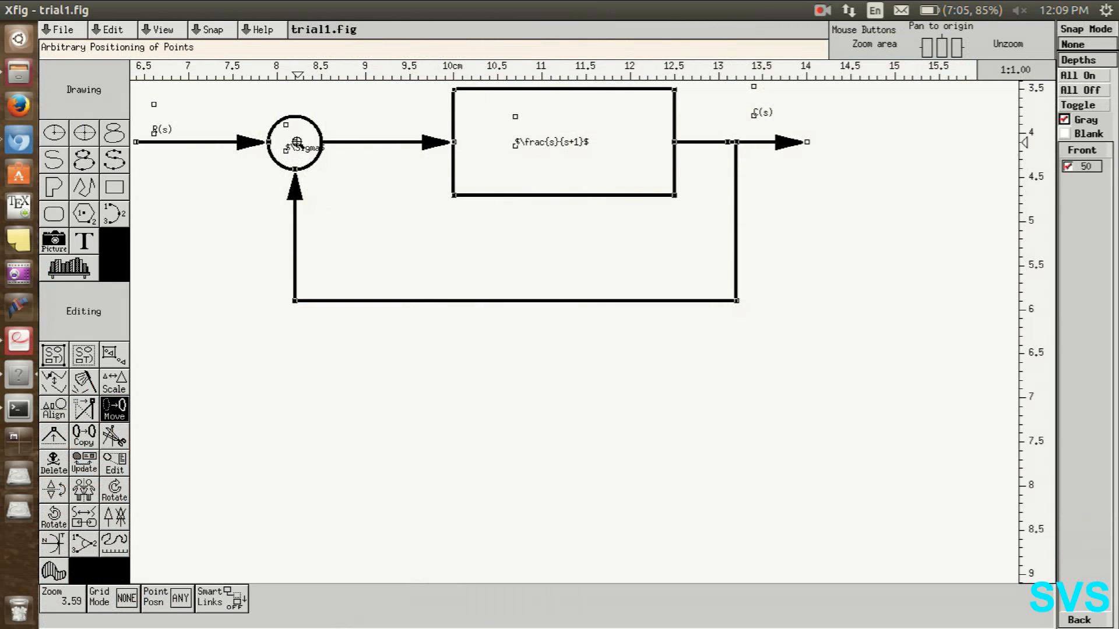
scroll(296, 143, up, 1)
scroll(583, 299, up, 1)
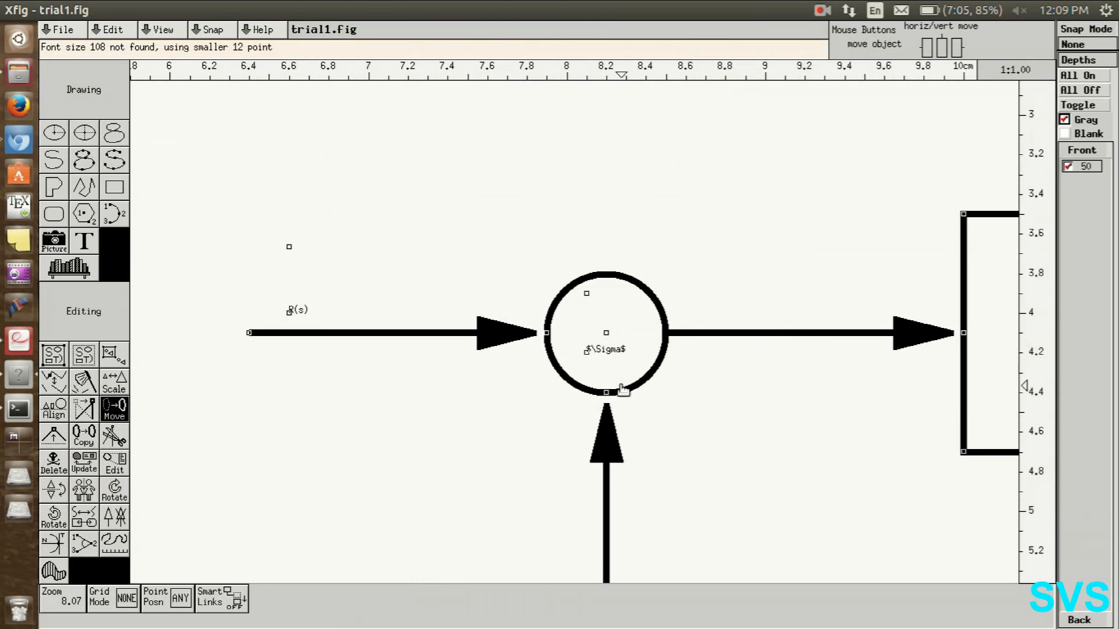
click(603, 354)
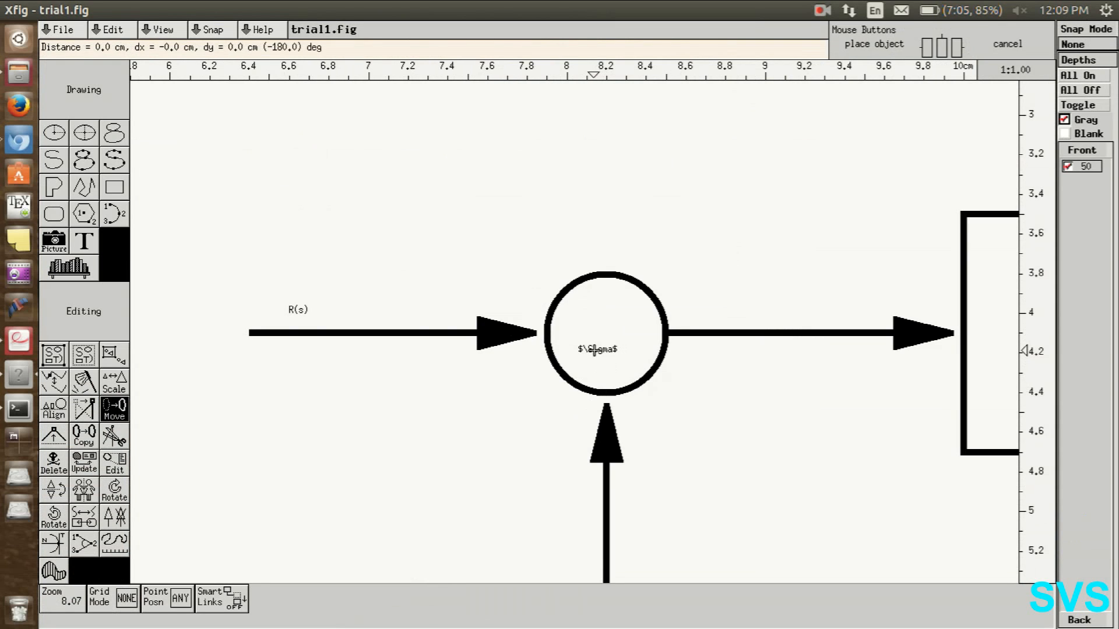
click(594, 351)
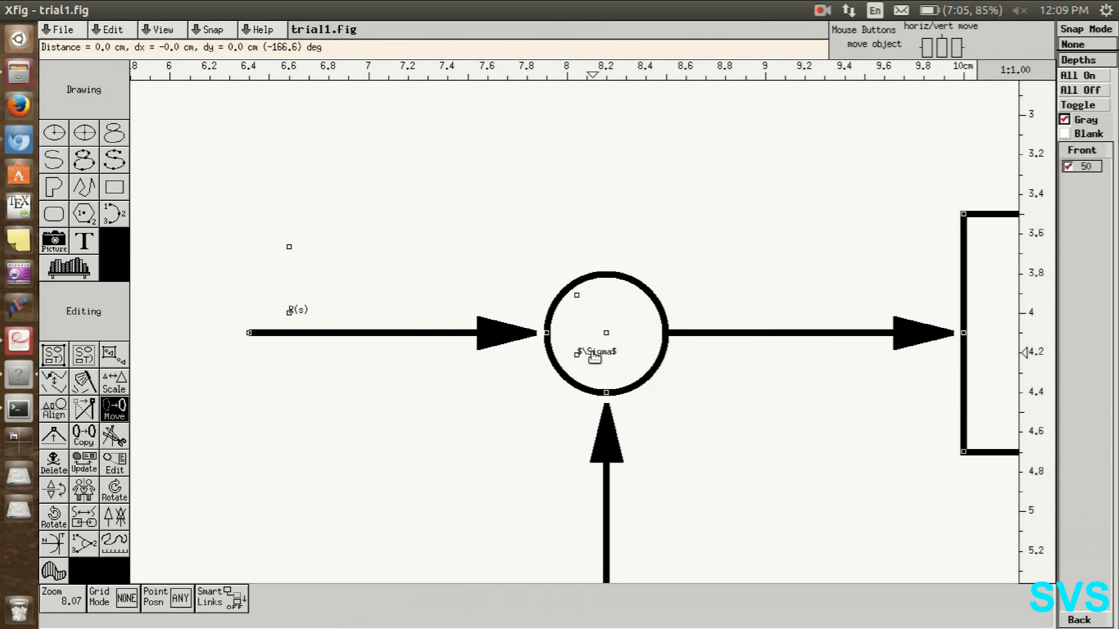
Step: Save the adjusted trial1.fig drawing and convert it with fig2eps again from the terminal
click(63, 29)
click(70, 88)
scroll(313, 217, down, 1)
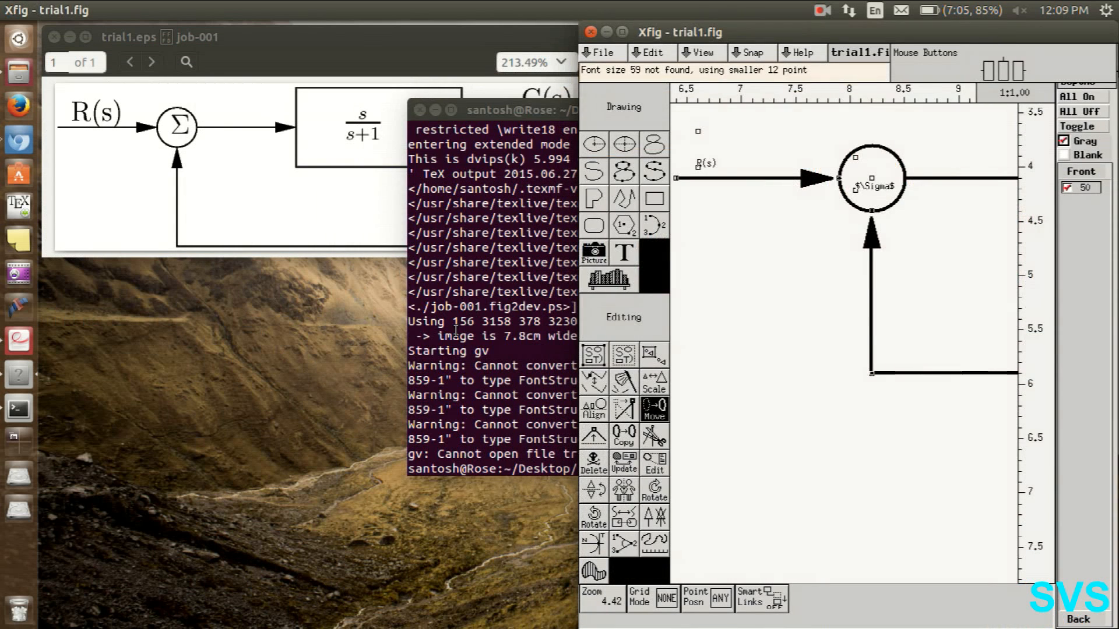
click(456, 330)
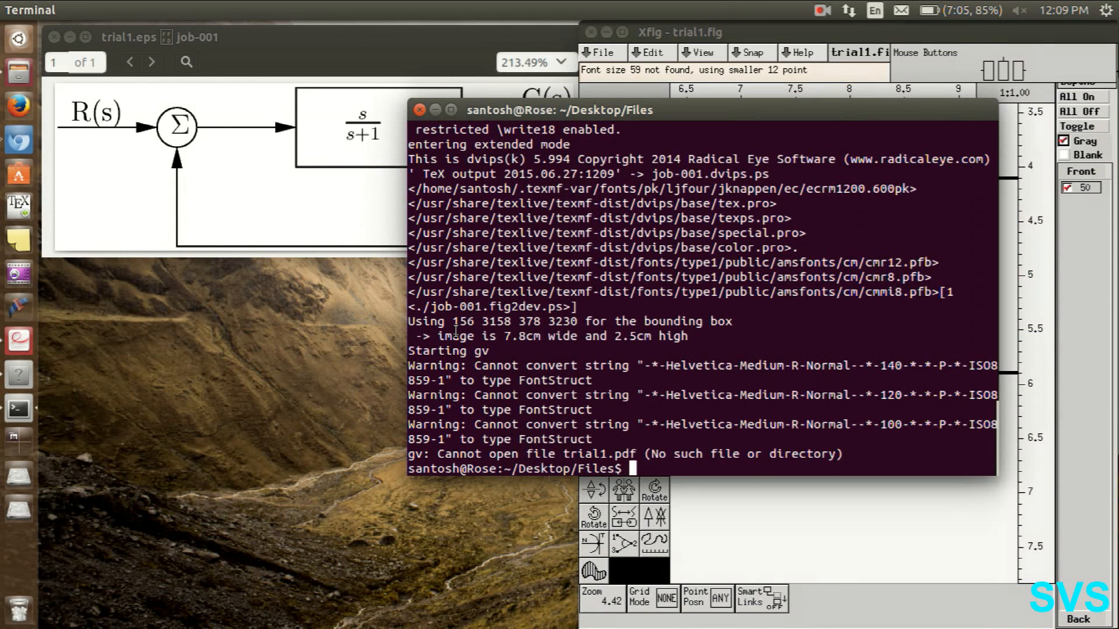
key(Up)
key(Return)
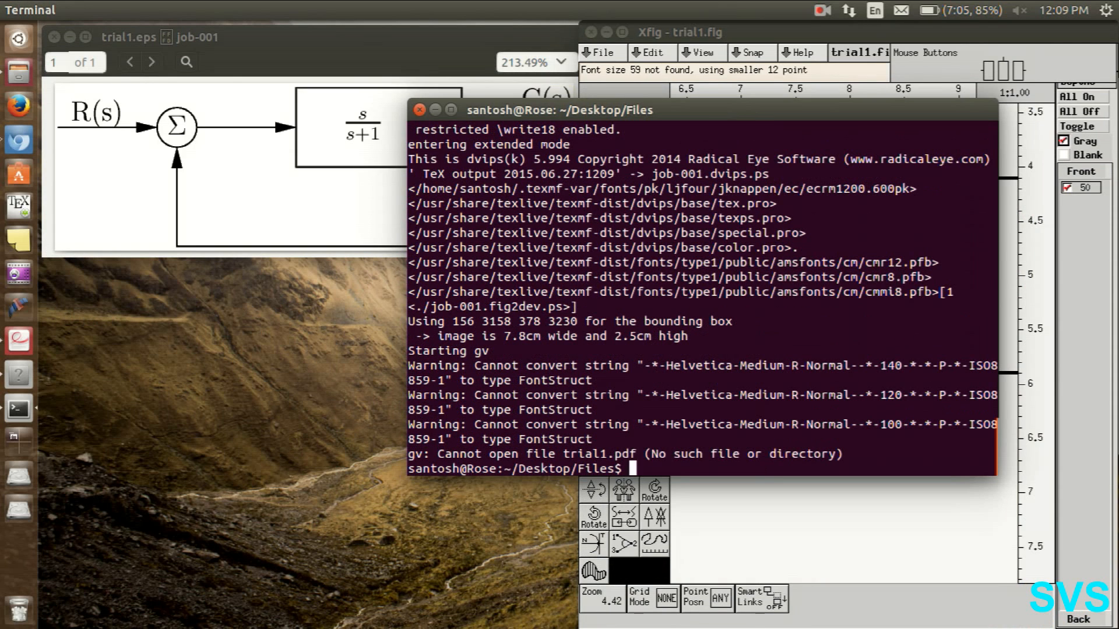
Step: Enlarge the updated trial1.eps preview to 442.69% to examine the sigma's centering, then dock the window to the desktop's left half
click(167, 162)
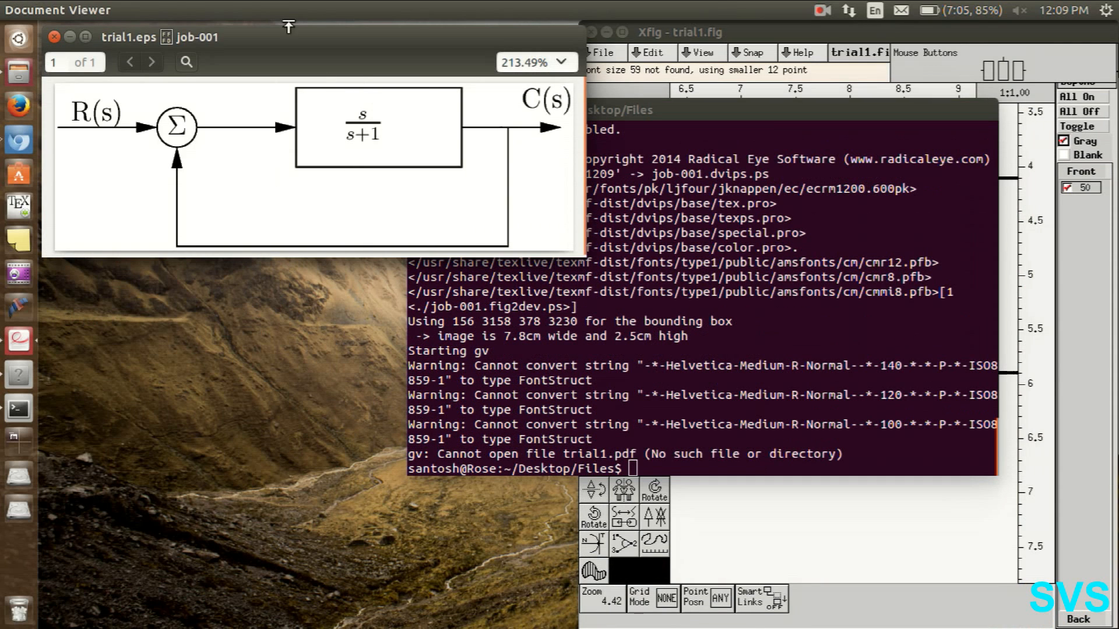
drag(269, 37, 468, 11)
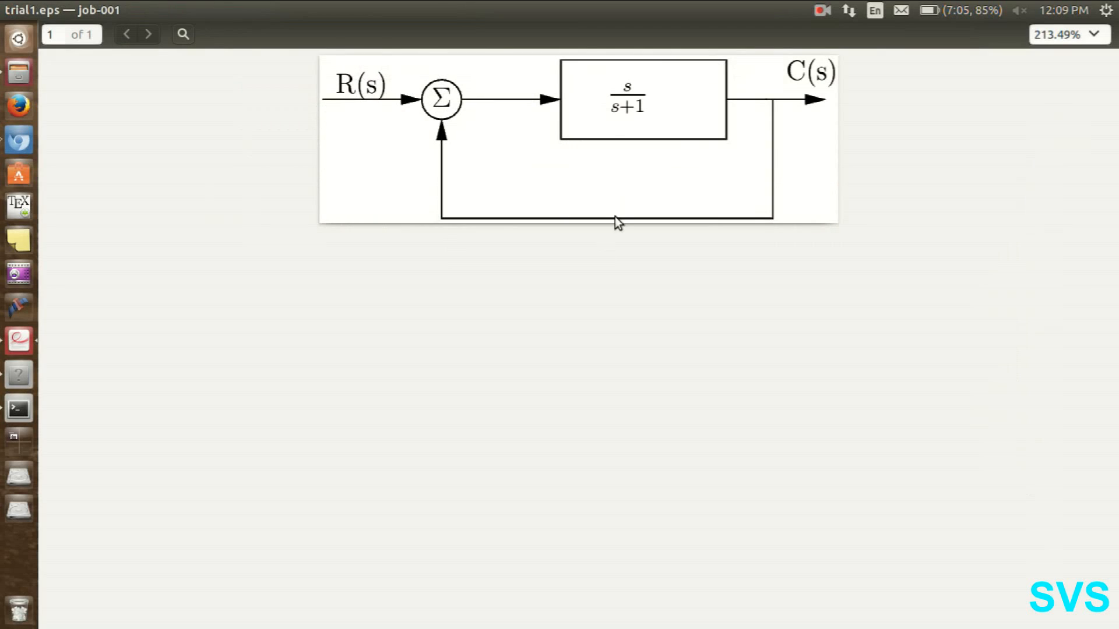
scroll(612, 140, up, 4)
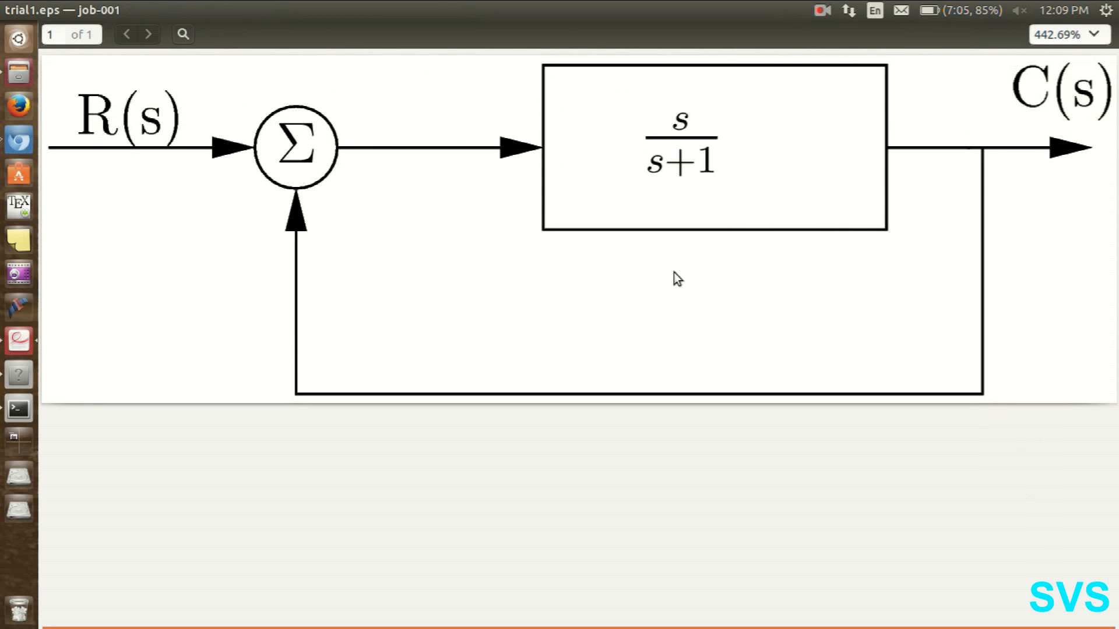
drag(584, 9, 2, 189)
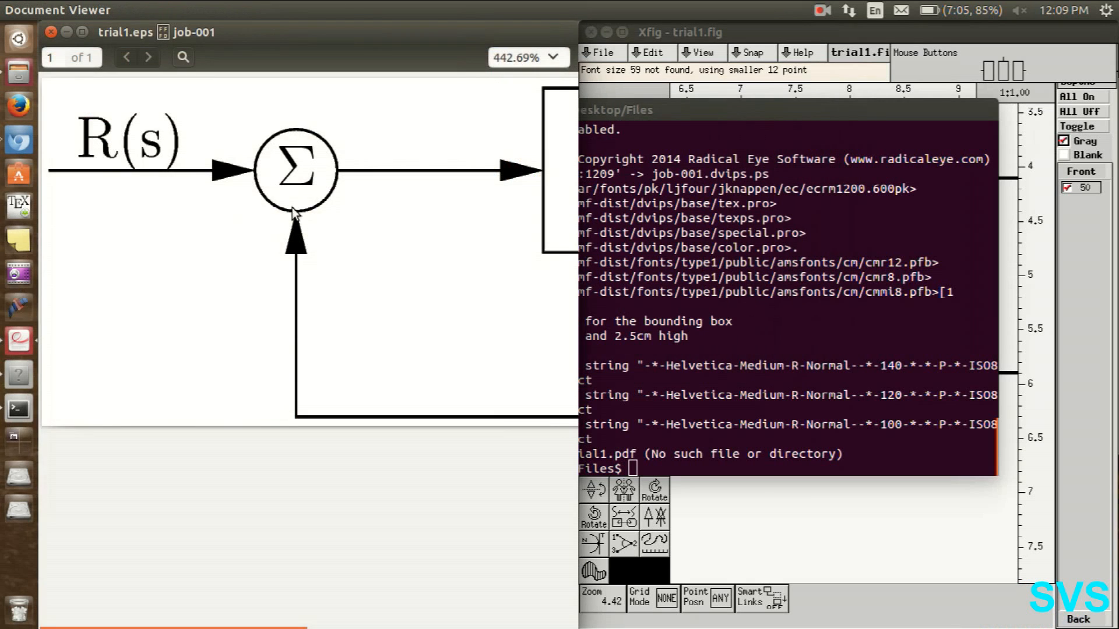
Step: Zoom the trial1.eps preview out to 213.49% to show the whole diagram, and close the terminal
scroll(304, 263, down, 3)
scroll(304, 260, down, 1)
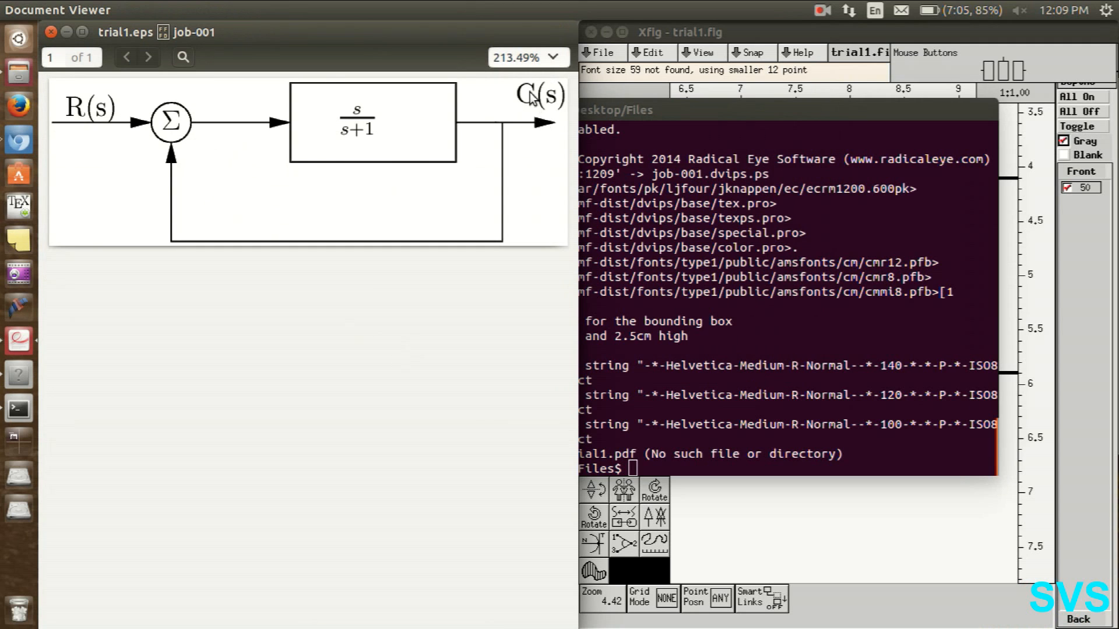
click(835, 240)
drag(630, 112, 609, 144)
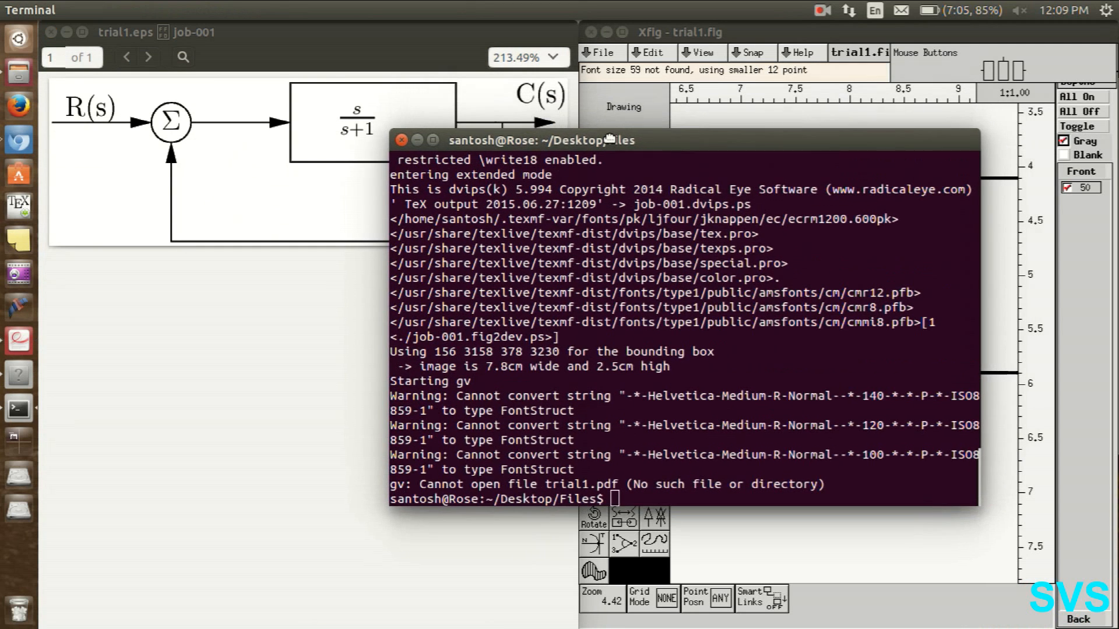
click(399, 142)
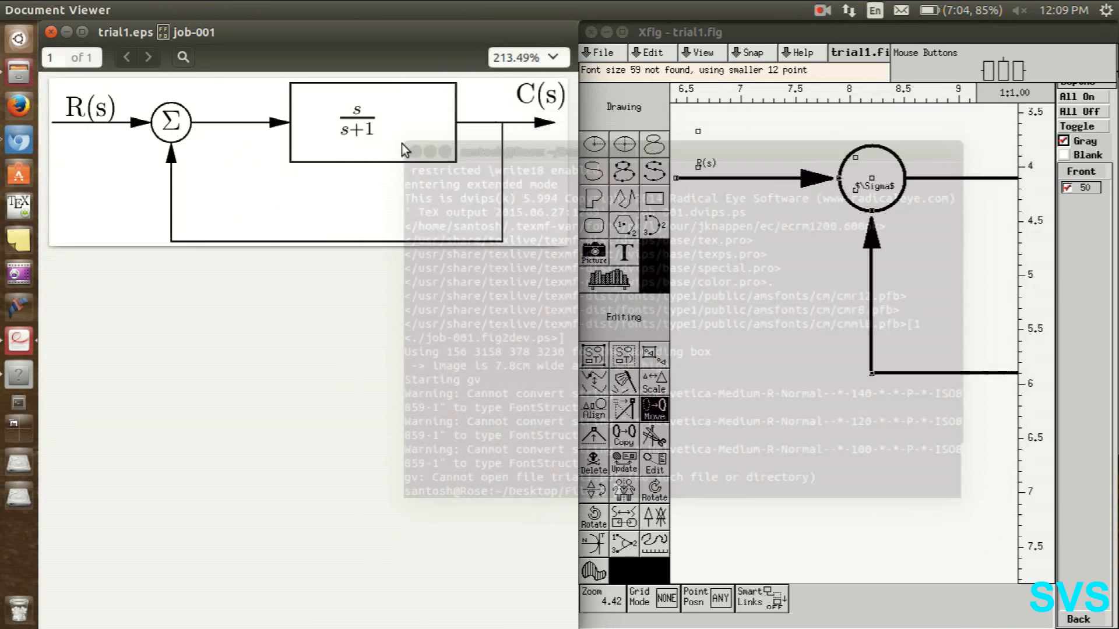
Step: Close the Xfig window, reopen trial1.fig from the Files folder and fit the drawing to the canvas
click(664, 32)
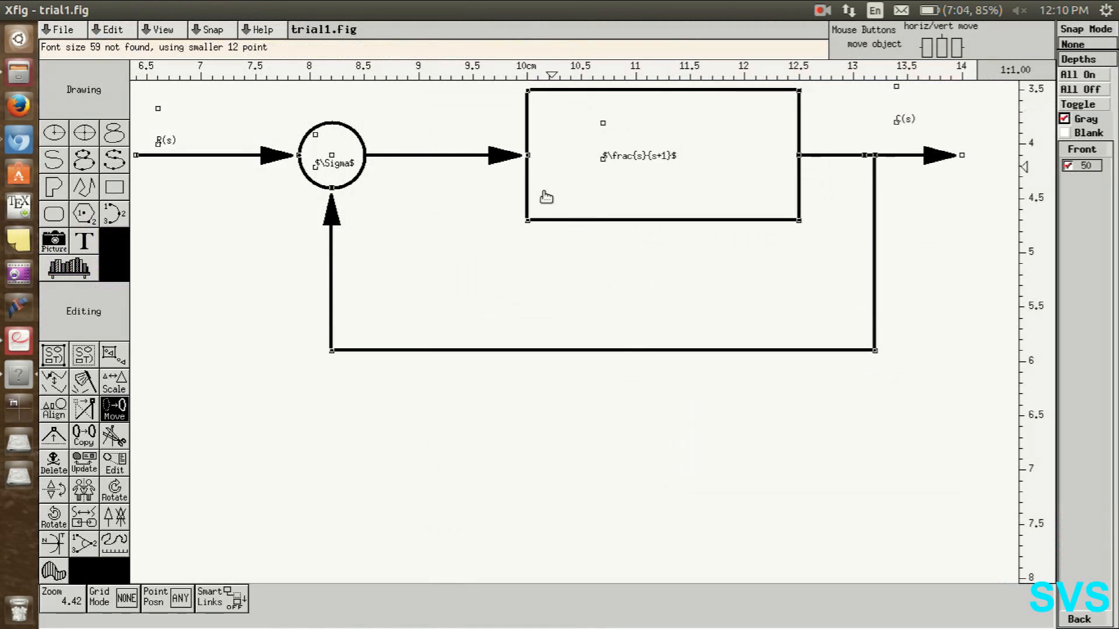
mouse_move(46, 10)
click(9, 9)
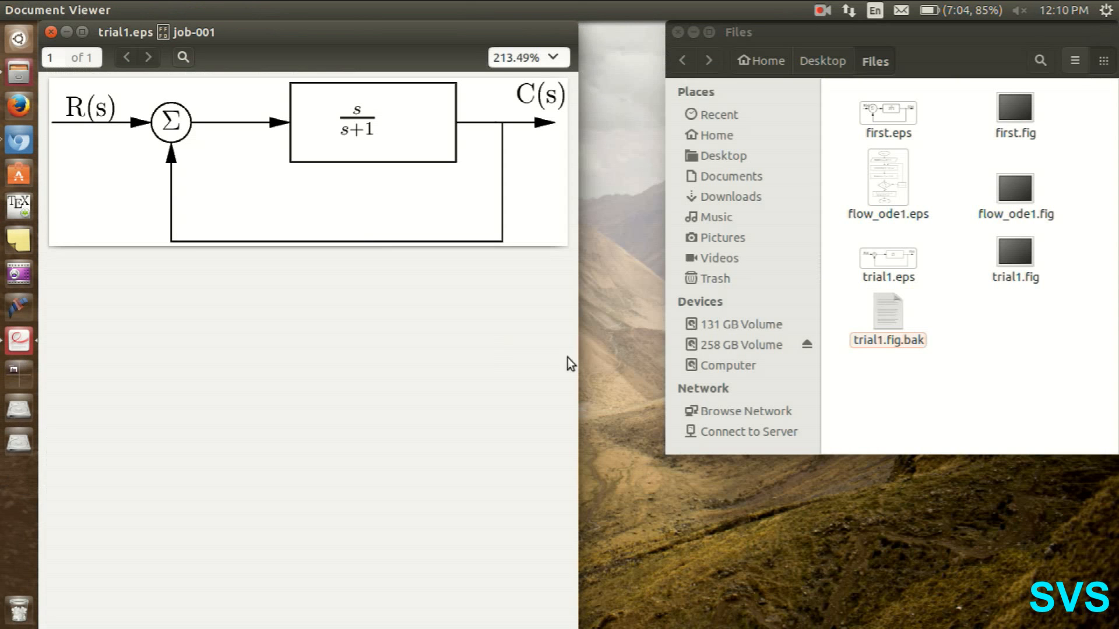
click(1019, 410)
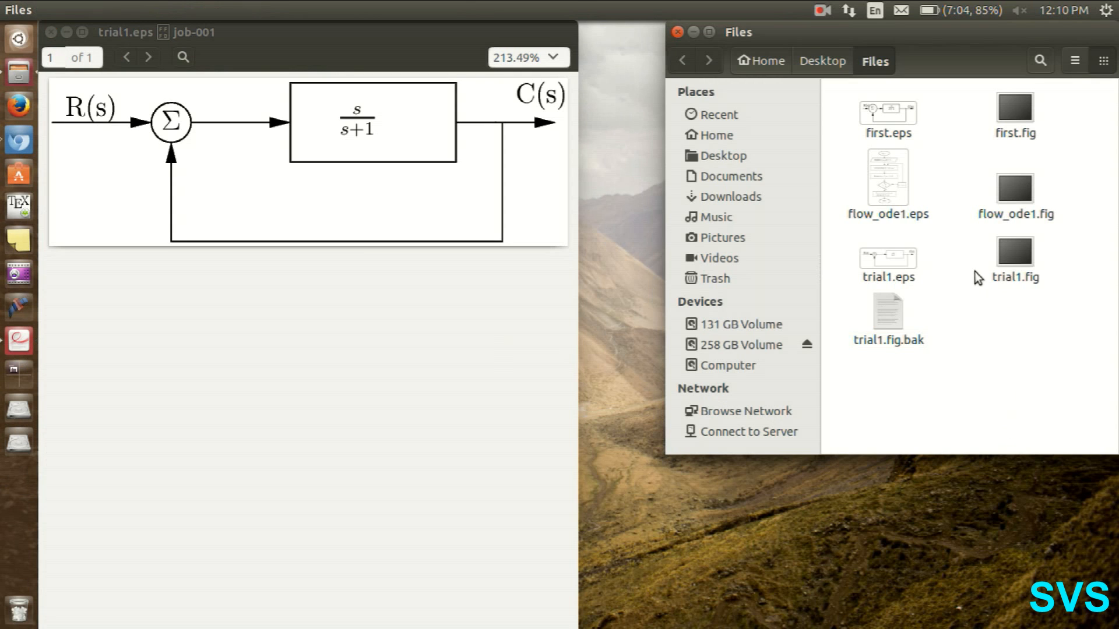
double_click(1015, 257)
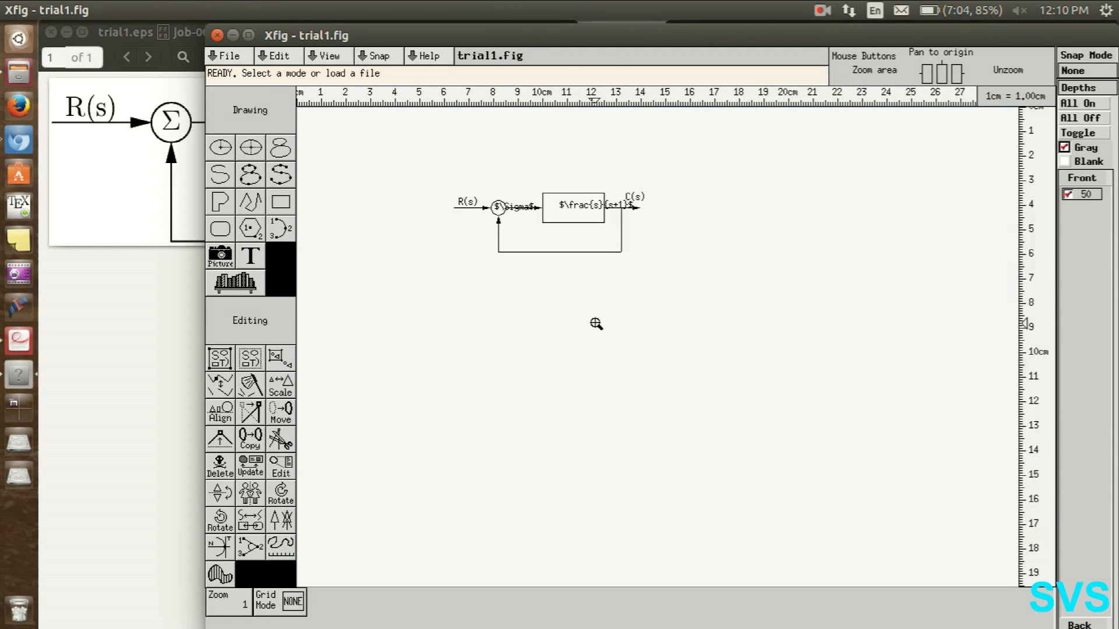
key(ctrl+z)
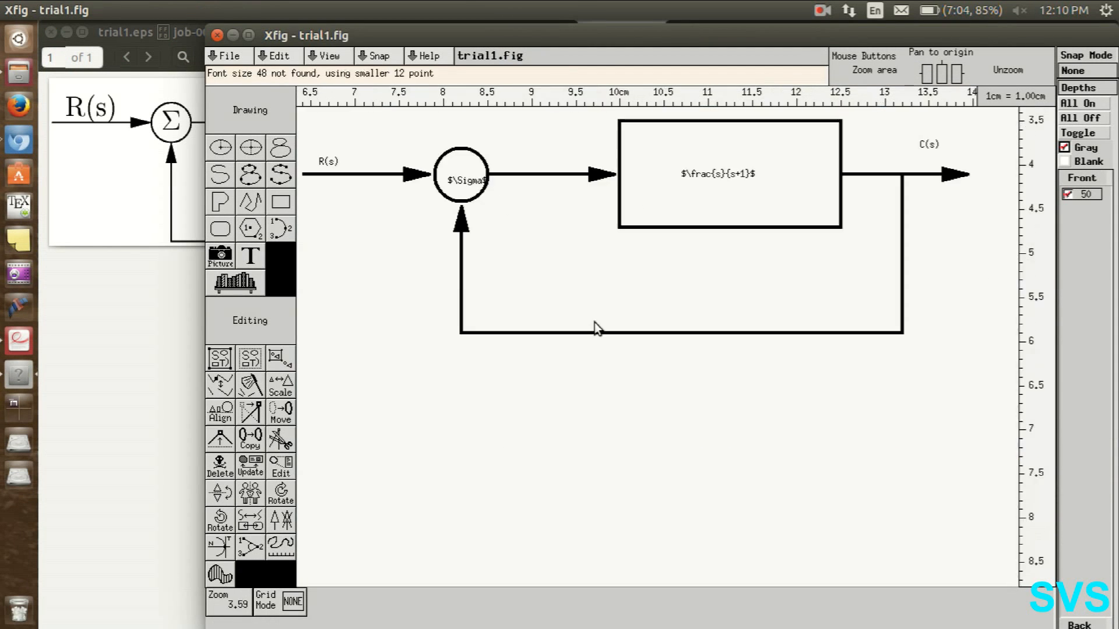
Step: Move the C(s) label 0.2 cm straight down toward the output arrow and save trial1.fig
key(m)
click(931, 147)
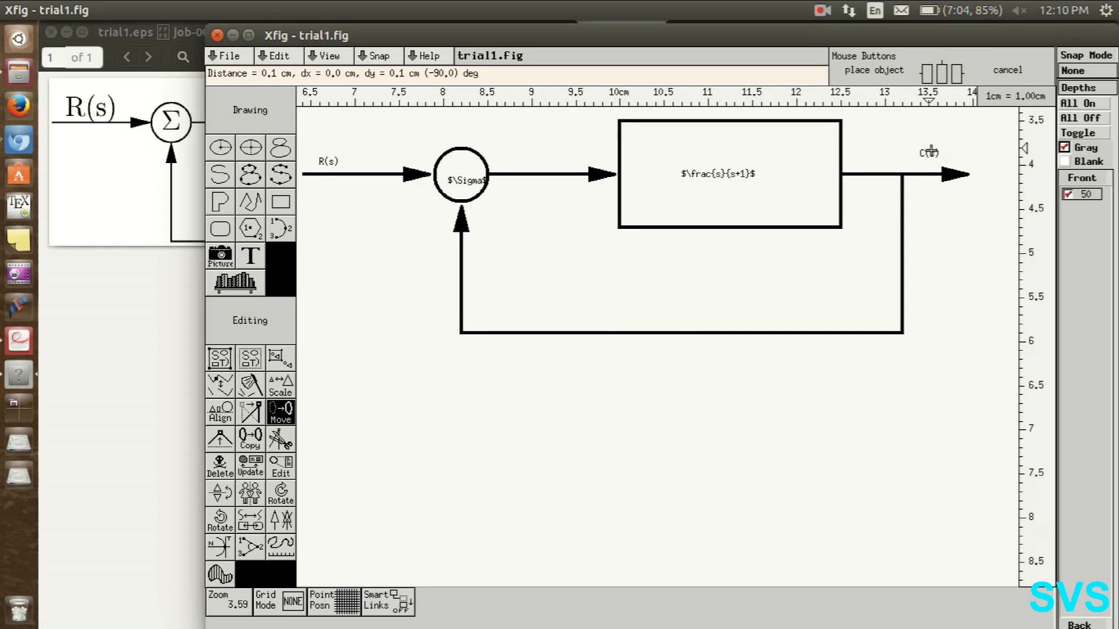
click(931, 165)
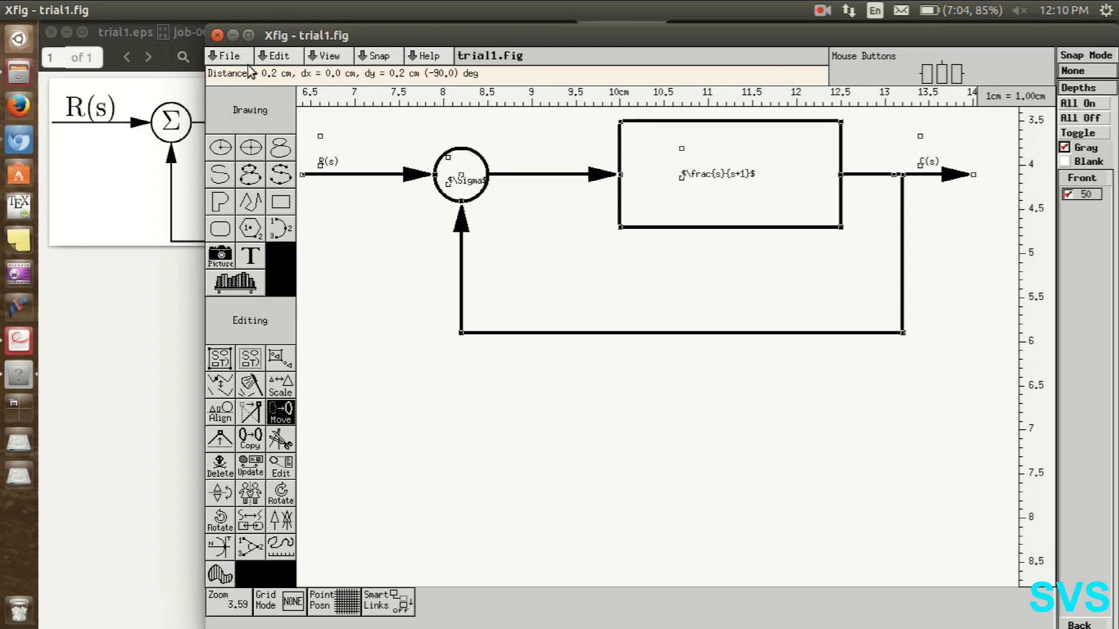
click(245, 58)
click(250, 114)
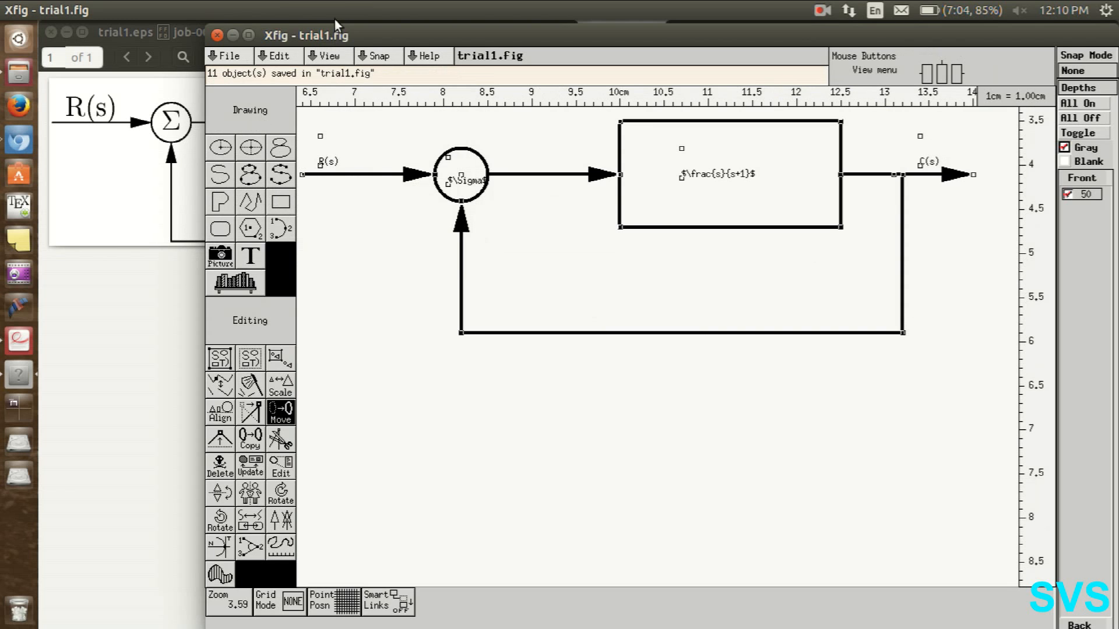
Step: Dock the Xfig window to the desktop's right half beside the preview and fit the whole diagram in its canvas
drag(337, 37, 1118, 317)
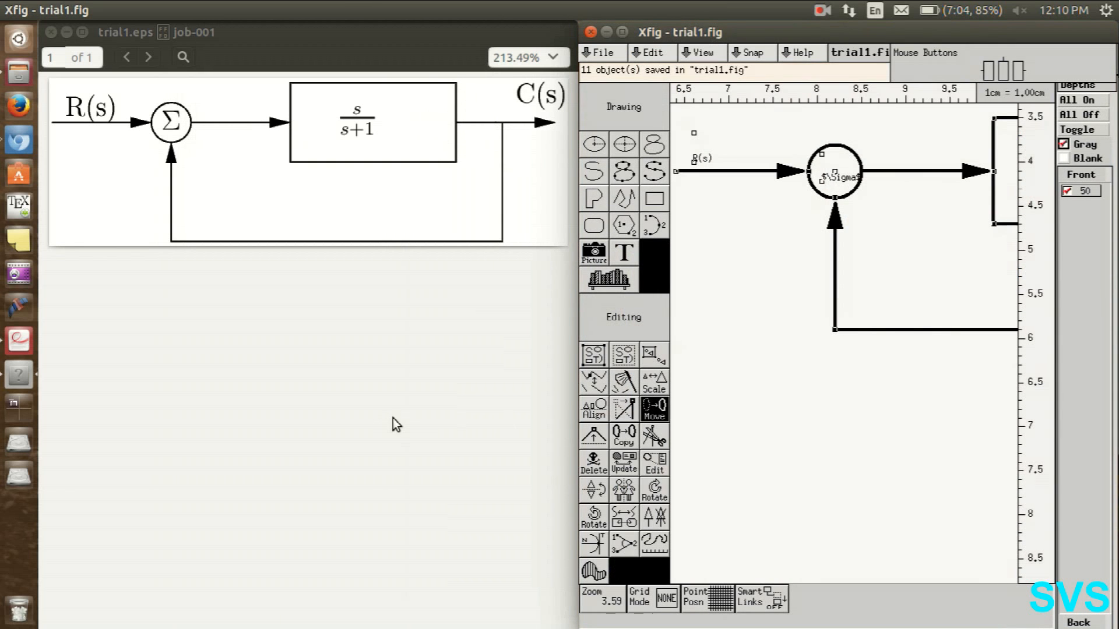
scroll(787, 452, up, 3)
scroll(787, 452, down, 3)
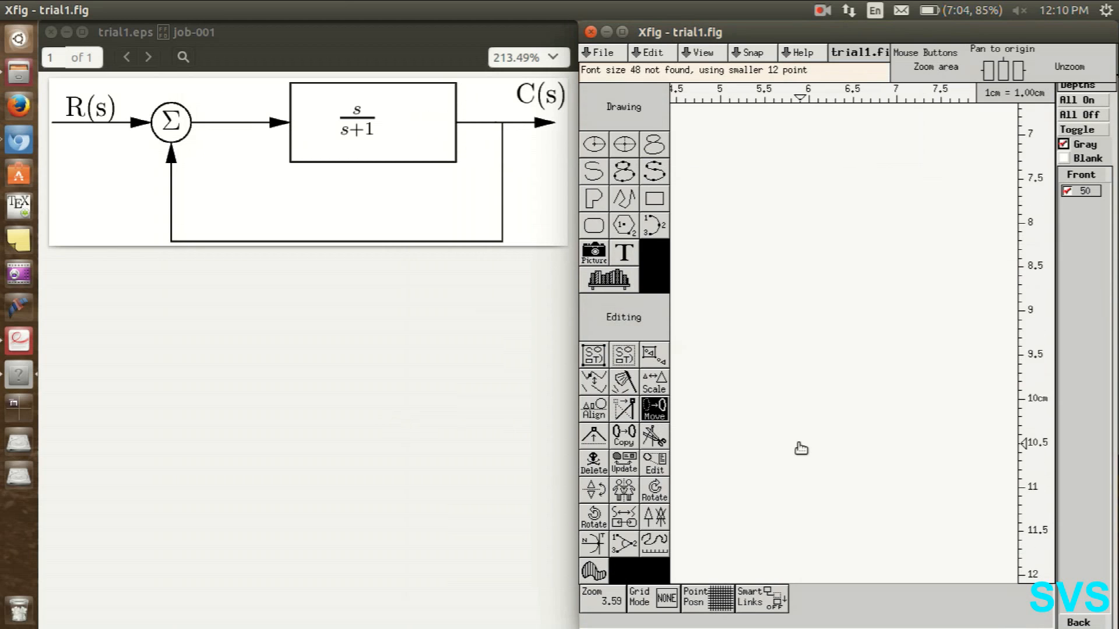
key(ctrl+z)
click(224, 286)
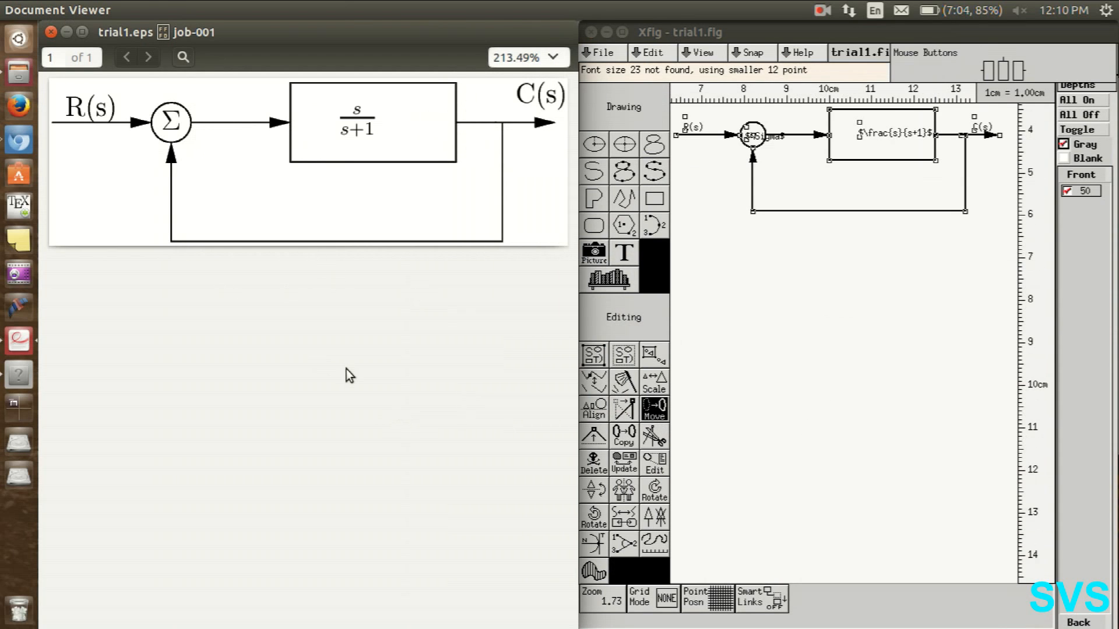
Step: Open a new terminal, place it clear of the preview's diagram and change to the Desktop/Files directory
key(ctrl+alt+t)
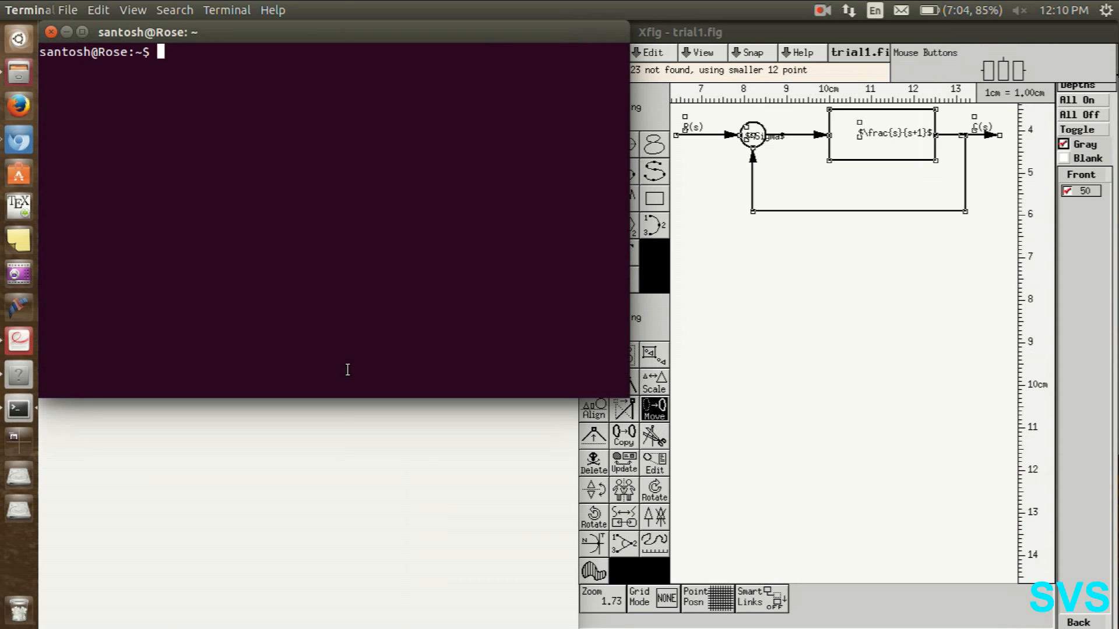
drag(330, 48, 683, 233)
text(cd)
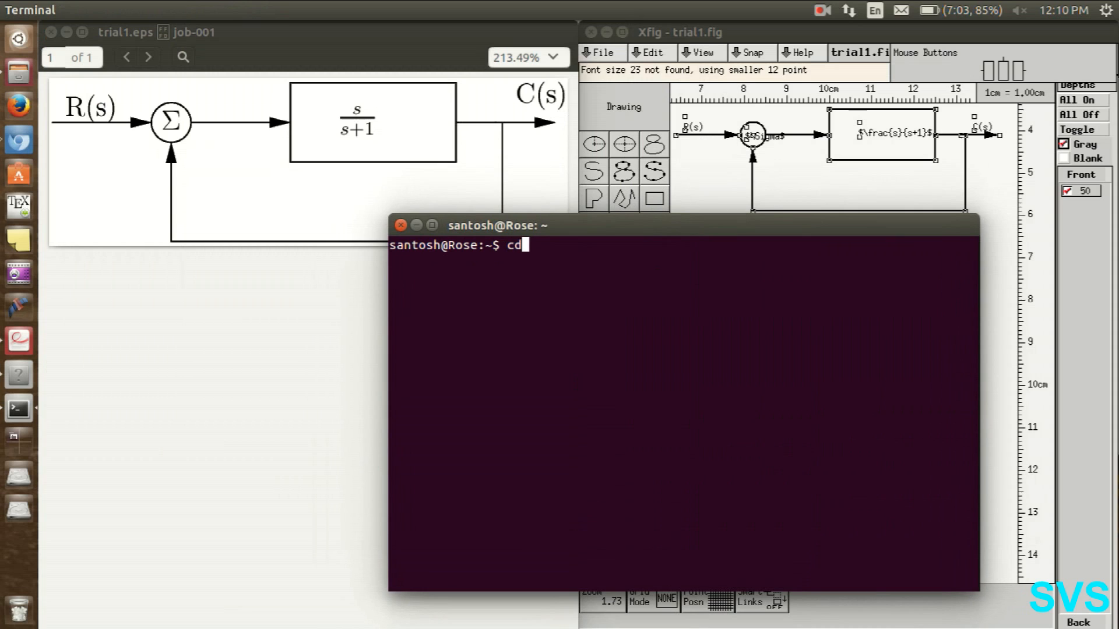
key(Return)
text(cd)
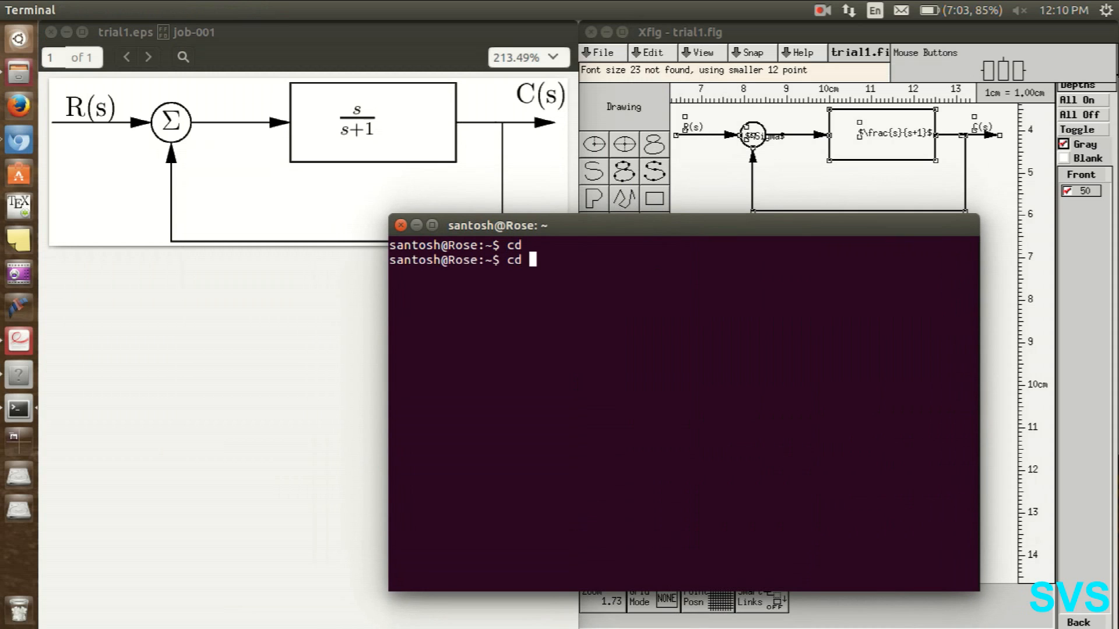
text( Des)
key(Tab)
key(Return)
text(cd Fi)
key(Tab)
key(Return)
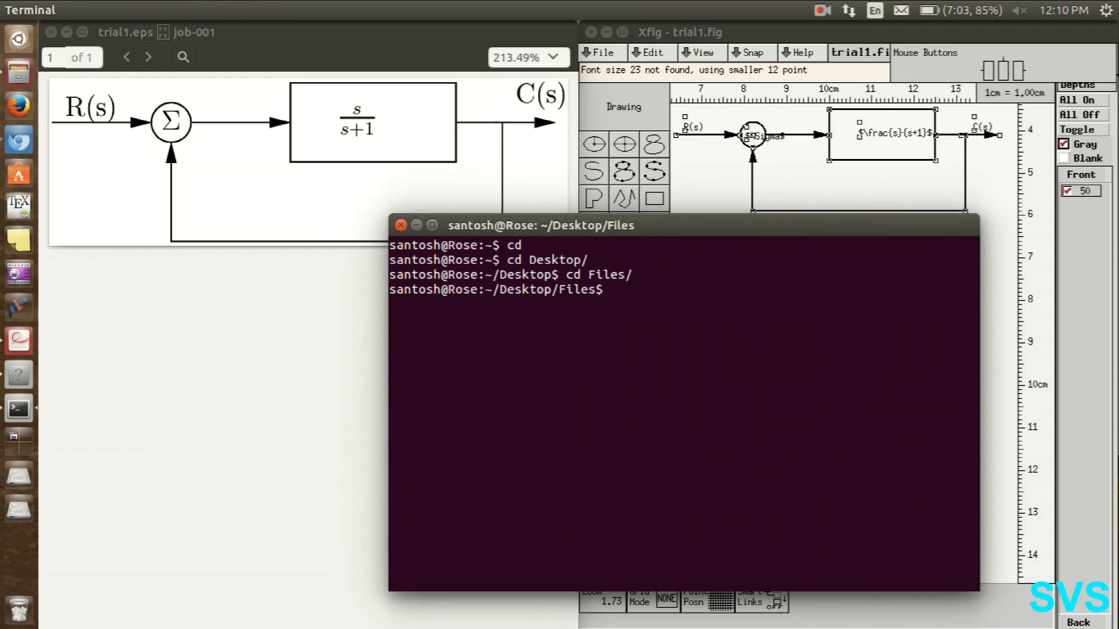
Step: List the directory's files and convert trial1.fig with fig2eps
text(ls)
key(Return)
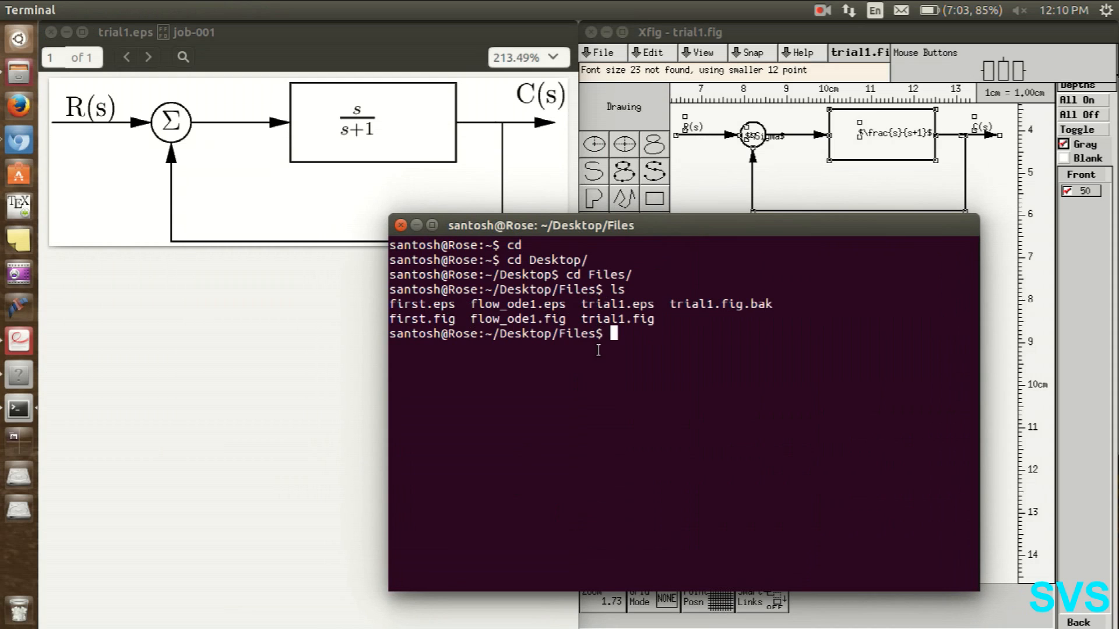
text(fig2eps trial1.fig)
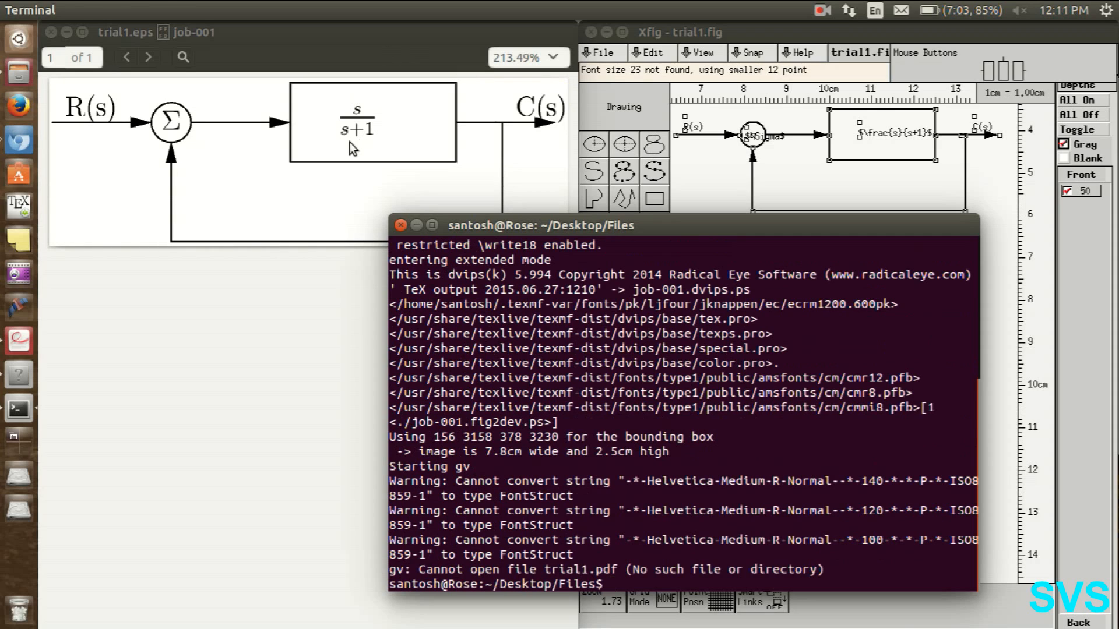
Step: Enlarge the updated trial1.eps preview to 442.69% to examine the regenerated diagram
click(256, 146)
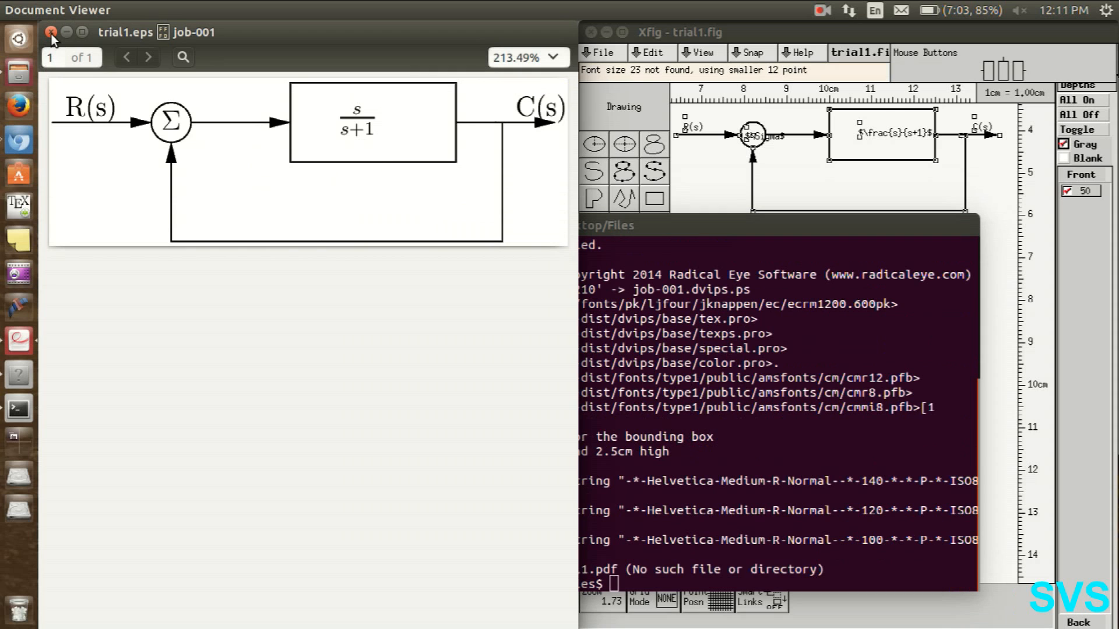
key(ctrl+plus)
key(ctrl+plus)
key(ctrl+plus)
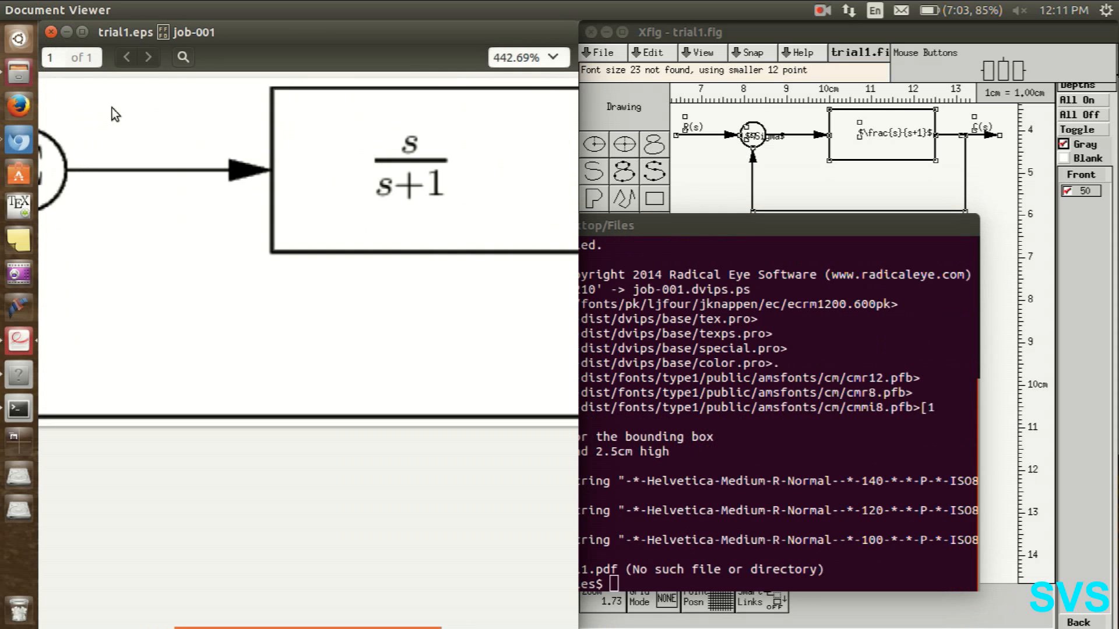
Step: Close the trial1.eps preview, the terminal and the Xfig window
click(51, 32)
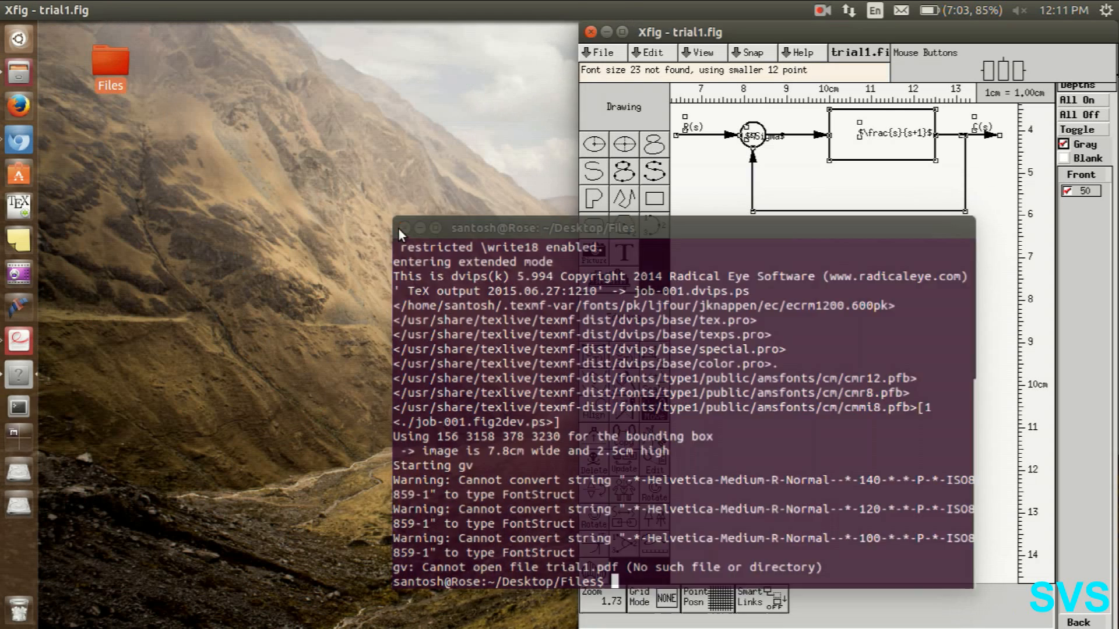
click(400, 226)
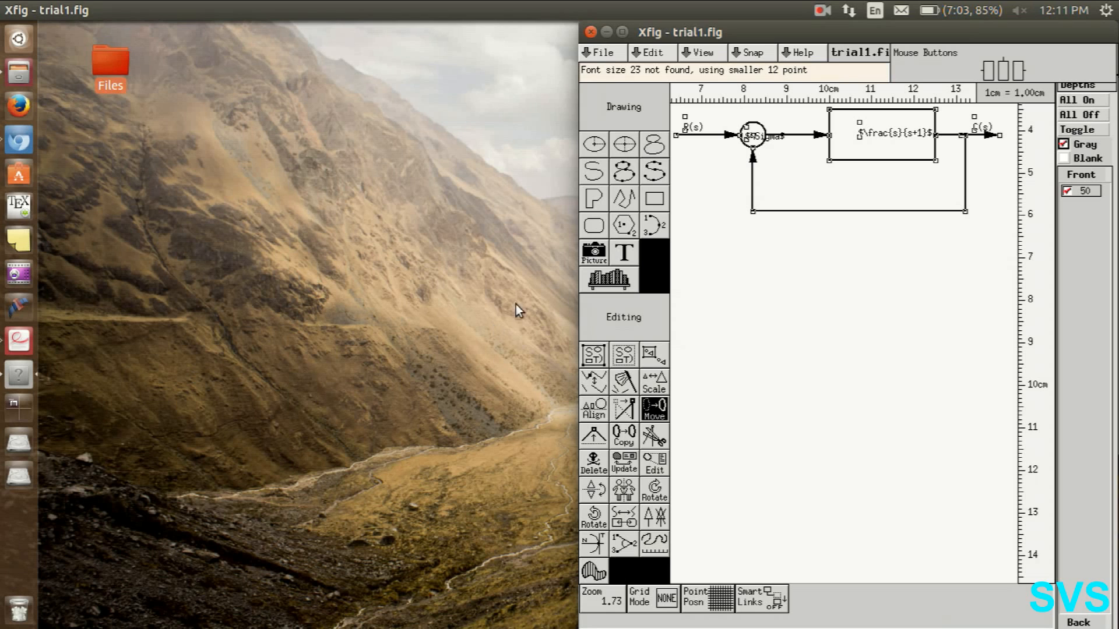
click(591, 32)
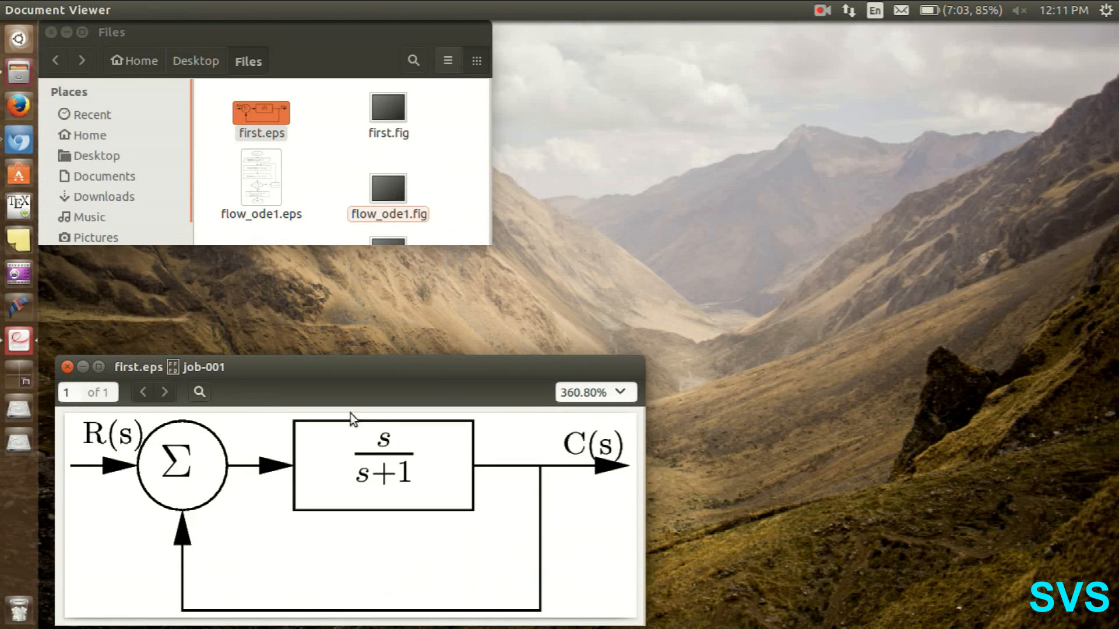
Step: Open flow_ode1.eps and its source flow_ode1.fig to examine the flowchart's LaTeX labels, then close the source drawing
double_click(244, 191)
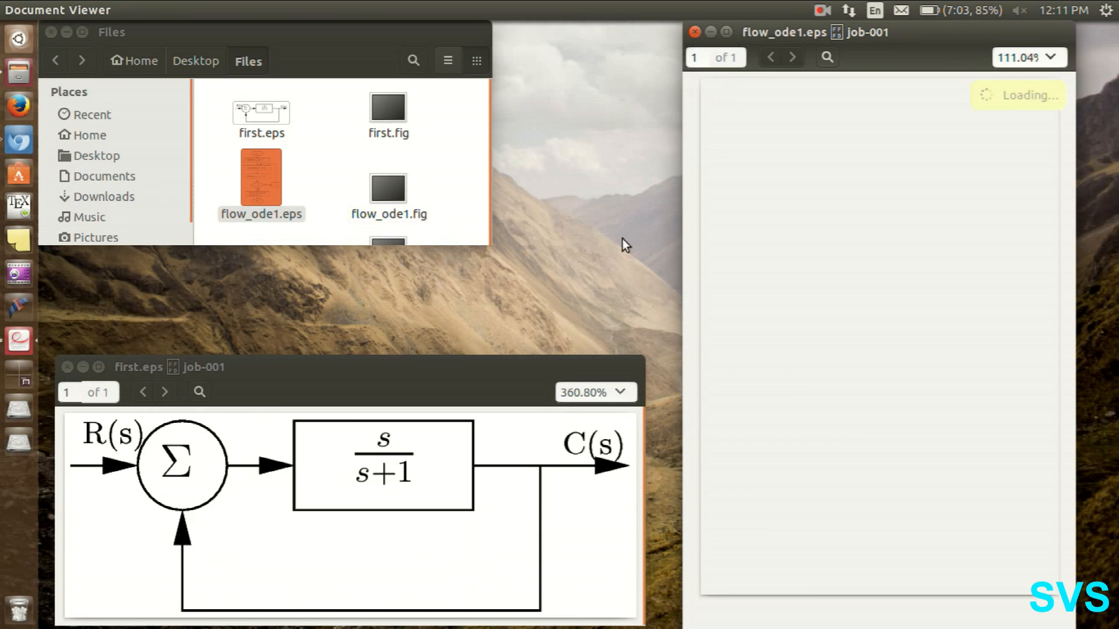
double_click(392, 189)
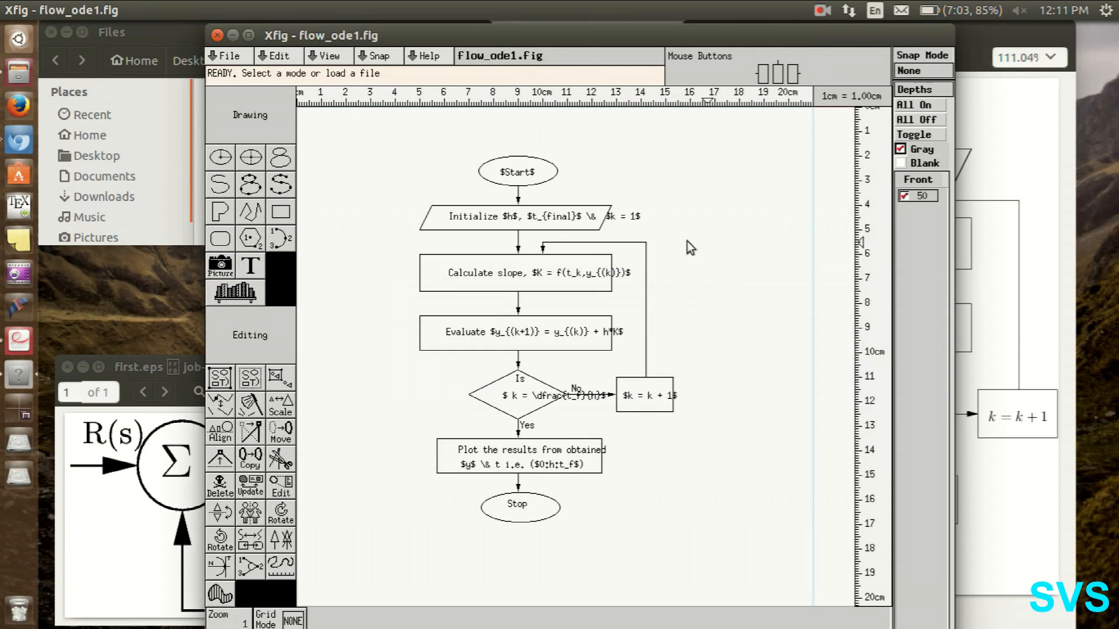
scroll(677, 354, up, 1)
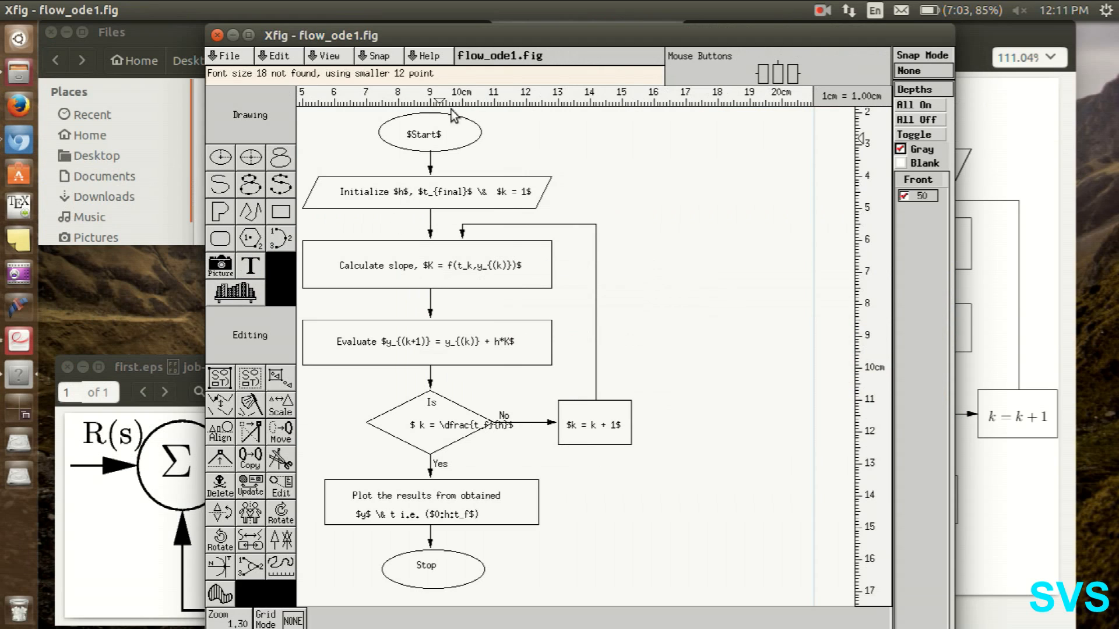
scroll(421, 185, down, 1)
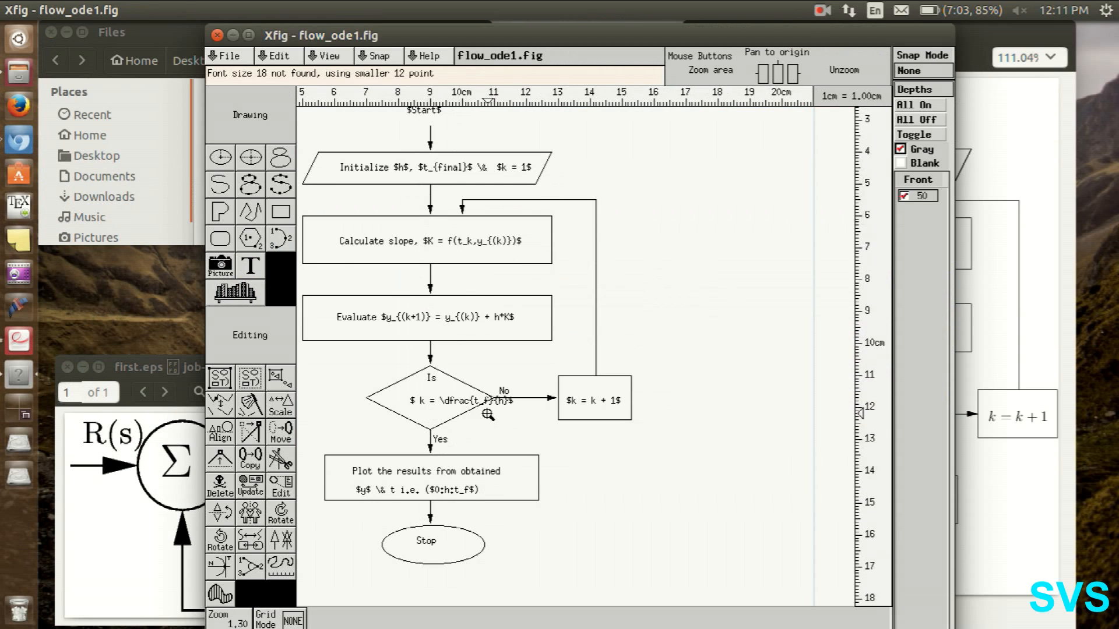
click(216, 37)
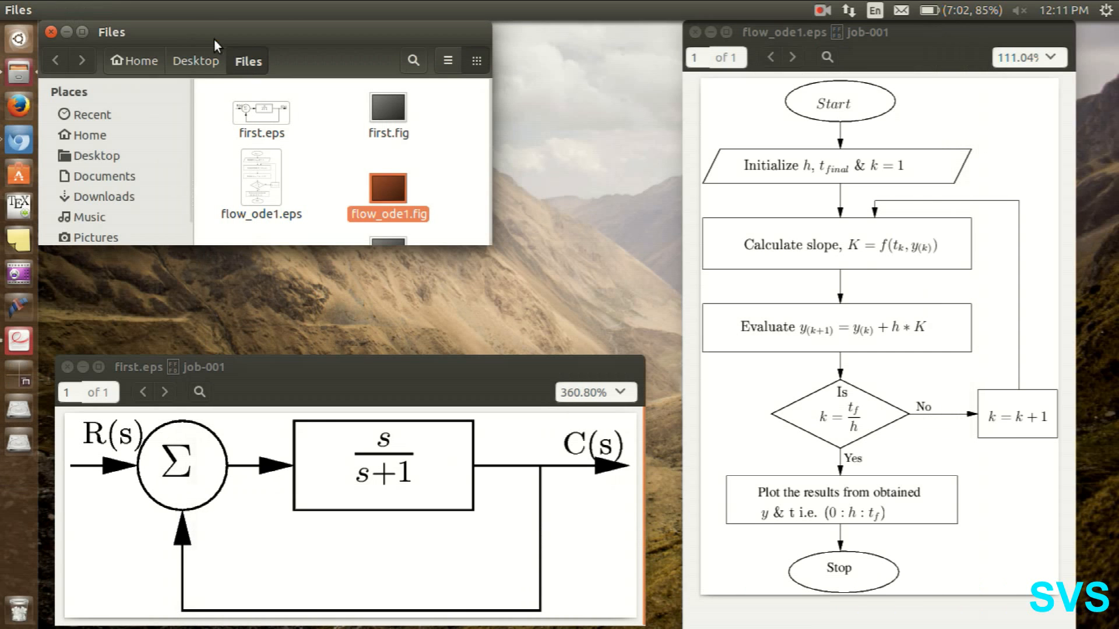
click(792, 246)
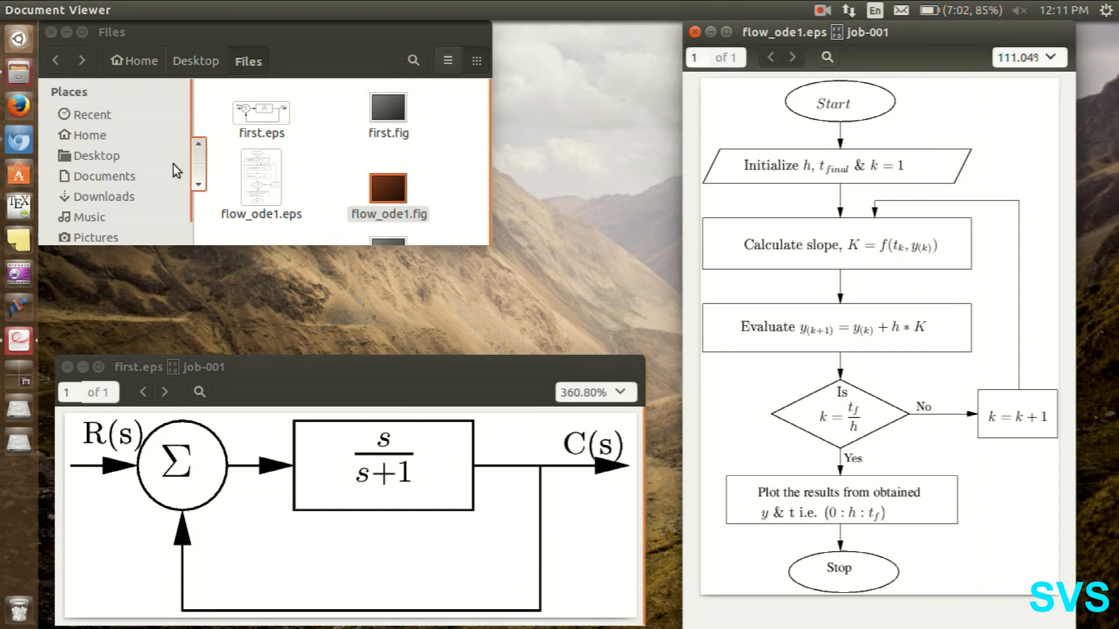
Step: Switch to the XFig User Manual in Chromium, look over its introduction and open the Main Menus chapter
key(ctrl+alt+Up)
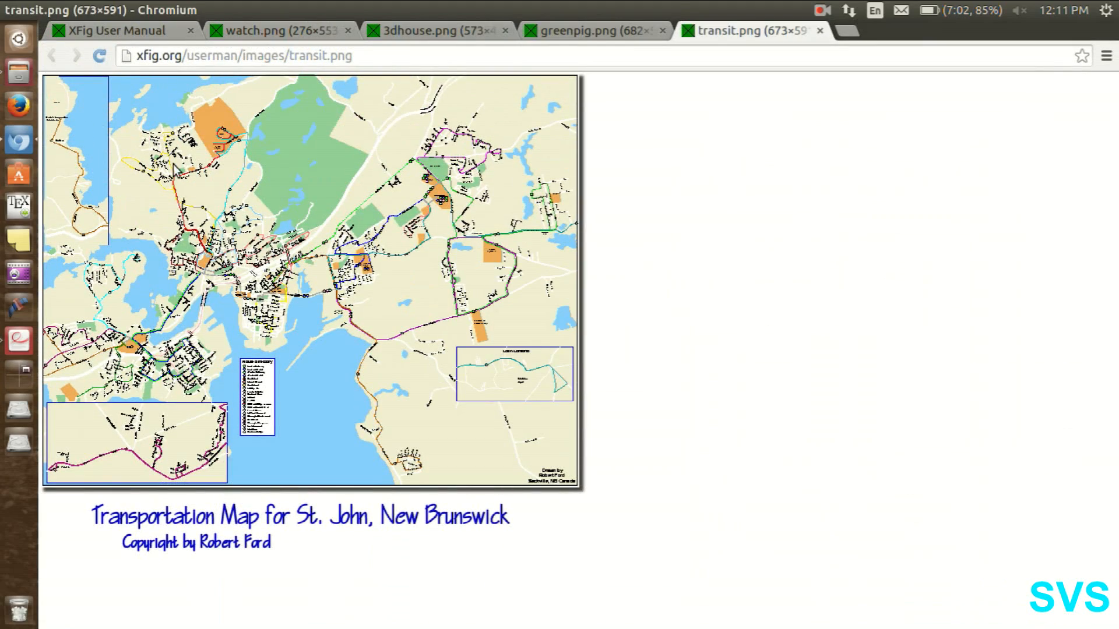
click(117, 32)
scroll(379, 286, up, 10)
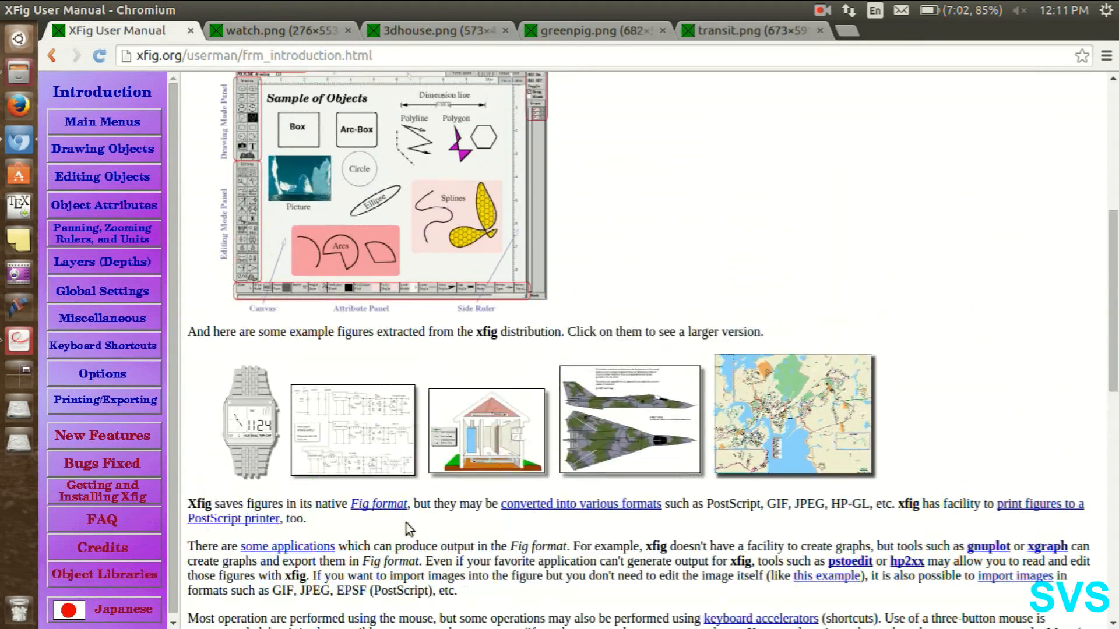
scroll(108, 233, down, 1)
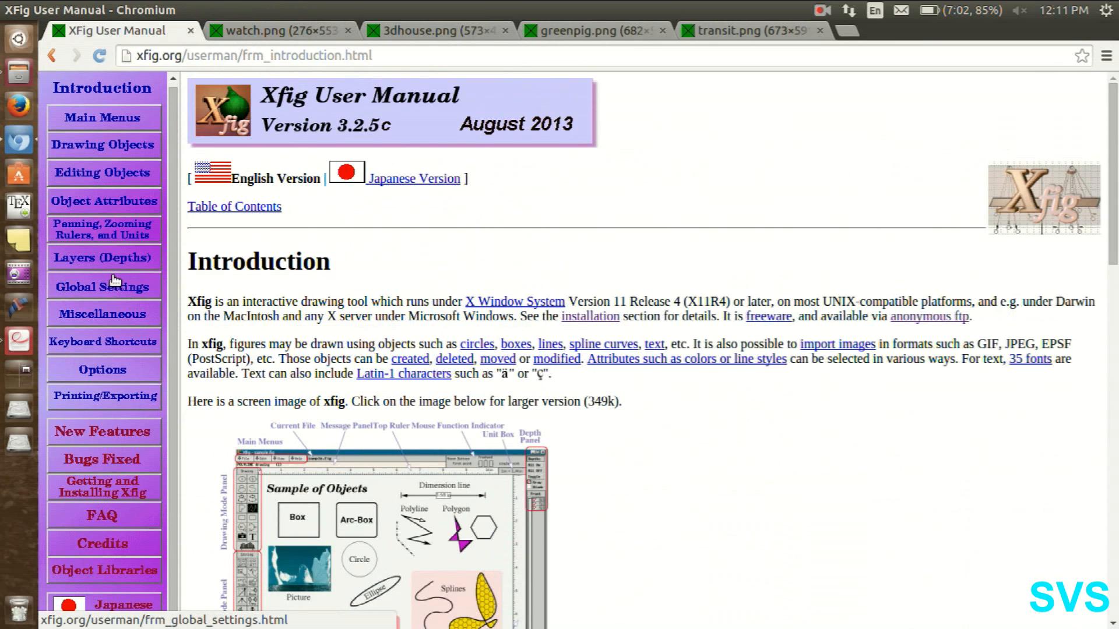
click(125, 116)
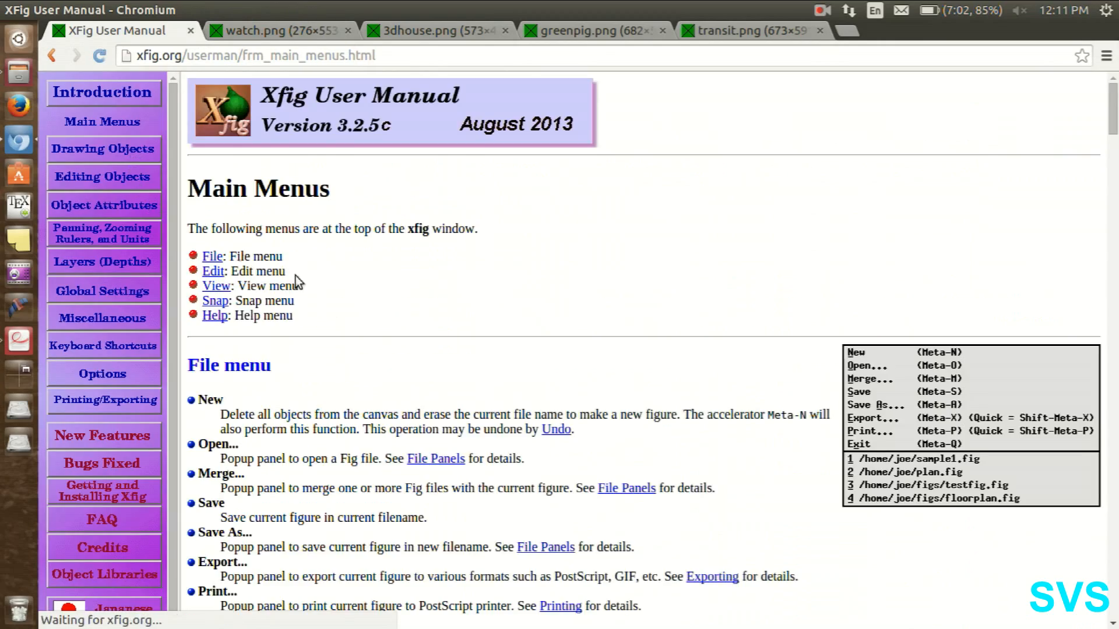
Step: Look over the manual's Main Menus chapter and open the Credits chapter to examine its authorship and copyright notices
scroll(631, 391, down, 10)
scroll(650, 421, down, 15)
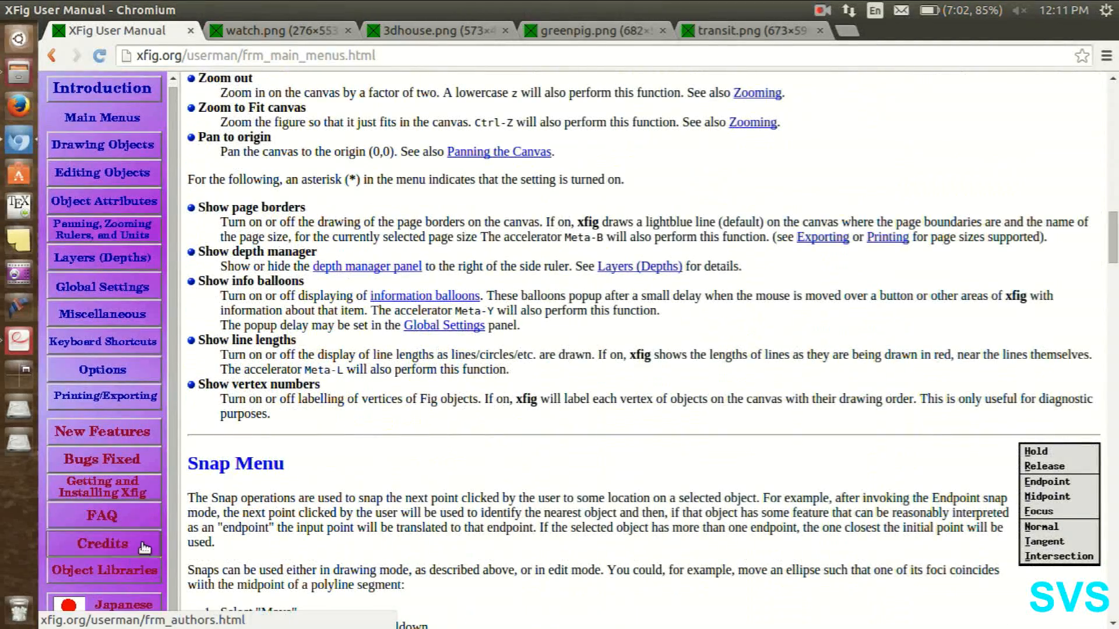
click(110, 544)
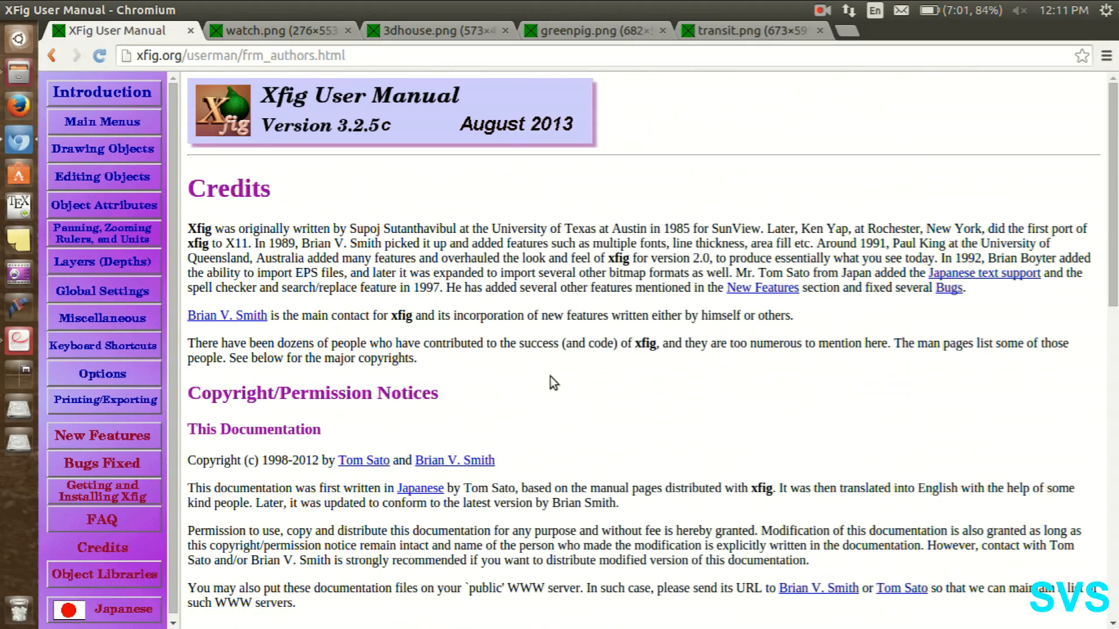
scroll(550, 376, down, 1)
scroll(429, 262, down, 10)
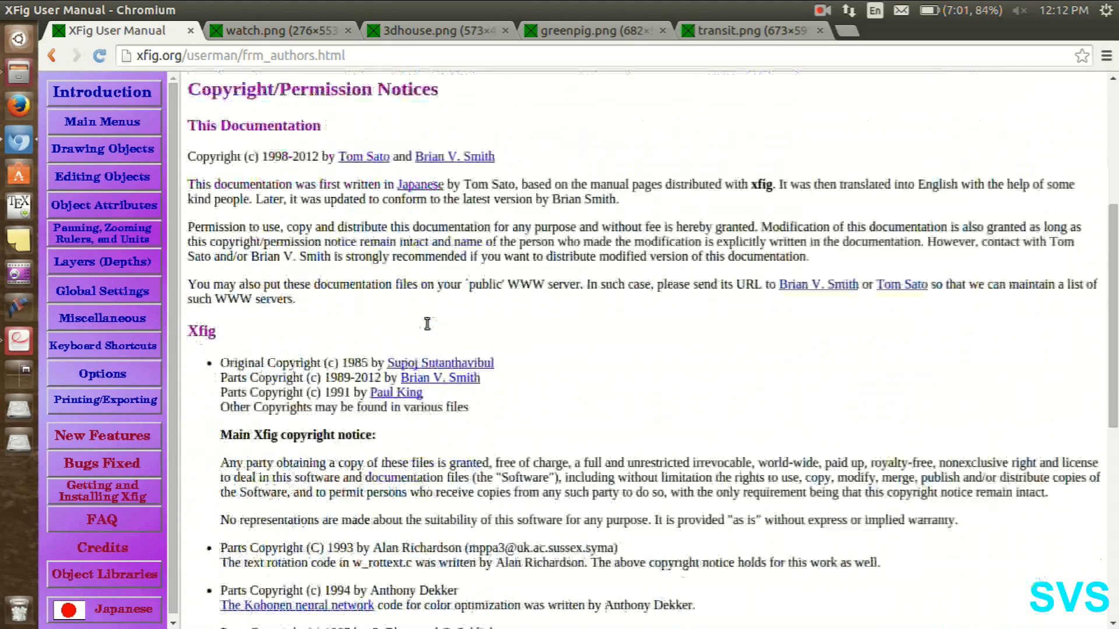
scroll(384, 336, up, 7)
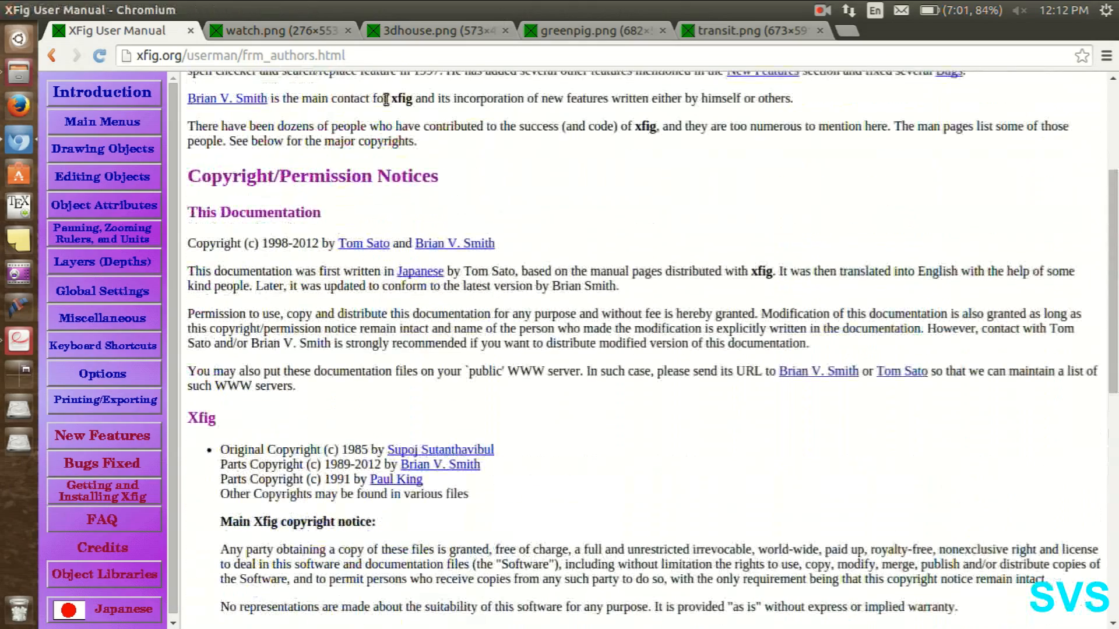
click(822, 11)
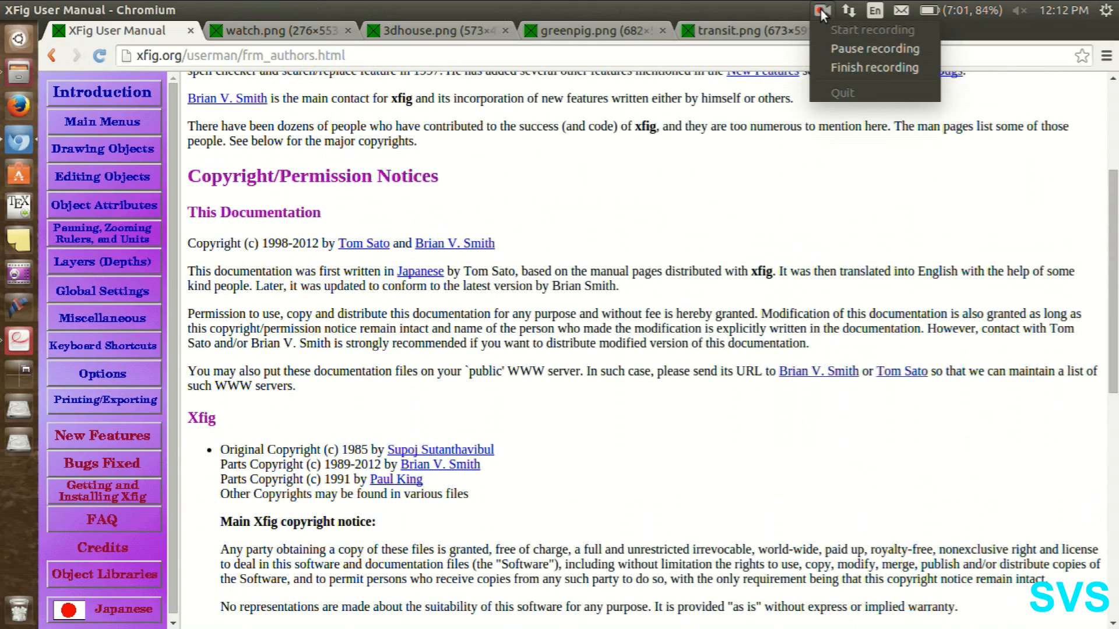
click(834, 65)
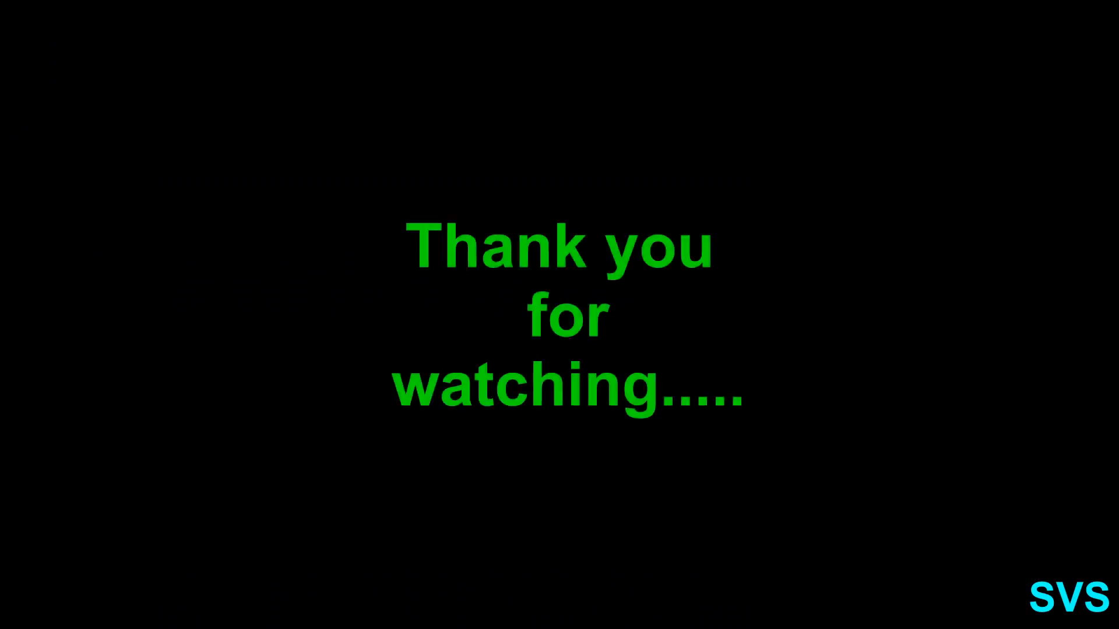